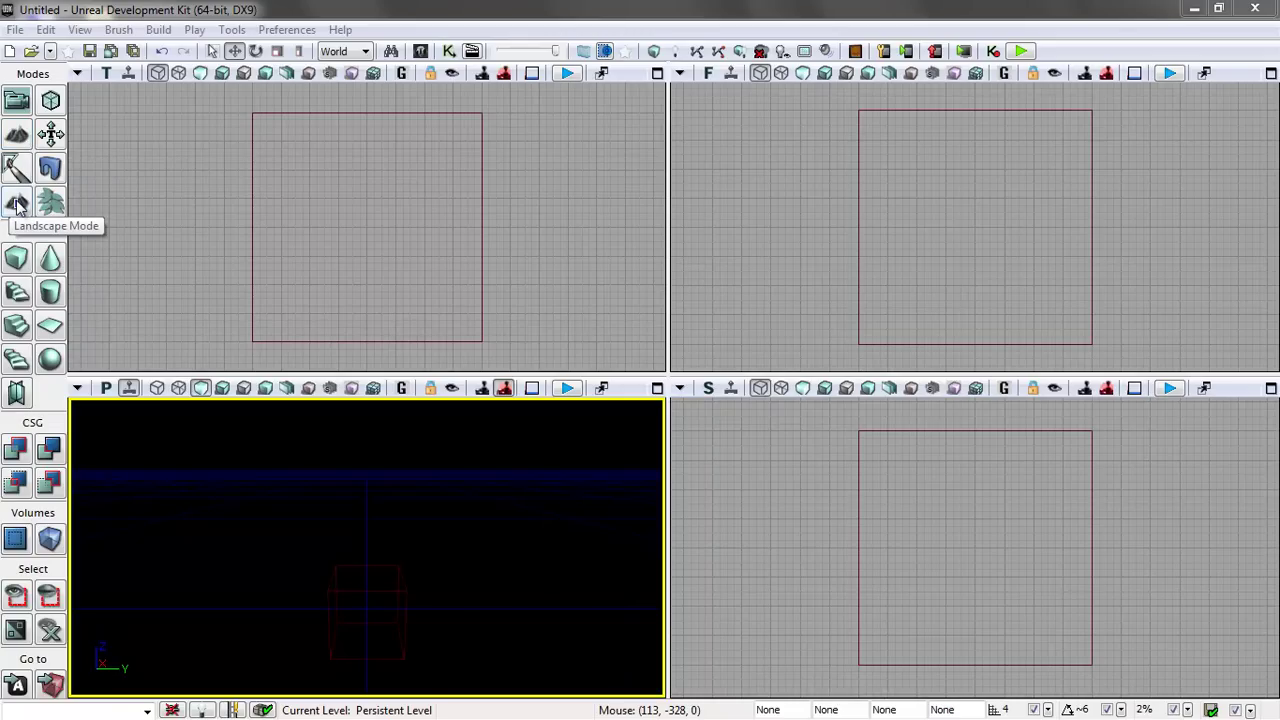
- Add a DominantDirectionalLight to the level from the viewport's Add Actor menu
{"action": "left_click", "coordinate": [17, 137]}
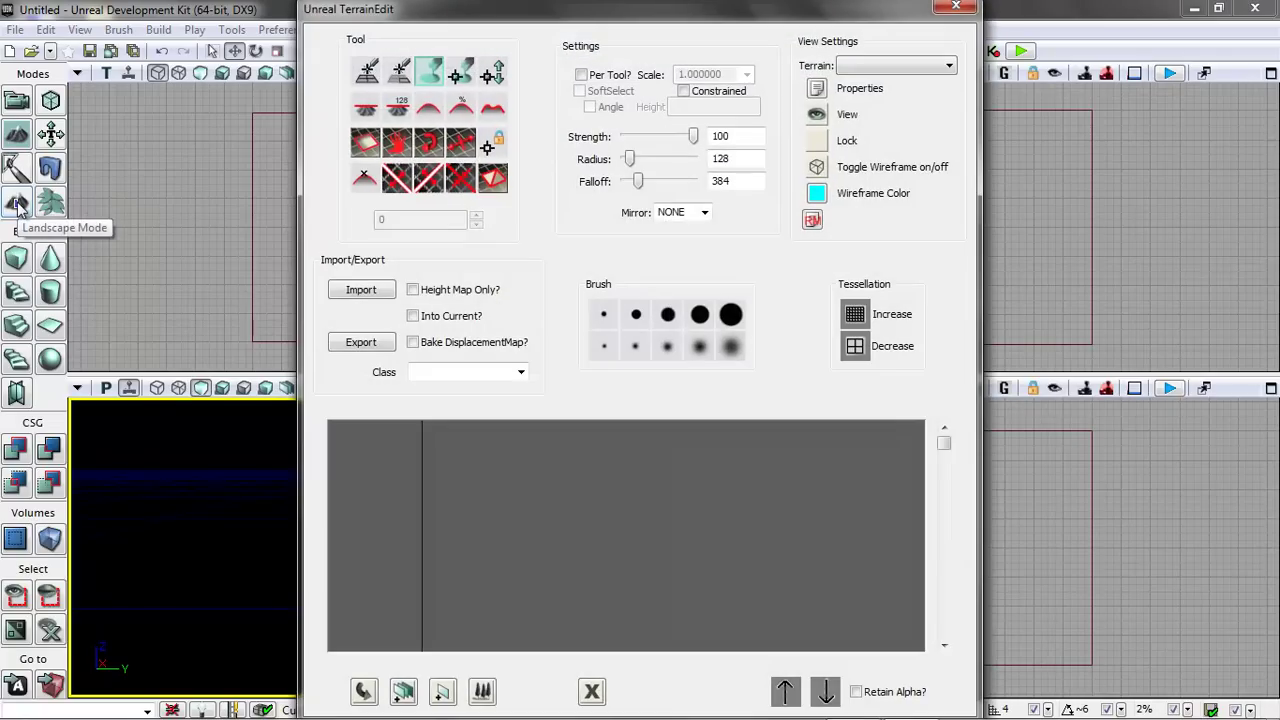
{"action": "left_click", "coordinate": [955, 7]}
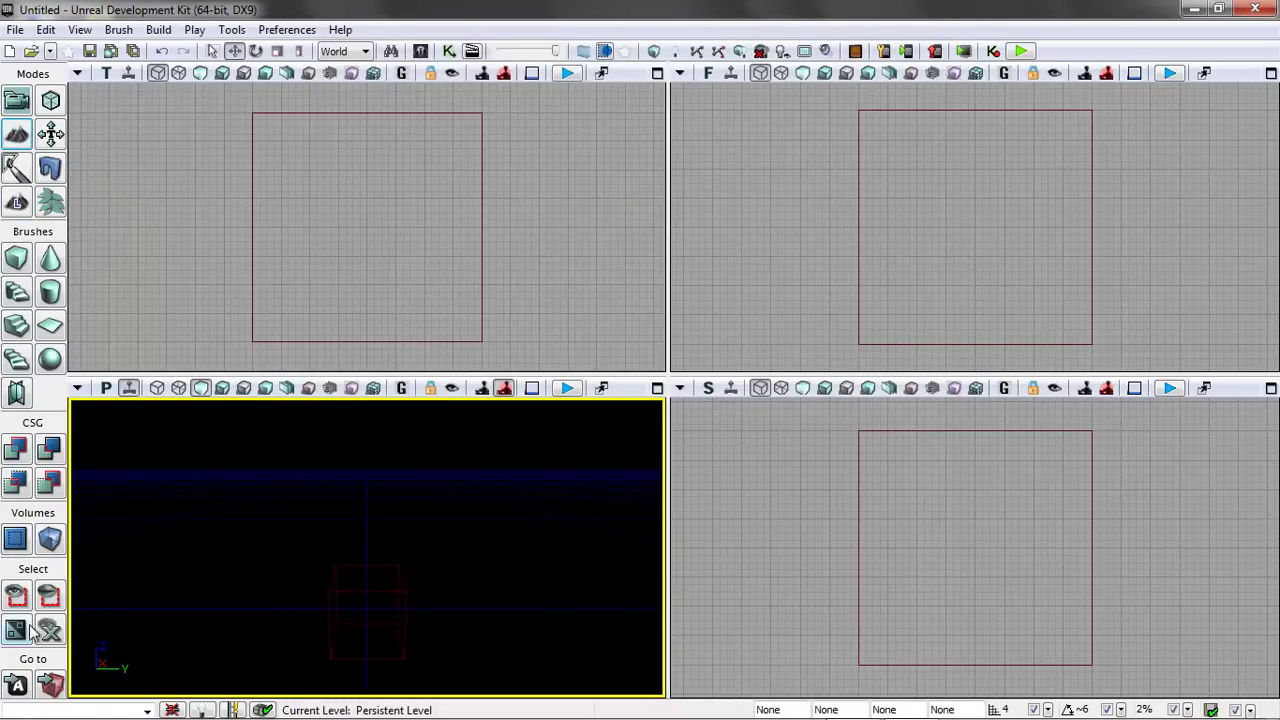
{"action": "right_click", "coordinate": [219, 569]}
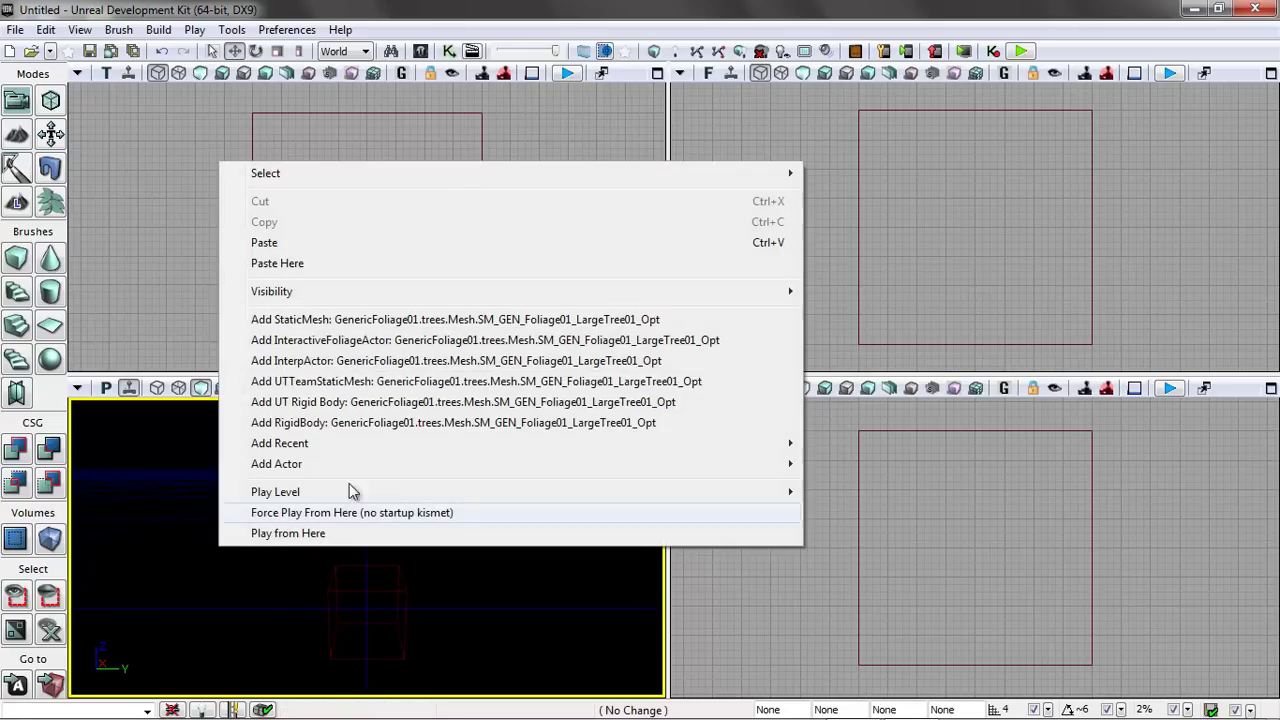
{"action": "mouse_move", "coordinate": [313, 461]}
{"action": "left_click", "coordinate": [861, 547]}
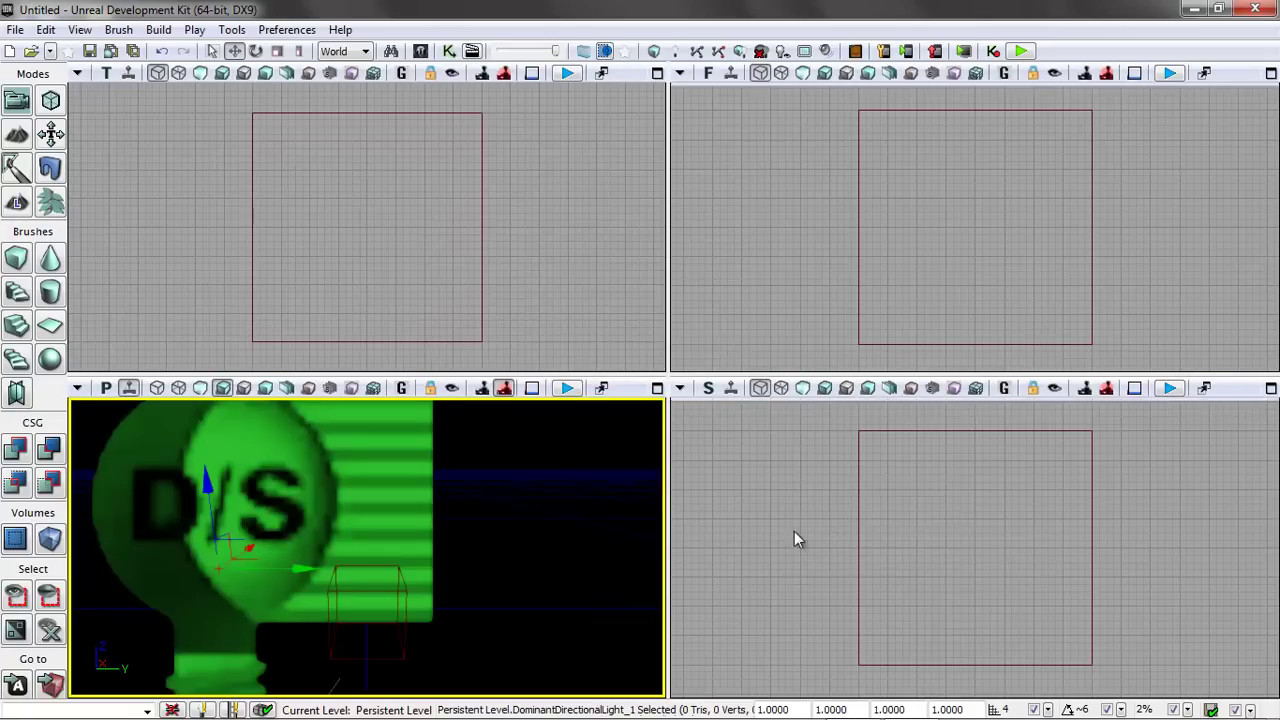
- Rotate the directional light to about -32.56 degrees in the top and side views
{"action": "left_click_drag", "start_coordinate": [528, 277], "coordinate": [531, 174]}
{"action": "scroll", "coordinate": [511, 222], "scroll_direction": "down", "scroll_amount": 4}
{"action": "left_click_drag", "start_coordinate": [514, 227], "coordinate": [460, 157]}
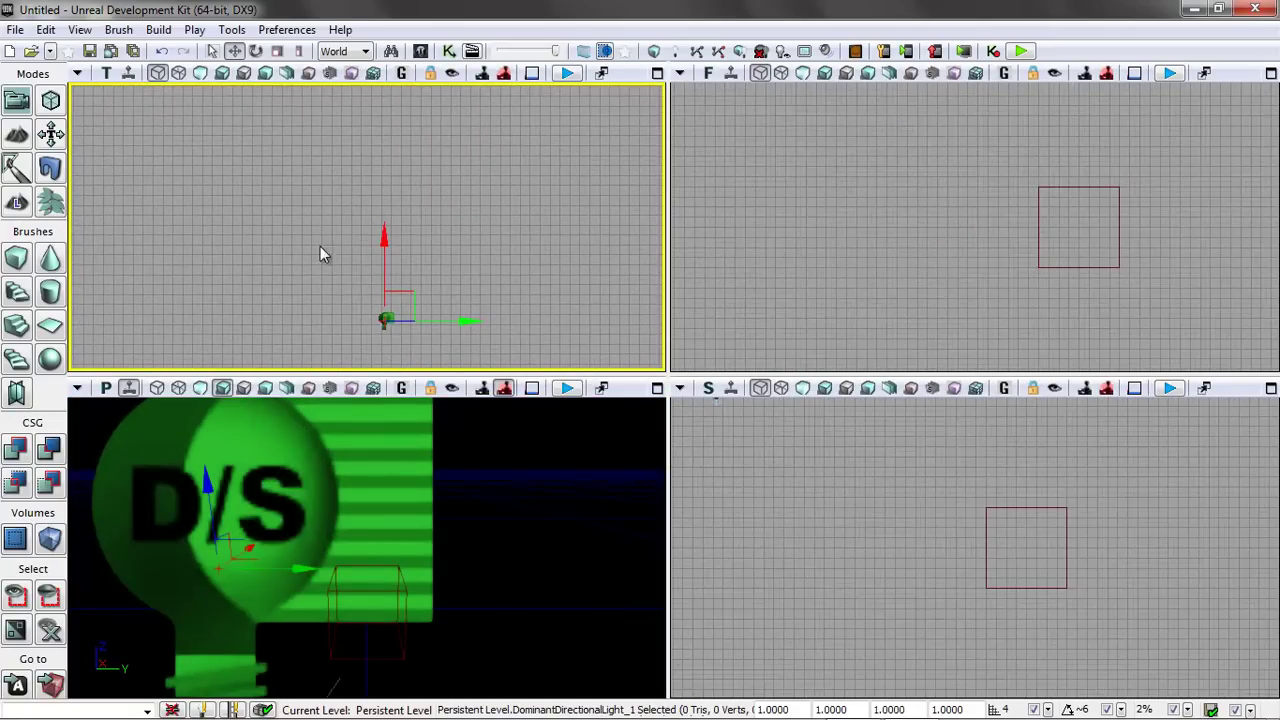
{"action": "left_click_drag", "start_coordinate": [385, 258], "coordinate": [374, 297]}
{"action": "left_click_drag", "start_coordinate": [463, 300], "coordinate": [374, 194]}
{"action": "left_click", "coordinate": [256, 51]}
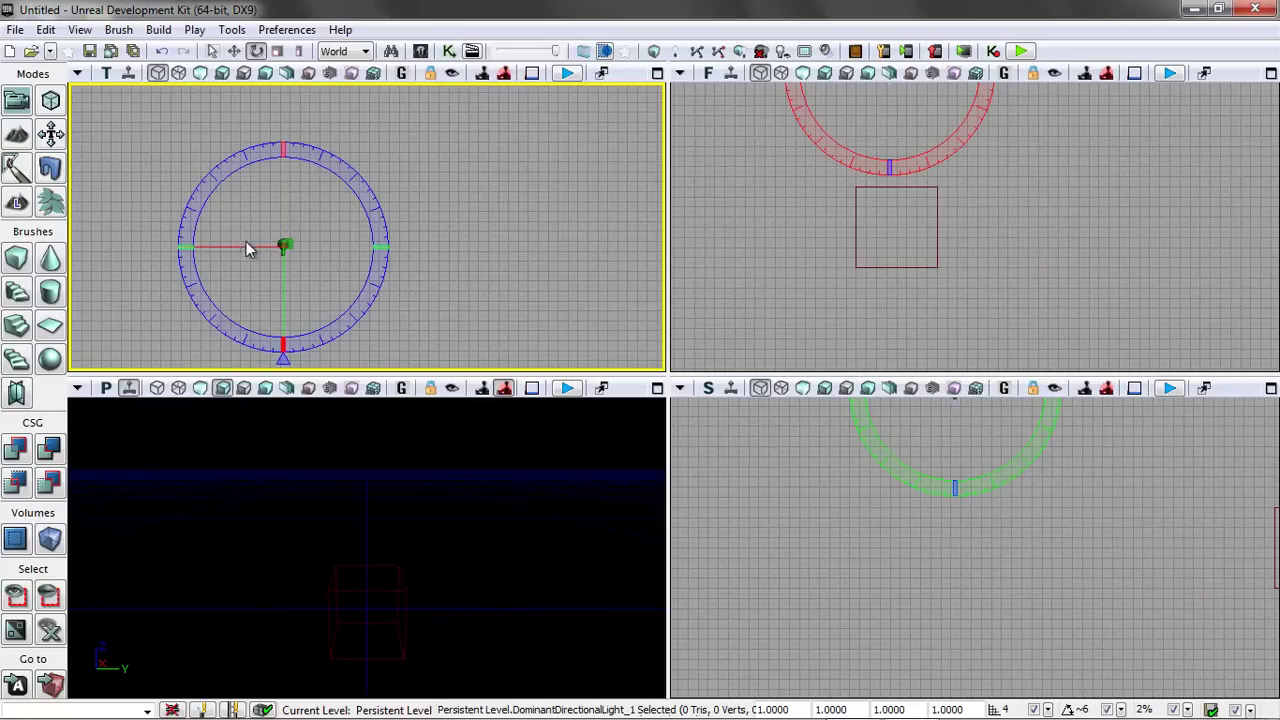
{"action": "left_click_drag", "start_coordinate": [246, 246], "coordinate": [82, 232]}
{"action": "left_click_drag", "start_coordinate": [387, 249], "coordinate": [314, 337]}
{"action": "left_click_drag", "start_coordinate": [1011, 480], "coordinate": [1147, 458]}
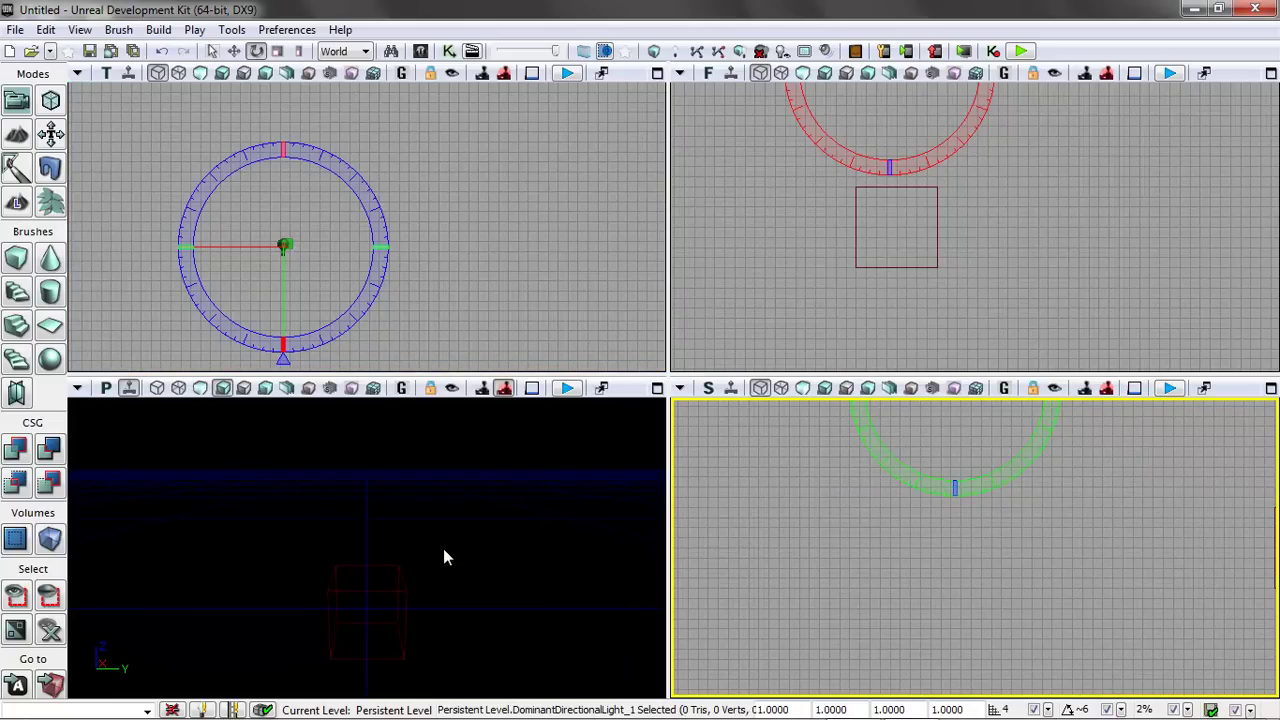
{"action": "left_click", "coordinate": [526, 542]}
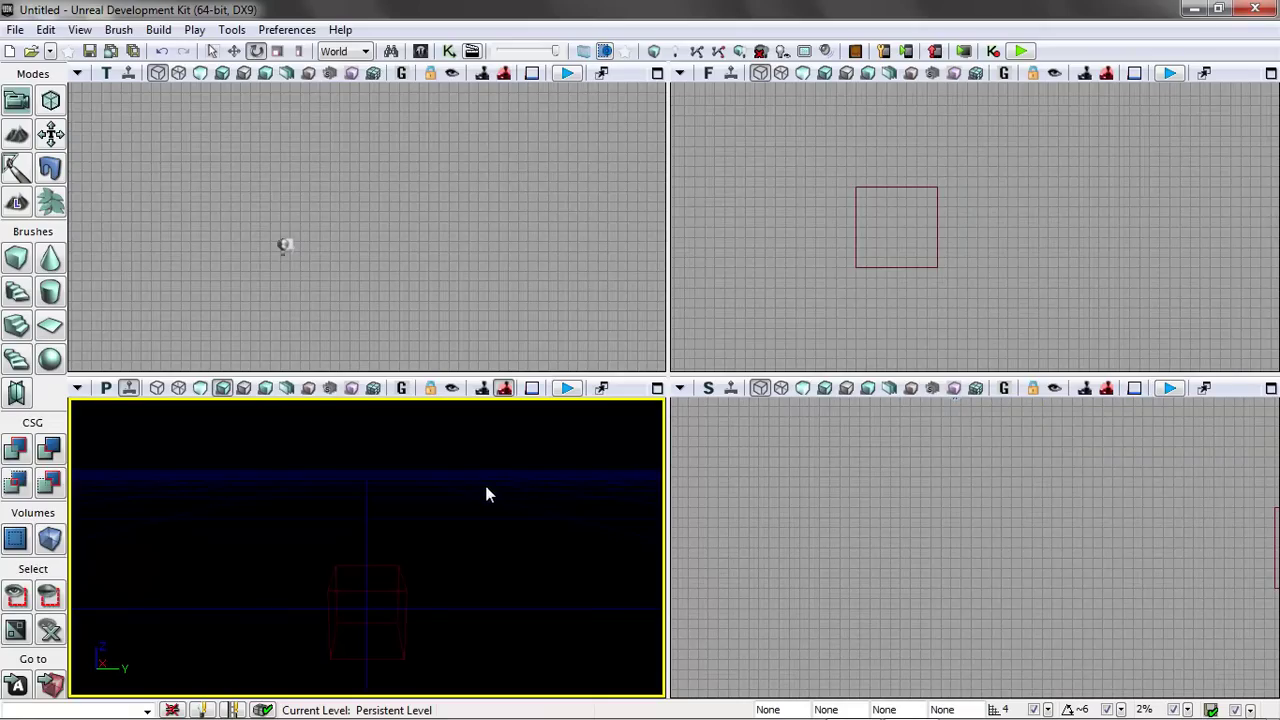
- In Landscape Mode, set size to 127 x 127 vertices, keeping 63 quads and 4 sections per component
{"action": "left_click", "coordinate": [20, 205]}
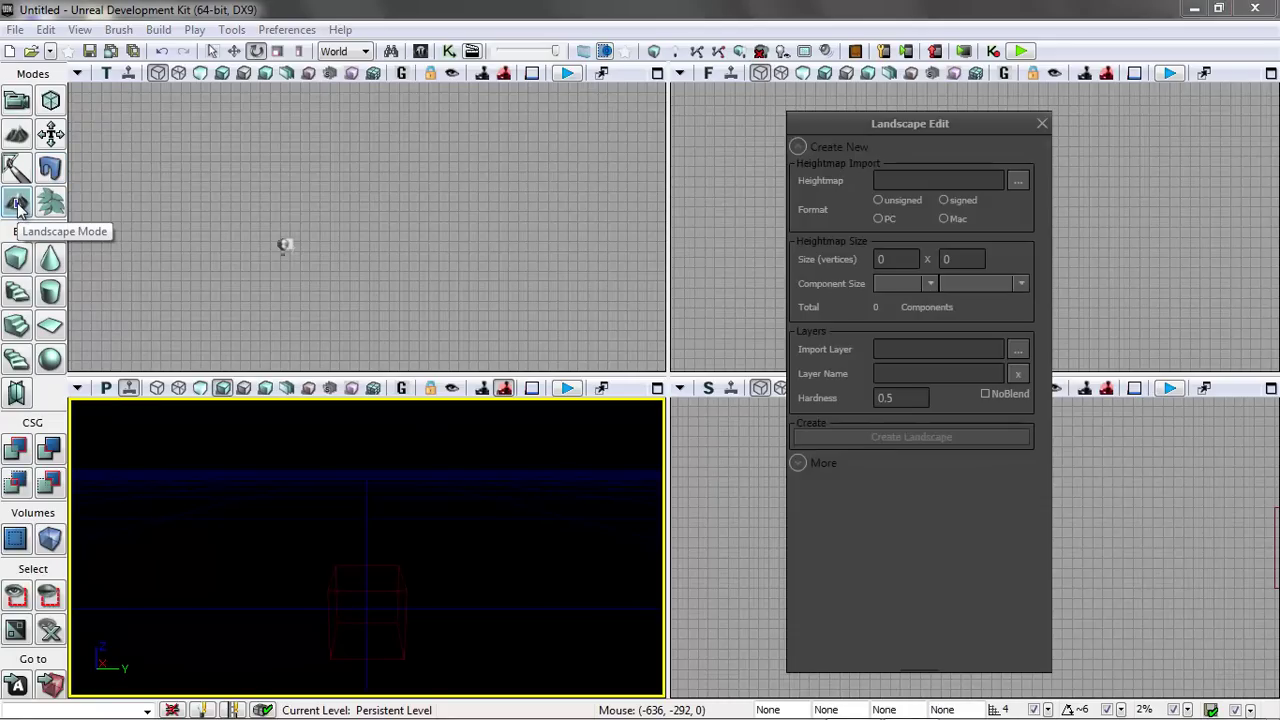
{"action": "left_click_drag", "start_coordinate": [865, 126], "coordinate": [773, 122]}
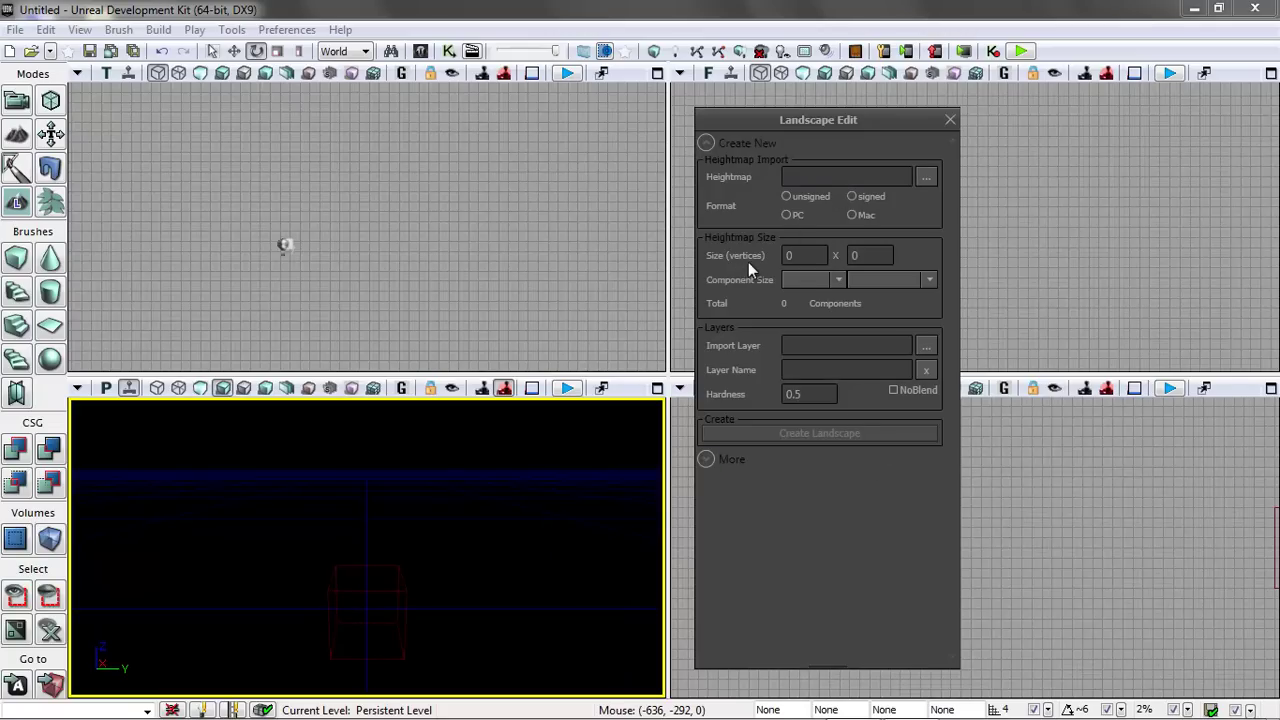
{"action": "left_click", "coordinate": [808, 256]}
{"action": "type", "text": "127"}
{"action": "key", "text": "Tab"}
{"action": "type", "text": "127"}
{"action": "left_click", "coordinate": [816, 254]}
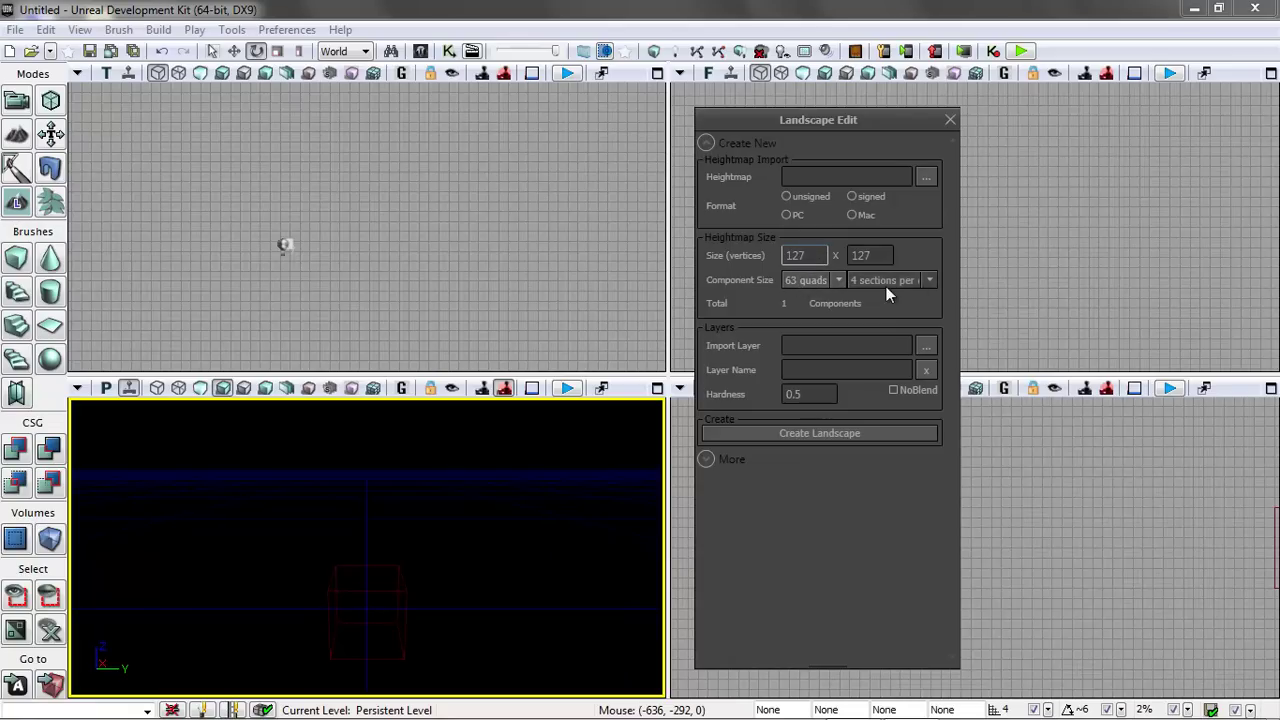
{"action": "left_click", "coordinate": [930, 280]}
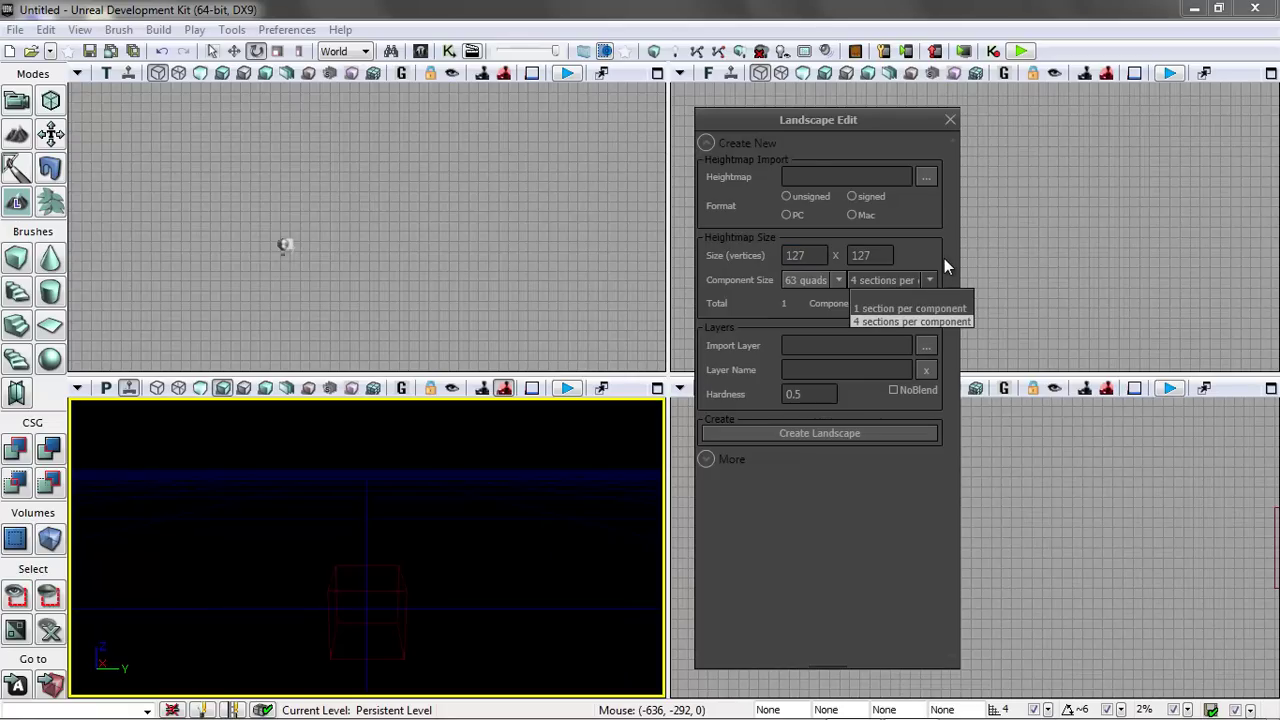
{"action": "left_click", "coordinate": [944, 258]}
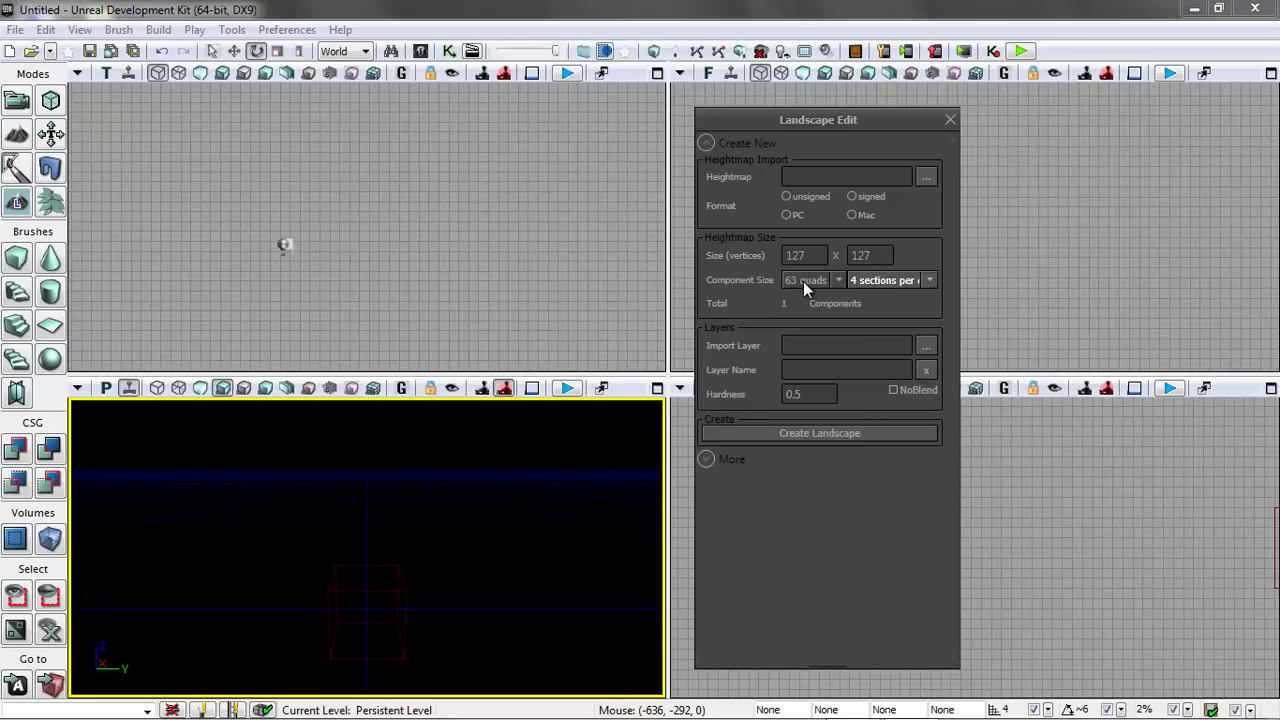
- Create the flat Landscape_1 and show it in a maximized perspective view as wireframe
{"action": "left_click", "coordinate": [794, 435]}
{"action": "mouse_move", "coordinate": [500, 571]}
{"action": "left_mouse_down"}
{"action": "mouse_move", "coordinate": [448, 701]}
{"action": "mouse_move", "coordinate": [345, 676]}
{"action": "left_mouse_up"}
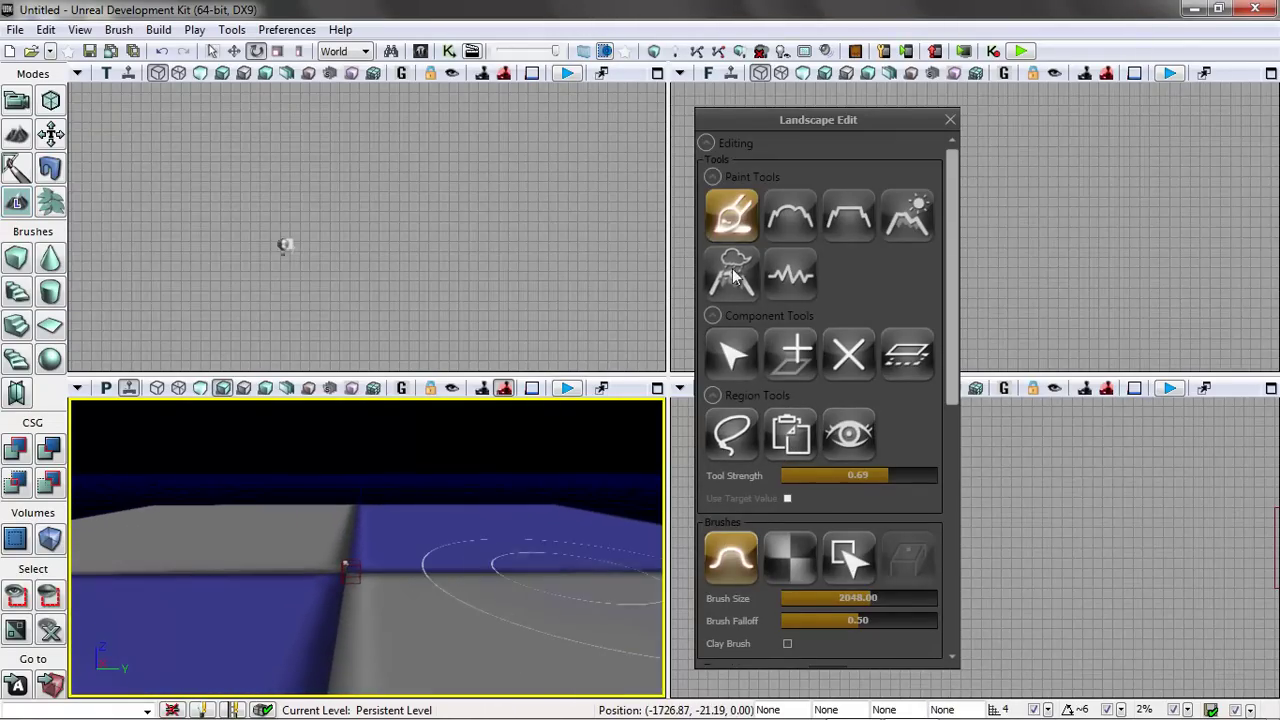
{"action": "left_click", "coordinate": [657, 388]}
{"action": "left_click_drag", "start_coordinate": [876, 119], "coordinate": [249, 77]}
{"action": "right_click_drag", "start_coordinate": [757, 471], "coordinate": [640, 263]}
{"action": "left_click_drag", "start_coordinate": [248, 80], "coordinate": [234, 142]}
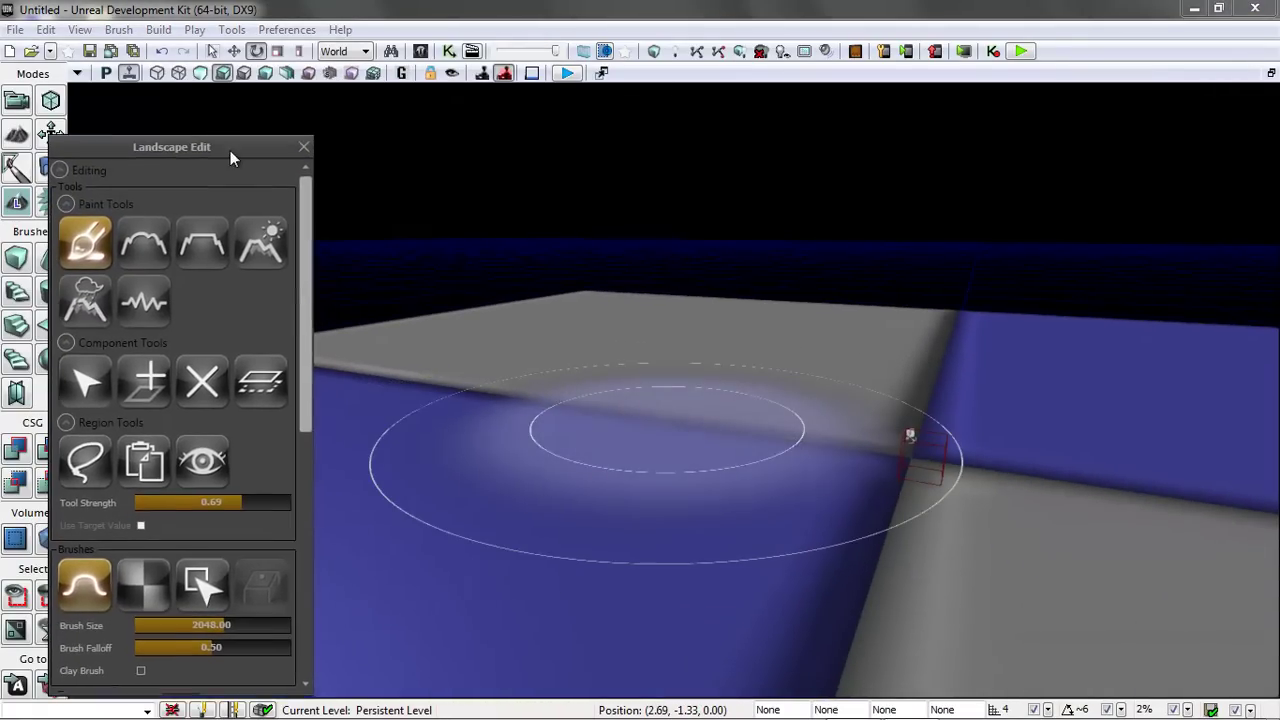
{"action": "left_click", "coordinate": [180, 74]}
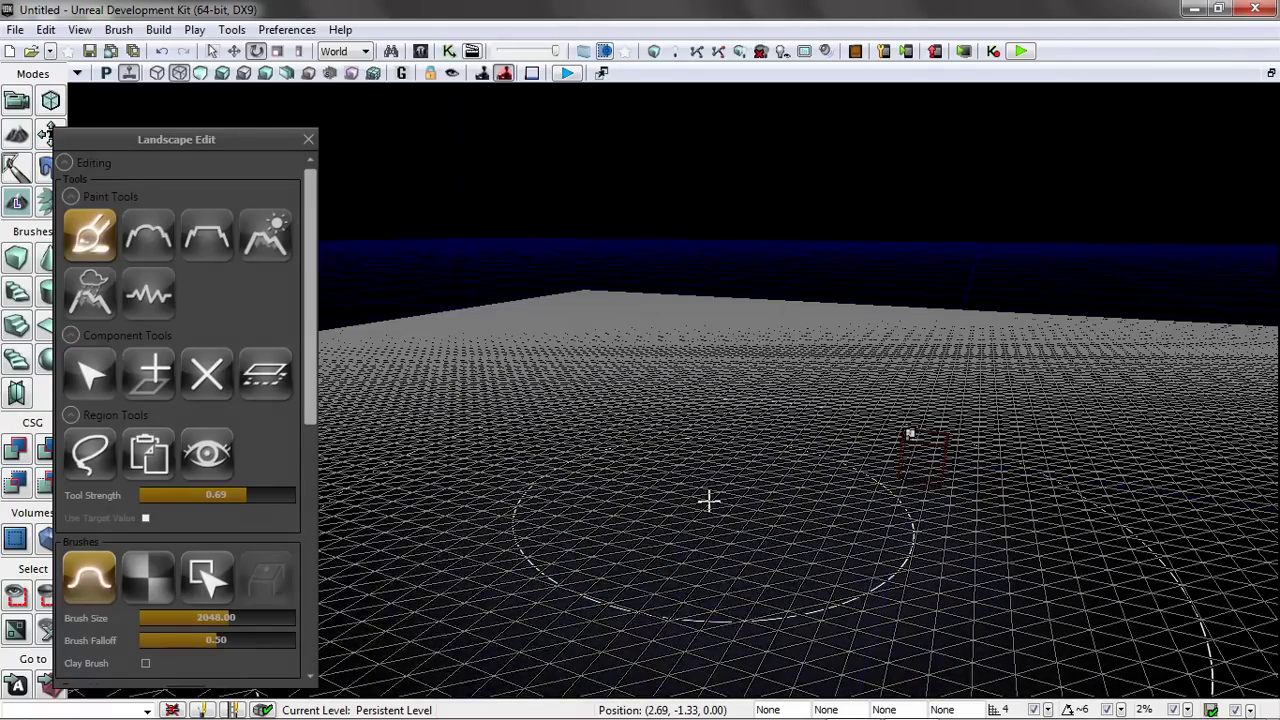
- Use the Selection component tool to select the landscape's components
{"action": "left_click", "coordinate": [89, 374]}
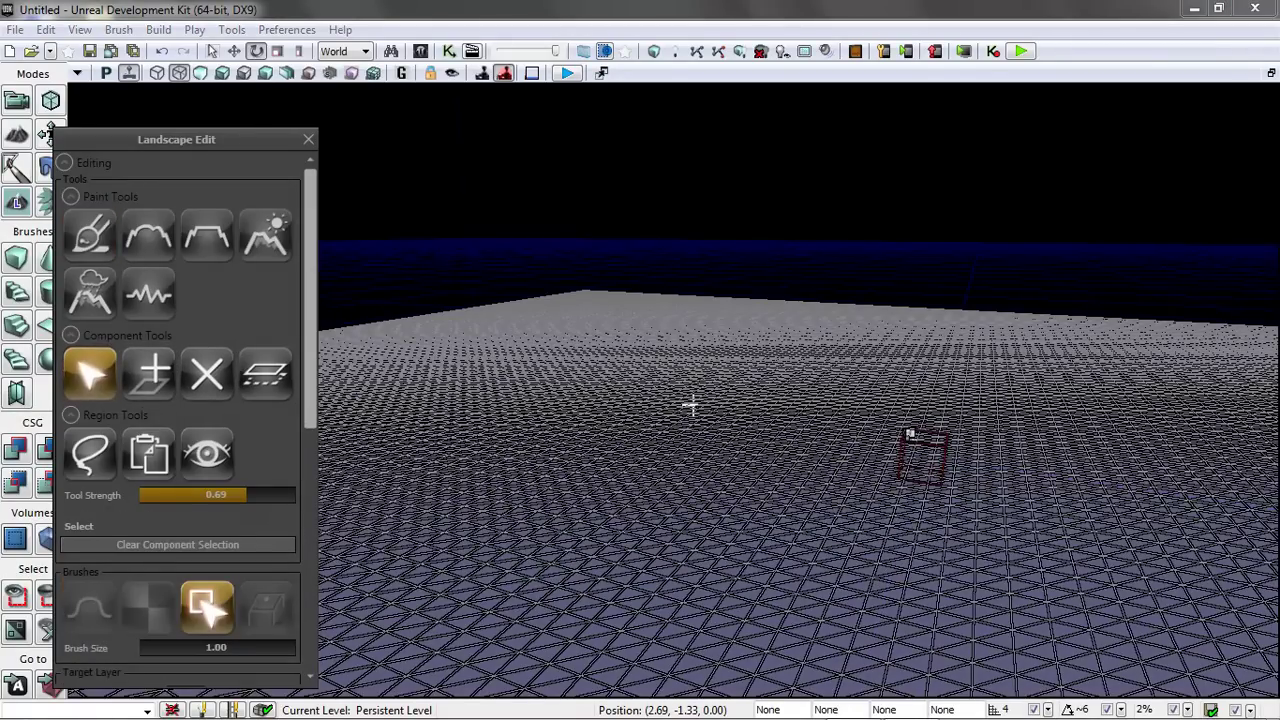
{"action": "left_click", "coordinate": [723, 431]}
{"action": "mouse_move", "coordinate": [723, 431]}
{"action": "left_mouse_down"}
{"action": "mouse_move", "coordinate": [685, 625]}
{"action": "mouse_move", "coordinate": [630, 595]}
{"action": "mouse_move", "coordinate": [723, 441]}
{"action": "left_mouse_up"}
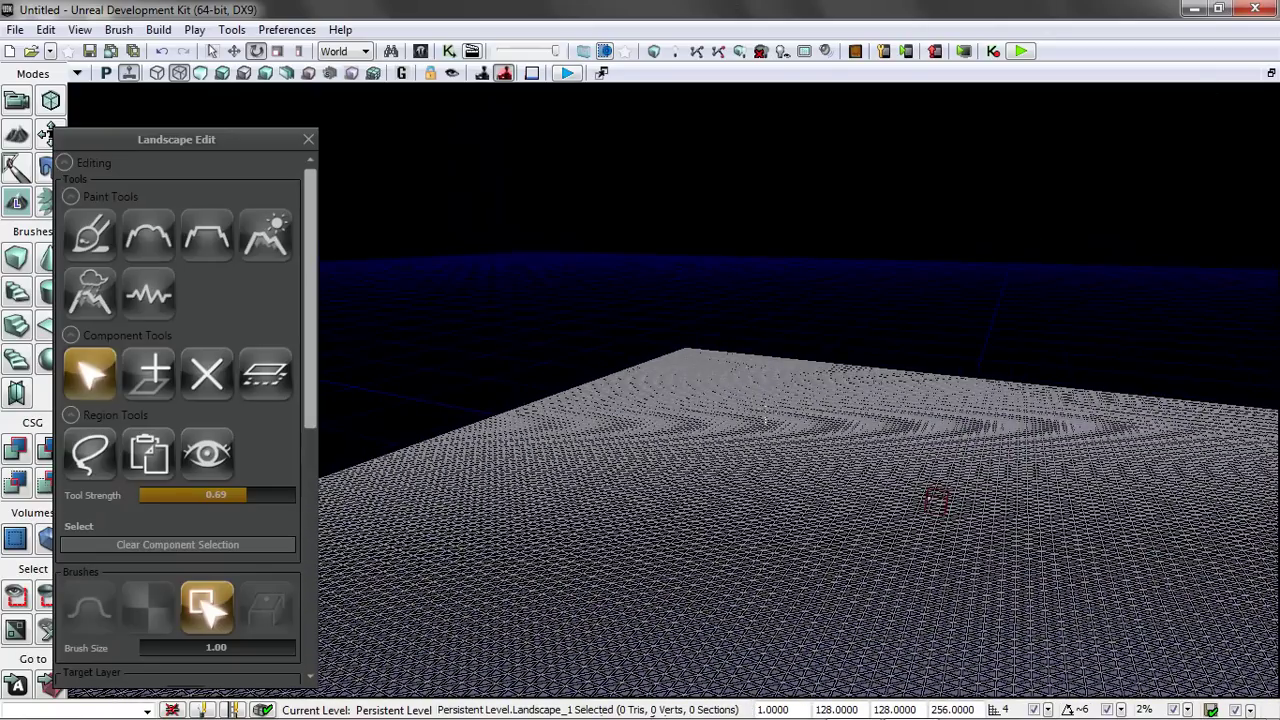
{"action": "left_click", "coordinate": [772, 411]}
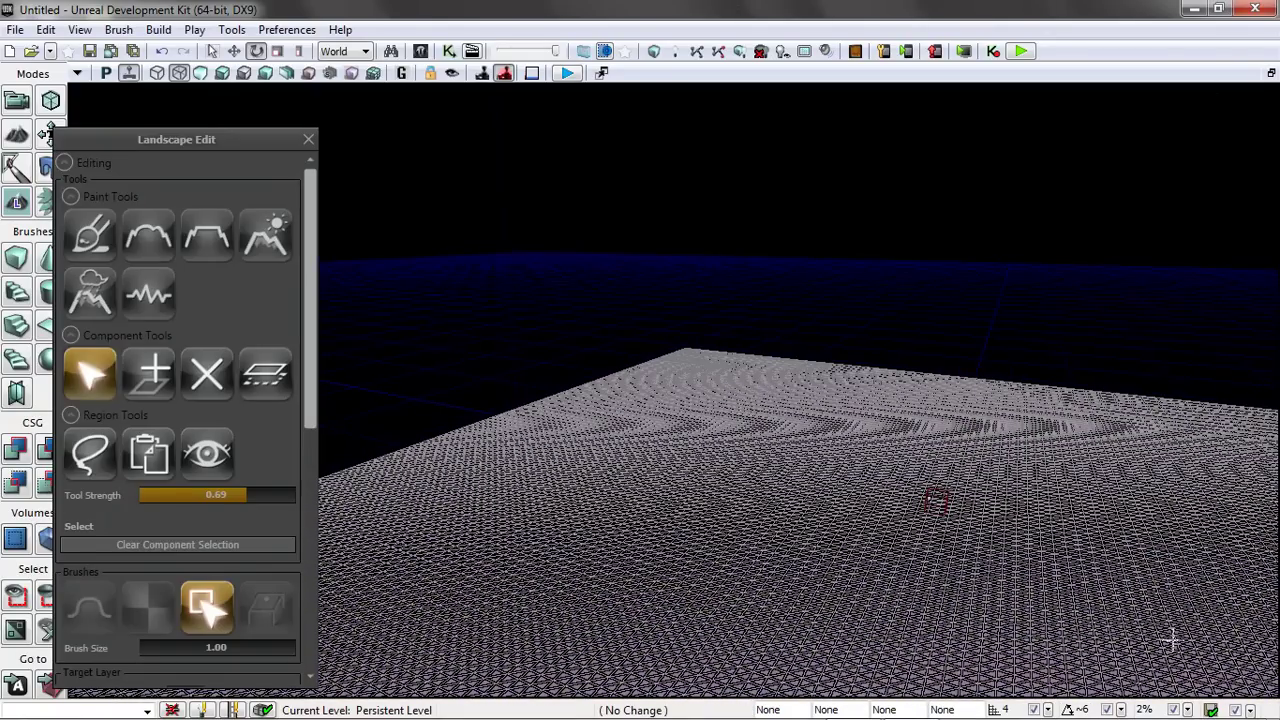
{"action": "left_click_drag", "start_coordinate": [1063, 571], "coordinate": [651, 563]}
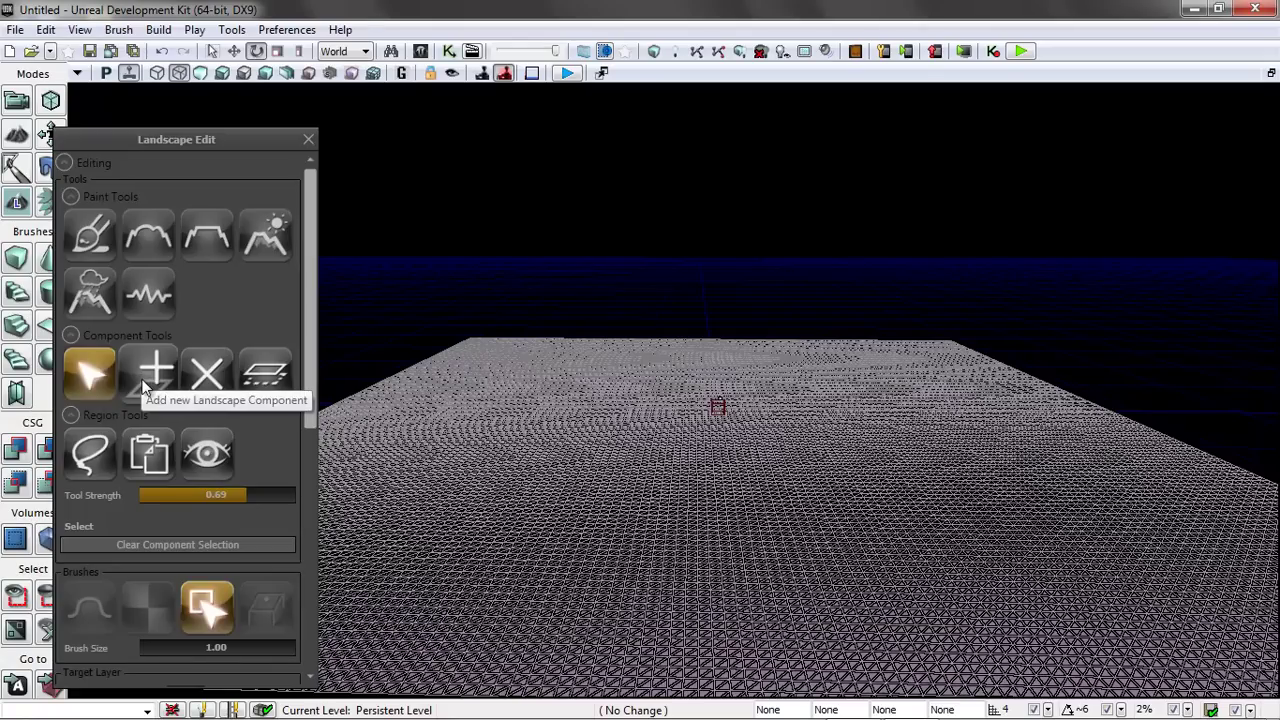
- Activate the Add new Landscape Component tool in the Landscape Edit panel
{"action": "left_click", "coordinate": [145, 374]}
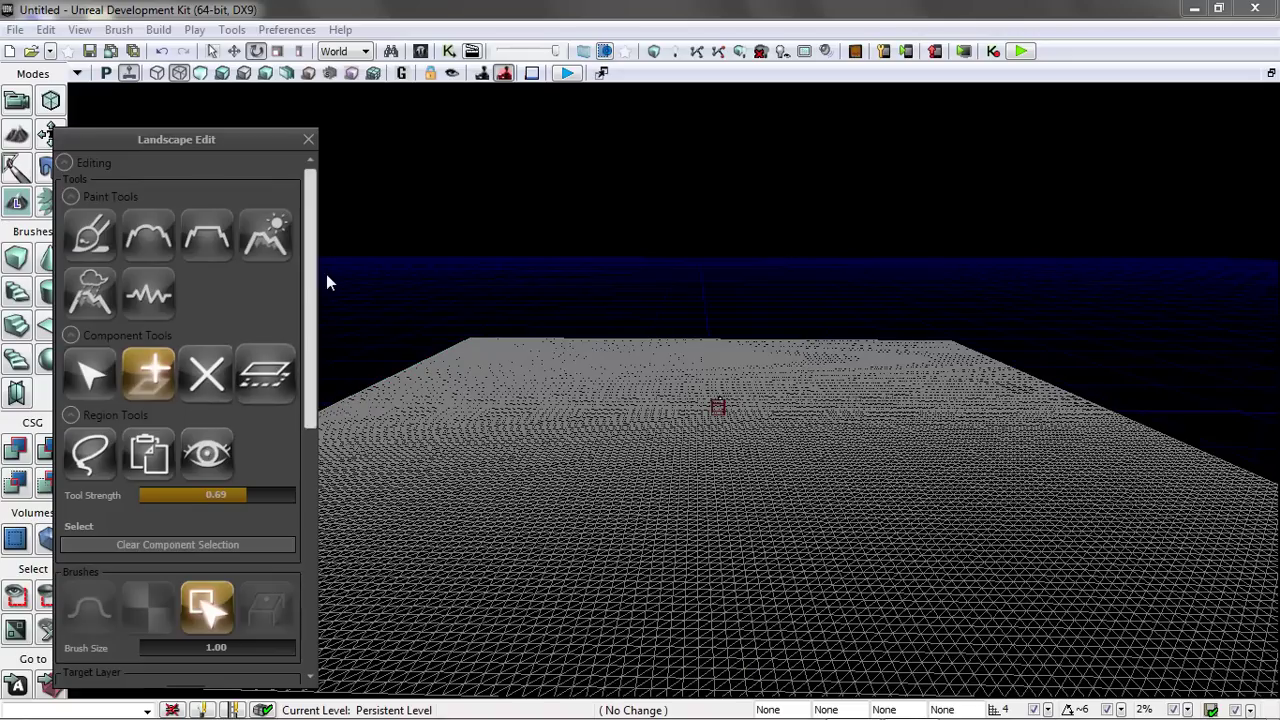
{"action": "mouse_move", "coordinate": [312, 289]}
{"action": "left_mouse_down"}
{"action": "mouse_move", "coordinate": [298, 540]}
{"action": "mouse_move", "coordinate": [320, 261]}
{"action": "left_mouse_up"}
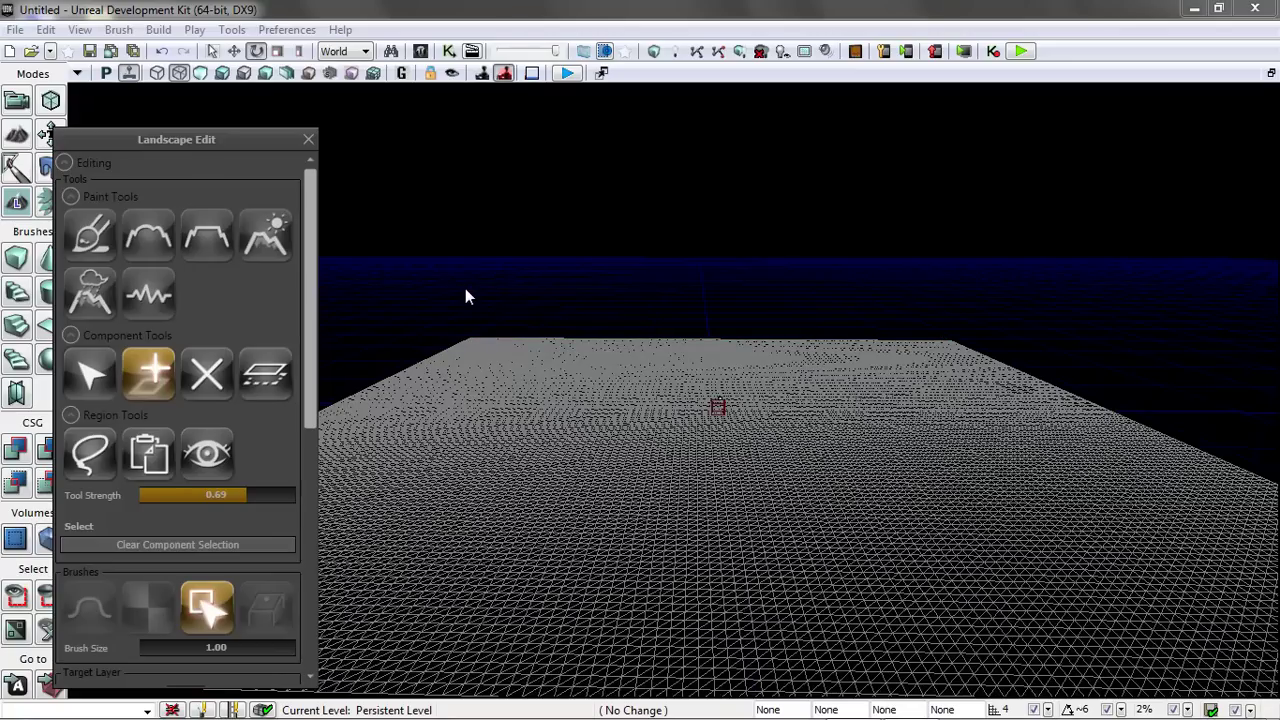
- Return to lit view, pick Sculpt, lower Tool Strength to 0.18 and undo the first mound
{"action": "left_click", "coordinate": [221, 73]}
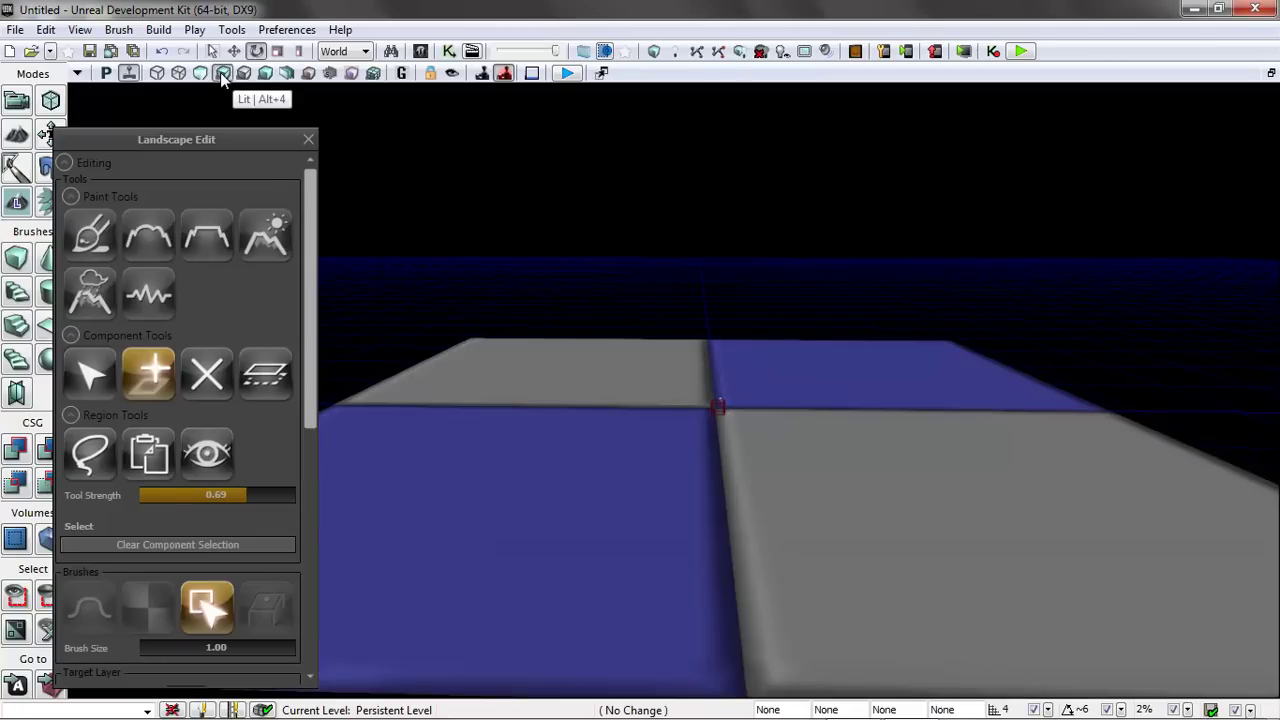
{"action": "left_click", "coordinate": [88, 233]}
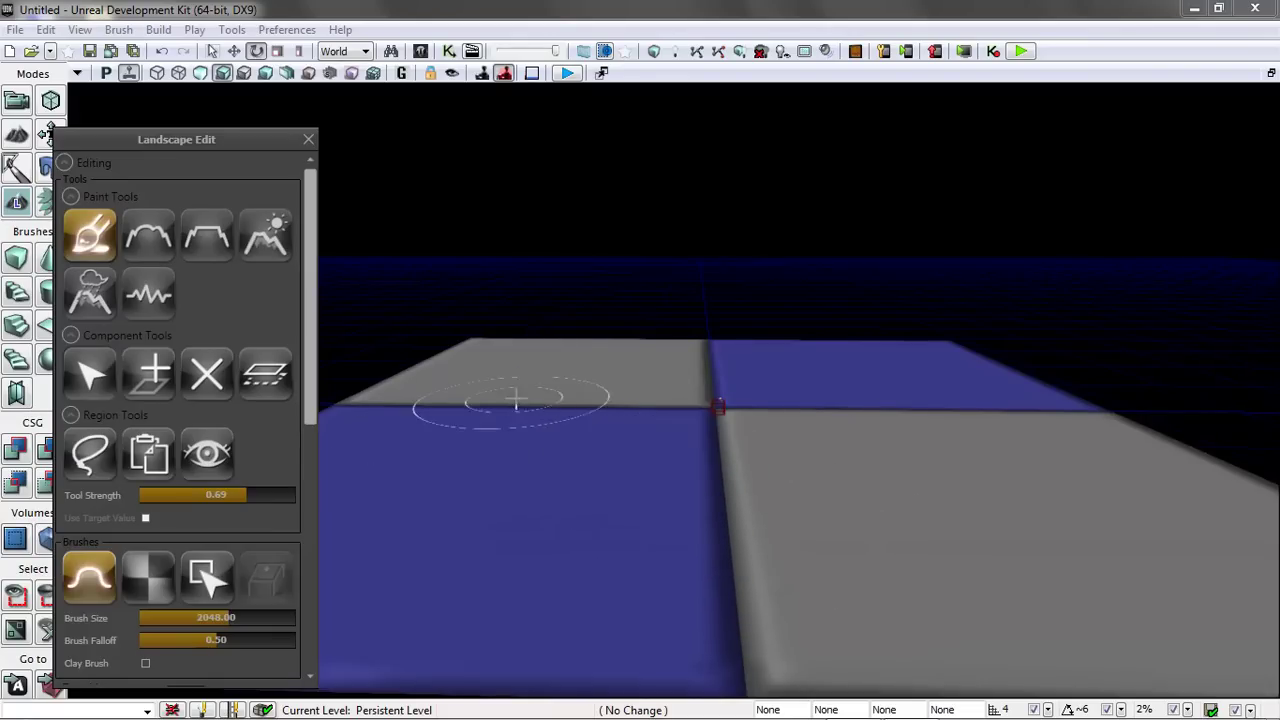
{"action": "mouse_move", "coordinate": [526, 381]}
{"action": "left_mouse_down", "text": "ctrl"}
{"action": "mouse_move", "coordinate": [614, 420]}
{"action": "mouse_move", "coordinate": [714, 440]}
{"action": "mouse_move", "coordinate": [734, 360]}
{"action": "mouse_move", "coordinate": [833, 425]}
{"action": "mouse_move", "coordinate": [880, 480]}
{"action": "mouse_move", "coordinate": [729, 457]}
{"action": "left_mouse_up", "text": "ctrl"}
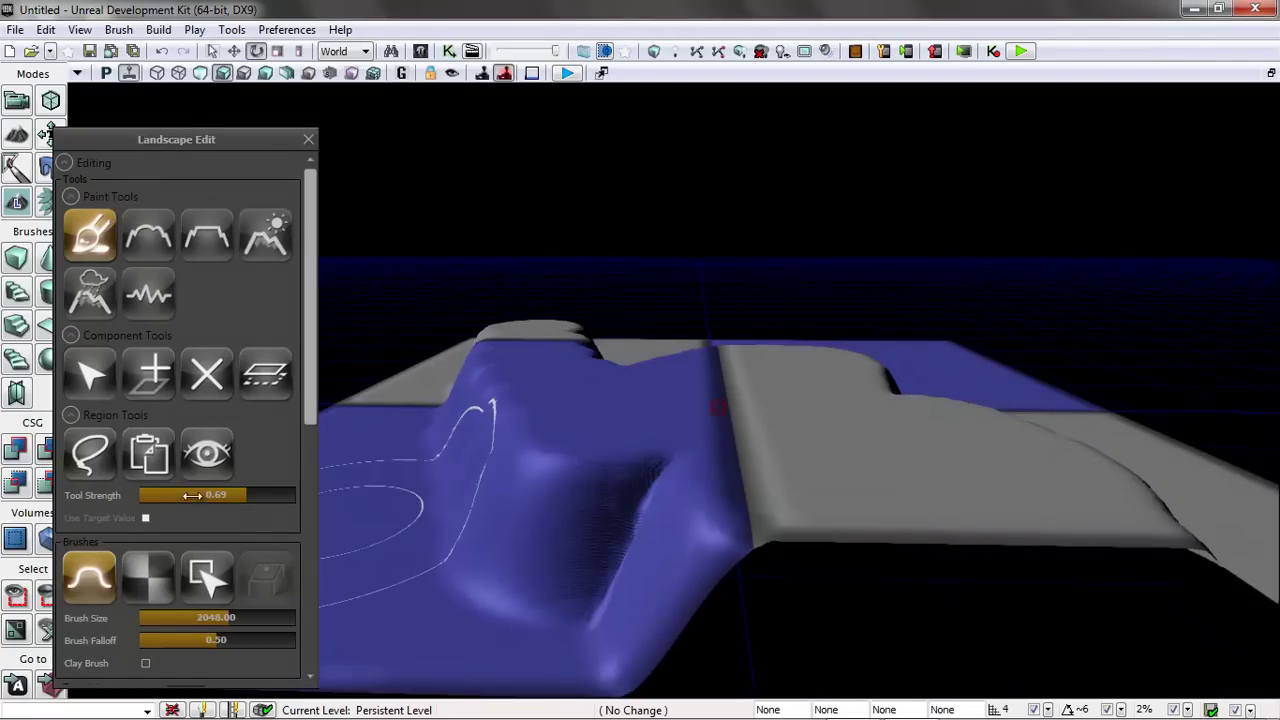
{"action": "left_click_drag", "start_coordinate": [255, 492], "coordinate": [166, 494]}
{"action": "key", "text": "ctrl+z"}
- Shrink the brush to size 1177.47 and raise a mound on the blue landscape area
{"action": "mouse_move", "coordinate": [400, 457]}
{"action": "left_mouse_down", "text": "ctrl"}
{"action": "mouse_move", "coordinate": [551, 423]}
{"action": "mouse_move", "coordinate": [480, 394]}
{"action": "mouse_move", "coordinate": [732, 430]}
{"action": "mouse_move", "coordinate": [600, 531]}
{"action": "mouse_move", "coordinate": [814, 371]}
{"action": "left_mouse_up", "text": "ctrl"}
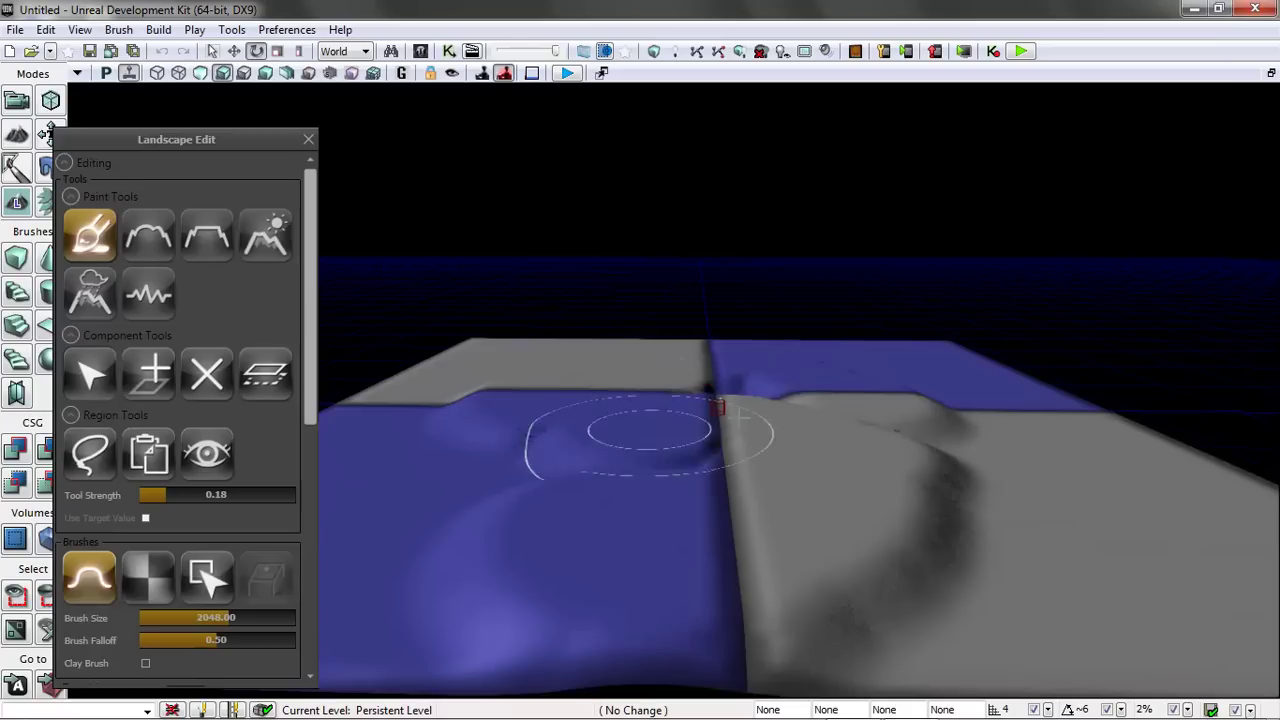
{"action": "mouse_move", "coordinate": [758, 412]}
{"action": "left_mouse_down", "text": "ctrl"}
{"action": "mouse_move", "coordinate": [424, 480]}
{"action": "mouse_move", "coordinate": [607, 451]}
{"action": "mouse_move", "coordinate": [617, 415]}
{"action": "mouse_move", "coordinate": [547, 439]}
{"action": "mouse_move", "coordinate": [766, 431]}
{"action": "mouse_move", "coordinate": [861, 494]}
{"action": "mouse_move", "coordinate": [691, 373]}
{"action": "mouse_move", "coordinate": [652, 396]}
{"action": "left_mouse_up", "text": "ctrl"}
{"action": "mouse_move", "coordinate": [215, 618]}
{"action": "left_mouse_down"}
{"action": "mouse_move", "coordinate": [232, 618]}
{"action": "mouse_move", "coordinate": [172, 618]}
{"action": "mouse_move", "coordinate": [363, 609]}
{"action": "mouse_move", "coordinate": [205, 640]}
{"action": "left_mouse_up"}
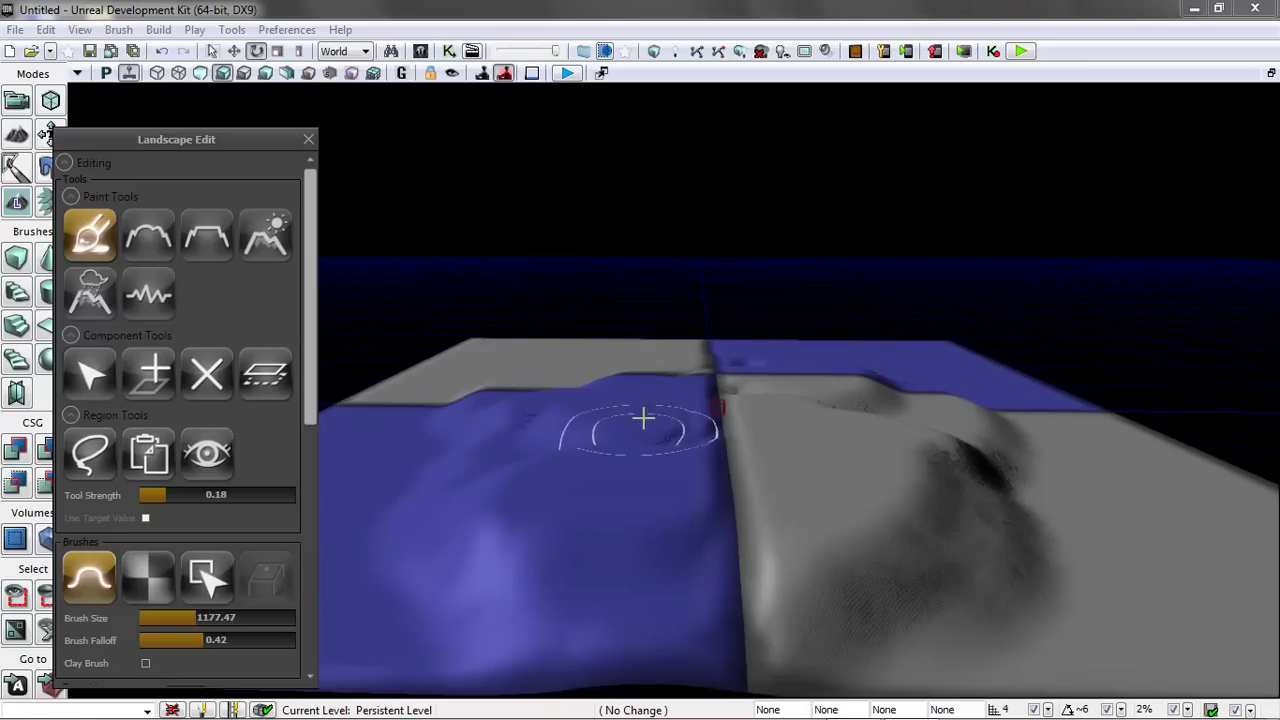
{"action": "mouse_move", "coordinate": [637, 430]}
{"action": "left_mouse_down", "text": "ctrl"}
{"action": "mouse_move", "coordinate": [530, 399]}
{"action": "mouse_move", "coordinate": [620, 375]}
{"action": "mouse_move", "coordinate": [689, 384]}
{"action": "mouse_move", "coordinate": [635, 408]}
{"action": "mouse_move", "coordinate": [583, 376]}
{"action": "mouse_move", "coordinate": [641, 382]}
{"action": "left_mouse_up", "text": "ctrl"}
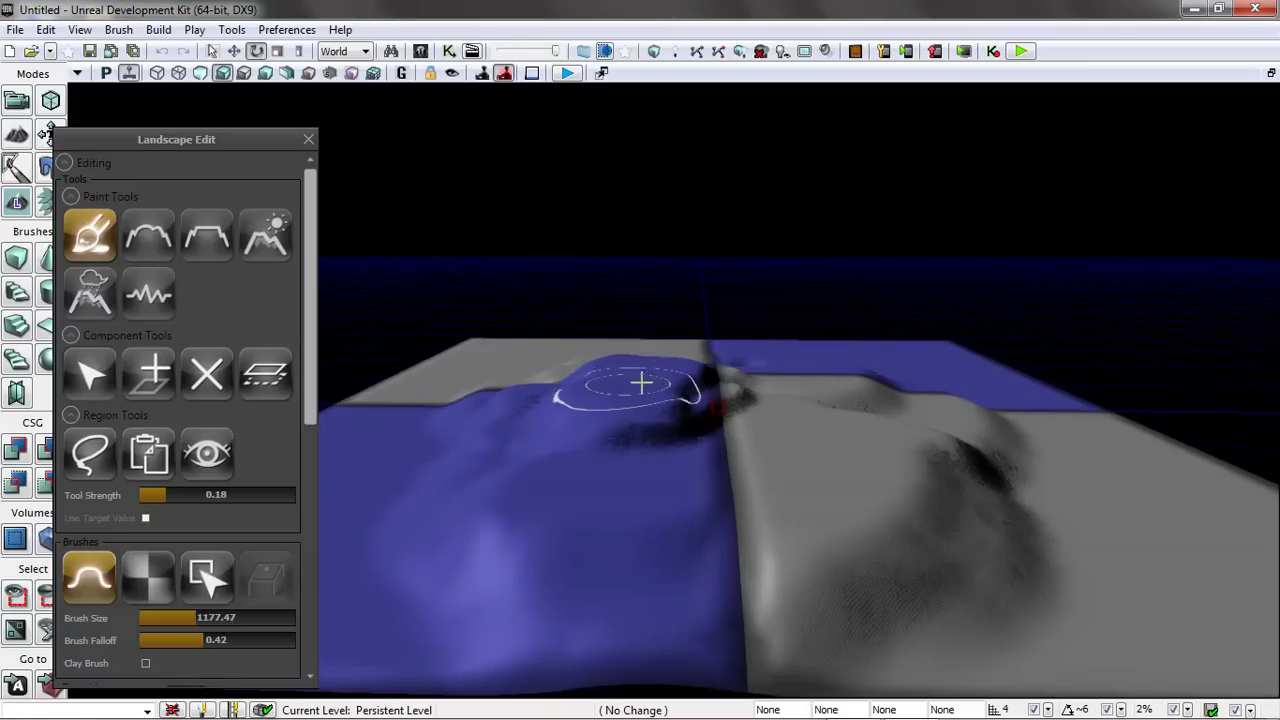
- Build the mound up with clay-style sculpting, then add folds and ridges across the blue mound
{"action": "left_click", "coordinate": [145, 663]}
{"action": "mouse_move", "coordinate": [623, 417]}
{"action": "left_mouse_down", "text": "ctrl"}
{"action": "mouse_move", "coordinate": [585, 402]}
{"action": "mouse_move", "coordinate": [686, 384]}
{"action": "mouse_move", "coordinate": [623, 491]}
{"action": "mouse_move", "coordinate": [509, 497]}
{"action": "mouse_move", "coordinate": [909, 471]}
{"action": "mouse_move", "coordinate": [829, 443]}
{"action": "mouse_move", "coordinate": [700, 486]}
{"action": "left_mouse_up", "text": "ctrl"}
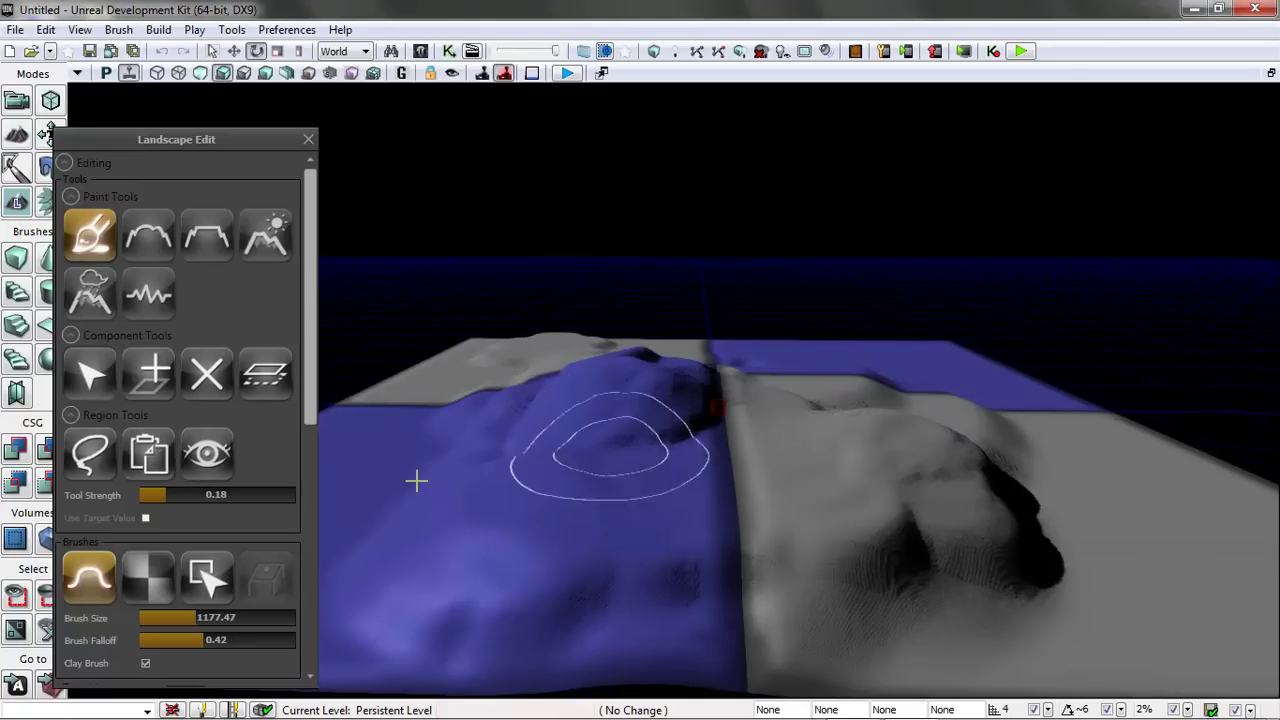
{"action": "left_click", "coordinate": [146, 664]}
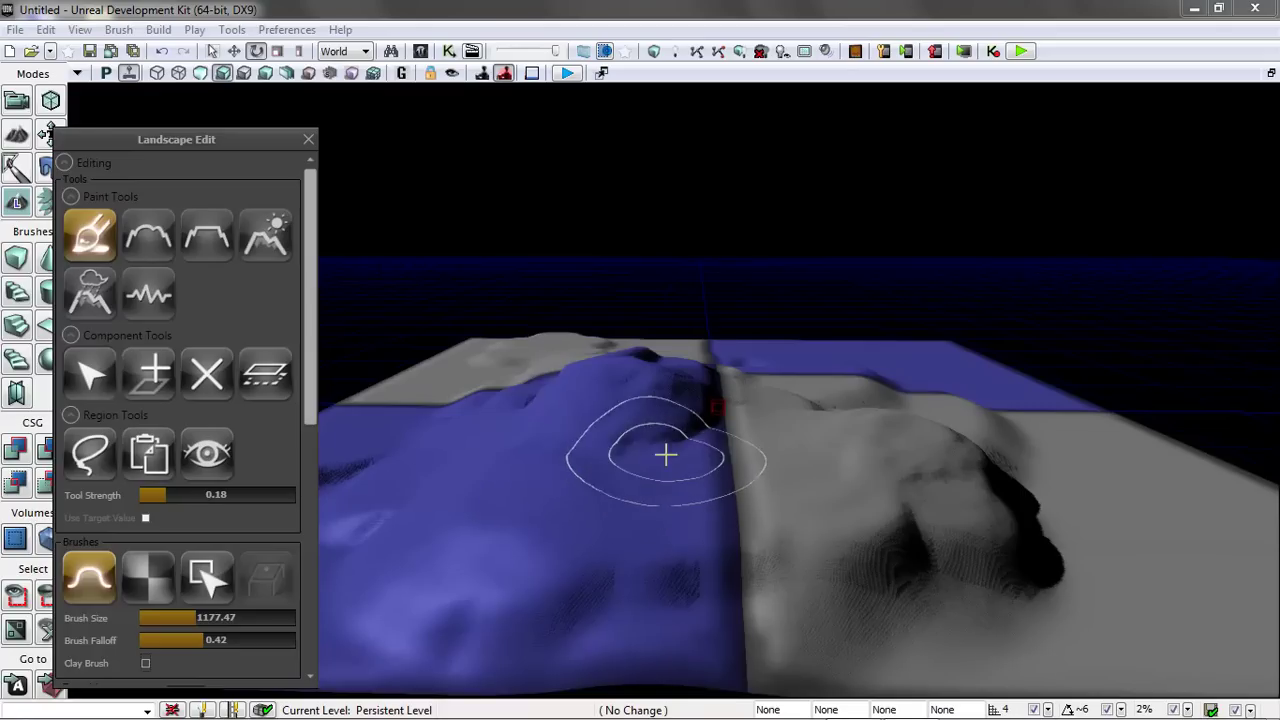
{"action": "mouse_move", "coordinate": [665, 455]}
{"action": "left_mouse_down"}
{"action": "mouse_move", "coordinate": [626, 474]}
{"action": "mouse_move", "coordinate": [700, 541]}
{"action": "mouse_move", "coordinate": [631, 531]}
{"action": "mouse_move", "coordinate": [694, 517]}
{"action": "mouse_move", "coordinate": [703, 531]}
{"action": "mouse_move", "coordinate": [663, 534]}
{"action": "mouse_move", "coordinate": [674, 571]}
{"action": "mouse_move", "coordinate": [443, 449]}
{"action": "mouse_move", "coordinate": [366, 486]}
{"action": "mouse_move", "coordinate": [417, 535]}
{"action": "mouse_move", "coordinate": [400, 503]}
{"action": "mouse_move", "coordinate": [446, 535]}
{"action": "mouse_move", "coordinate": [974, 528]}
{"action": "mouse_move", "coordinate": [1128, 497]}
{"action": "mouse_move", "coordinate": [1083, 563]}
{"action": "mouse_move", "coordinate": [977, 614]}
{"action": "mouse_move", "coordinate": [997, 583]}
{"action": "mouse_move", "coordinate": [971, 470]}
{"action": "left_mouse_up"}
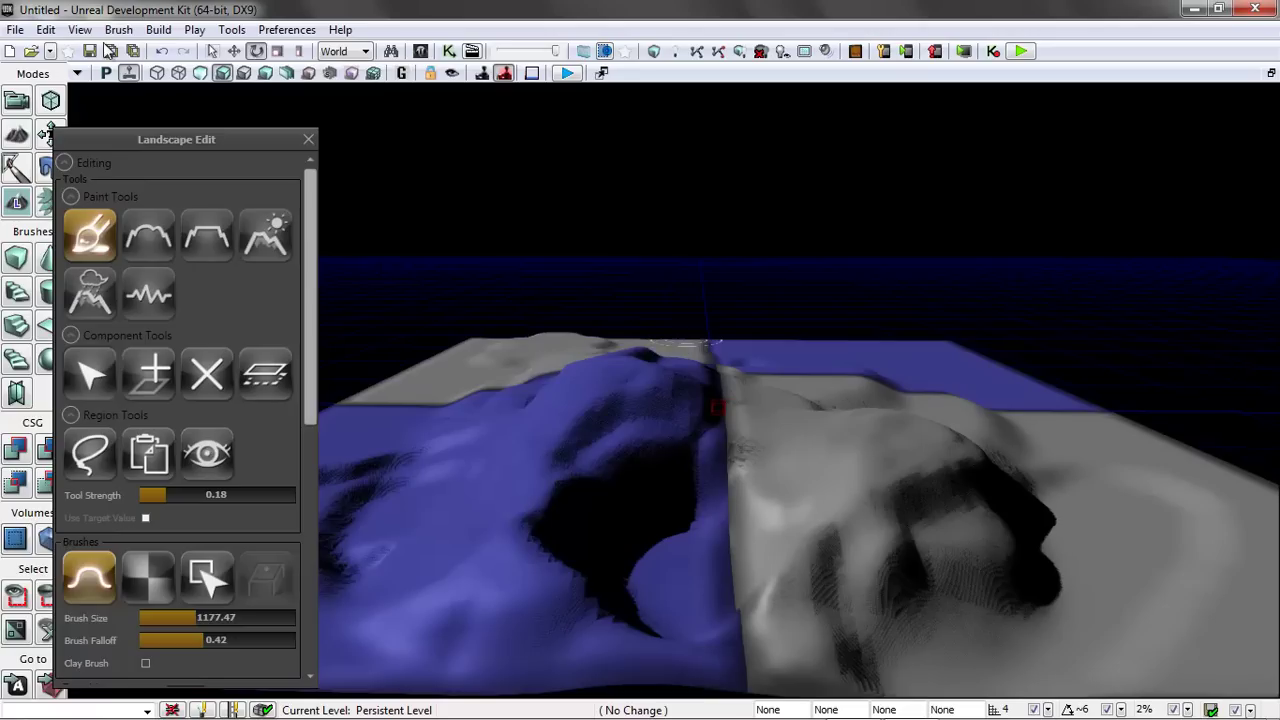
{"action": "left_click_drag", "start_coordinate": [196, 138], "coordinate": [172, 111]}
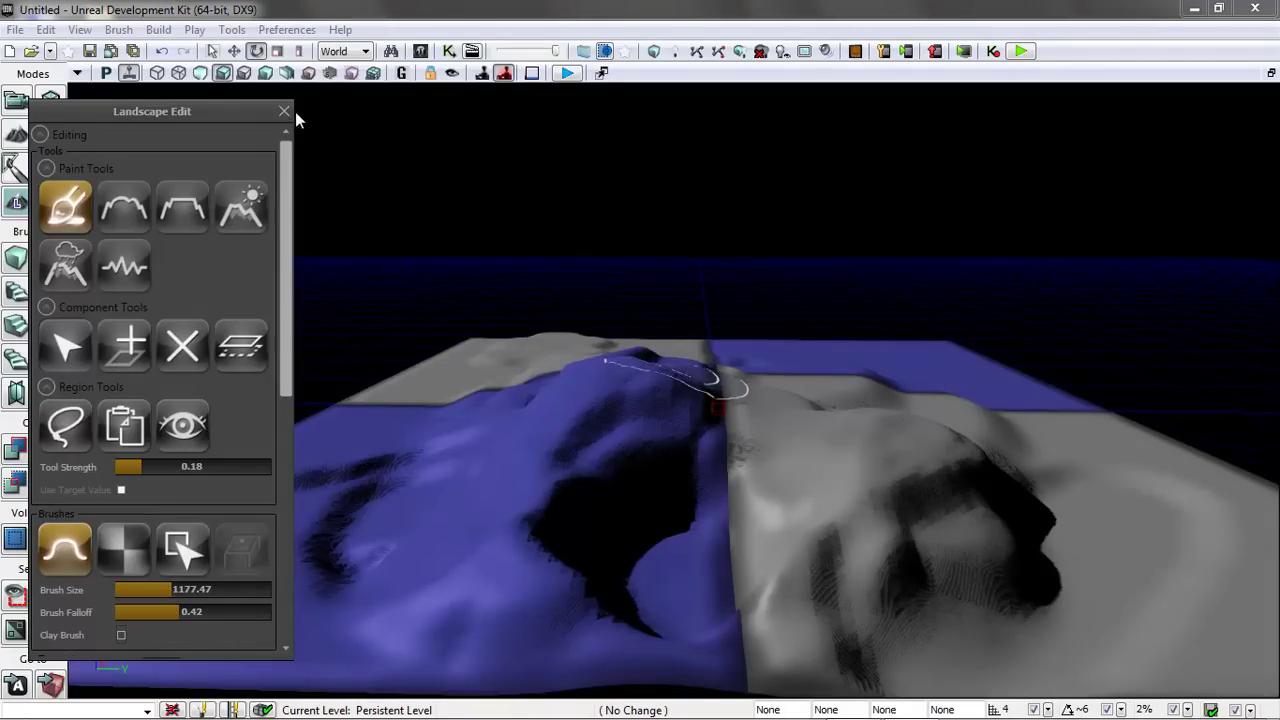
- Open the Content Browser, clear its filters and show the Environments package
{"action": "left_click", "coordinate": [81, 30]}
{"action": "mouse_move", "coordinate": [112, 51]}
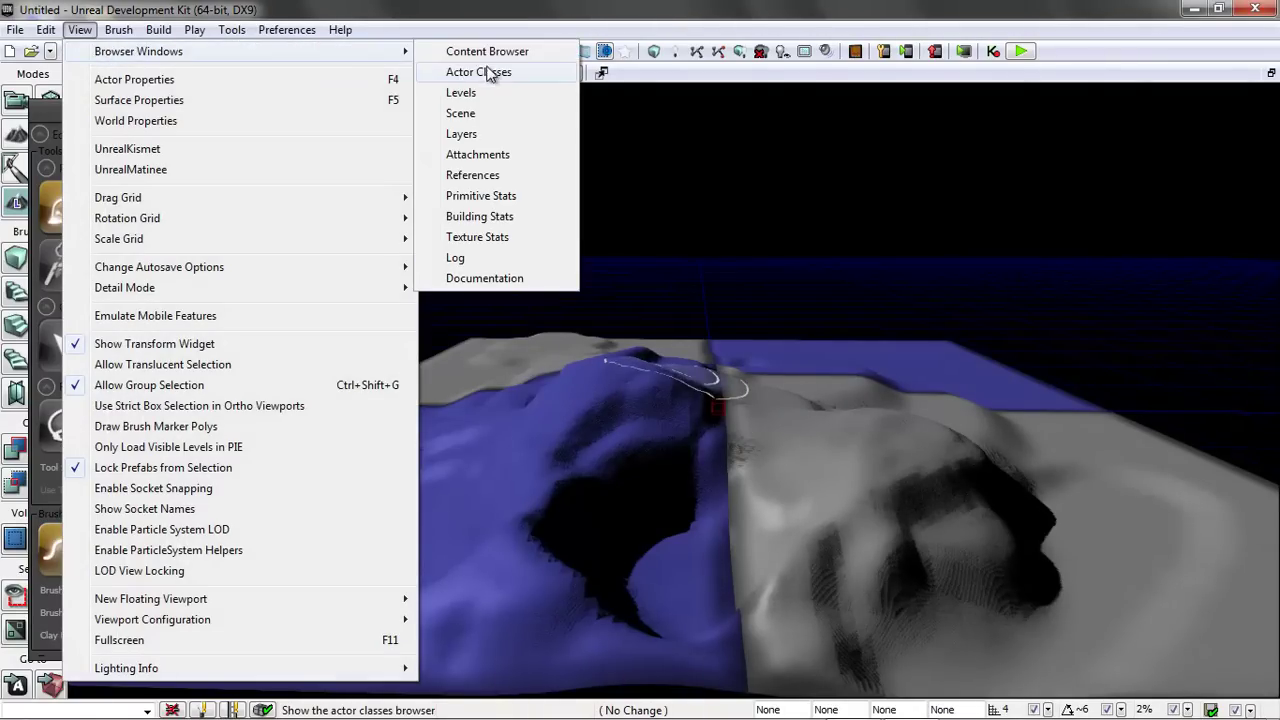
{"action": "left_click", "coordinate": [486, 53]}
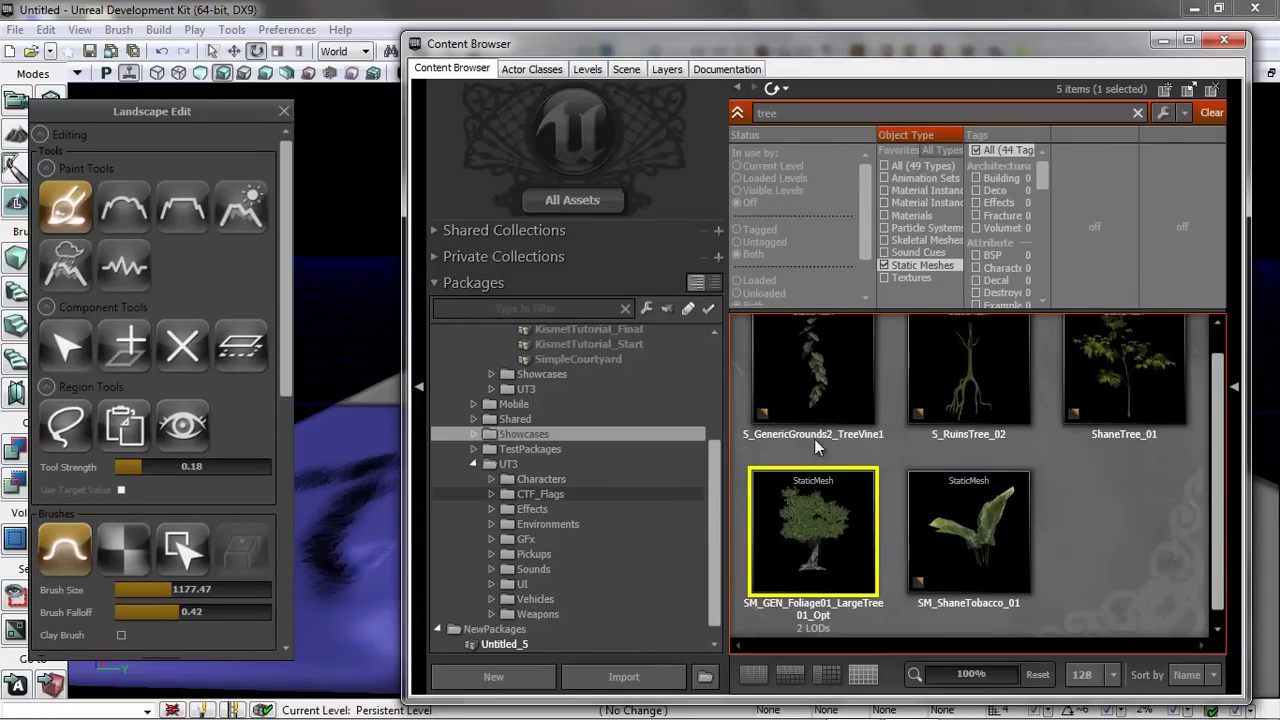
{"action": "left_click", "coordinate": [1209, 114]}
{"action": "left_click", "coordinate": [542, 523]}
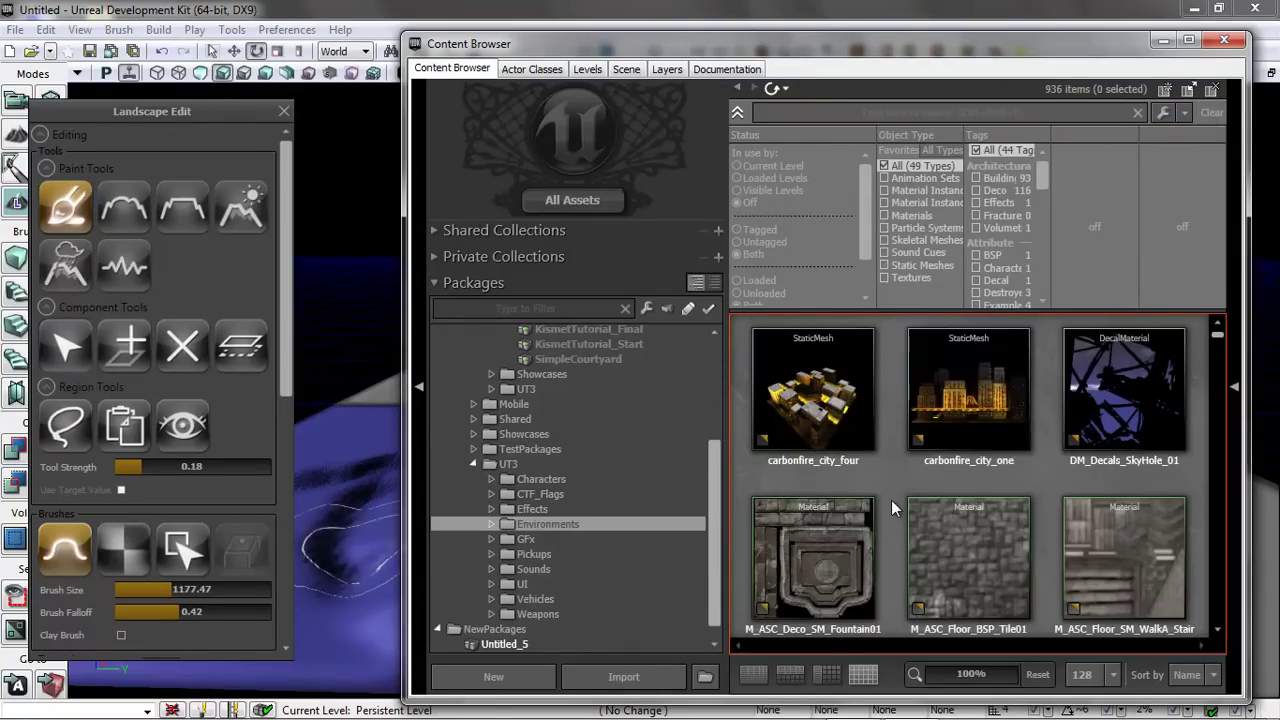
{"action": "left_click_drag", "start_coordinate": [802, 54], "coordinate": [872, 56]}
- Start a New Material with package Landscape_Demo, group Material and name Landscape_Mat
{"action": "right_click", "coordinate": [810, 418]}
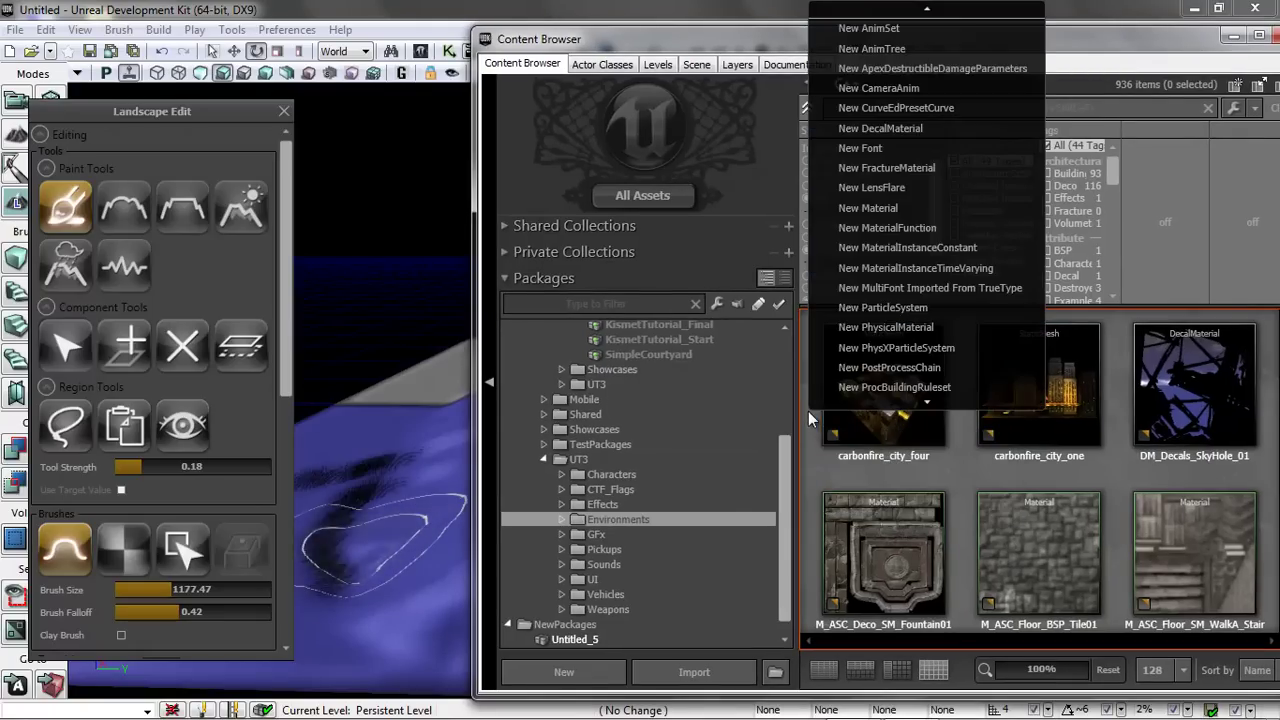
{"action": "left_click", "coordinate": [886, 192]}
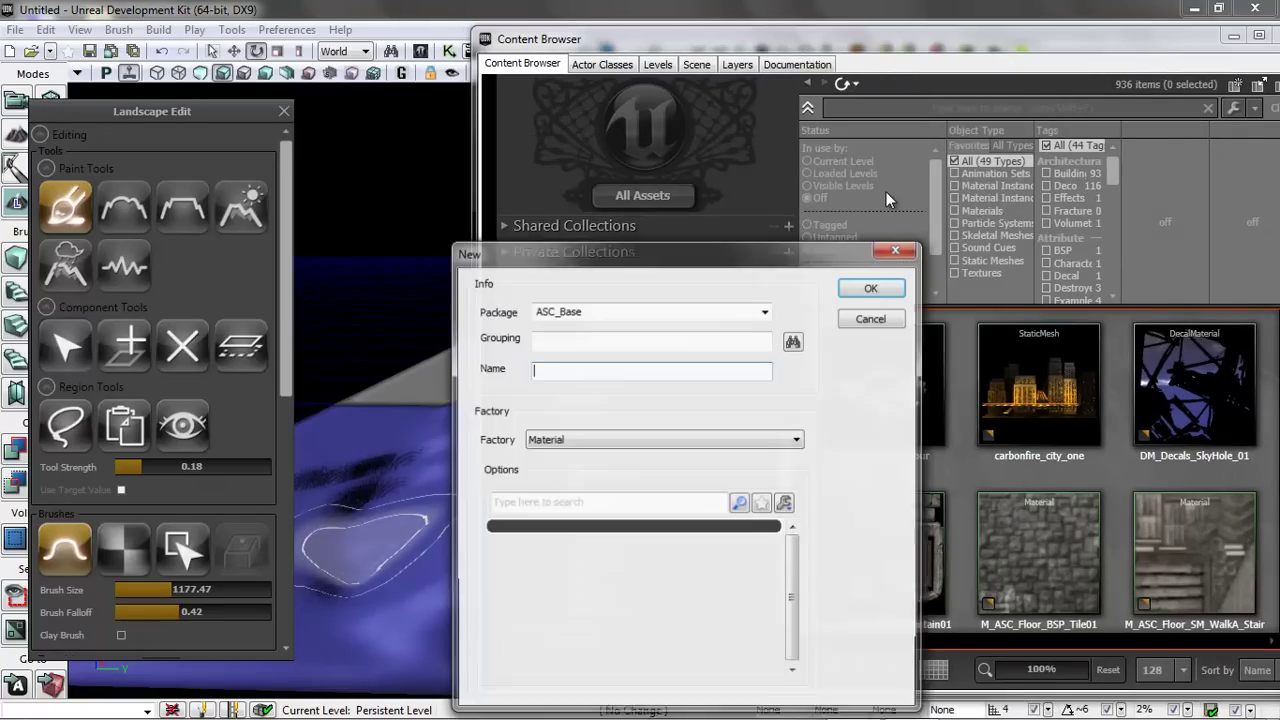
{"action": "double_click", "coordinate": [597, 311]}
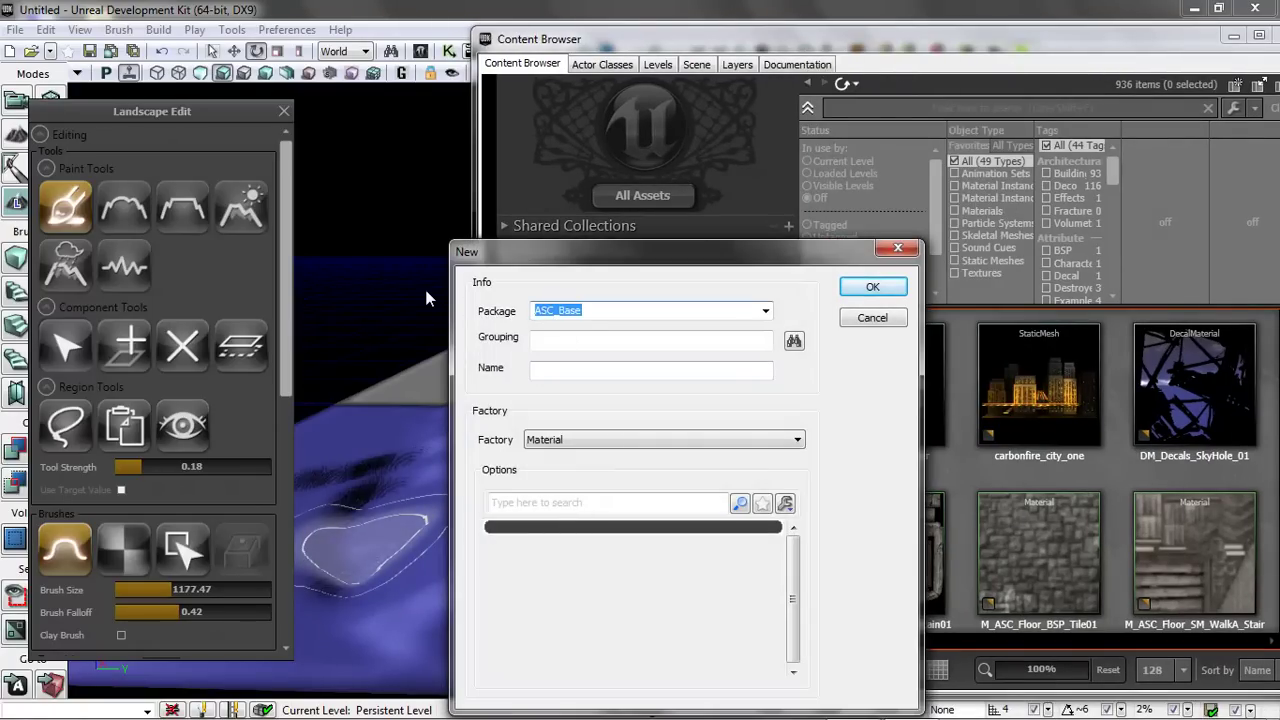
{"action": "type", "text": "Landscape_Demo"}
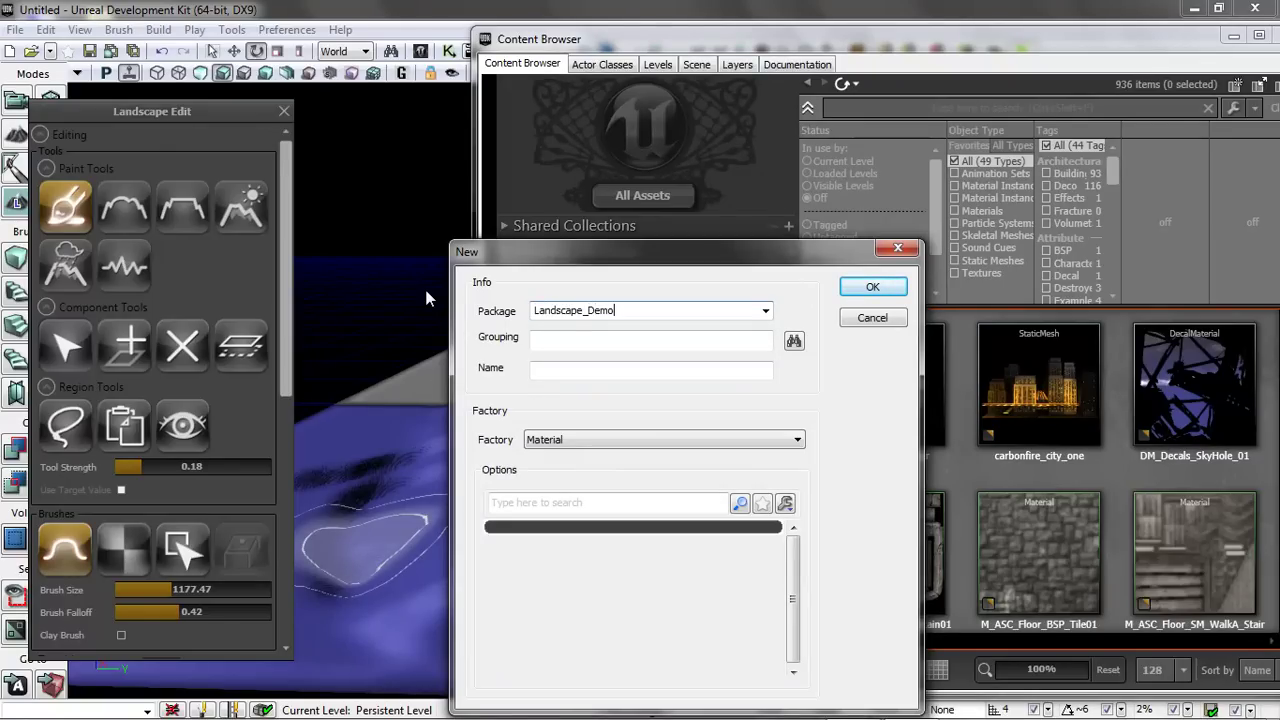
{"action": "key", "text": "Tab"}
{"action": "type", "text": "Material"}
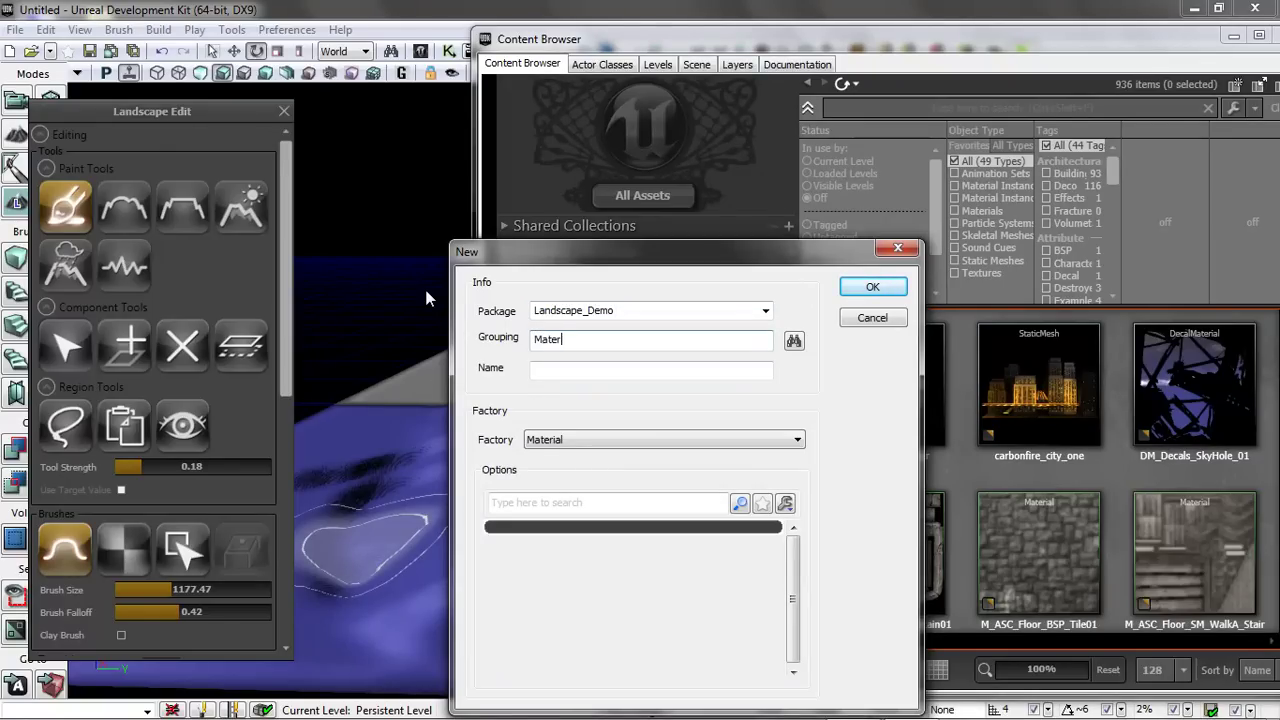
{"action": "key", "text": "Tab"}
{"action": "key", "text": "Tab"}
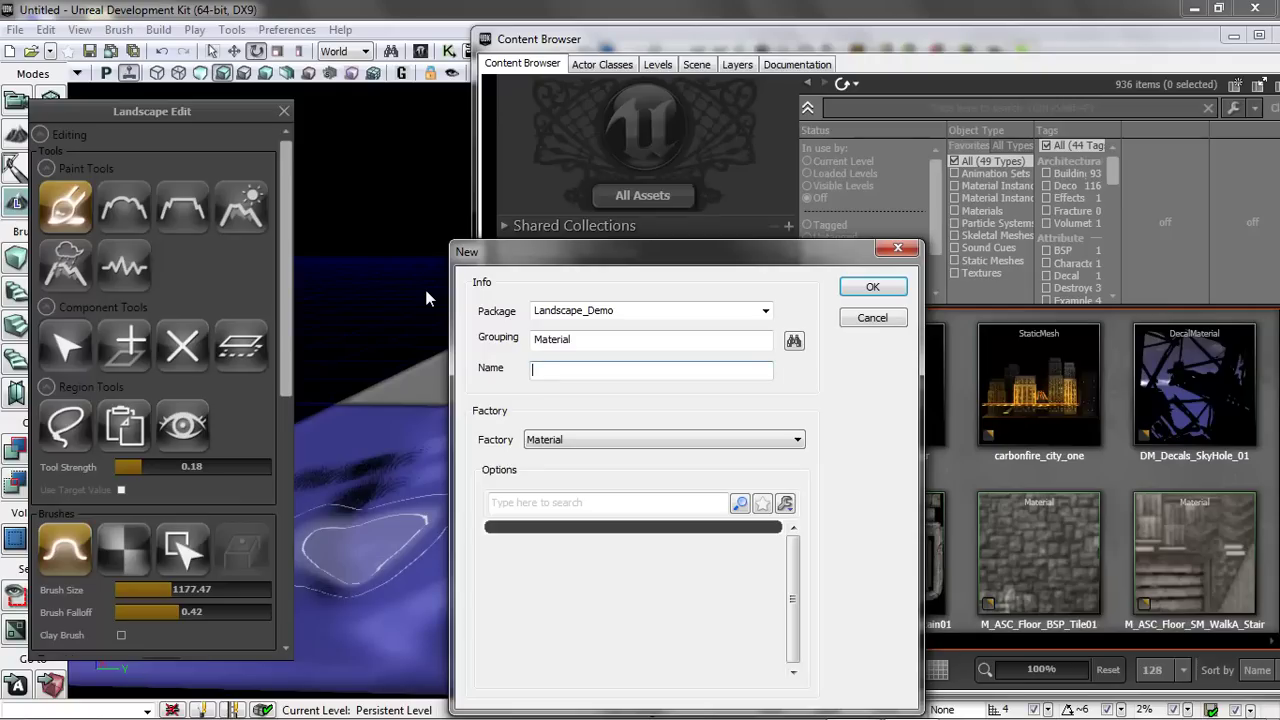
{"action": "type", "text": "Landscape_Mat"}
- Create the material, filter the browser to textures, and add the T_UN_Terrain_Ice_03 texture sample
{"action": "left_click", "coordinate": [871, 288]}
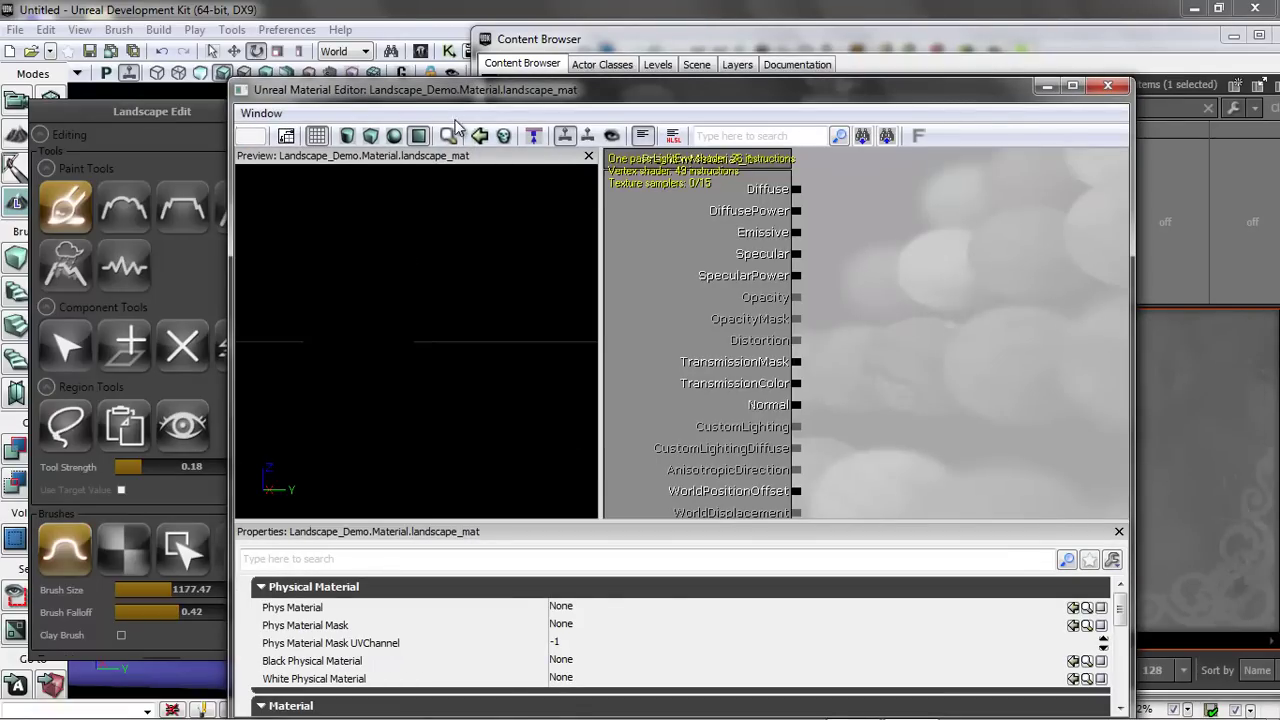
{"action": "left_click_drag", "start_coordinate": [447, 95], "coordinate": [291, 60]}
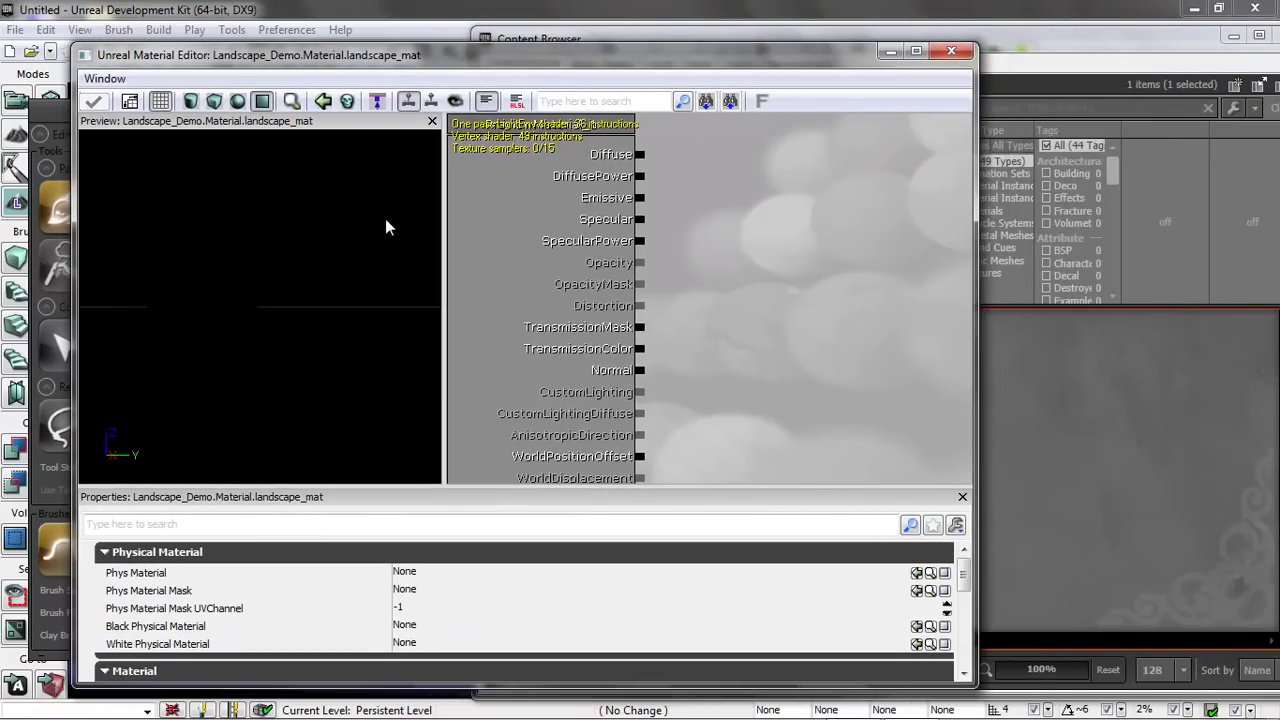
{"action": "left_click", "coordinate": [1057, 39]}
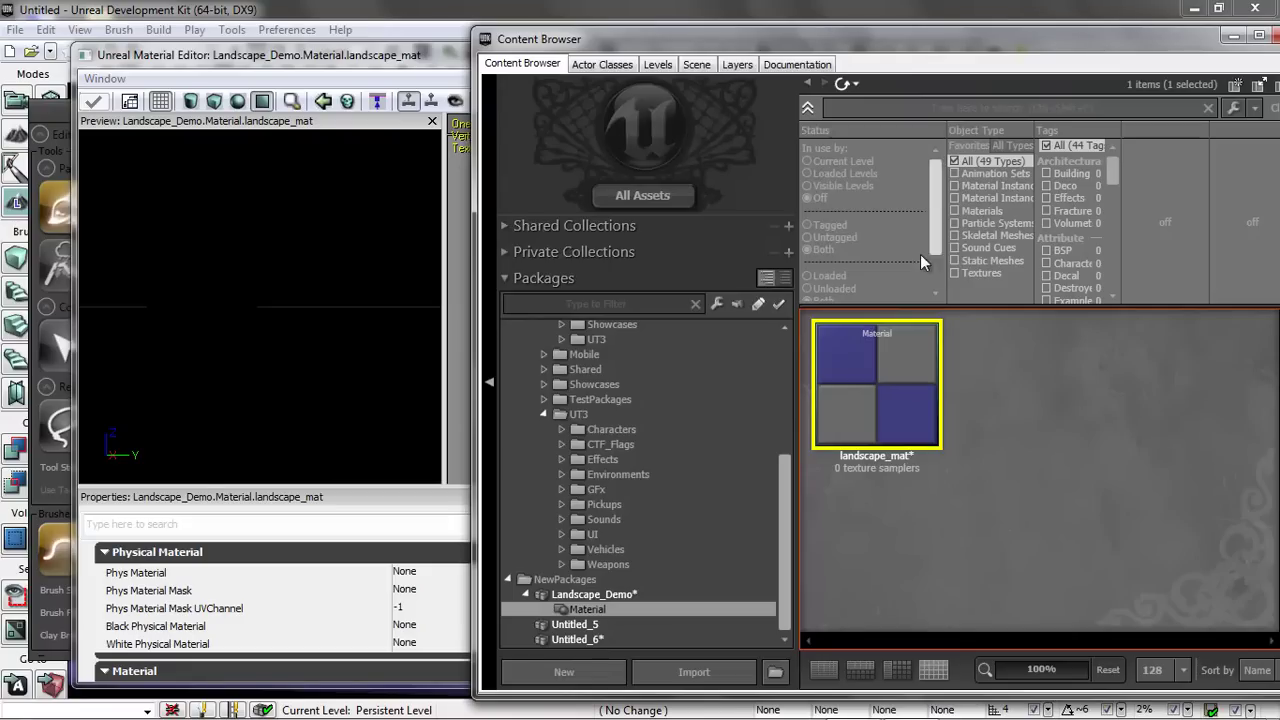
{"action": "left_click", "coordinate": [955, 272]}
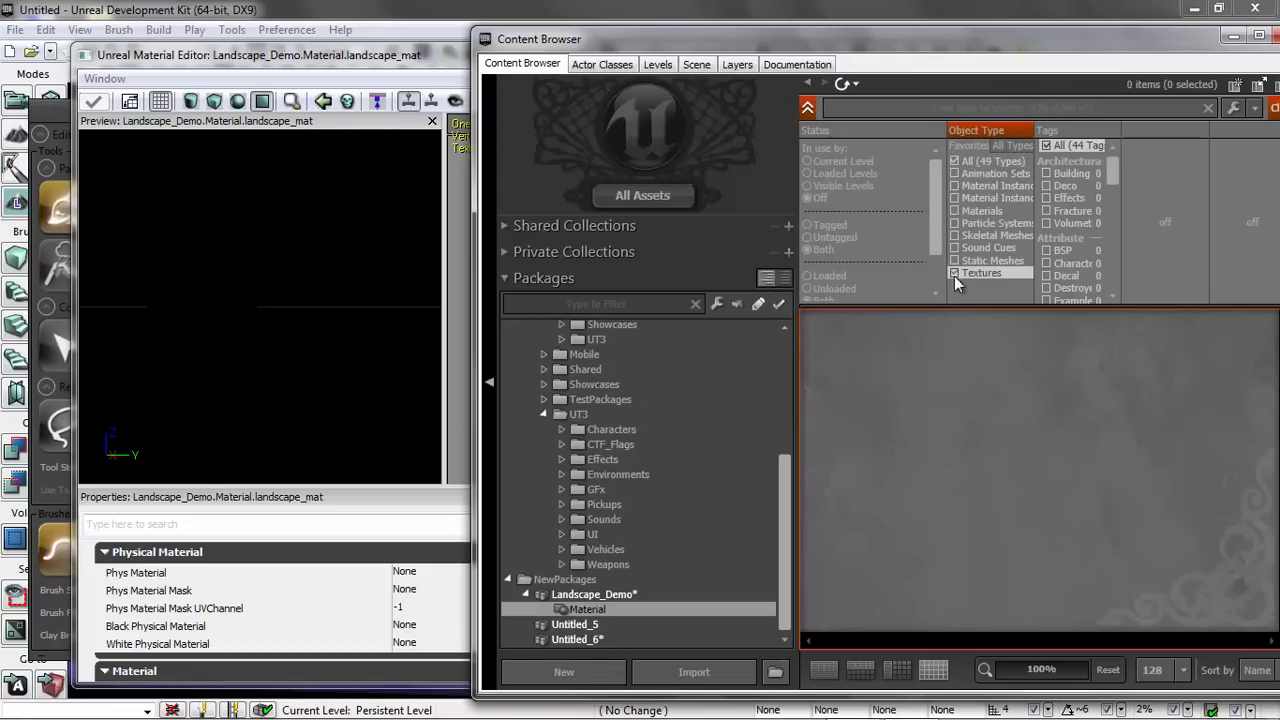
{"action": "left_click", "coordinate": [617, 475]}
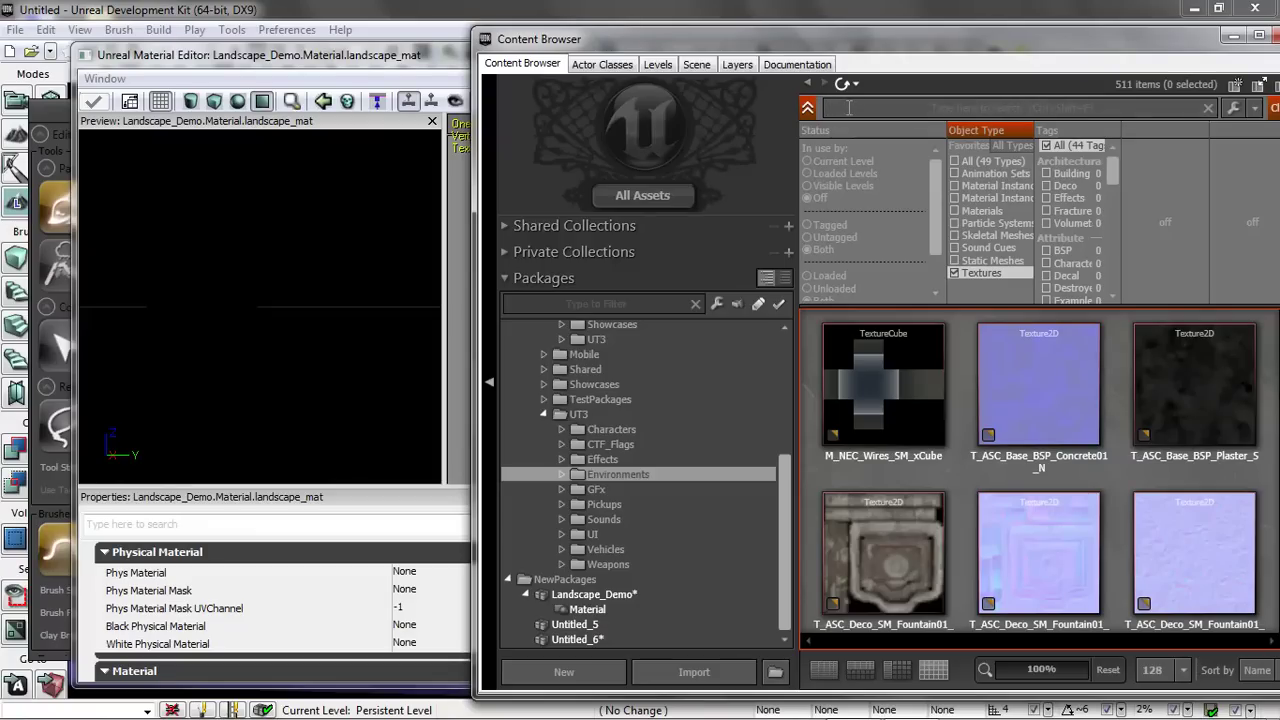
{"action": "left_click", "coordinate": [848, 107]}
{"action": "type", "text": "ice"}
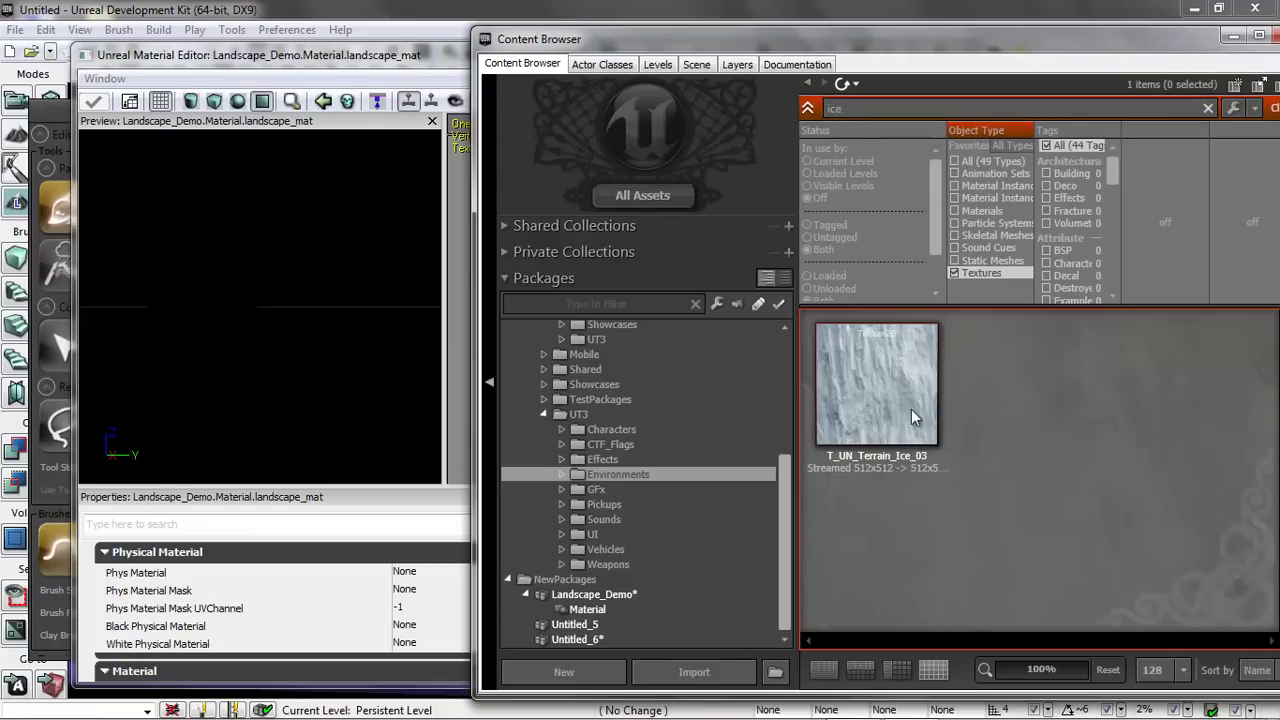
{"action": "left_click", "coordinate": [918, 422]}
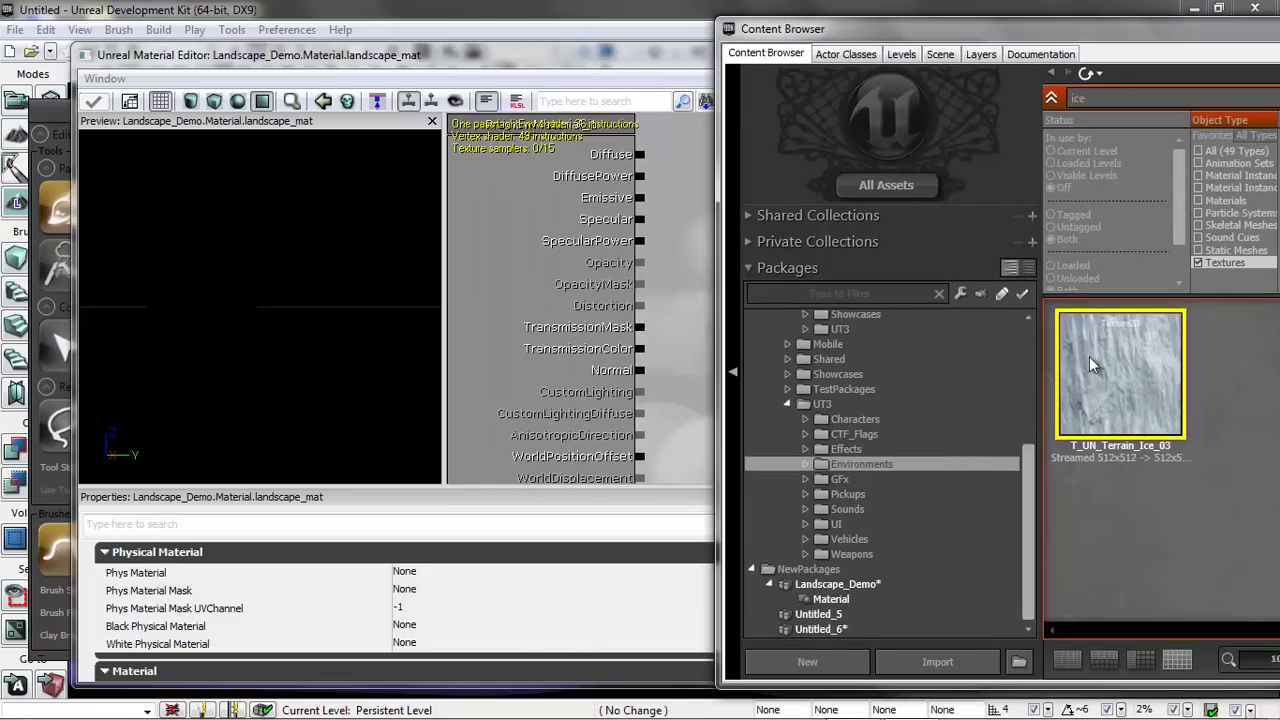
{"action": "left_click_drag", "start_coordinate": [1100, 366], "coordinate": [688, 270]}
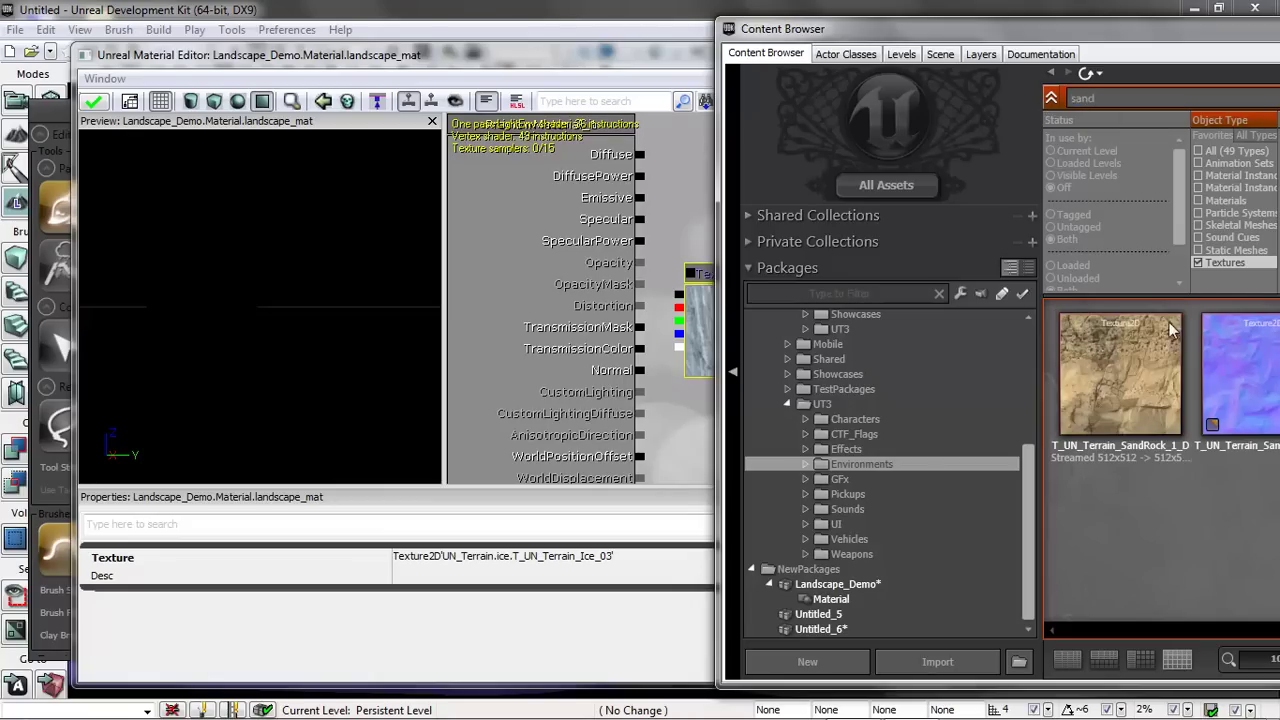
- Add the SandRock and UN_Terrain_BrickGrass_Grass_01_D texture samples, then close the Content Browser
{"action": "left_click_drag", "start_coordinate": [1100, 385], "coordinate": [680, 438]}
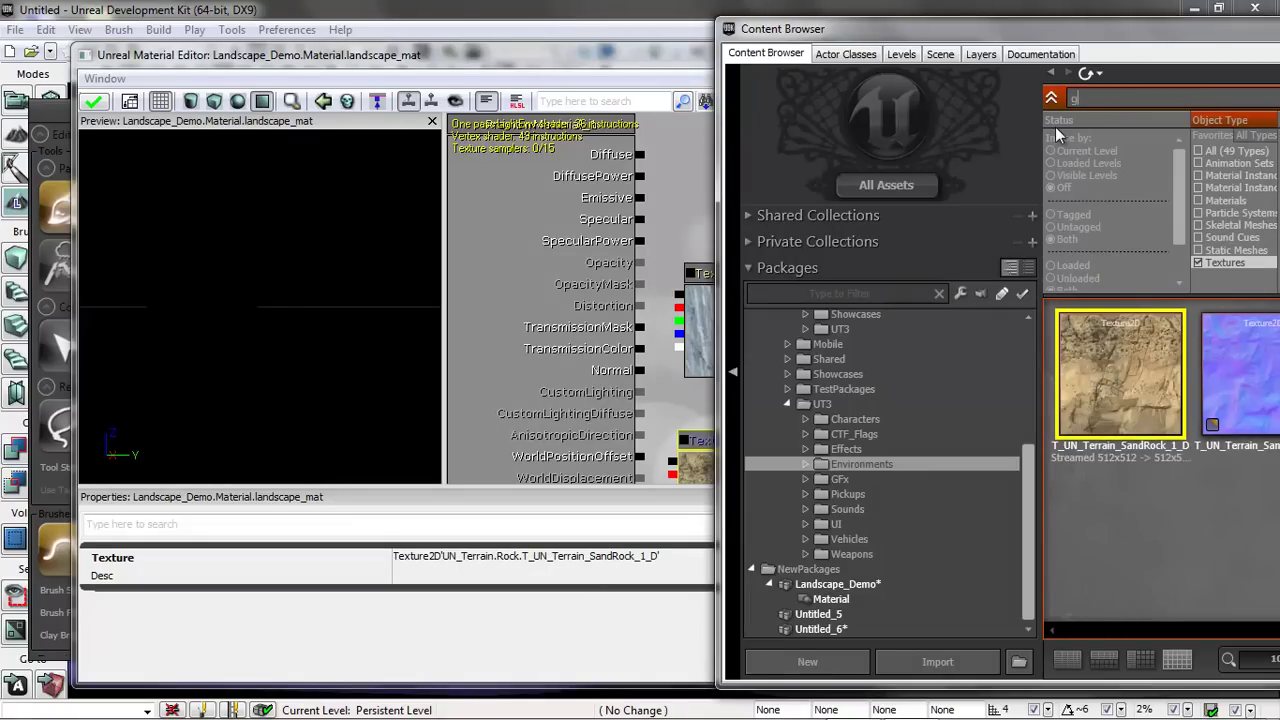
{"action": "type", "text": "grass"}
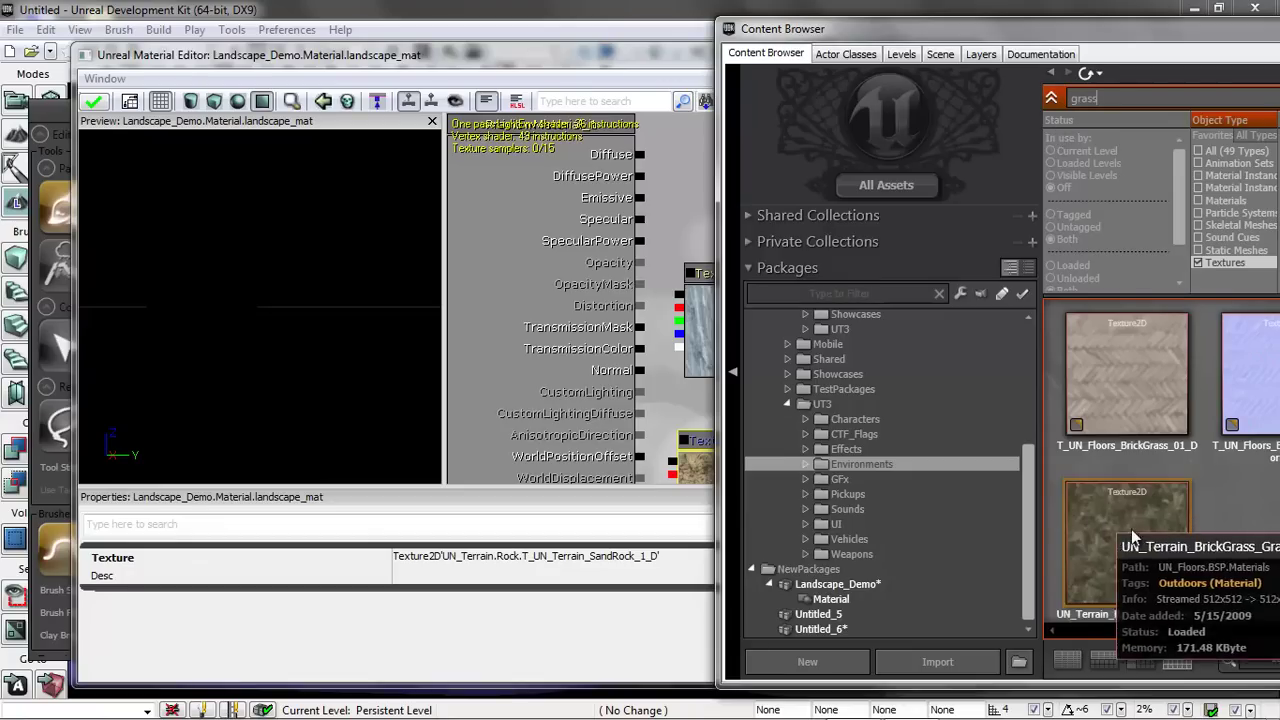
{"action": "left_click_drag", "start_coordinate": [1112, 506], "coordinate": [683, 180]}
{"action": "double_click", "coordinate": [997, 30]}
{"action": "left_click", "coordinate": [1138, 77]}
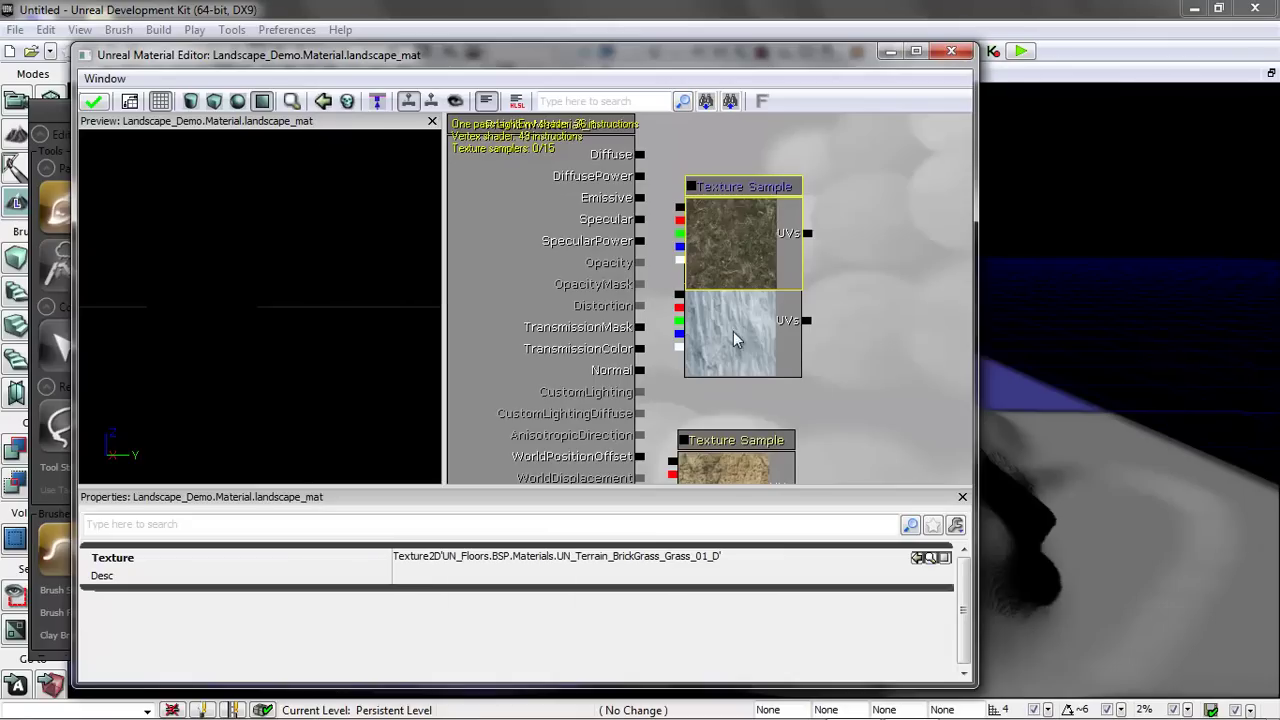
- Maximize the Material Editor and arrange the grass, sand rock and ice texture nodes
{"action": "left_click_drag", "start_coordinate": [898, 310], "coordinate": [958, 296]}
{"action": "left_click", "coordinate": [916, 52]}
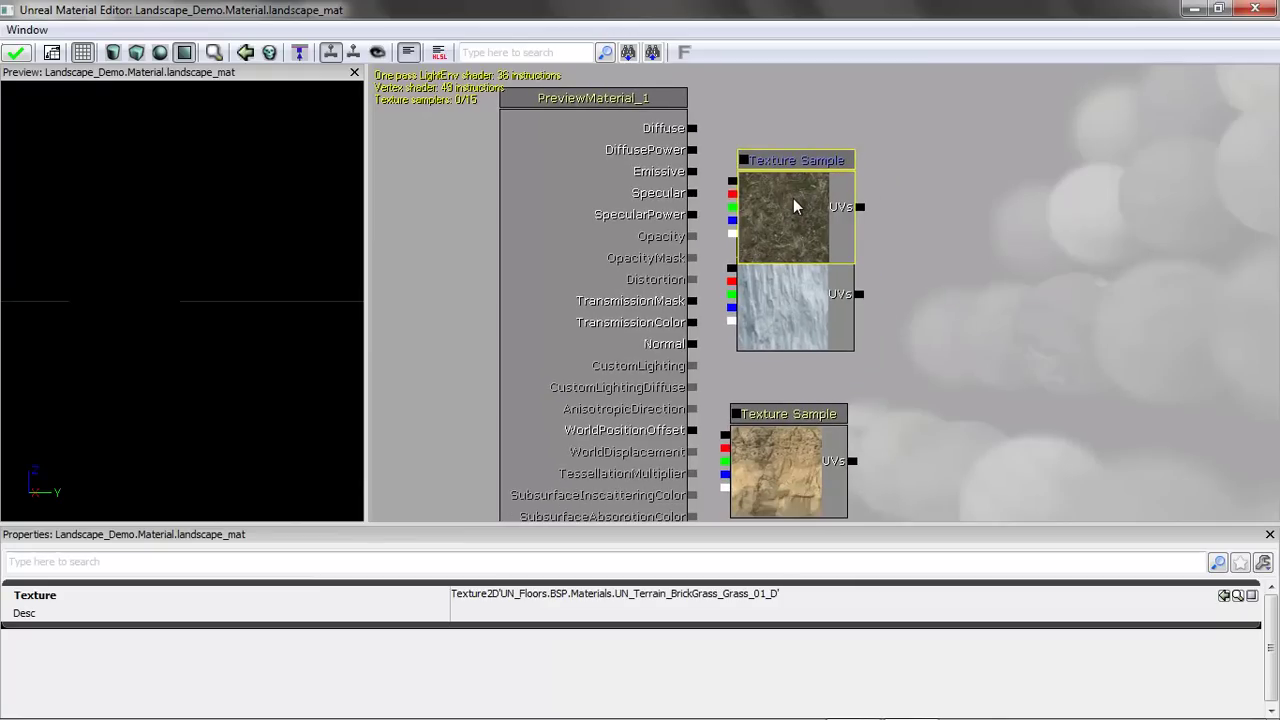
{"action": "left_click_drag", "start_coordinate": [799, 204], "coordinate": [985, 441]}
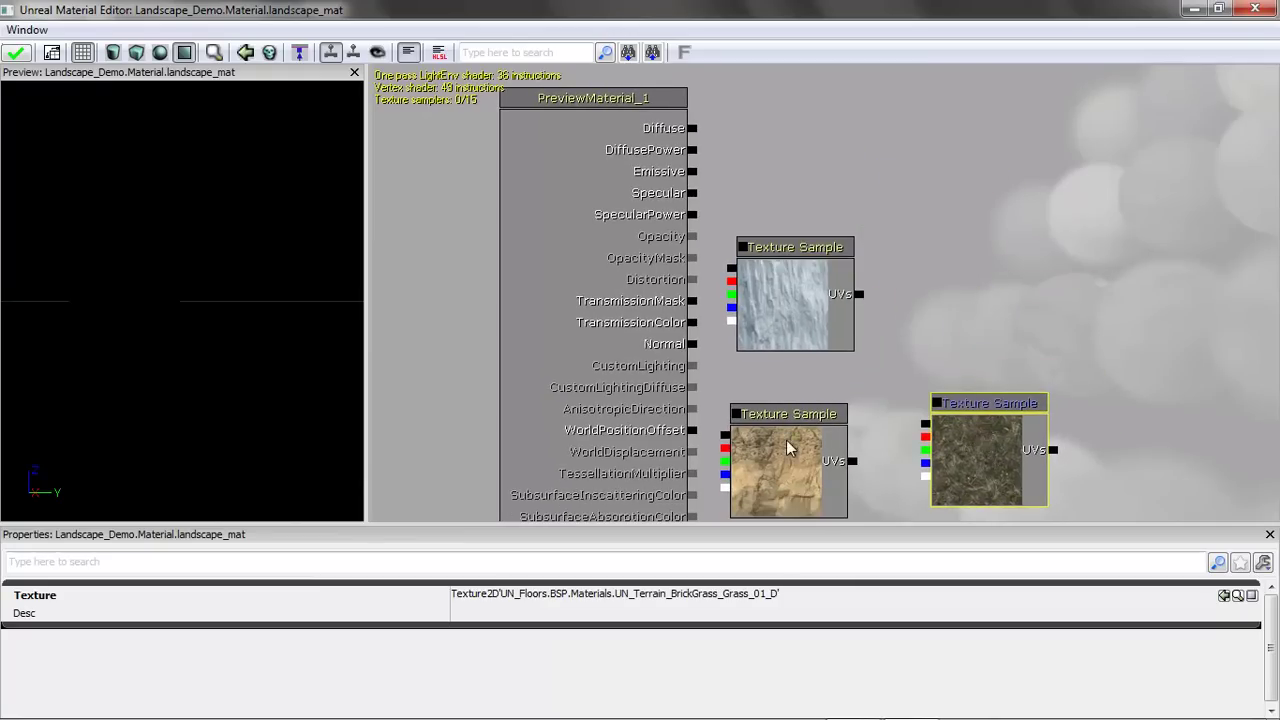
{"action": "left_click_drag", "start_coordinate": [780, 442], "coordinate": [973, 281]}
{"action": "left_click_drag", "start_coordinate": [780, 294], "coordinate": [964, 142]}
{"action": "left_click_drag", "start_coordinate": [1140, 260], "coordinate": [966, 274]}
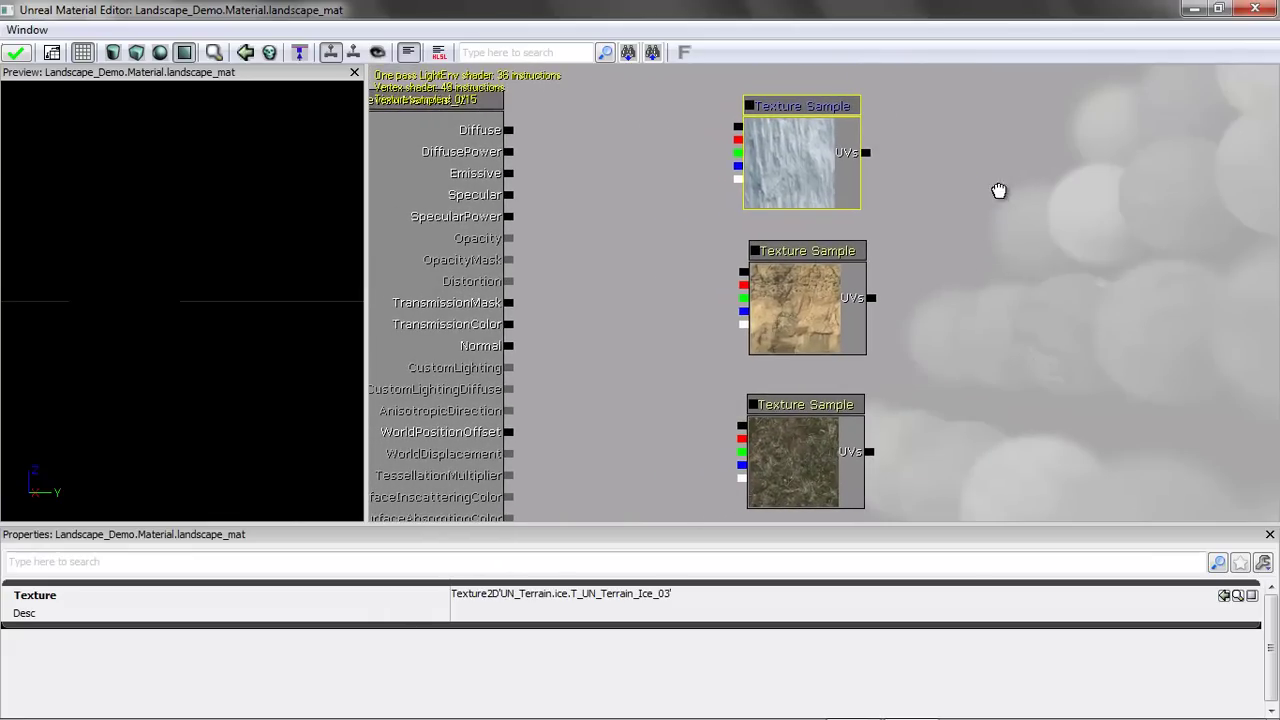
- Add three Terrain Layer Weight nodes, one beside each texture sample
{"action": "right_click", "coordinate": [999, 164]}
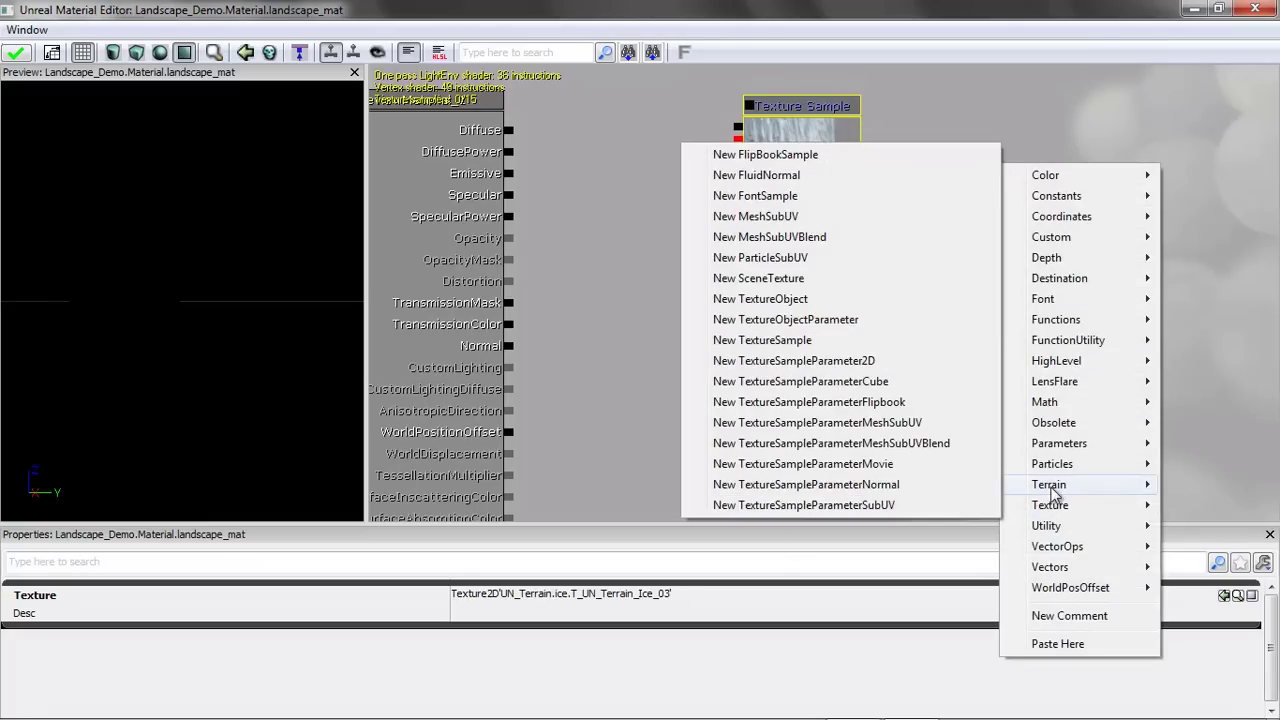
{"action": "mouse_move", "coordinate": [1055, 489]}
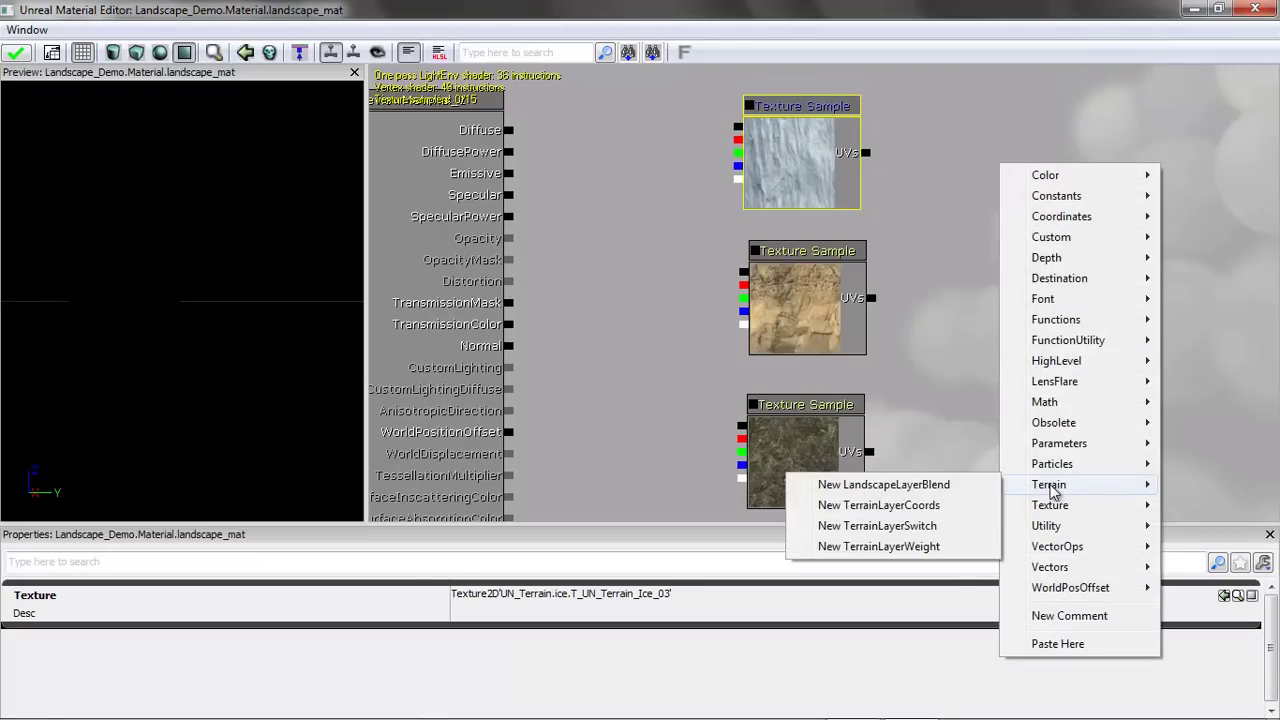
{"action": "left_click", "coordinate": [928, 547]}
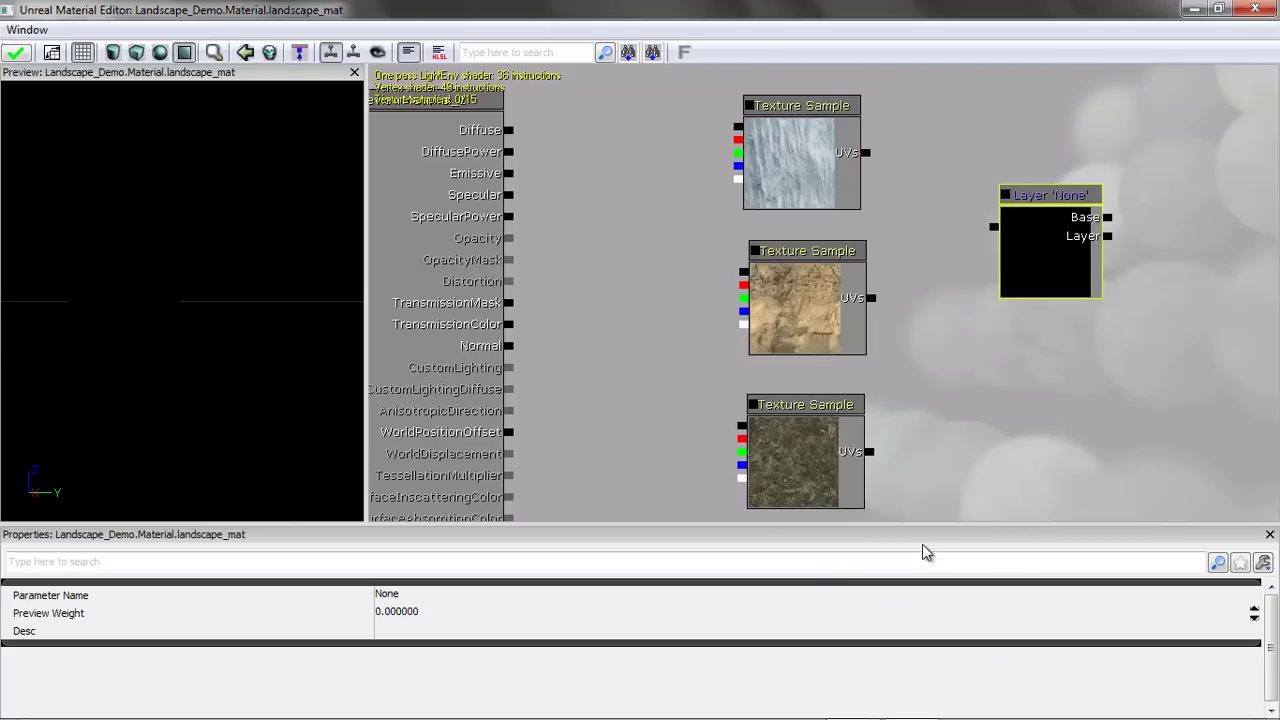
{"action": "left_click_drag", "start_coordinate": [1060, 250], "coordinate": [555, 160], "text": "ctrl"}
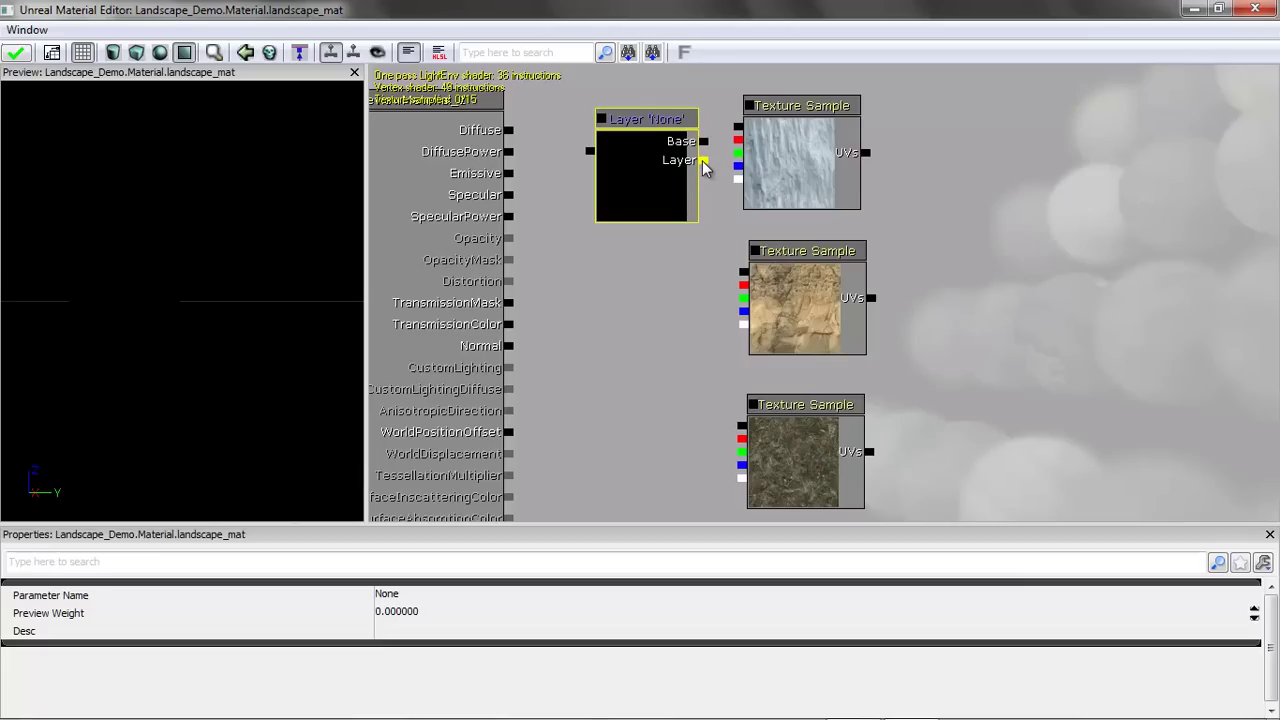
{"action": "right_click", "coordinate": [622, 292]}
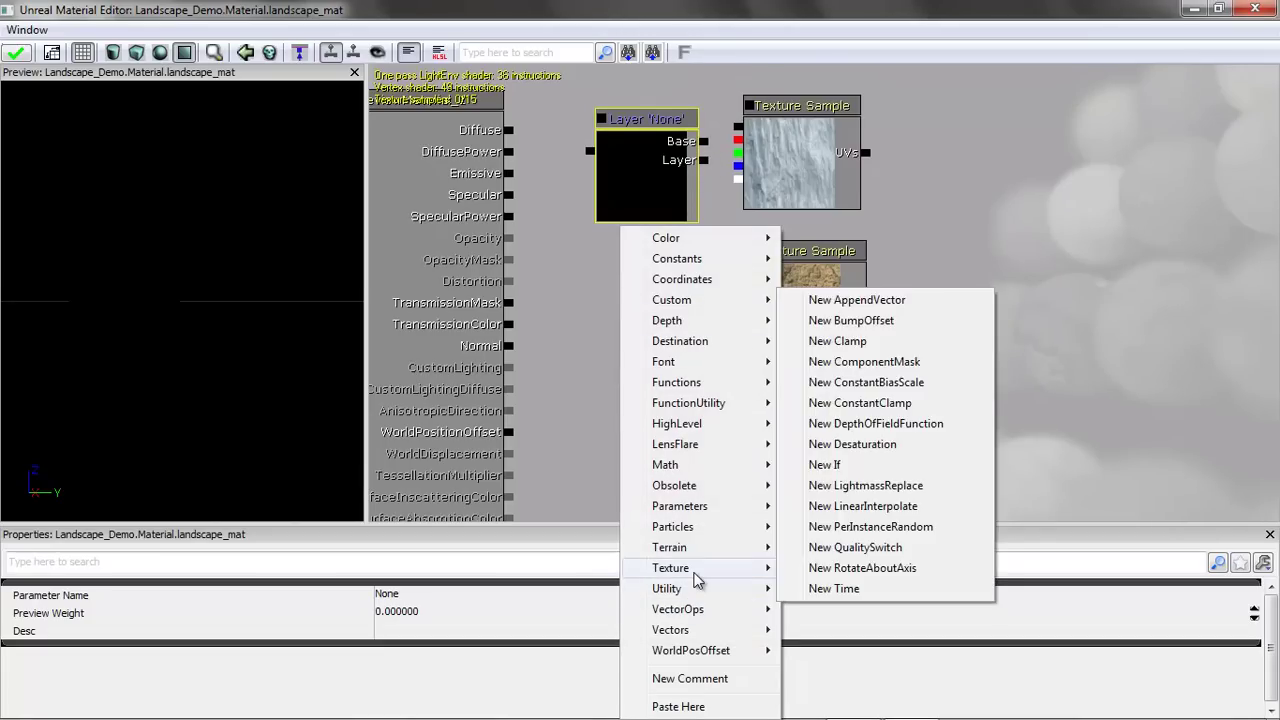
{"action": "mouse_move", "coordinate": [684, 550]}
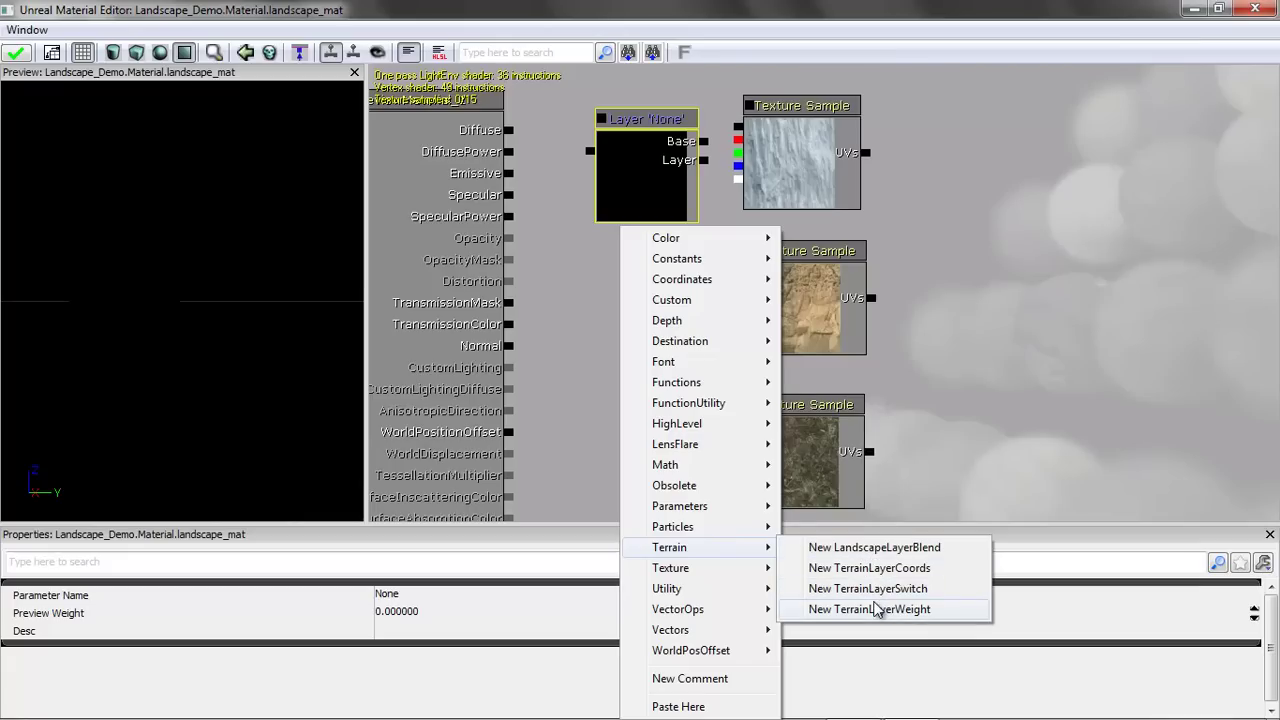
{"action": "left_click", "coordinate": [872, 609]}
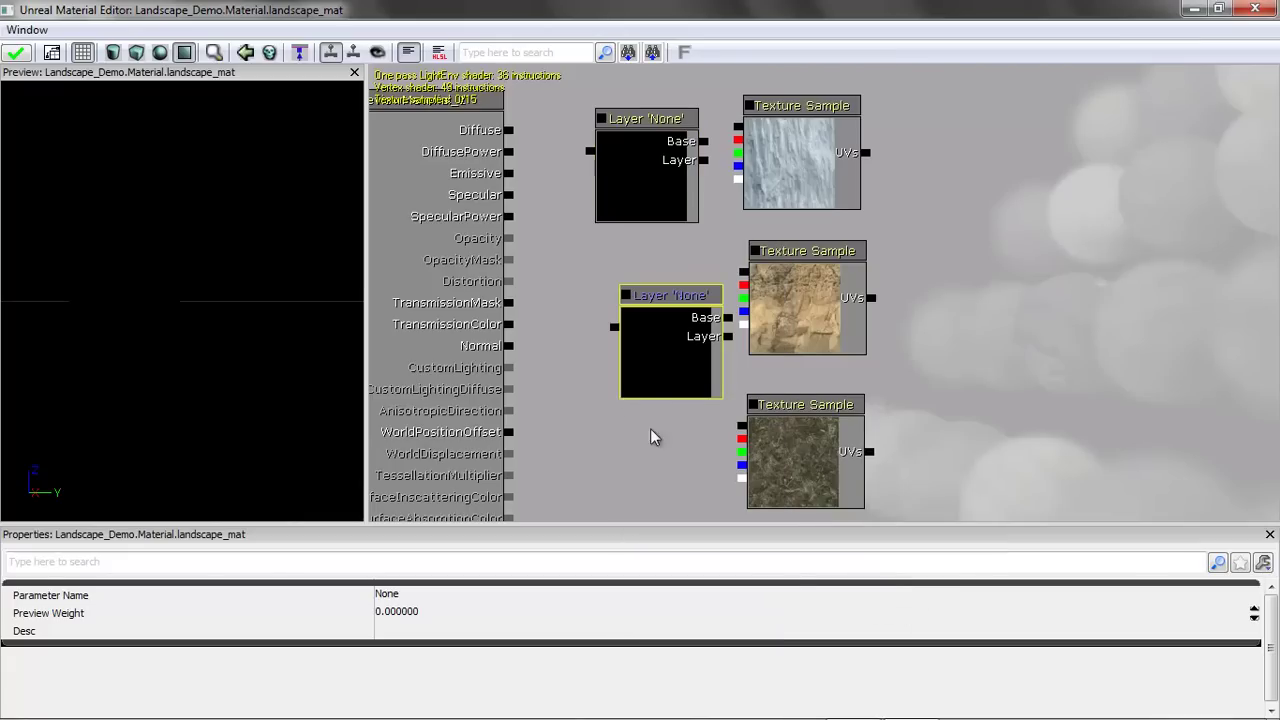
{"action": "right_click", "coordinate": [660, 452]}
{"action": "mouse_move", "coordinate": [722, 549]}
{"action": "left_click", "coordinate": [906, 610]}
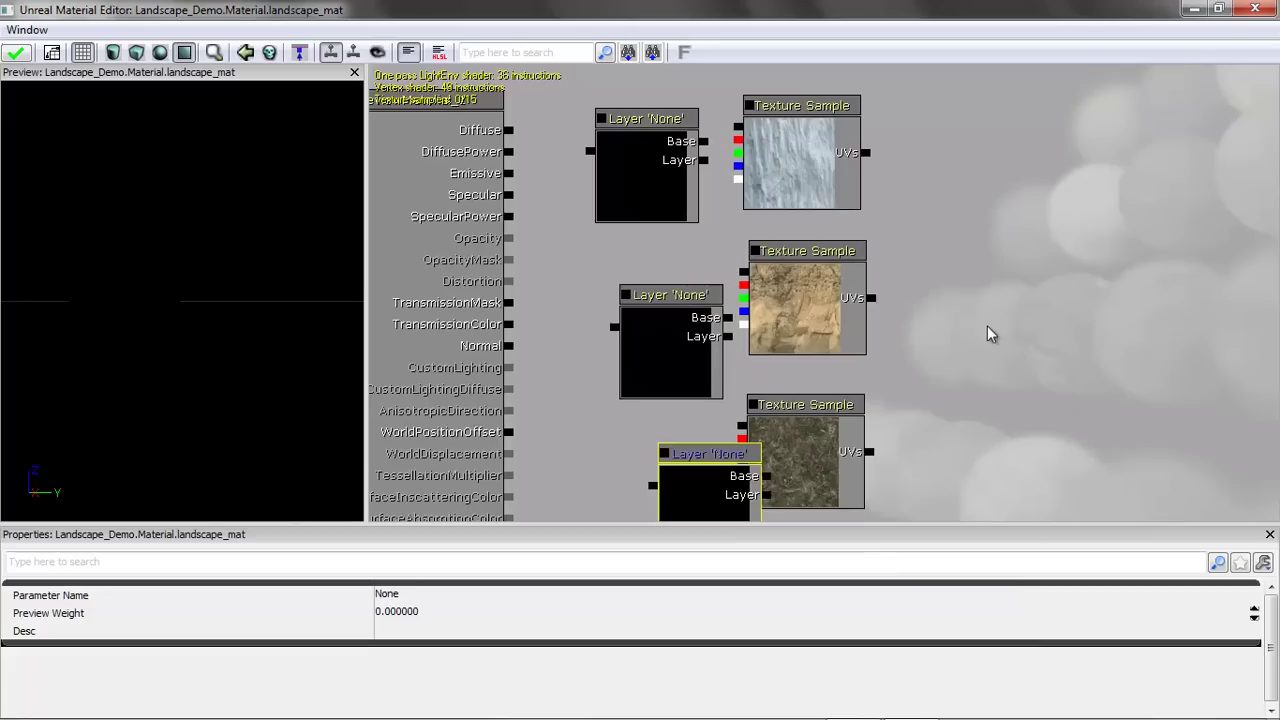
{"action": "left_click_drag", "start_coordinate": [1008, 360], "coordinate": [1042, 342]}
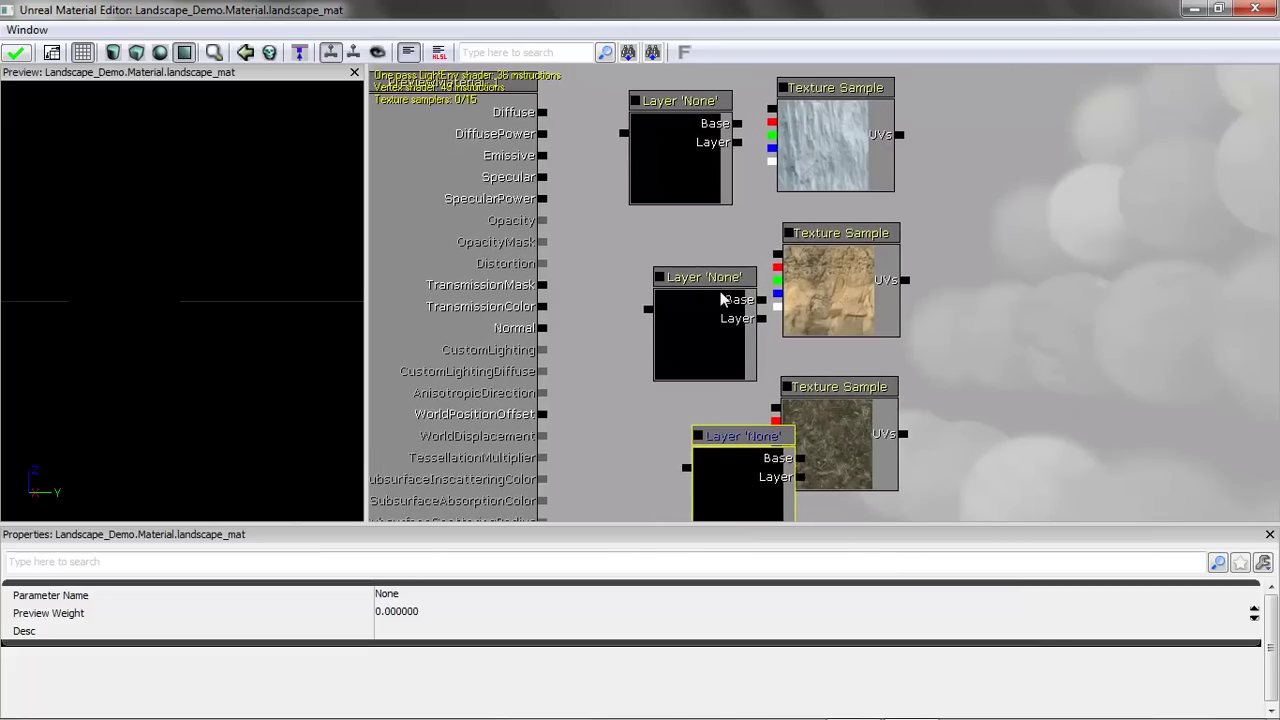
- Wire the bottom texture into its layer node and give that layer Preview Weight 1
{"action": "left_click_drag", "start_coordinate": [693, 294], "coordinate": [662, 256]}
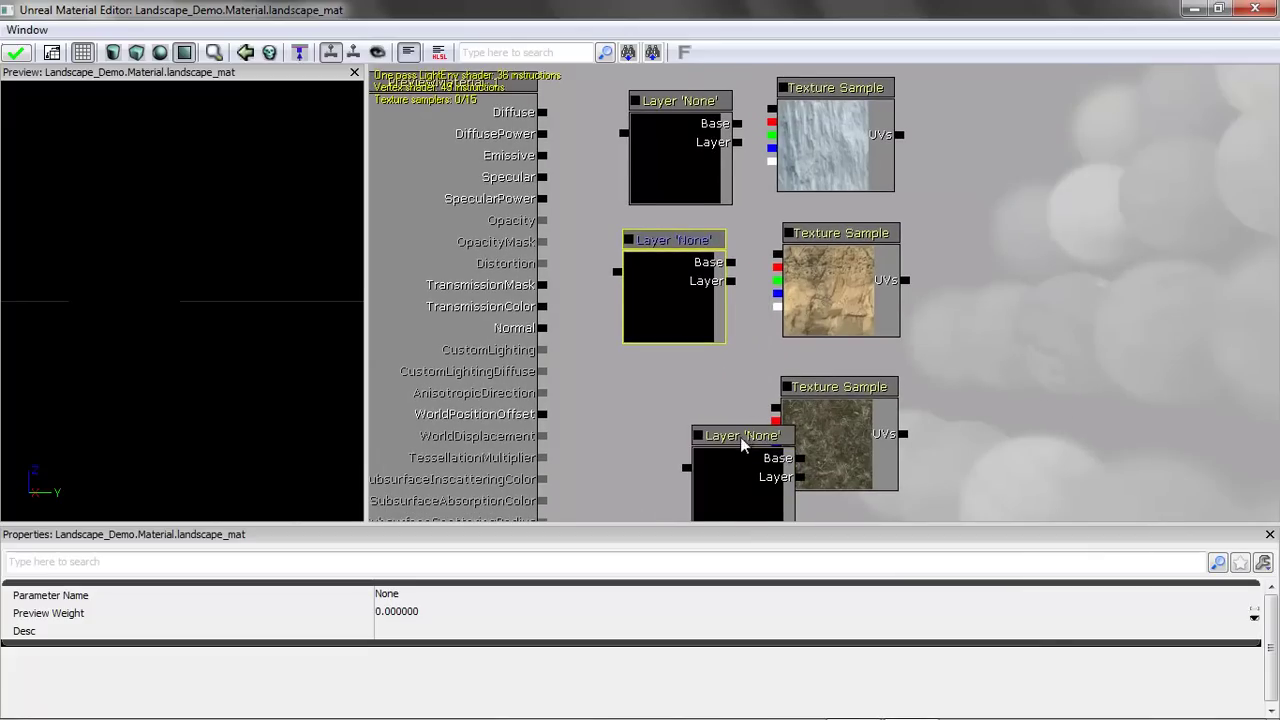
{"action": "left_click", "coordinate": [722, 436]}
{"action": "left_click_drag", "start_coordinate": [717, 416], "coordinate": [650, 366]}
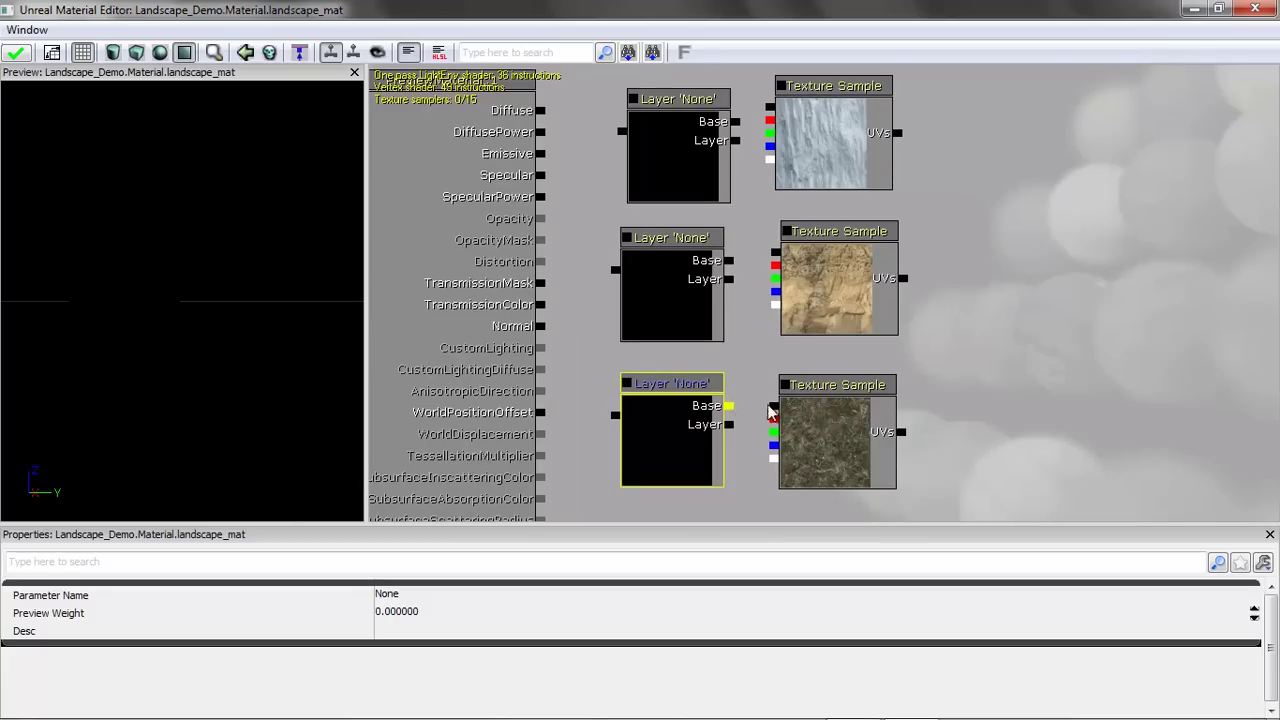
{"action": "left_click_drag", "start_coordinate": [772, 411], "coordinate": [735, 436]}
{"action": "left_click", "coordinate": [680, 441]}
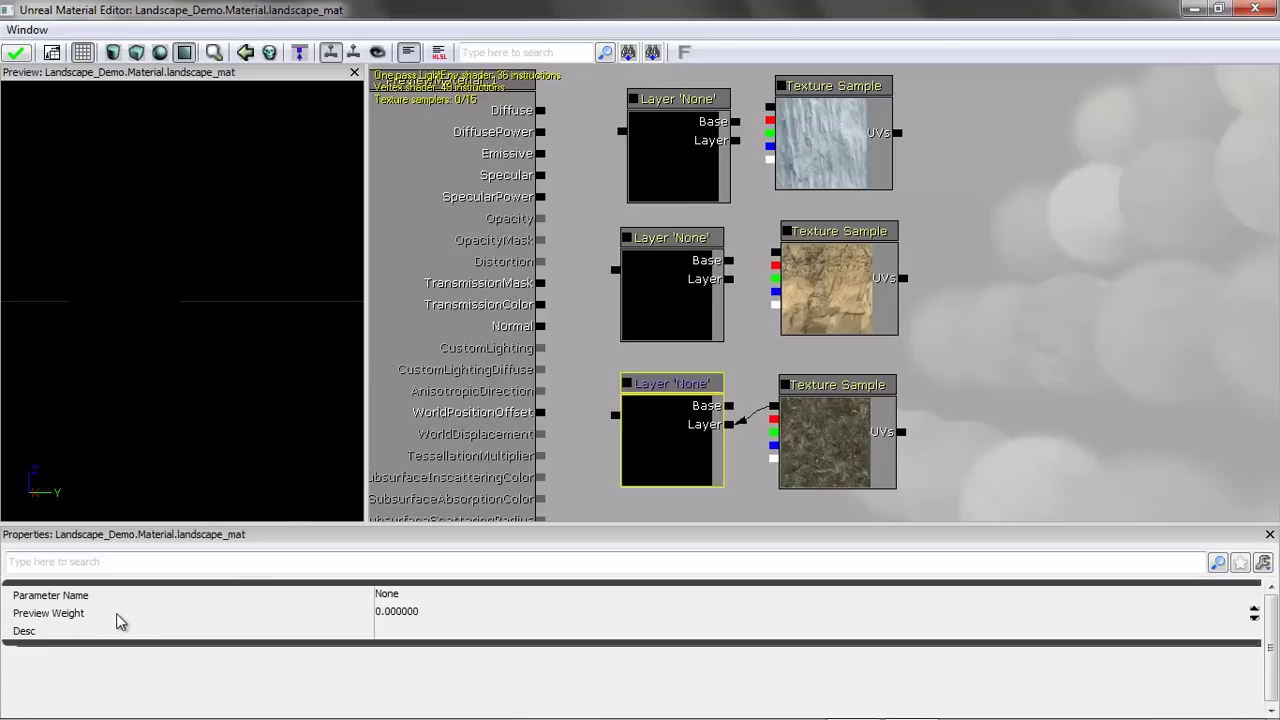
{"action": "left_click", "coordinate": [437, 614]}
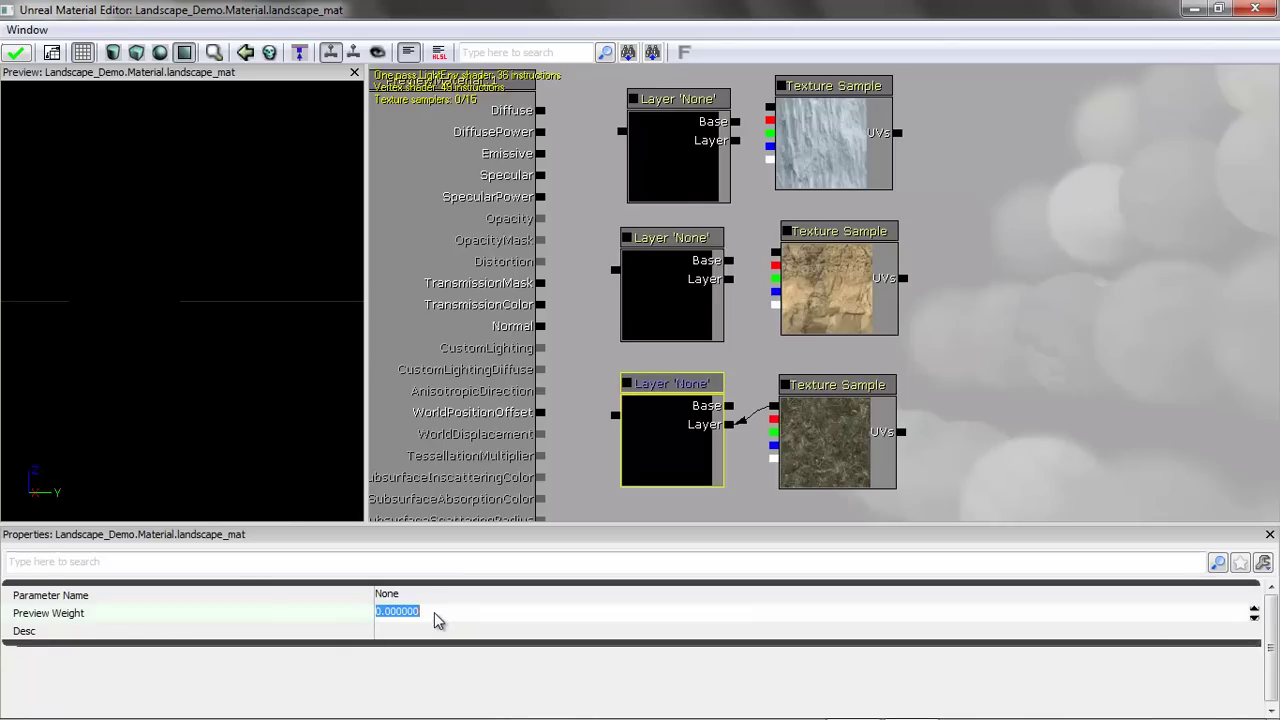
{"action": "type", "text": "1"}
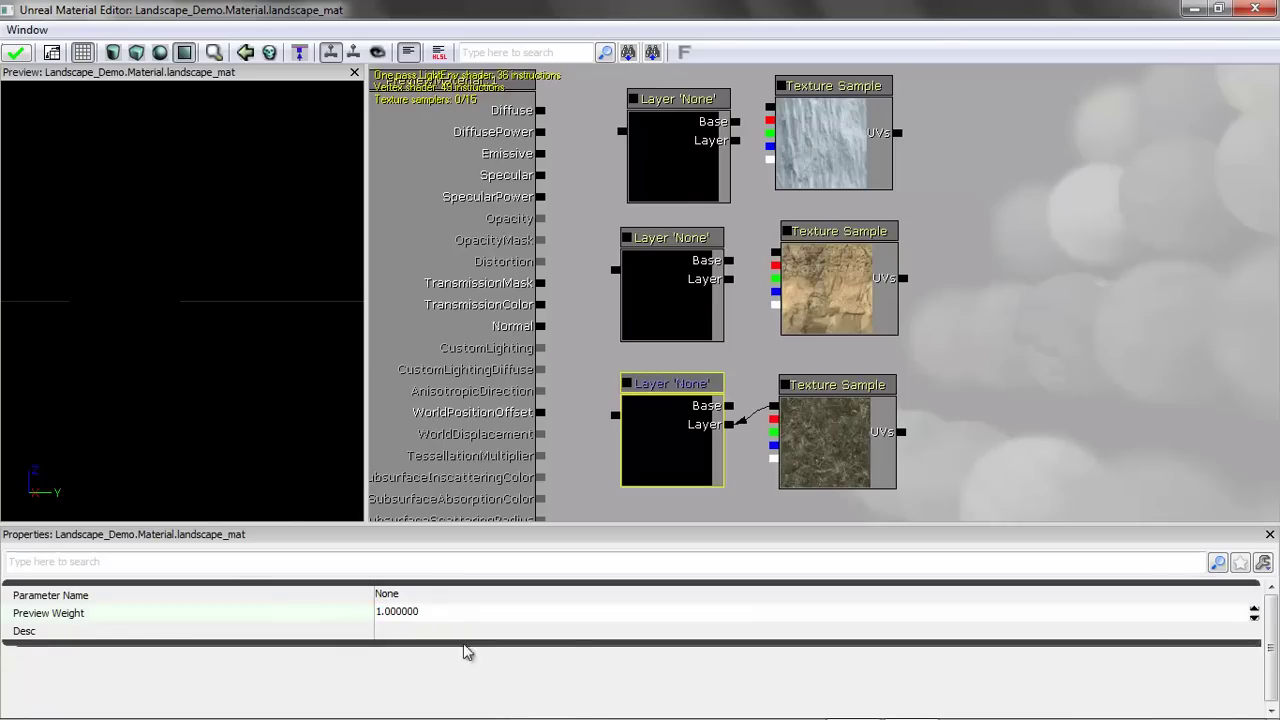
{"action": "key", "text": "Return"}
- Feed the bottom layer into the middle layer's Base and set the middle Preview Weight to 0.5
{"action": "left_click_drag", "start_coordinate": [615, 417], "coordinate": [738, 284]}
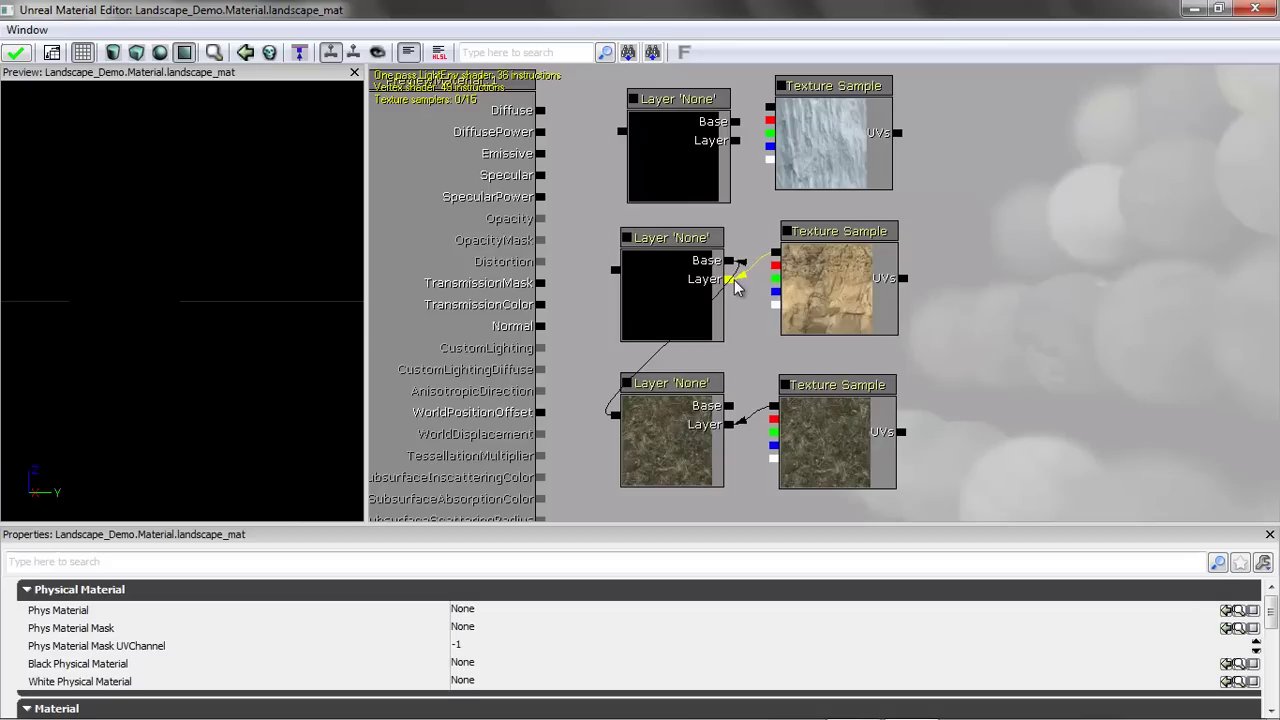
{"action": "left_click", "coordinate": [691, 290]}
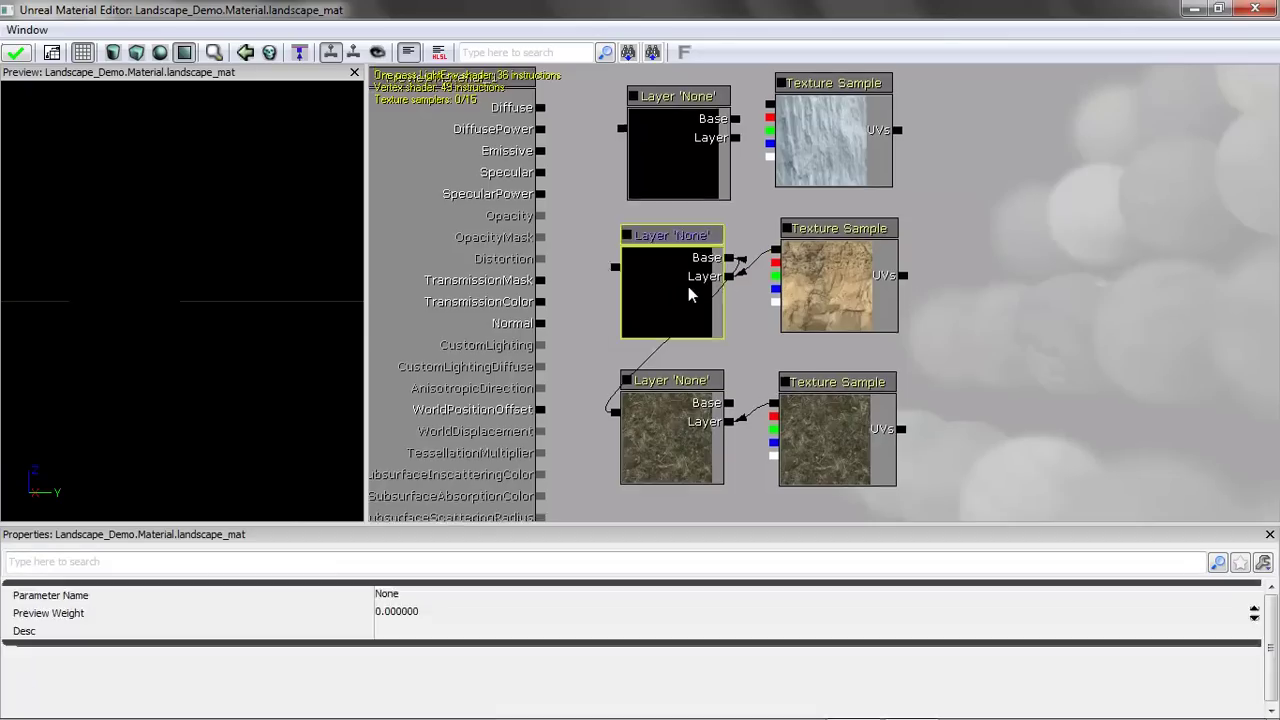
{"action": "left_click", "coordinate": [423, 618]}
{"action": "type", "text": "1"}
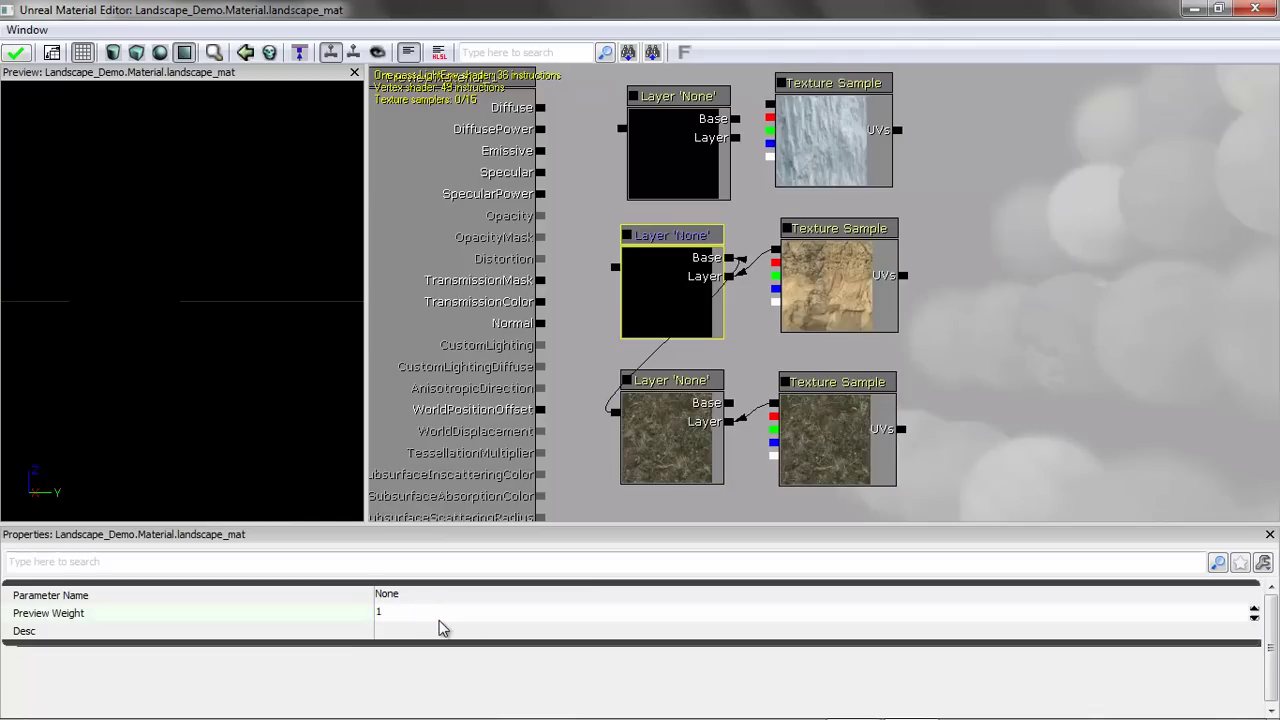
{"action": "key", "text": "Return"}
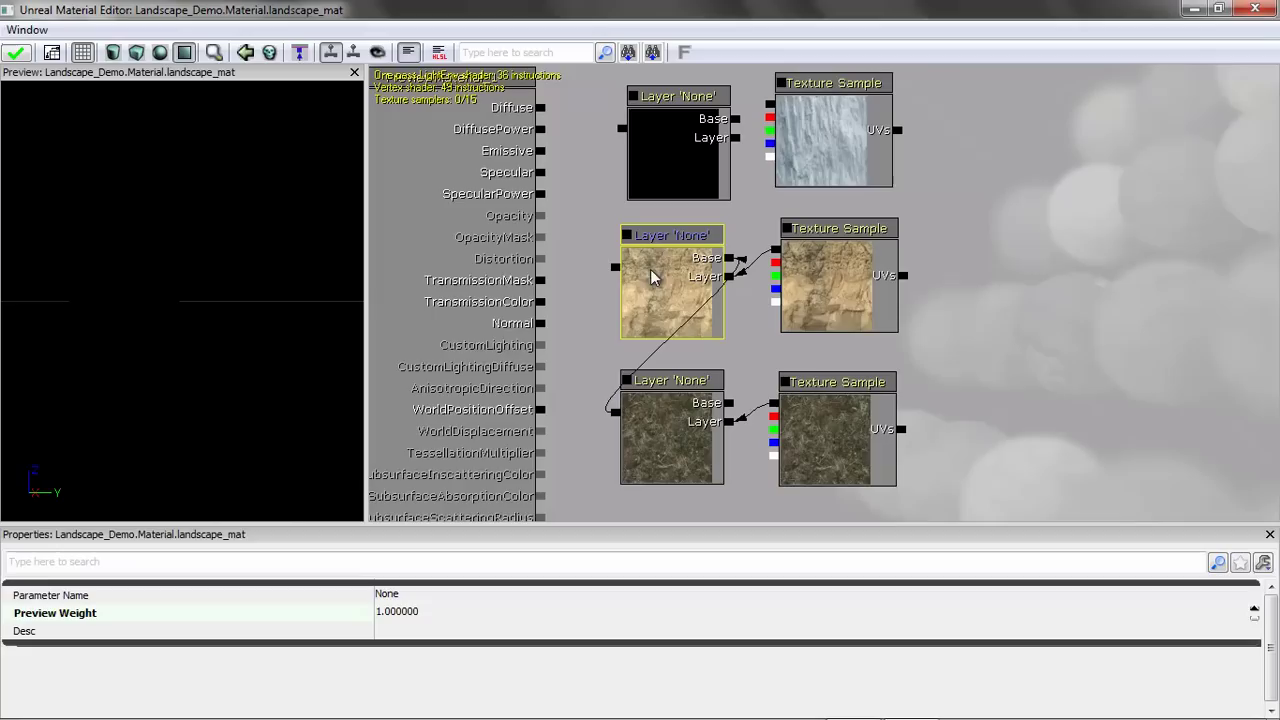
{"action": "left_click", "coordinate": [425, 614]}
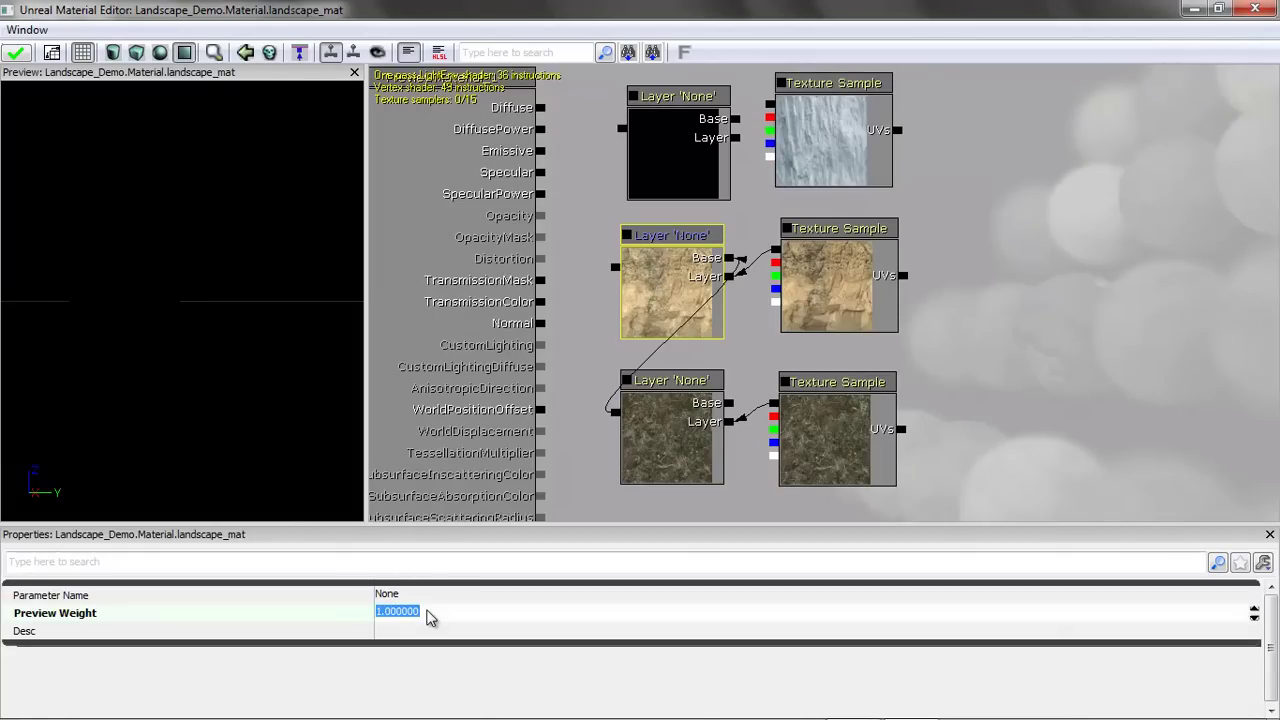
{"action": "type", "text": "0.5"}
{"action": "key", "text": "Return"}
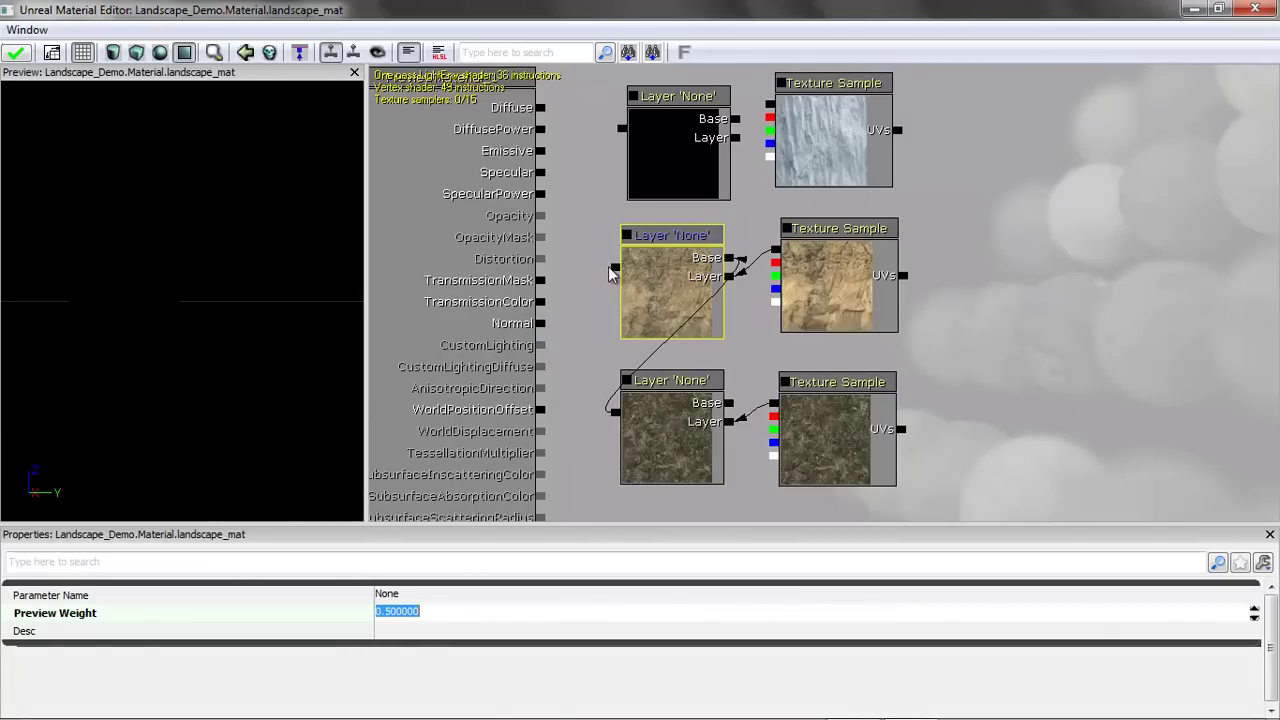
- Chain the middle layer into the top layer, connect the top texture, and enter Preview Weight .5
{"action": "left_click_drag", "start_coordinate": [614, 270], "coordinate": [782, 224]}
{"action": "left_click_drag", "start_coordinate": [818, 173], "coordinate": [696, 300]}
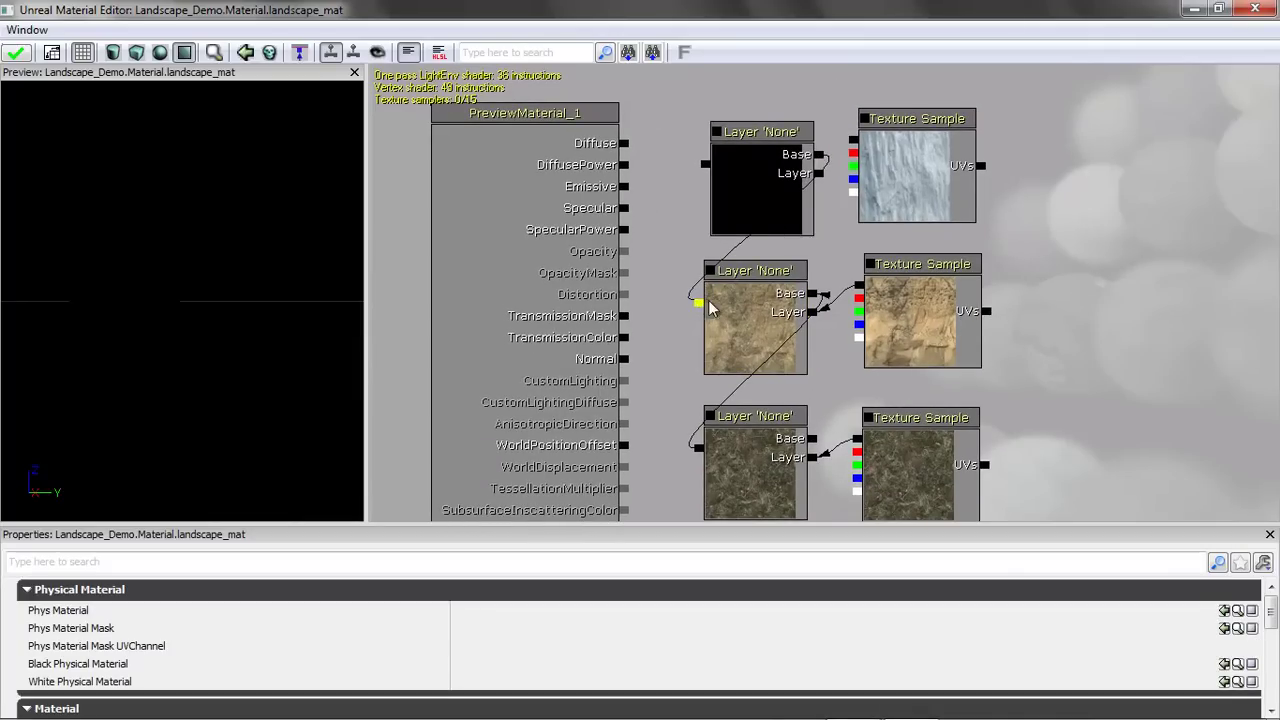
{"action": "left_click_drag", "start_coordinate": [858, 140], "coordinate": [818, 176]}
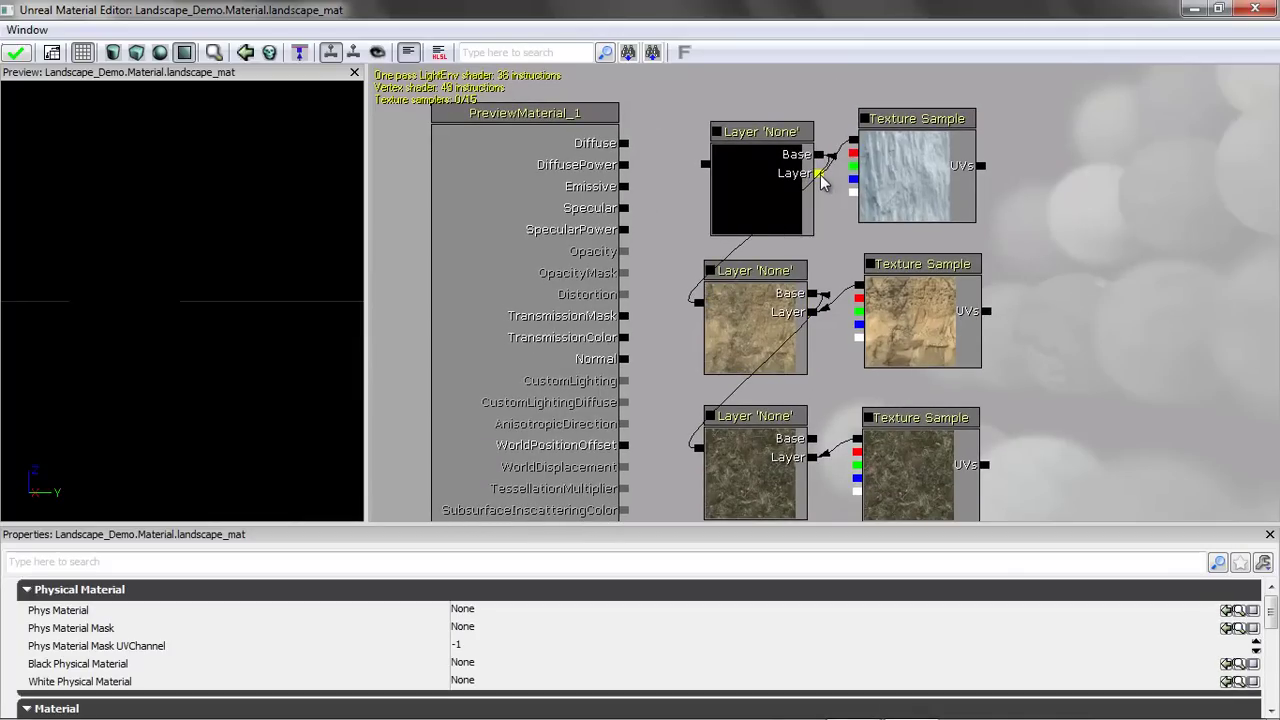
{"action": "left_click", "coordinate": [749, 180]}
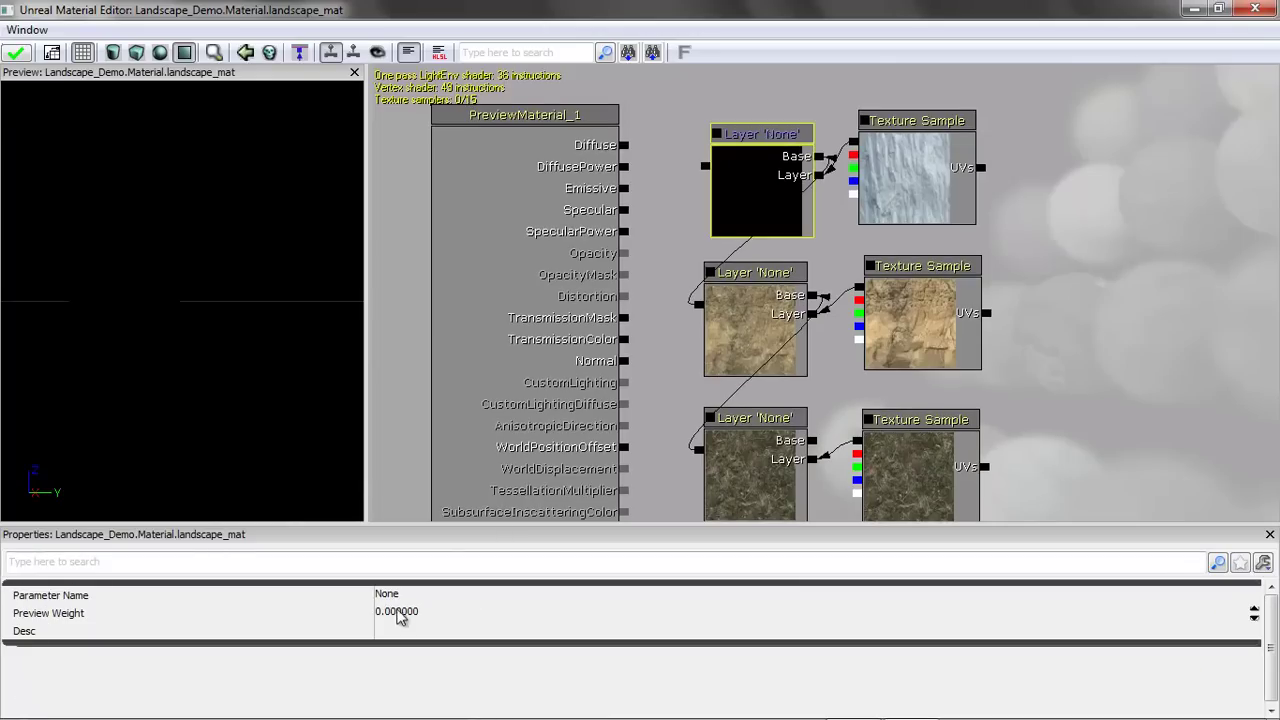
{"action": "left_click", "coordinate": [414, 618]}
{"action": "type", "text": ".5"}
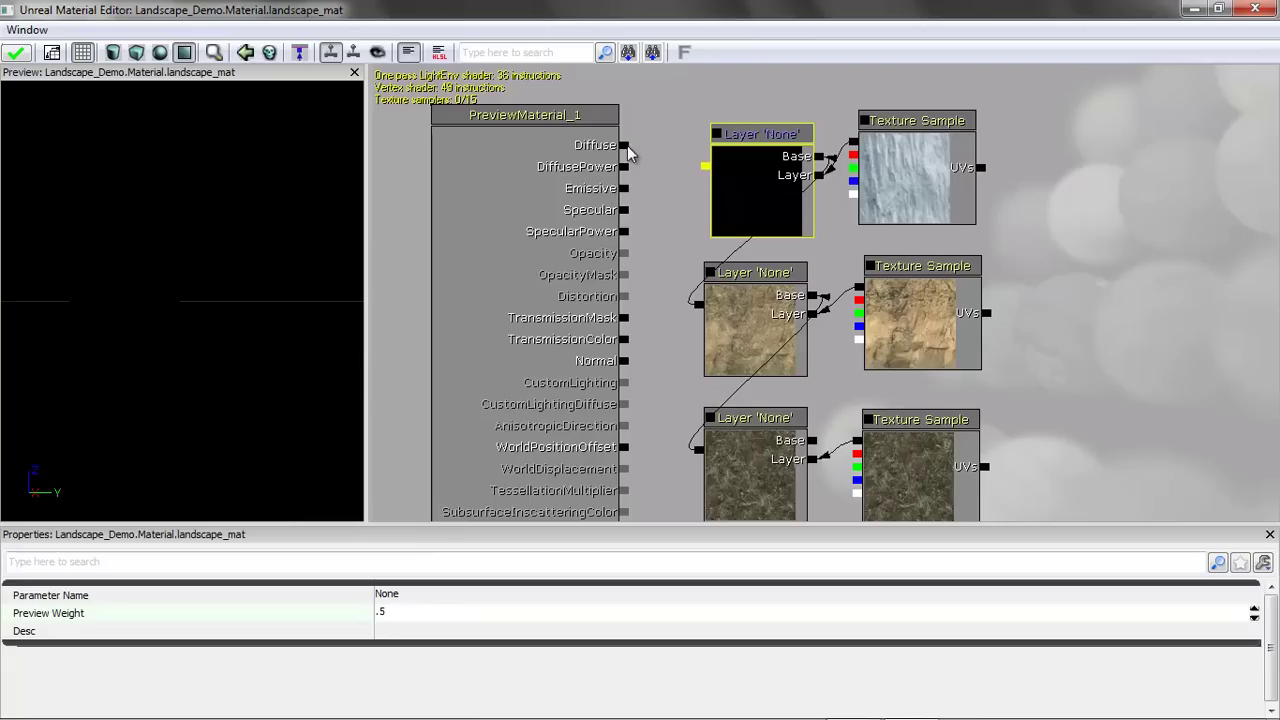
- Connect the top layer blend output to Diffuse and preview the material on a sphere
{"action": "left_click_drag", "start_coordinate": [626, 145], "coordinate": [705, 166]}
{"action": "left_click_drag", "start_coordinate": [171, 314], "coordinate": [280, 317]}
{"action": "left_click", "coordinate": [160, 52]}
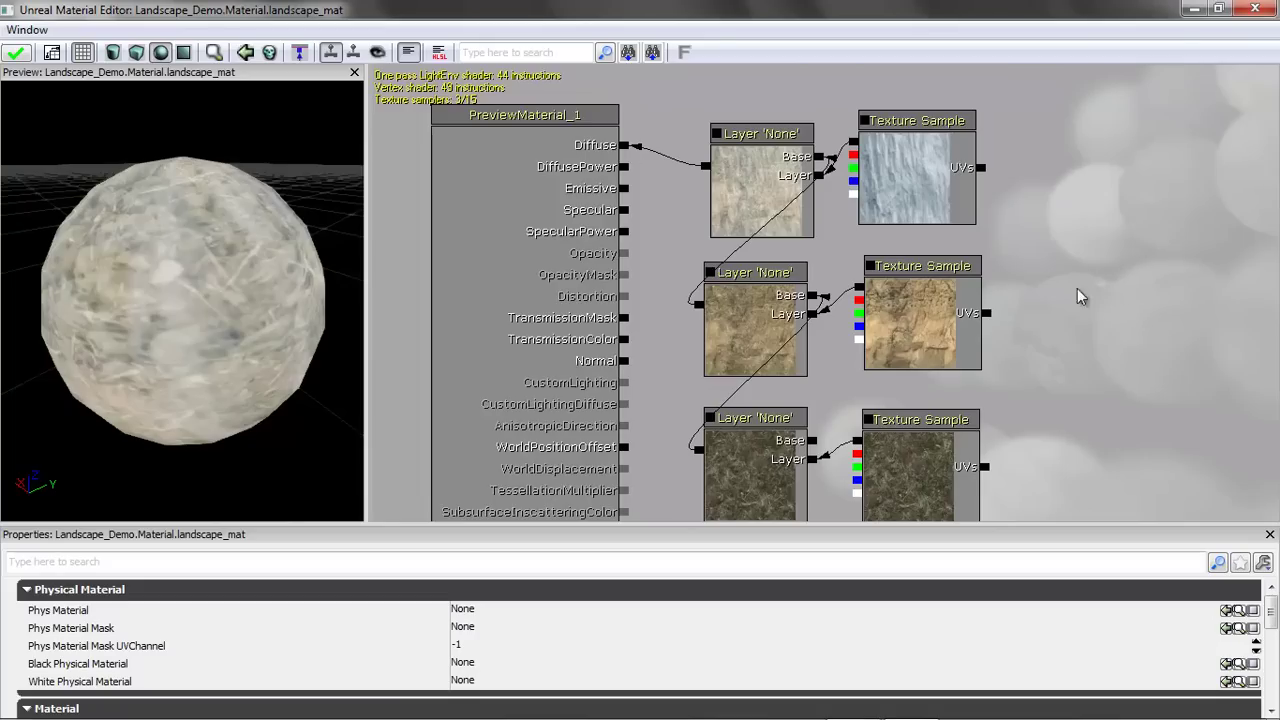
- Name the bottom, middle and top layer parameters Grass, Rock and Snow
{"action": "left_click", "coordinate": [766, 427]}
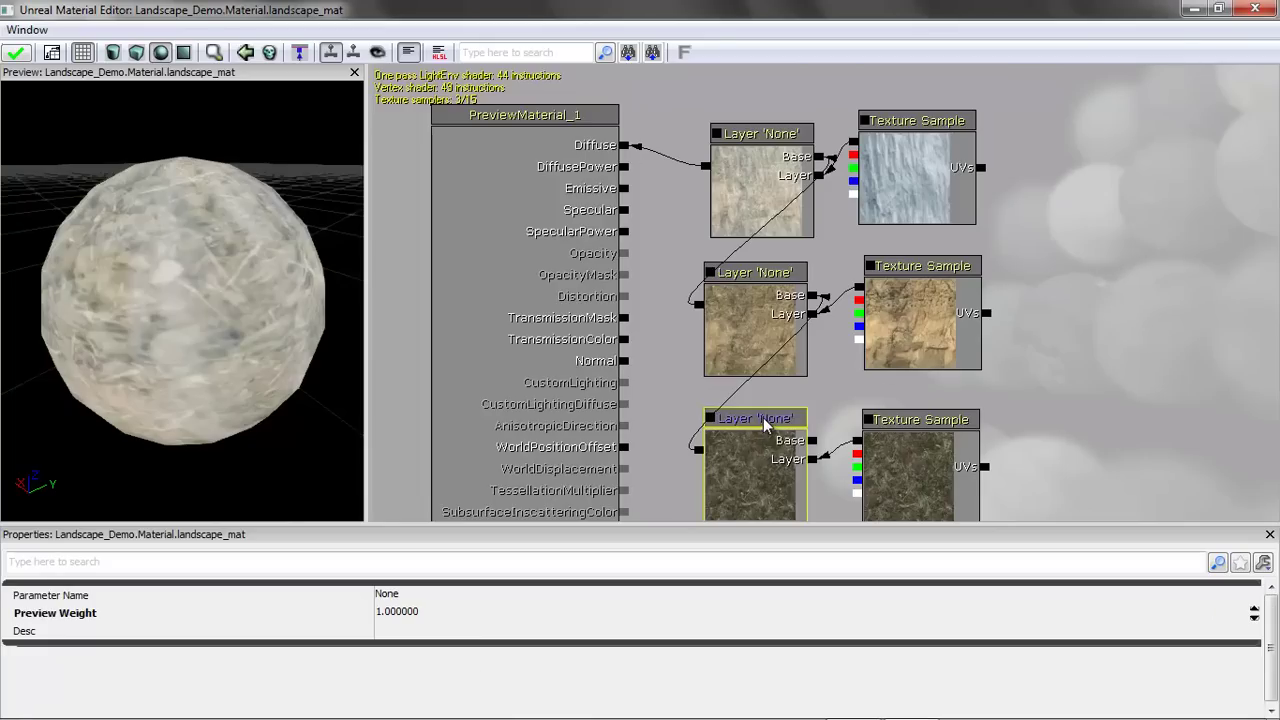
{"action": "left_click", "coordinate": [407, 594]}
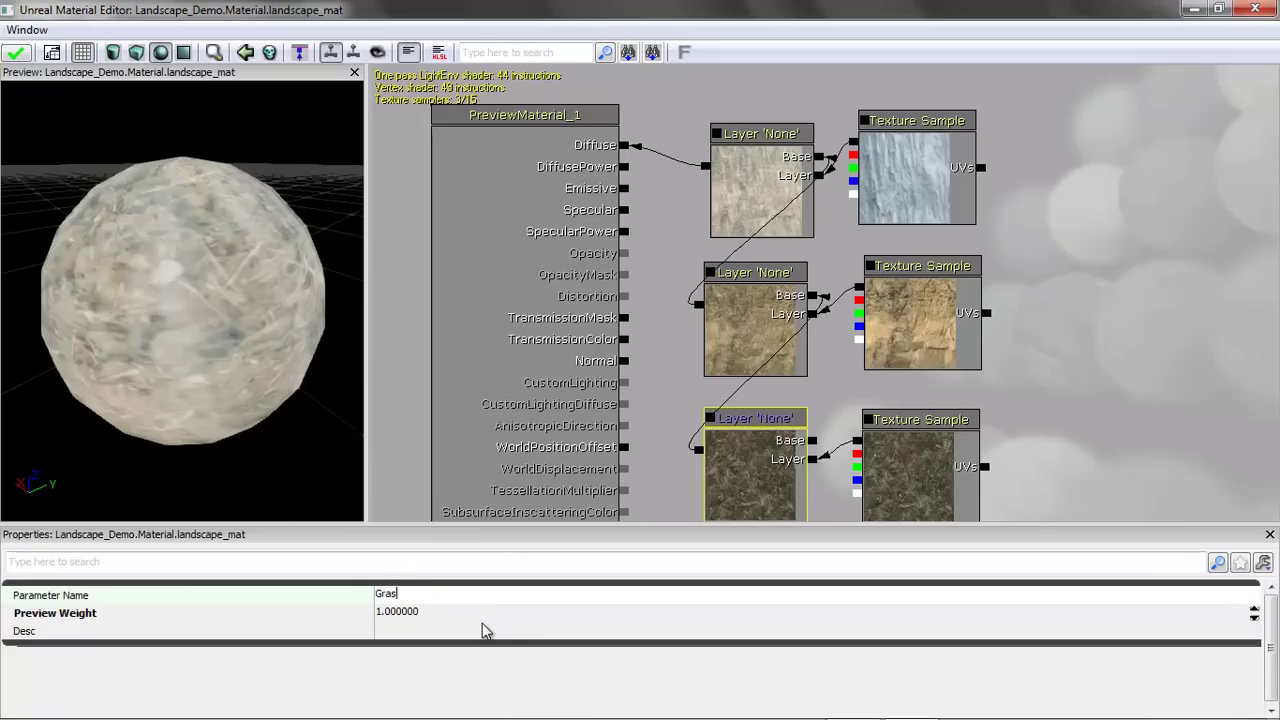
{"action": "key", "text": "Return"}
{"action": "left_click", "coordinate": [756, 328]}
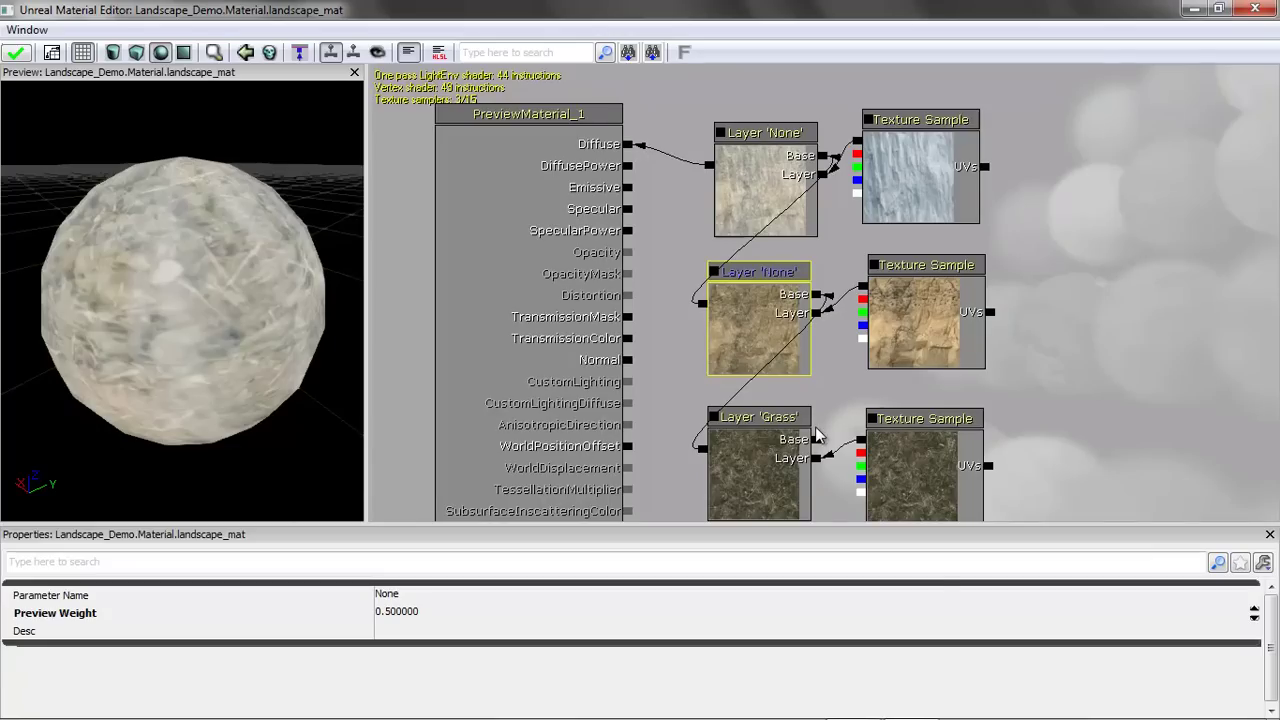
{"action": "left_click", "coordinate": [394, 596]}
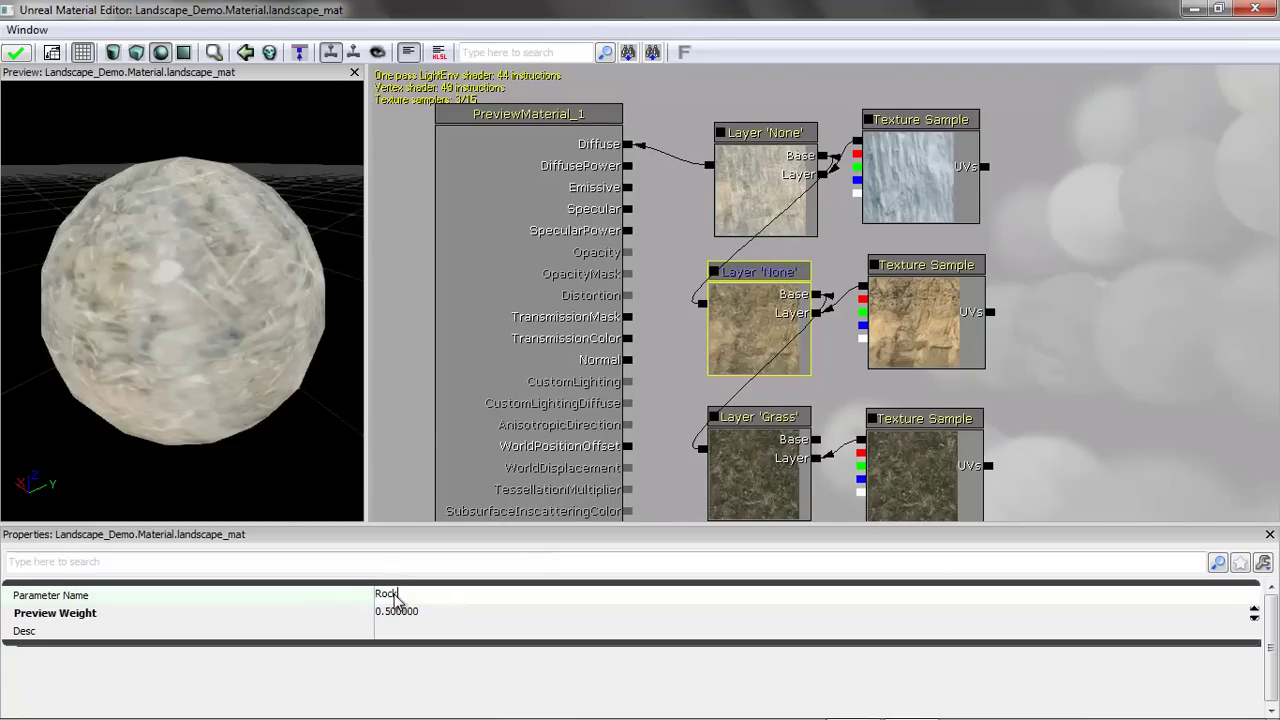
{"action": "left_click", "coordinate": [758, 185]}
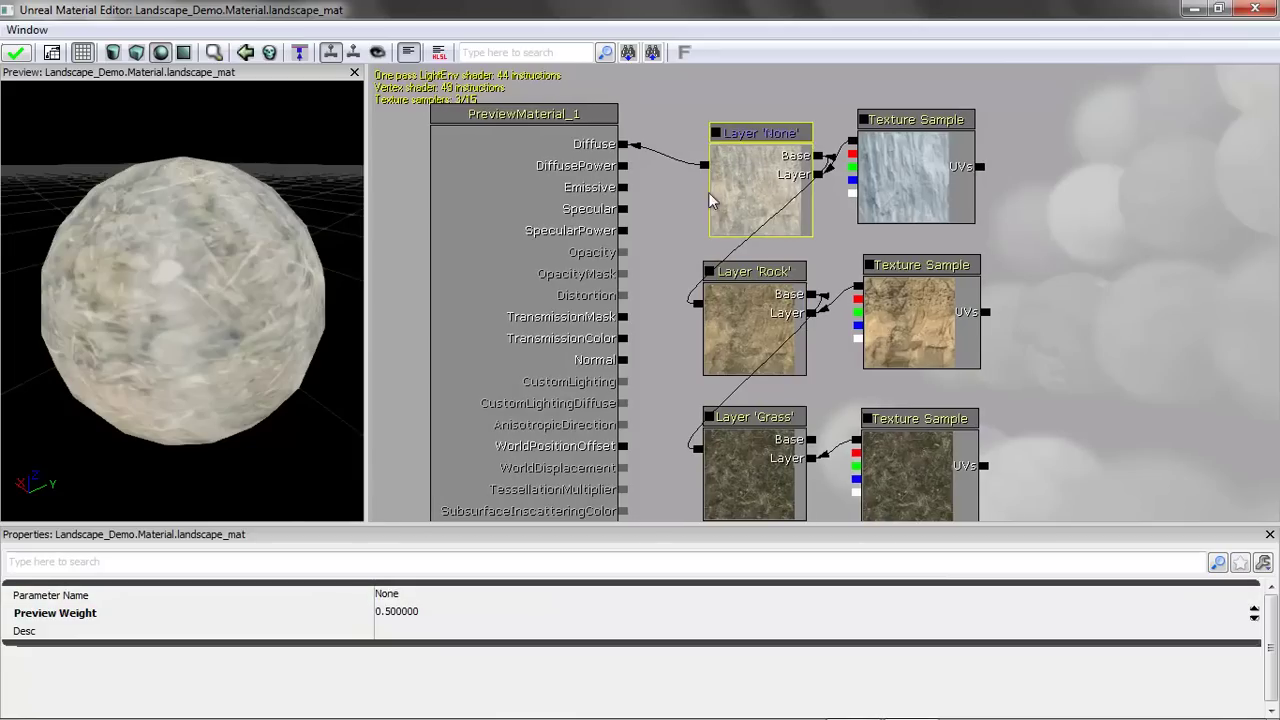
{"action": "left_click", "coordinate": [420, 598]}
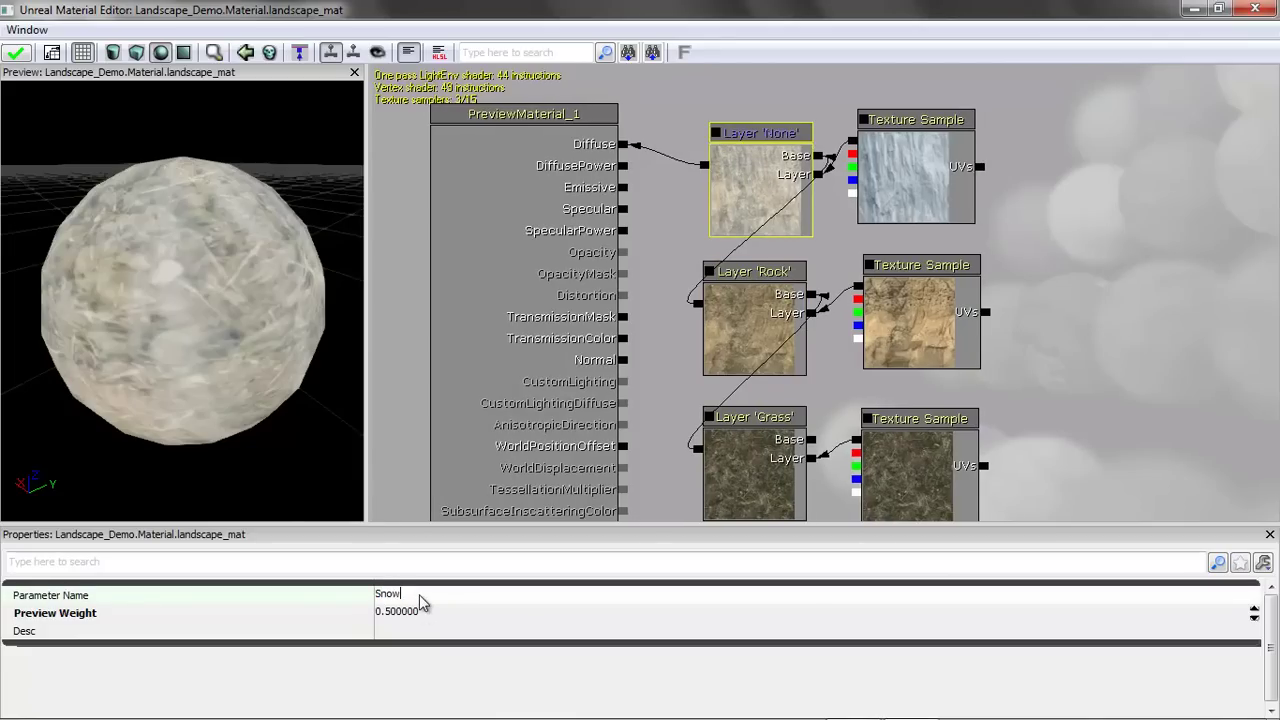
{"action": "left_click", "coordinate": [530, 615]}
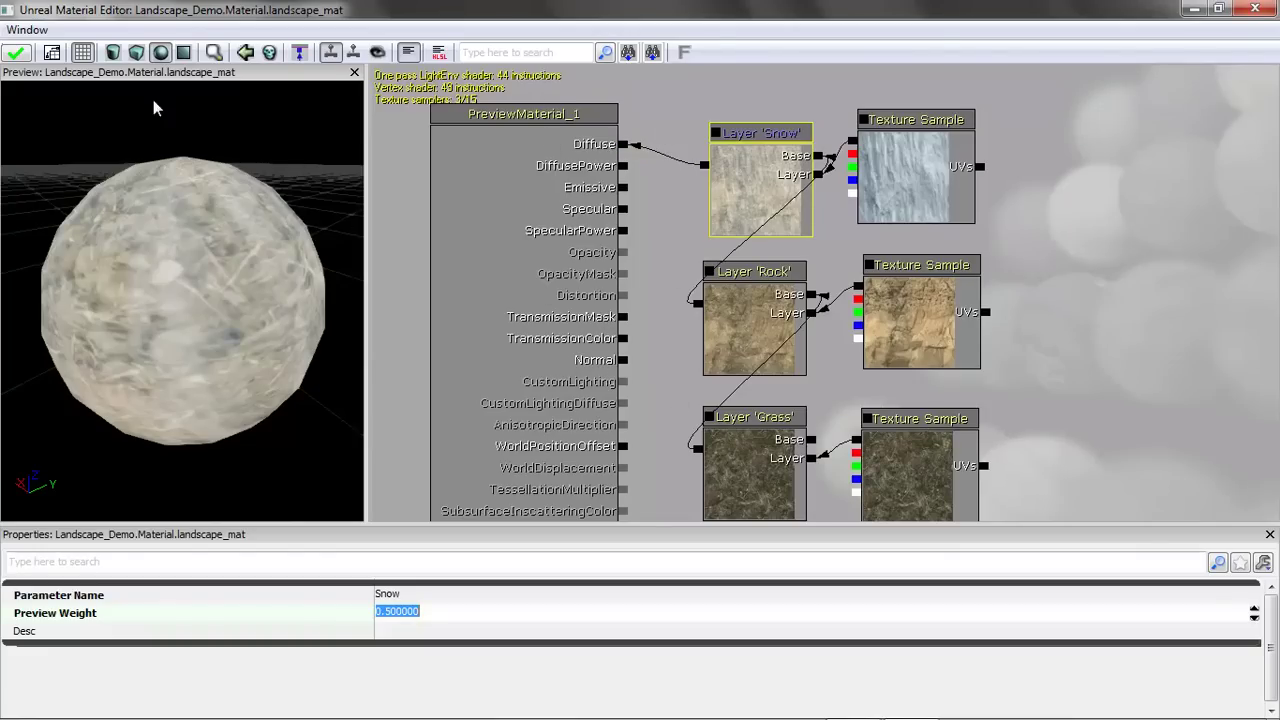
- Apply the material changes, close the Material Editor and bring up the Content Browser
{"action": "left_click", "coordinate": [15, 54]}
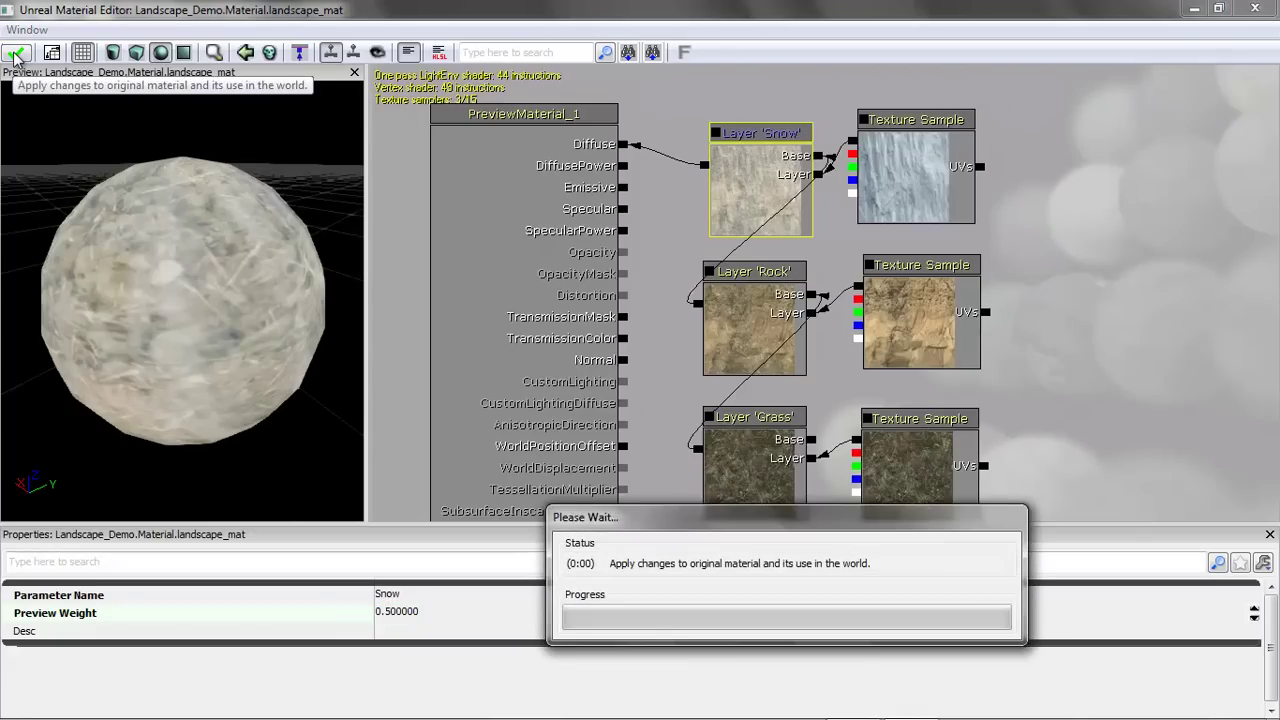
{"action": "left_click", "coordinate": [1256, 9]}
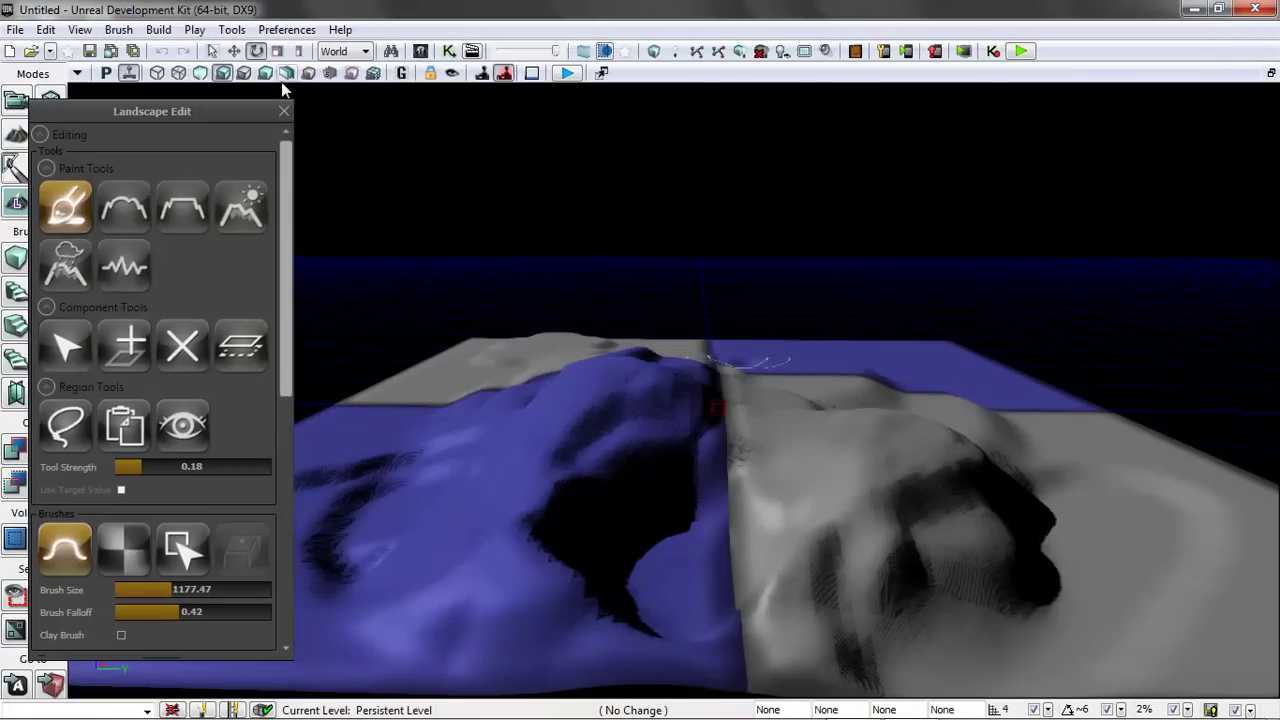
{"action": "left_click", "coordinate": [80, 29]}
{"action": "mouse_move", "coordinate": [130, 51]}
{"action": "left_click", "coordinate": [477, 53]}
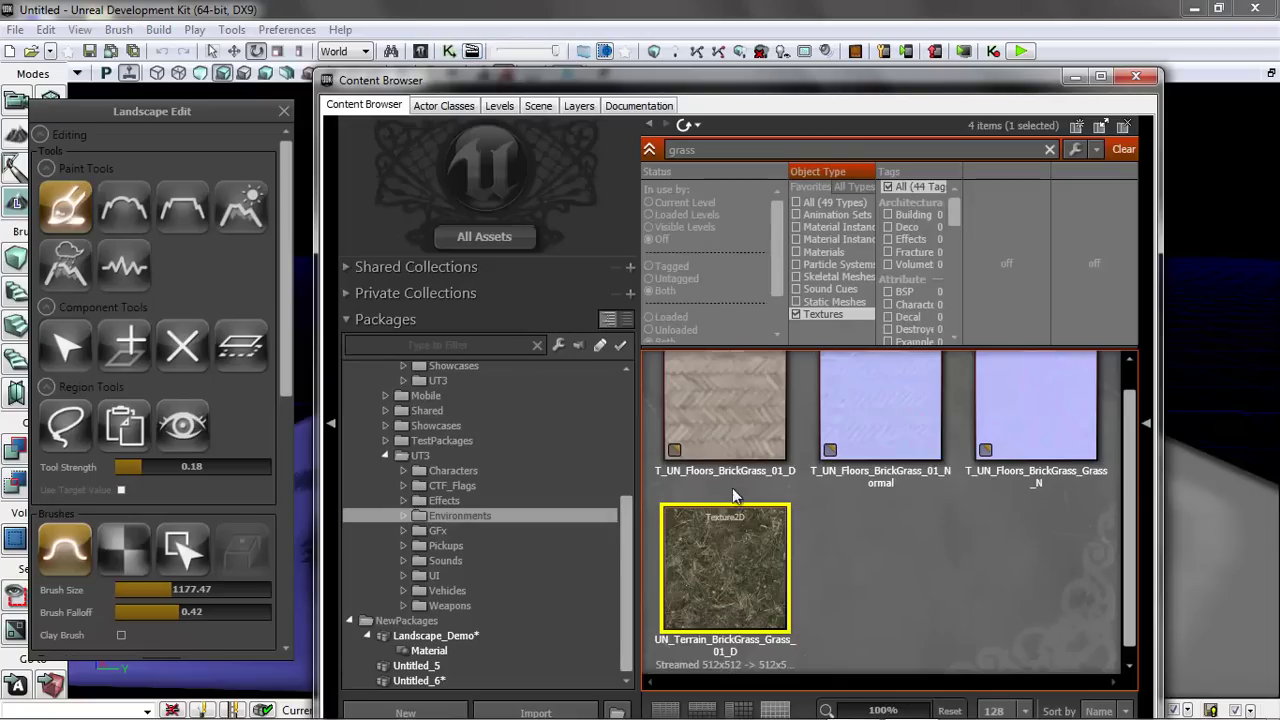
- Clear the search filter and save the Landscape_Demo package as Landscape_Demo.upk
{"action": "left_click", "coordinate": [461, 634]}
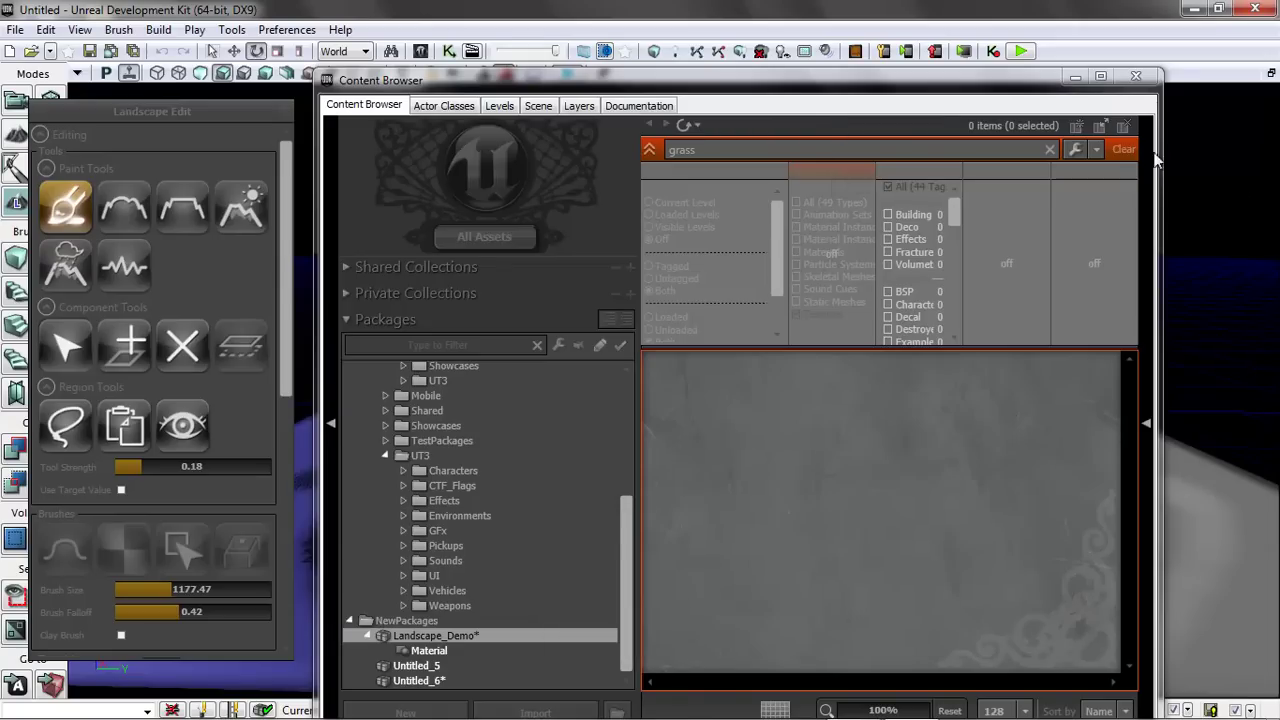
{"action": "left_click", "coordinate": [1123, 150]}
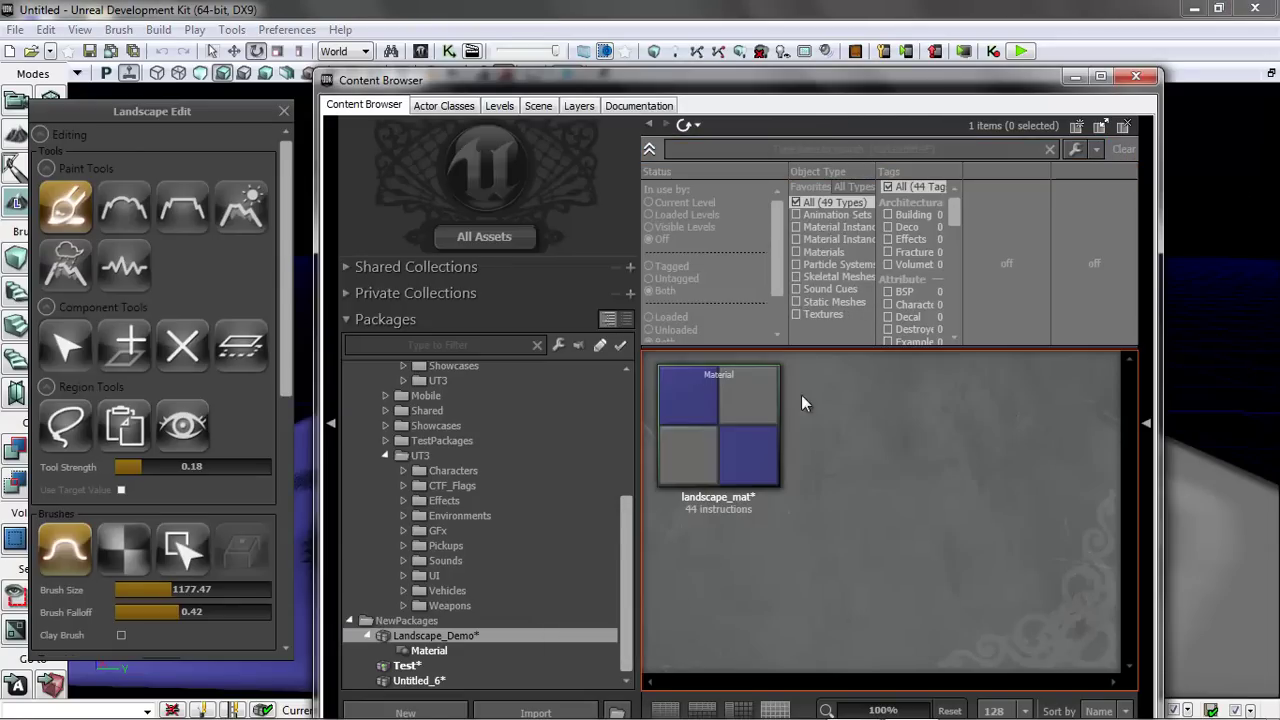
{"action": "right_click", "coordinate": [429, 634]}
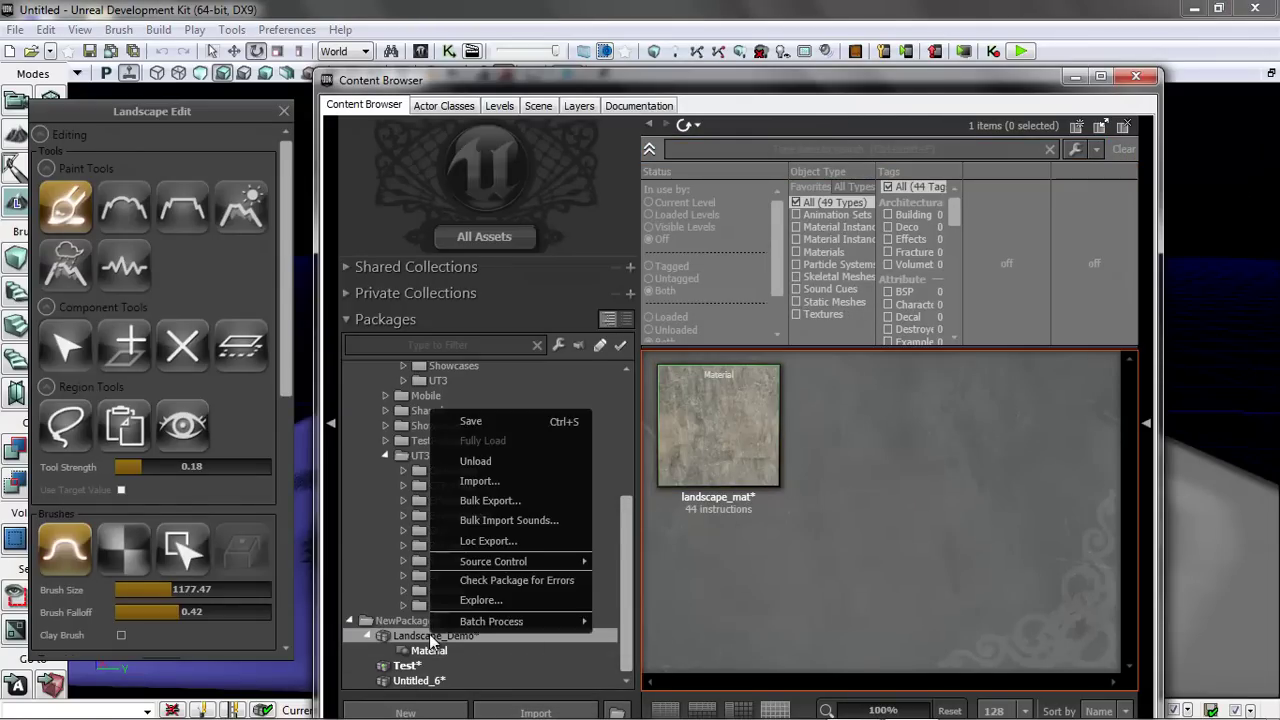
{"action": "left_click", "coordinate": [502, 420]}
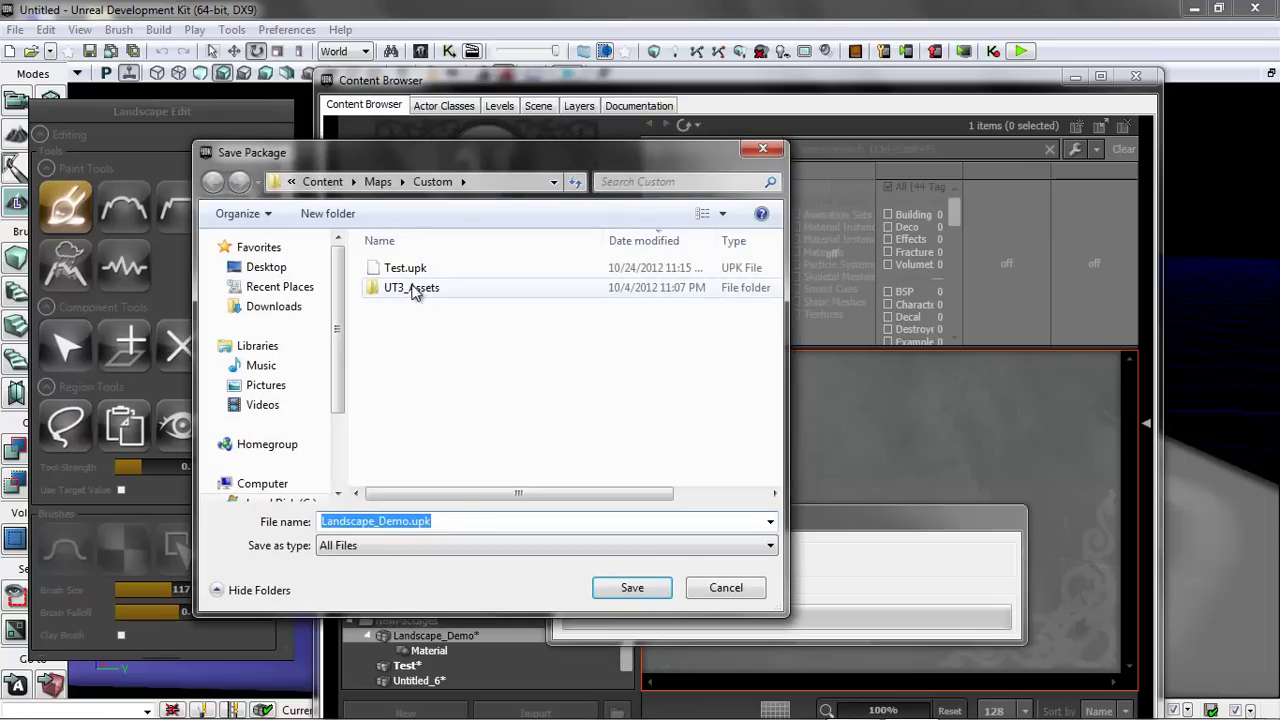
{"action": "left_click", "coordinate": [640, 589]}
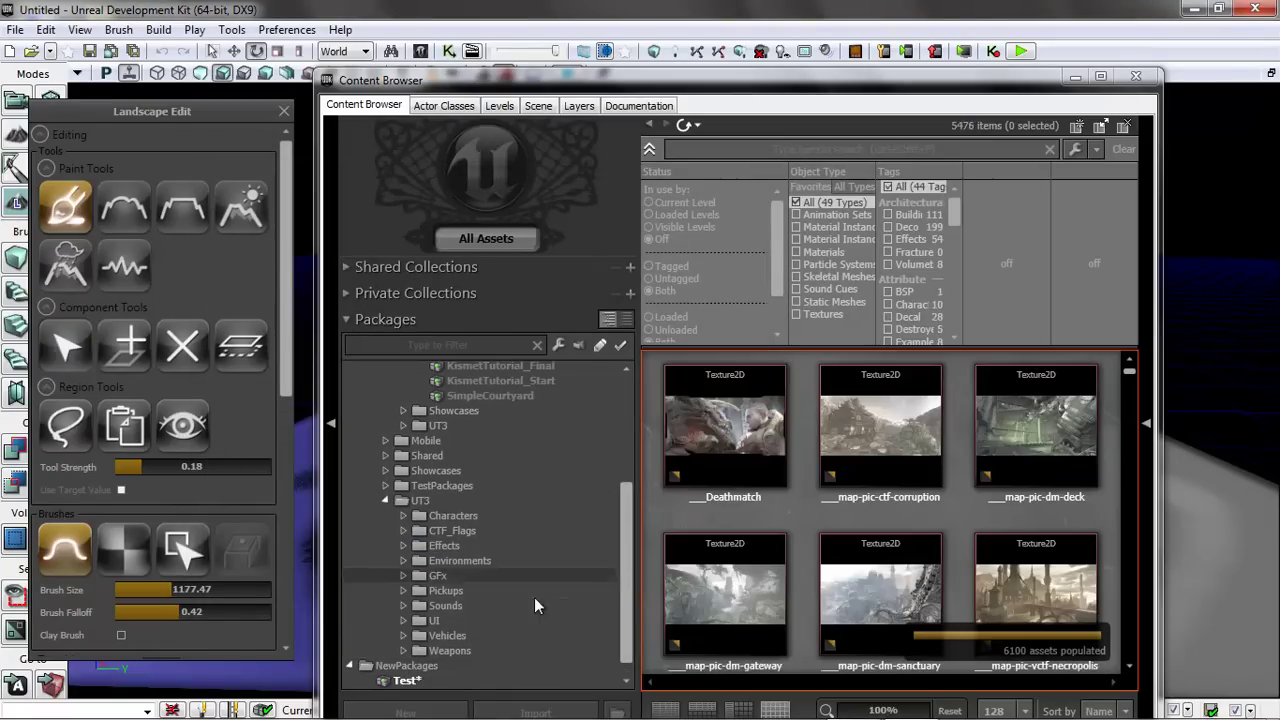
- Select the landscape_mat material in the Landscape_Demo package
{"action": "left_click_drag", "start_coordinate": [630, 549], "coordinate": [630, 445]}
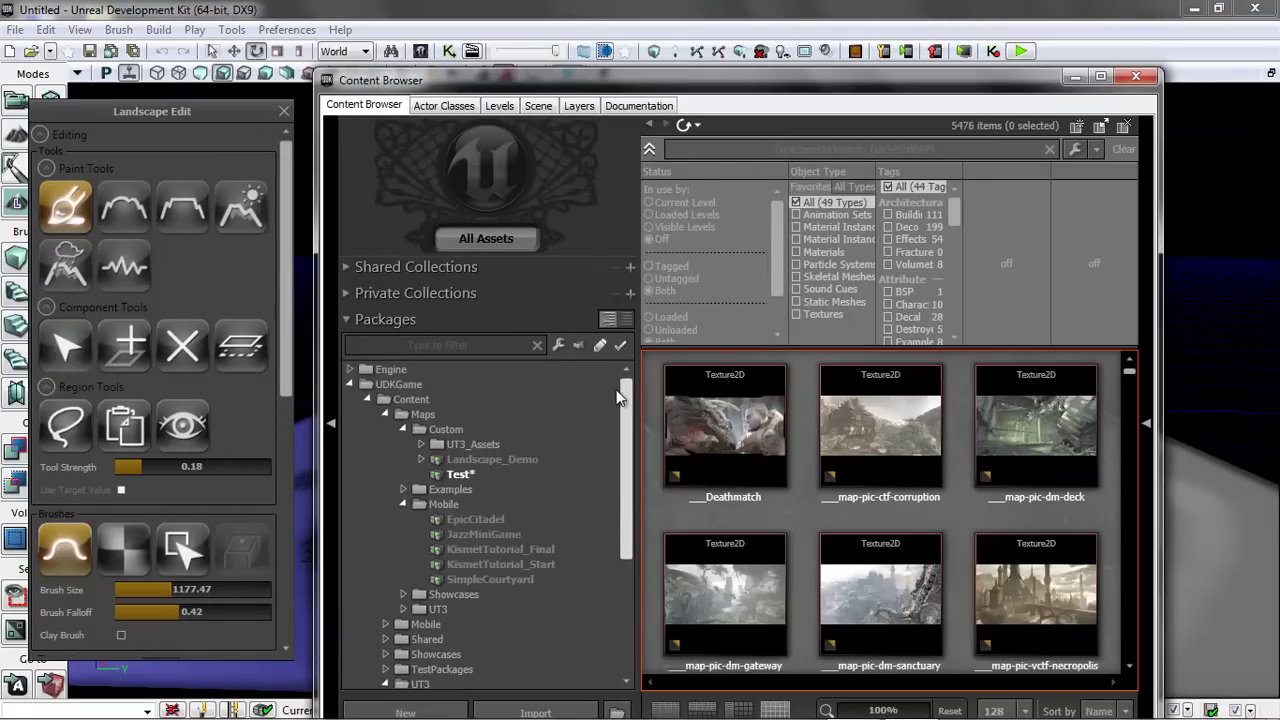
{"action": "left_click", "coordinate": [480, 459]}
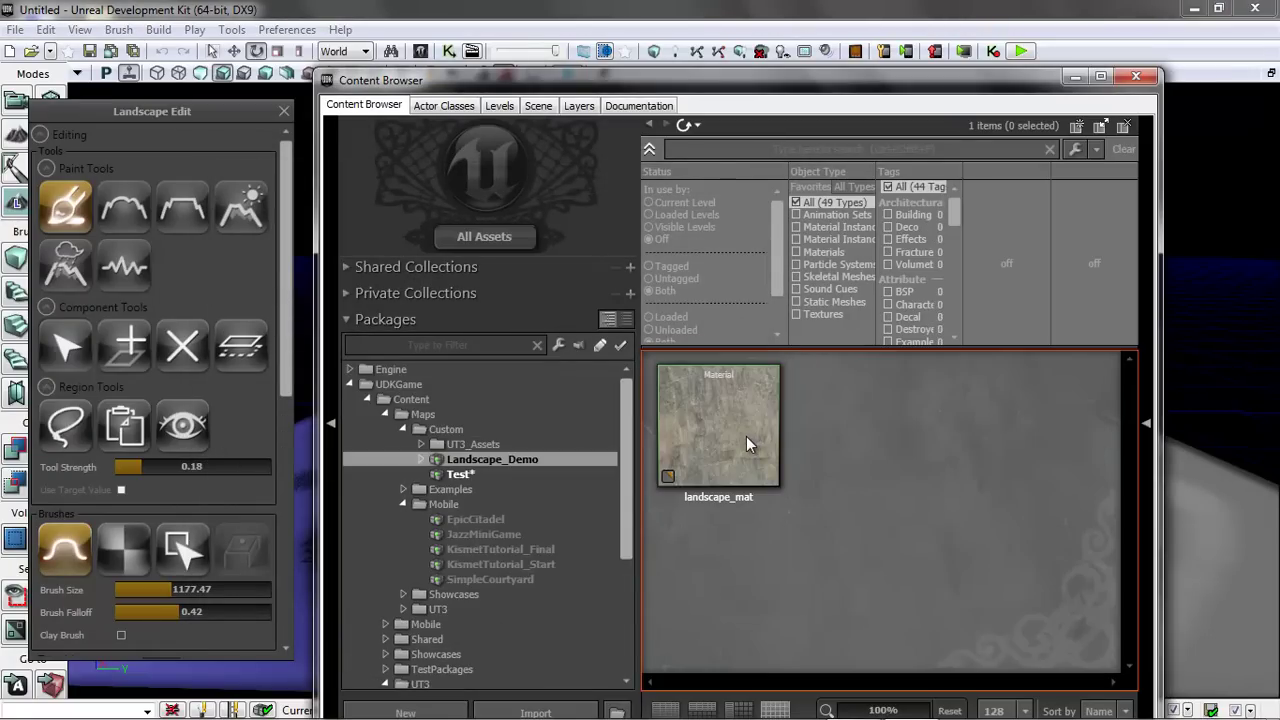
{"action": "left_click", "coordinate": [688, 494]}
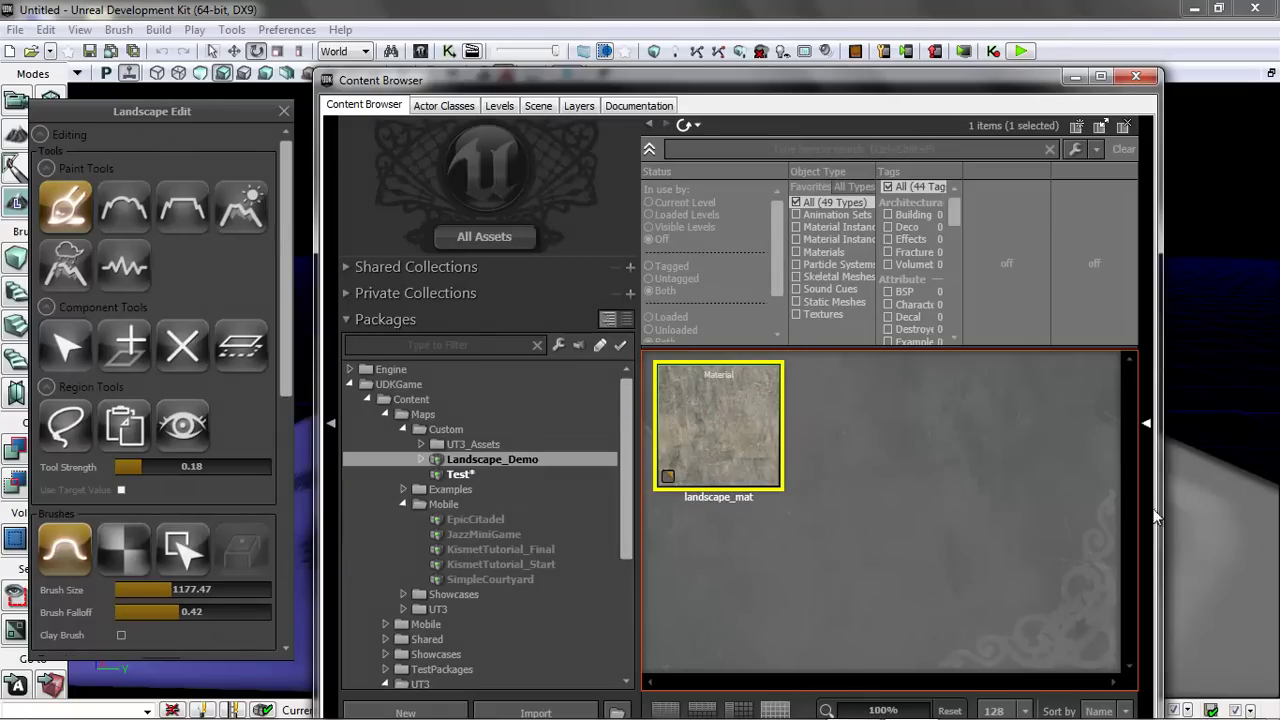
- Inspect the landscape component's Landscape Component and LOD properties, then exit Landscape mode
{"action": "left_click", "coordinate": [1199, 546]}
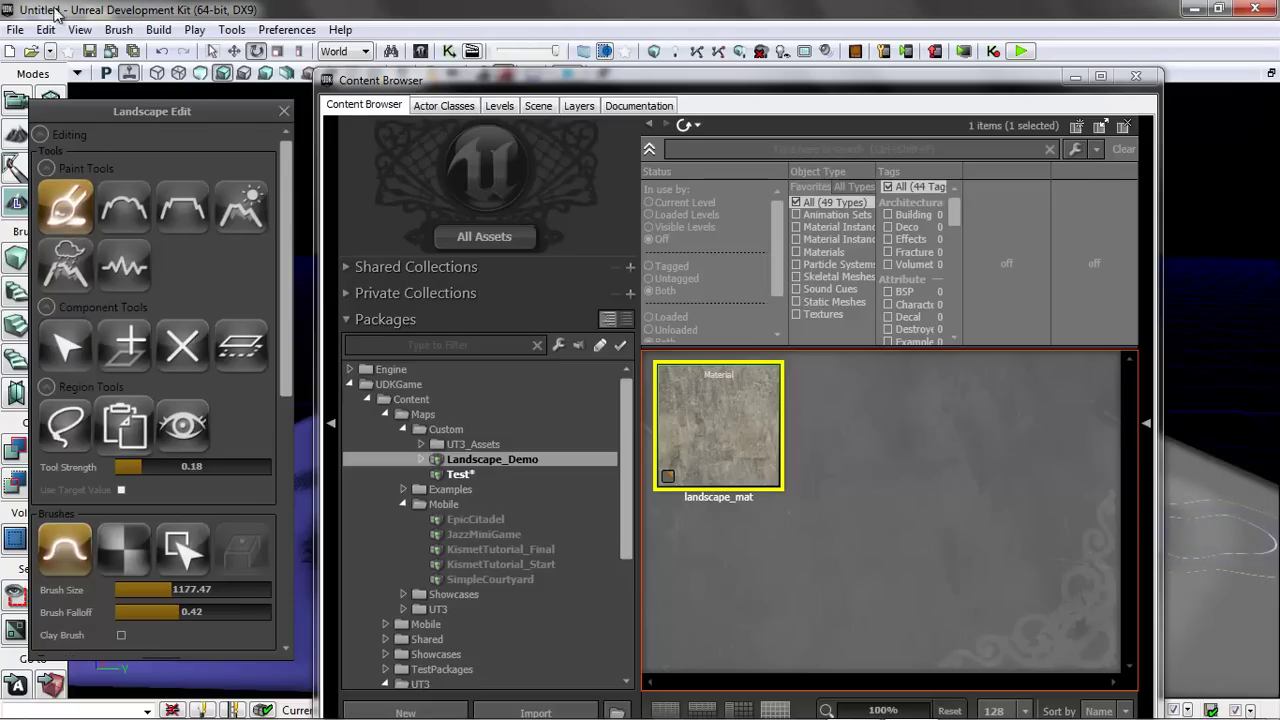
{"action": "key", "text": "F4"}
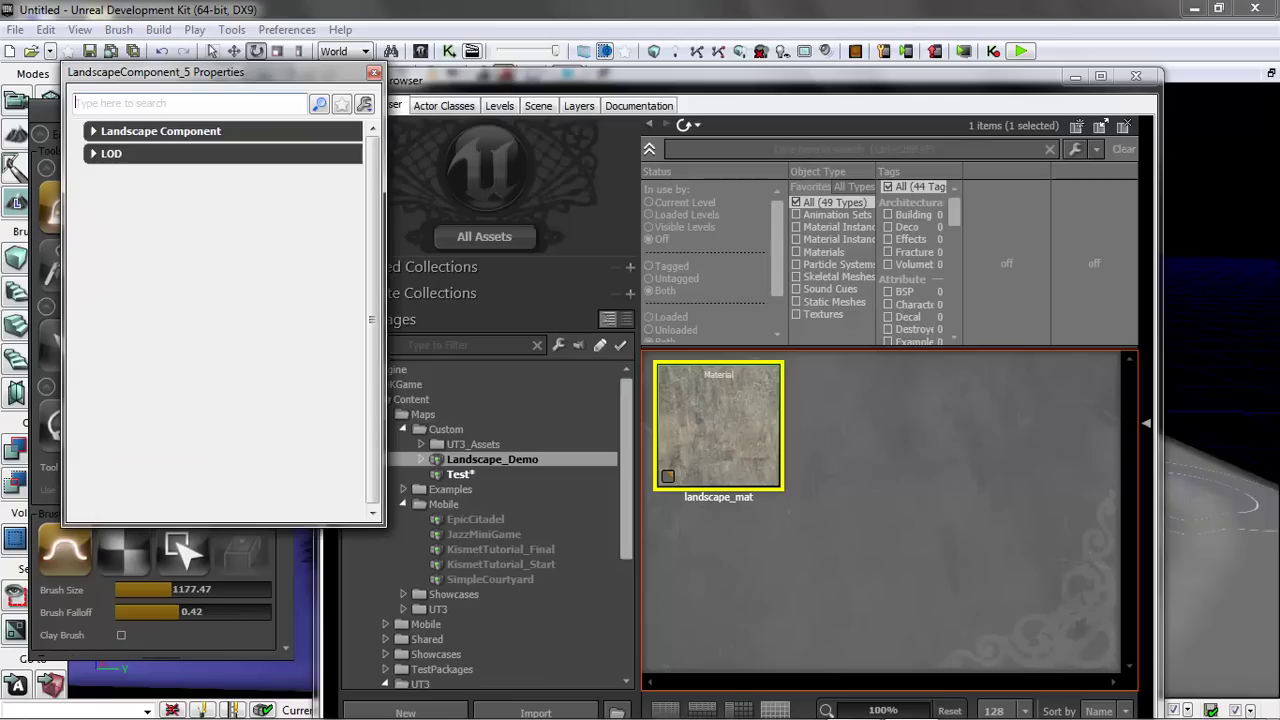
{"action": "left_click", "coordinate": [93, 132]}
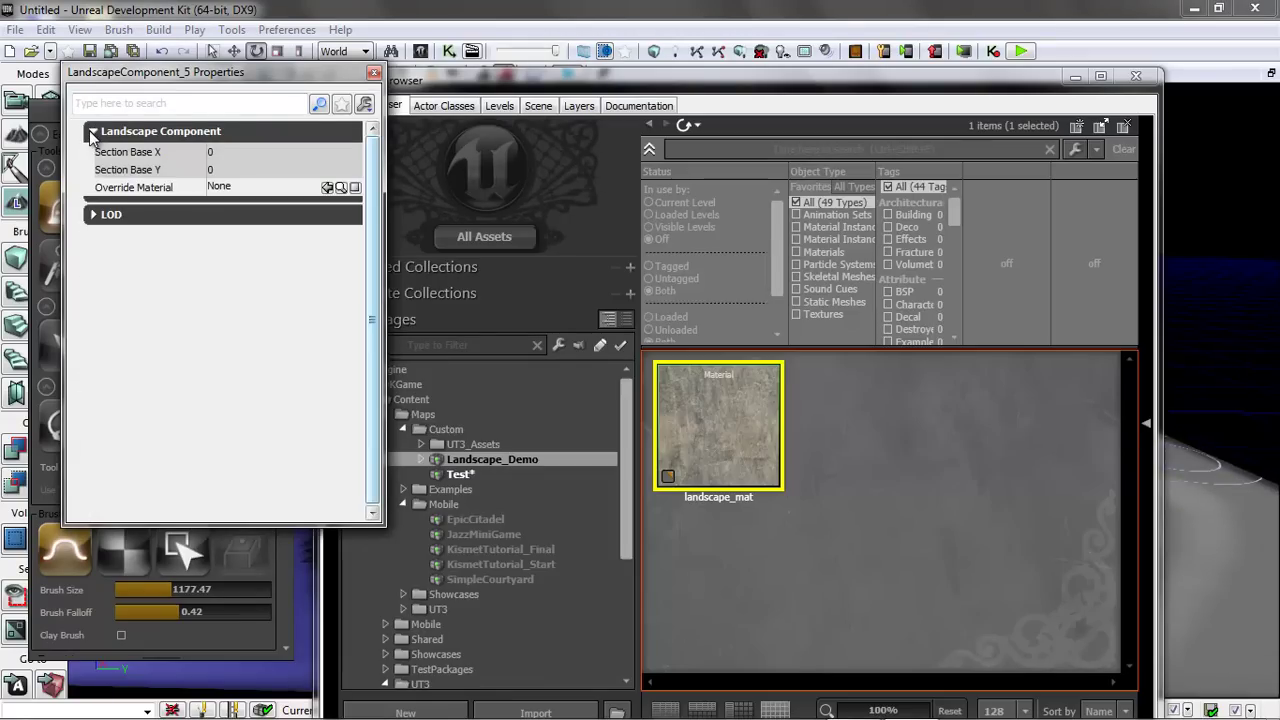
{"action": "left_click", "coordinate": [95, 214]}
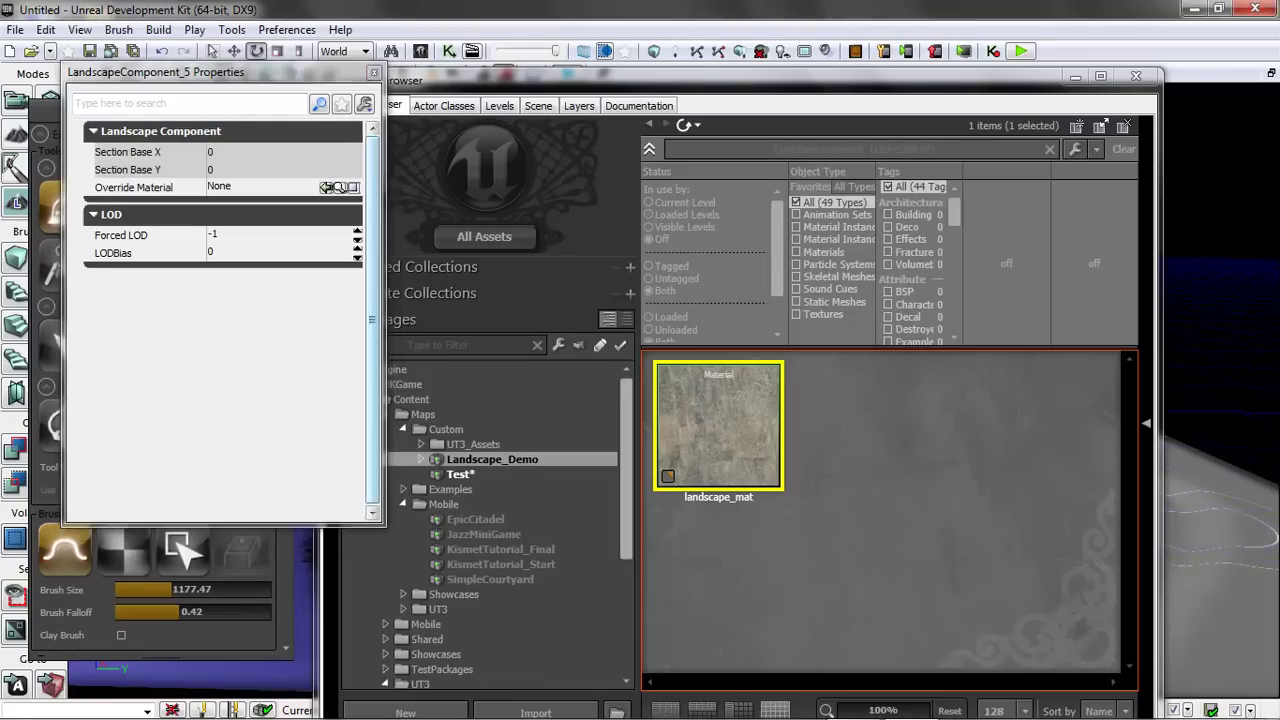
{"action": "left_click", "coordinate": [373, 73]}
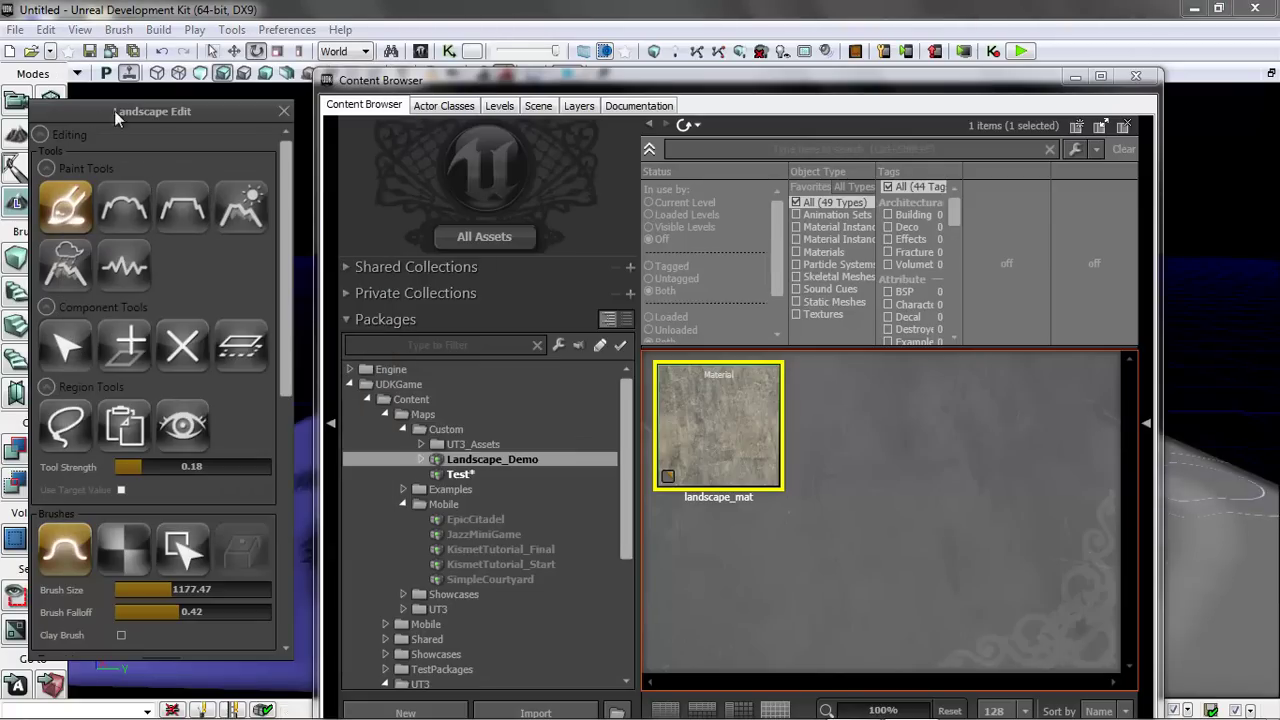
{"action": "left_click", "coordinate": [17, 101]}
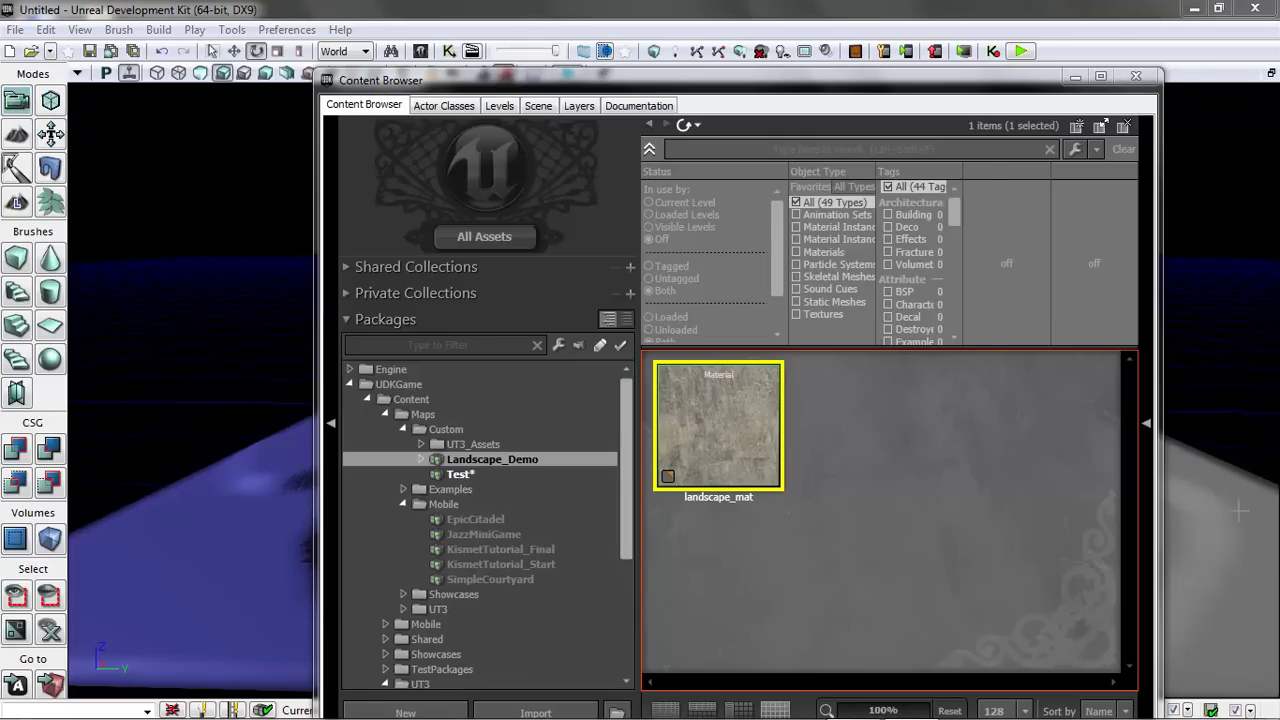
- Set landscape_mat as Landscape_1's Landscape Material in its properties window, then close it
{"action": "double_click", "coordinate": [1240, 510]}
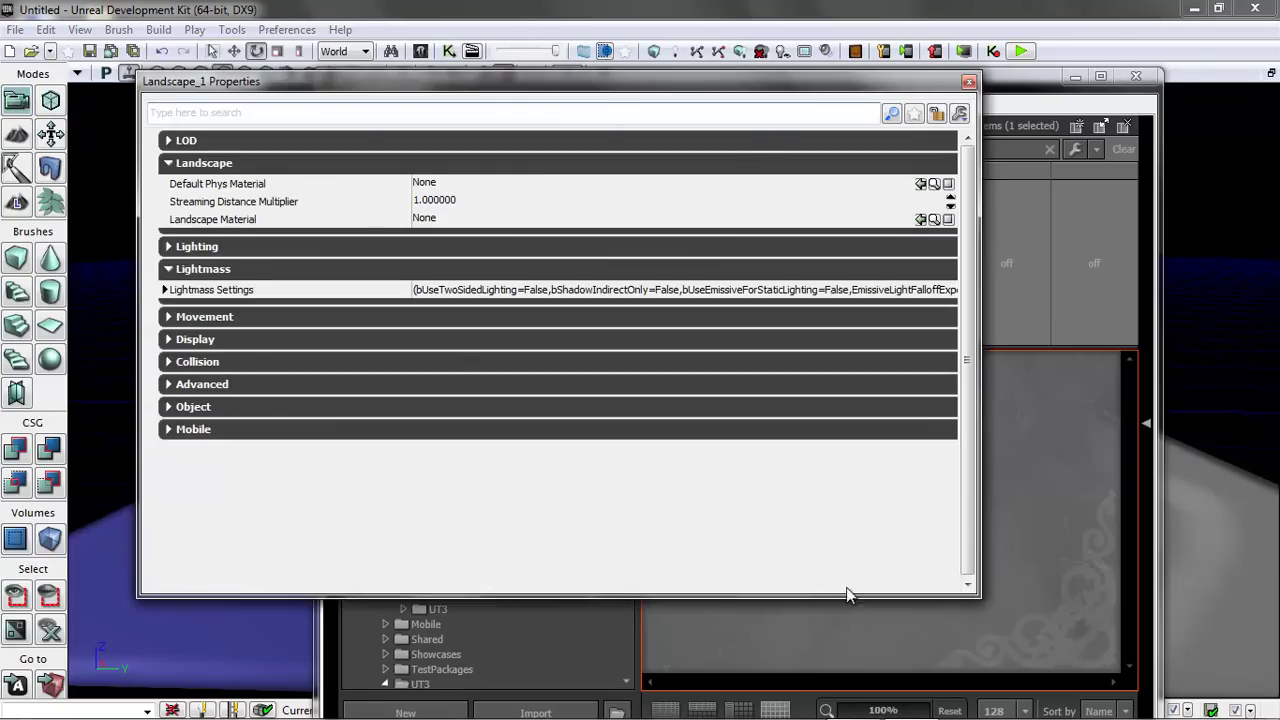
{"action": "left_click_drag", "start_coordinate": [978, 596], "coordinate": [625, 662]}
{"action": "left_click_drag", "start_coordinate": [449, 91], "coordinate": [297, 95]}
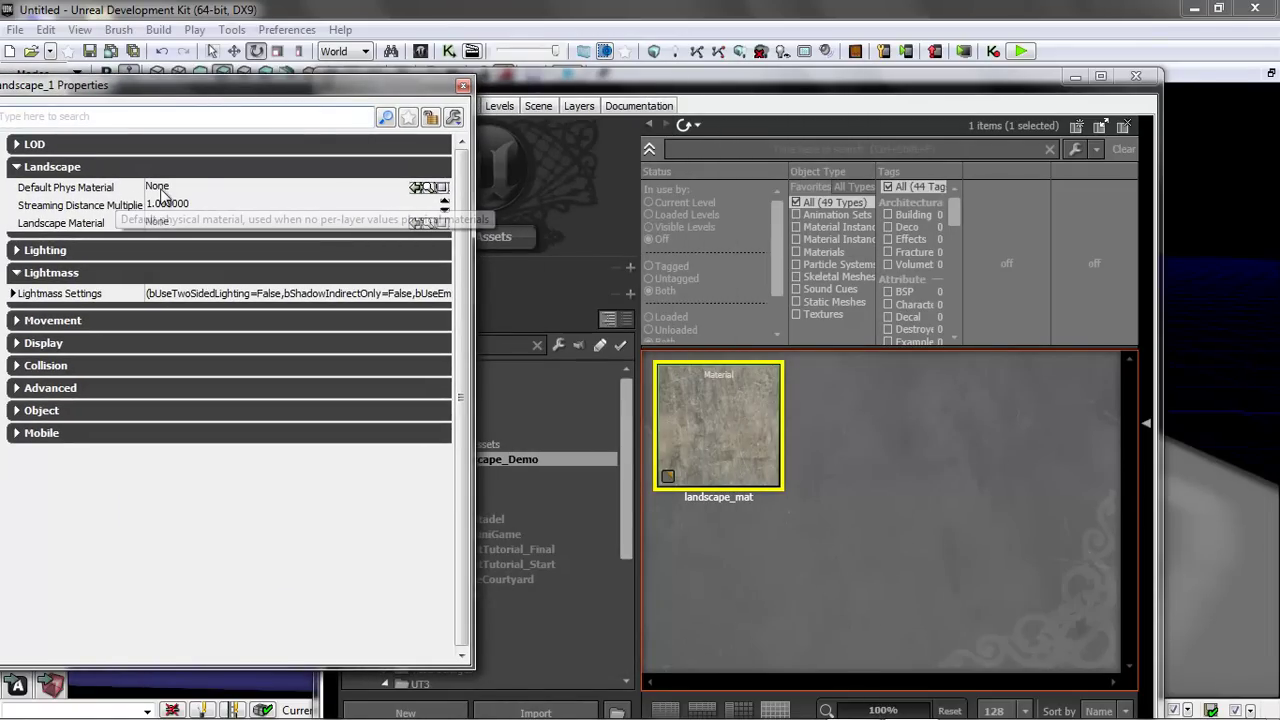
{"action": "left_click_drag", "start_coordinate": [268, 95], "coordinate": [381, 98]}
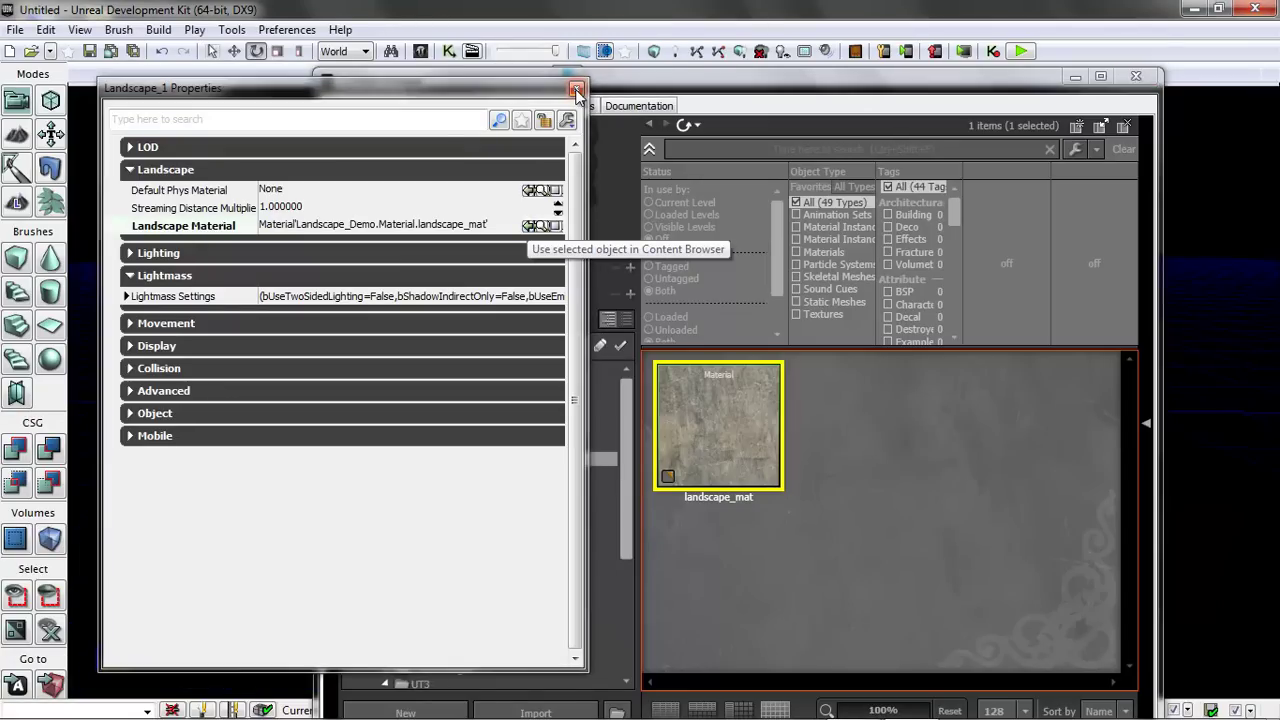
{"action": "left_click", "coordinate": [577, 92]}
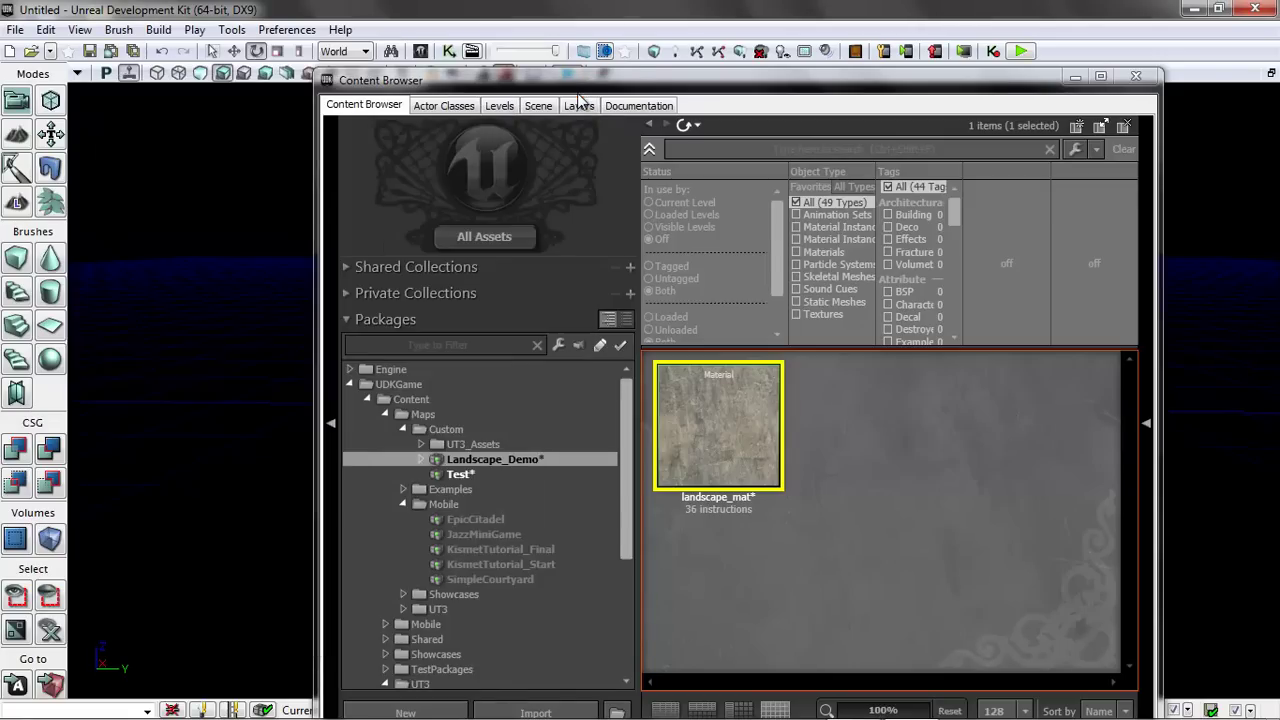
- Close the Content Browser, switch the viewport to unlit, and enter Landscape editing mode
{"action": "left_click", "coordinate": [1075, 77]}
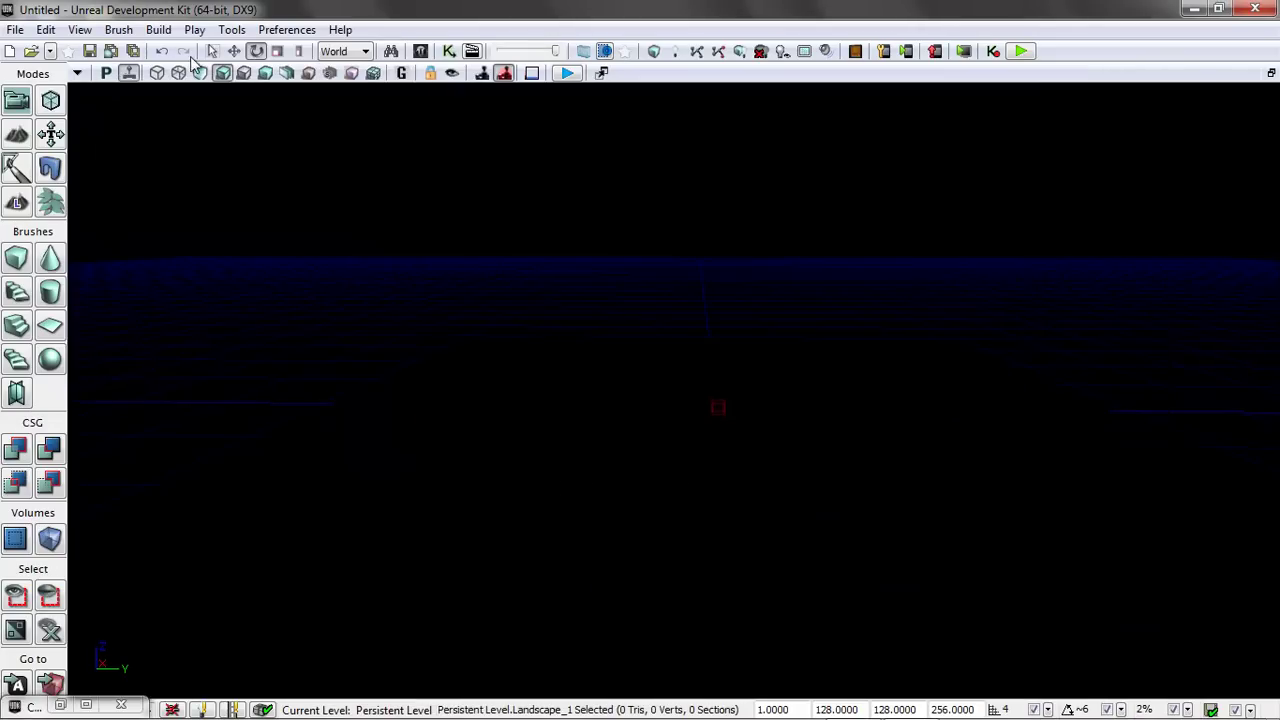
{"action": "left_click", "coordinate": [179, 73]}
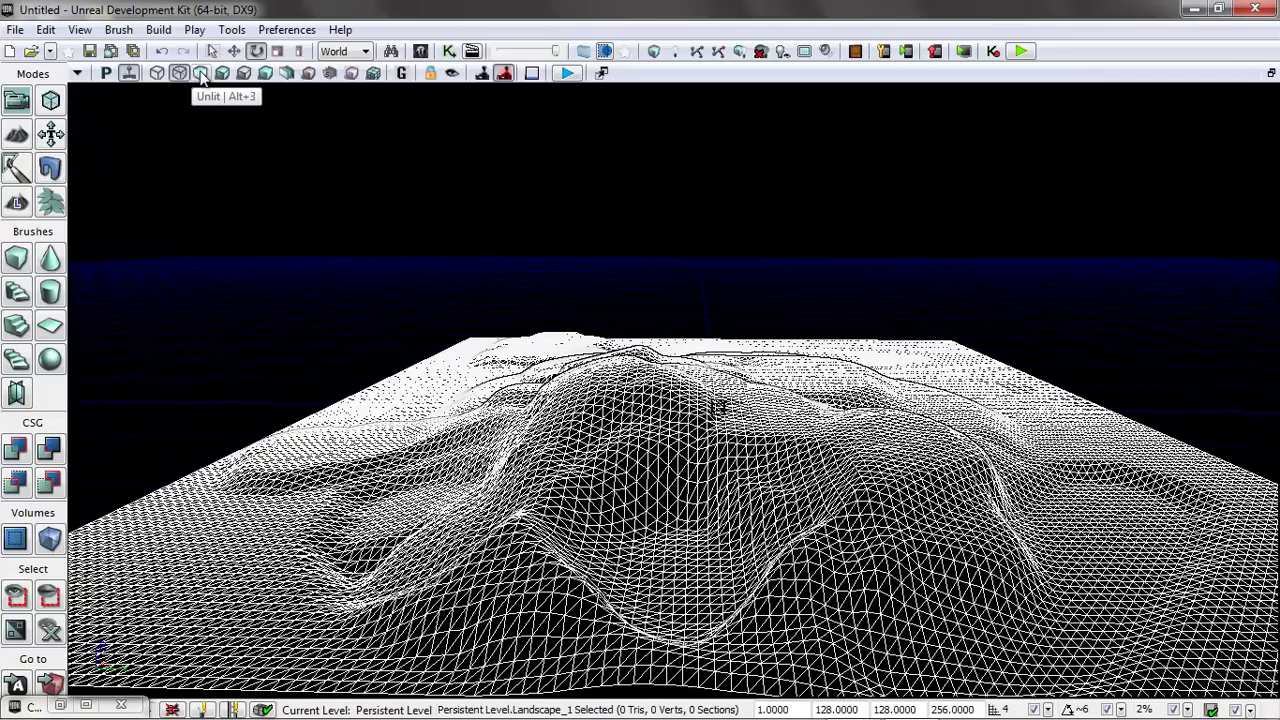
{"action": "left_click", "coordinate": [201, 77]}
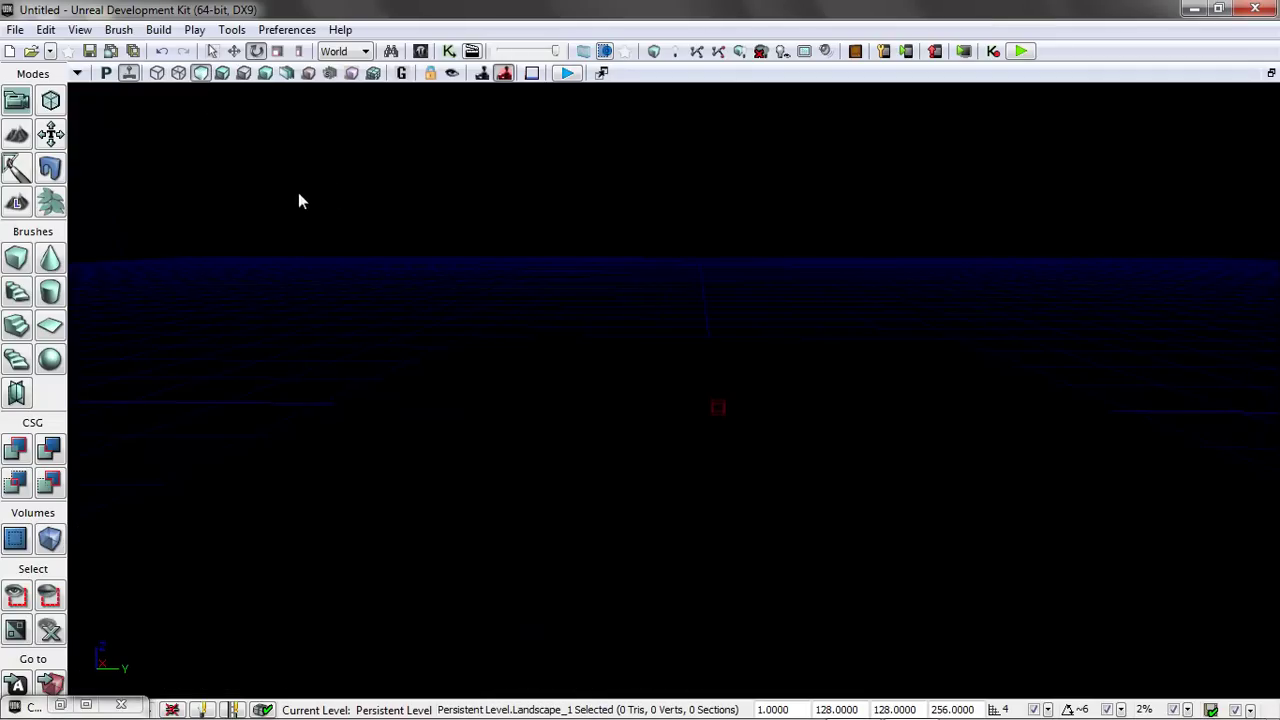
{"action": "left_click", "coordinate": [19, 204]}
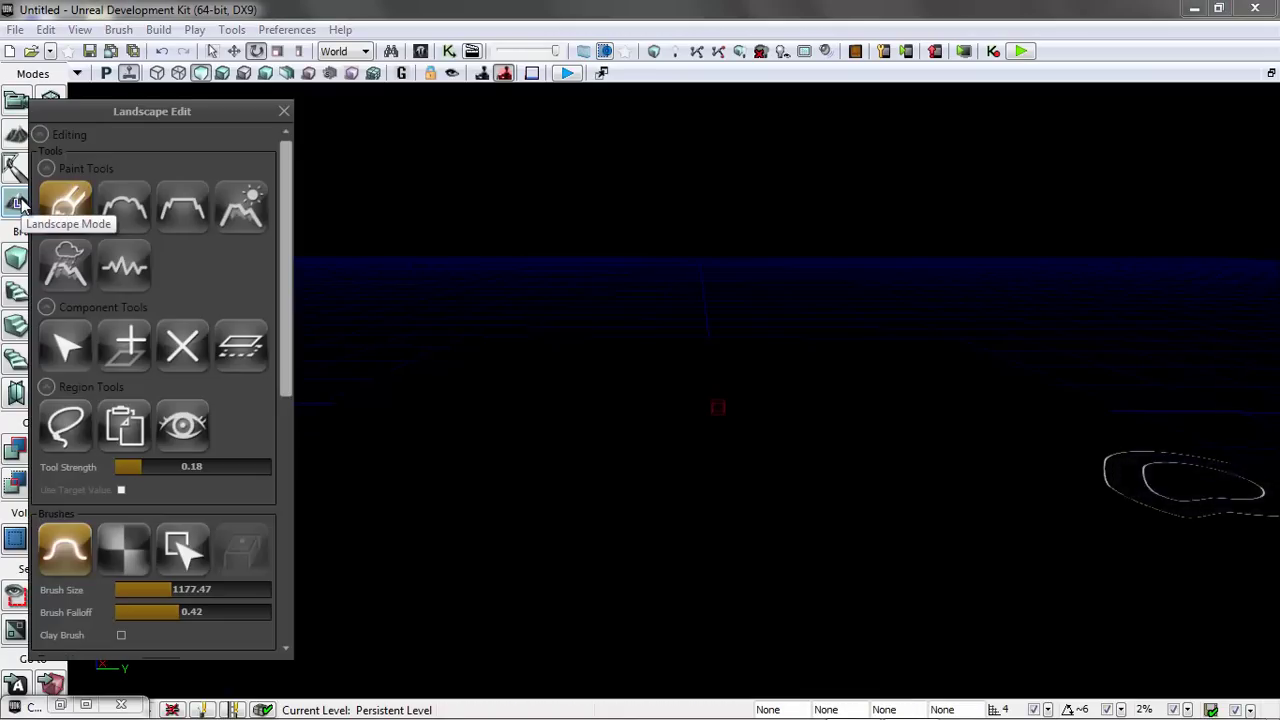
- Enable target layer editing in the Landscape Edit panel
{"action": "left_click_drag", "start_coordinate": [287, 155], "coordinate": [261, 347]}
{"action": "scroll", "coordinate": [261, 345], "scroll_direction": "up", "scroll_amount": 2}
{"action": "scroll", "coordinate": [262, 340], "scroll_direction": "down", "scroll_amount": 2}
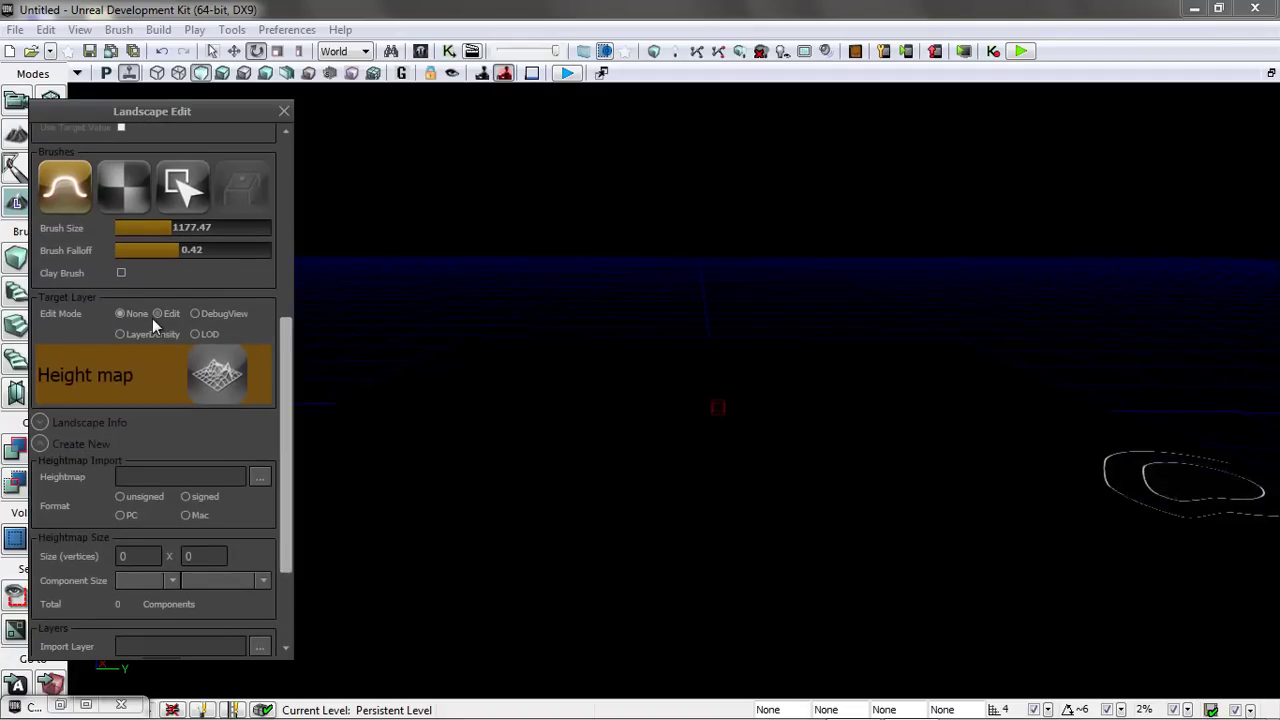
{"action": "left_click", "coordinate": [157, 314]}
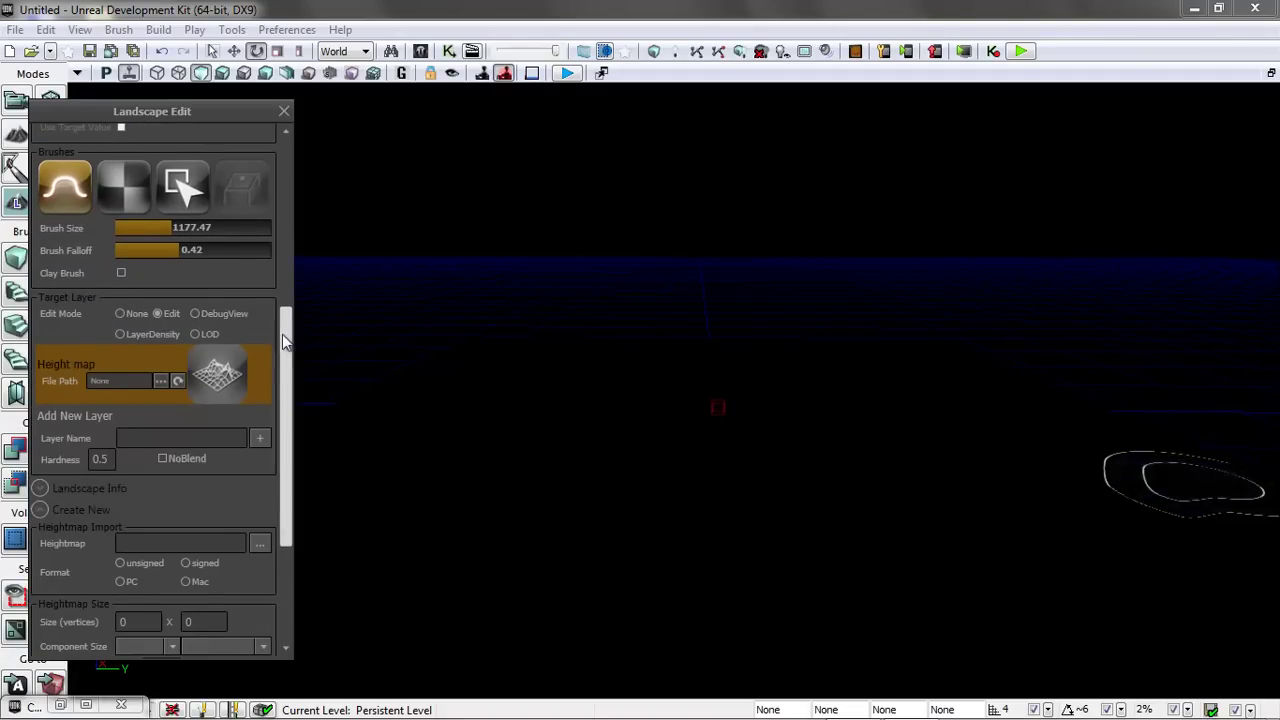
{"action": "scroll", "coordinate": [280, 360], "scroll_direction": "down", "scroll_amount": 2}
- Add Snow, Rock and Grass paint layers and make Grass the active layer
{"action": "left_click", "coordinate": [184, 352]}
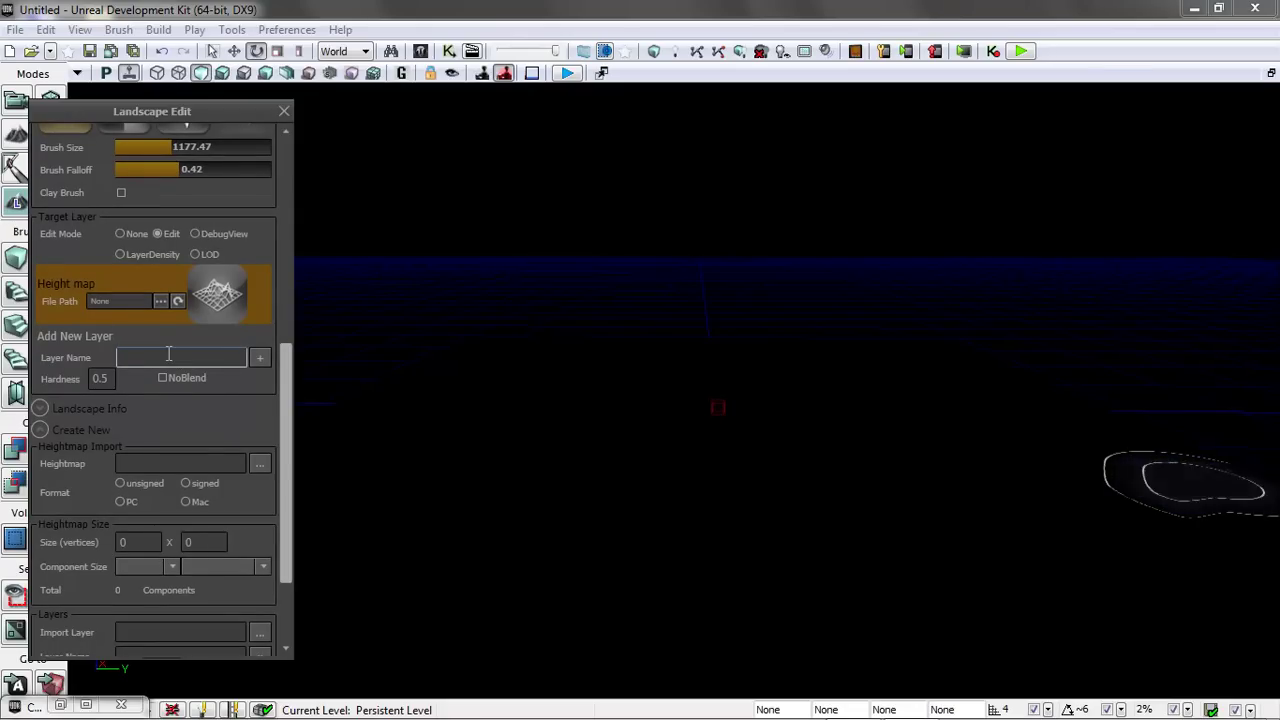
{"action": "left_click", "coordinate": [263, 359]}
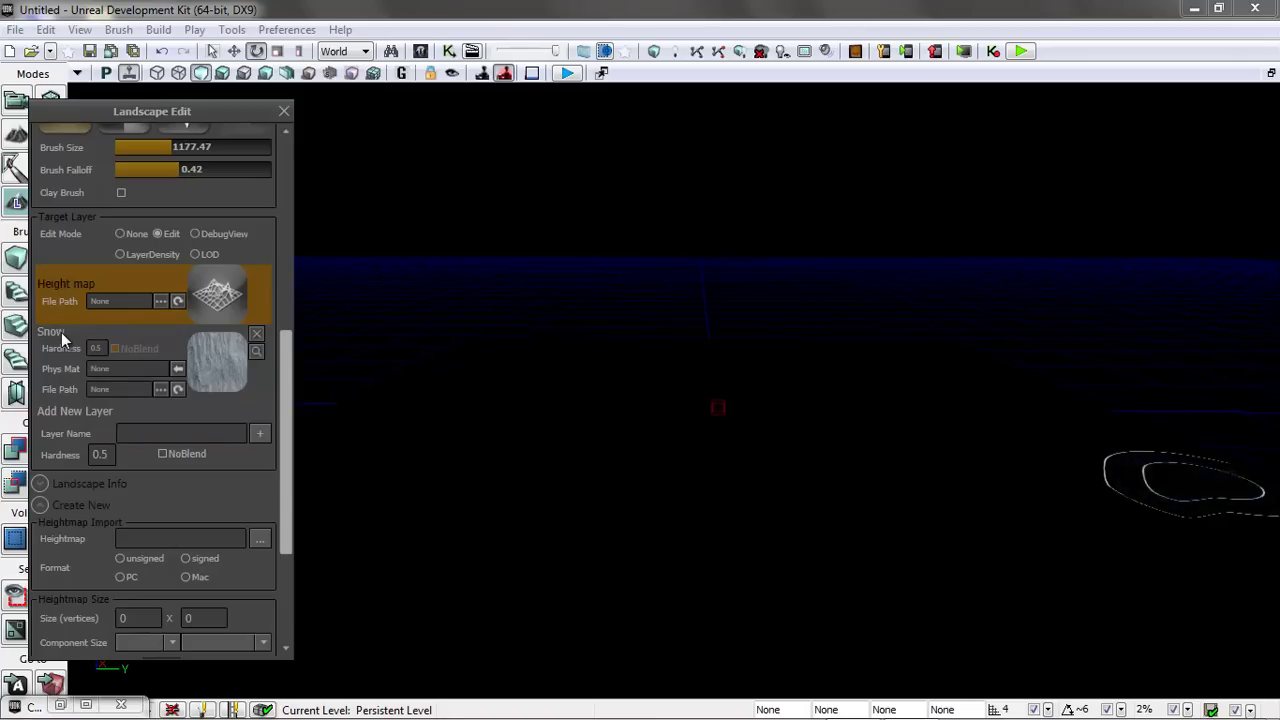
{"action": "left_click", "coordinate": [162, 433]}
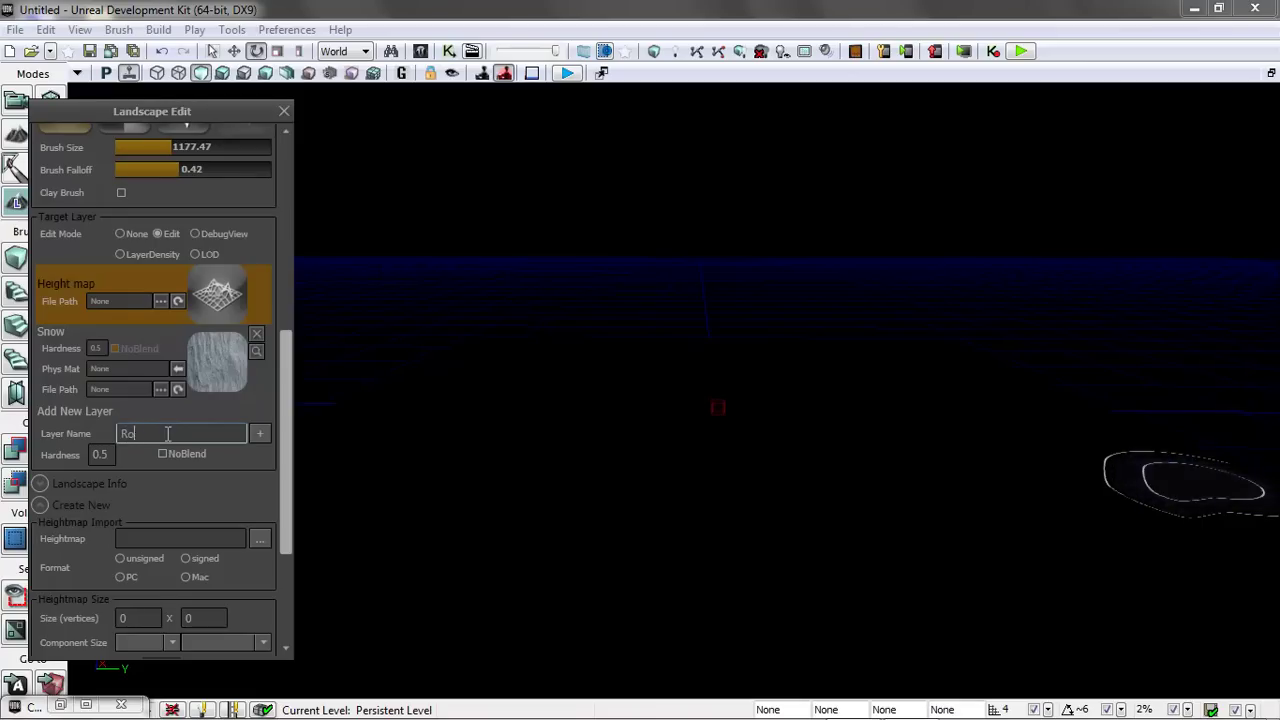
{"action": "left_click", "coordinate": [259, 434]}
{"action": "left_click", "coordinate": [219, 507]}
{"action": "type", "text": "Grass"}
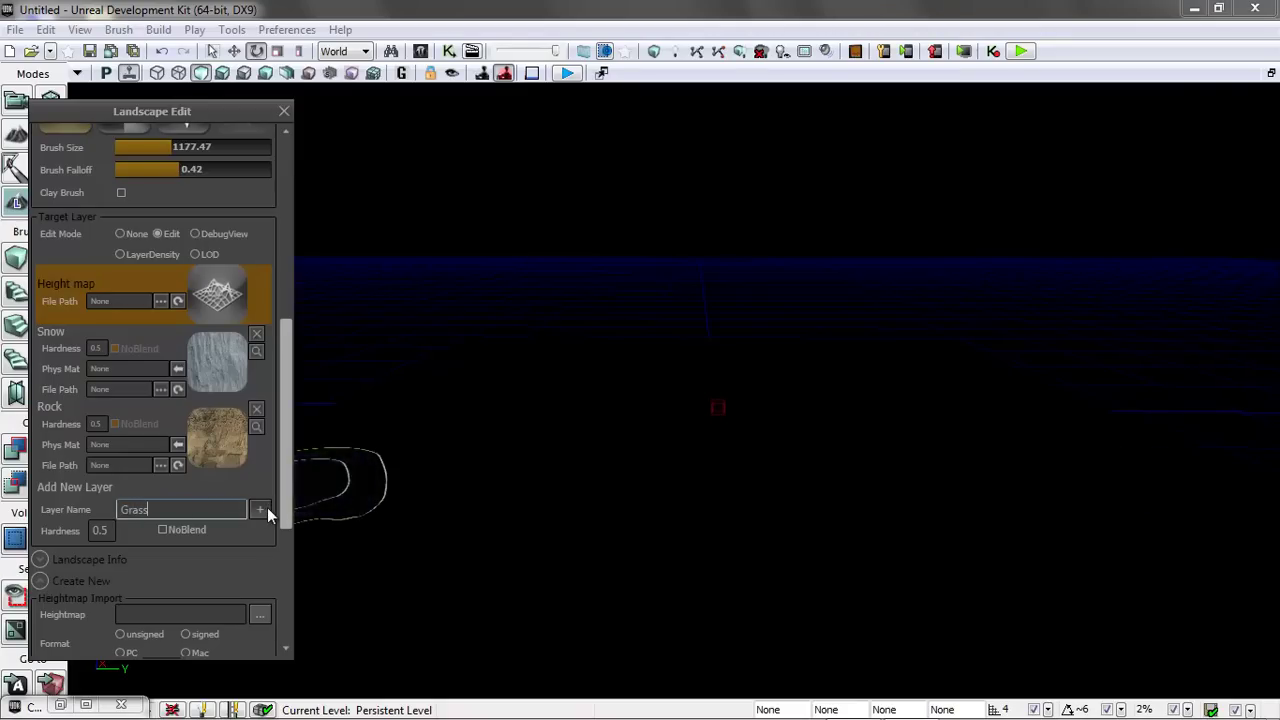
{"action": "left_click", "coordinate": [263, 507]}
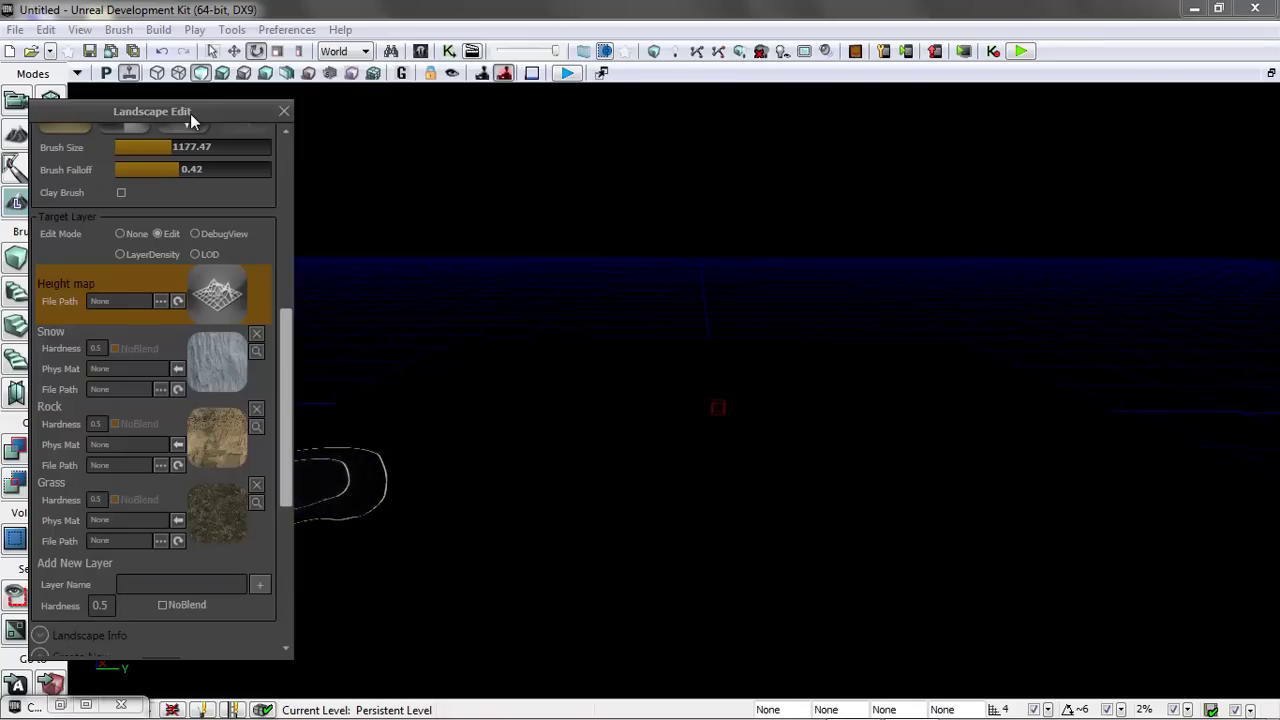
{"action": "left_click", "coordinate": [213, 519]}
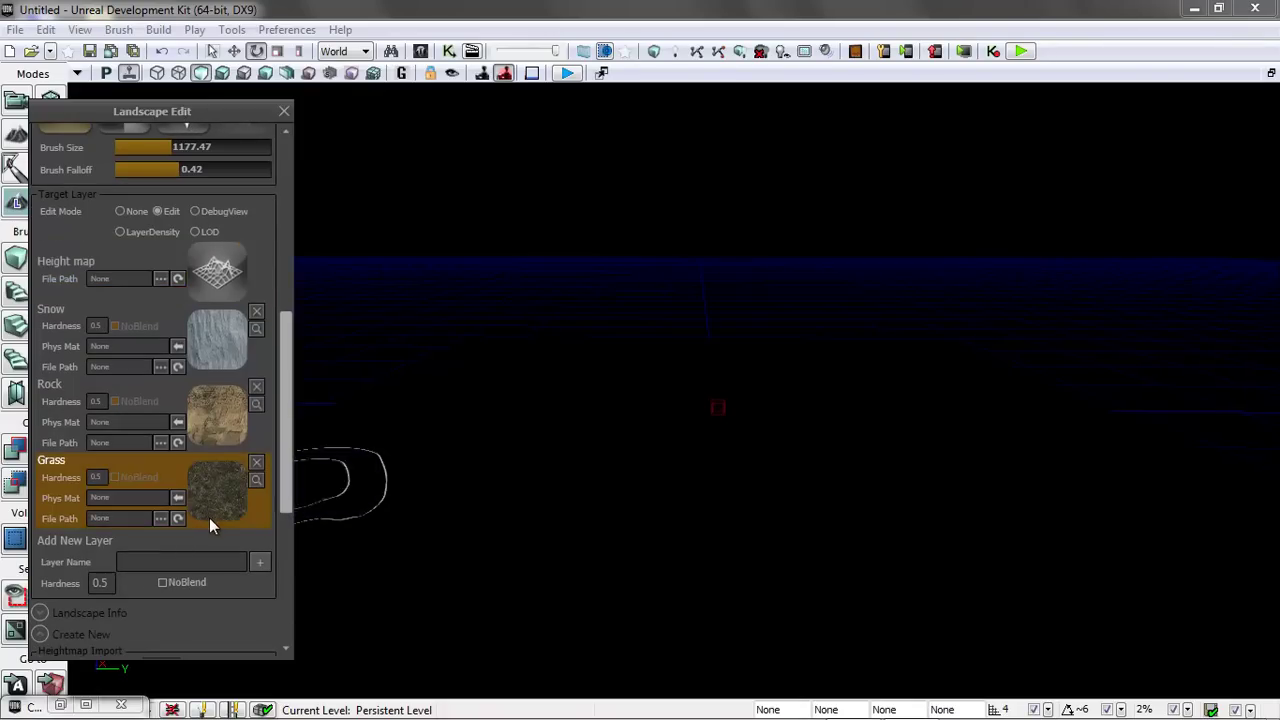
- Raise the brush size to about 3146 and paint Grass across the terrain
{"action": "left_click_drag", "start_coordinate": [287, 410], "coordinate": [302, 242]}
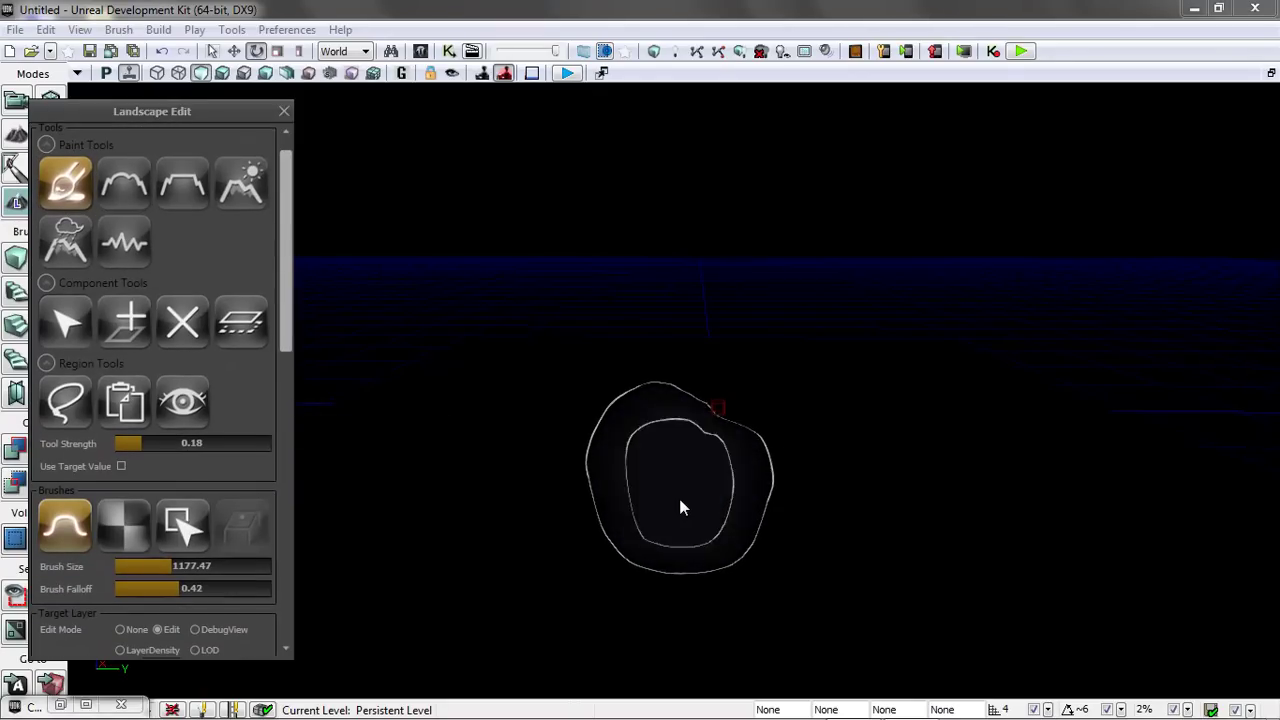
{"action": "left_click_drag", "start_coordinate": [162, 566], "coordinate": [233, 566]}
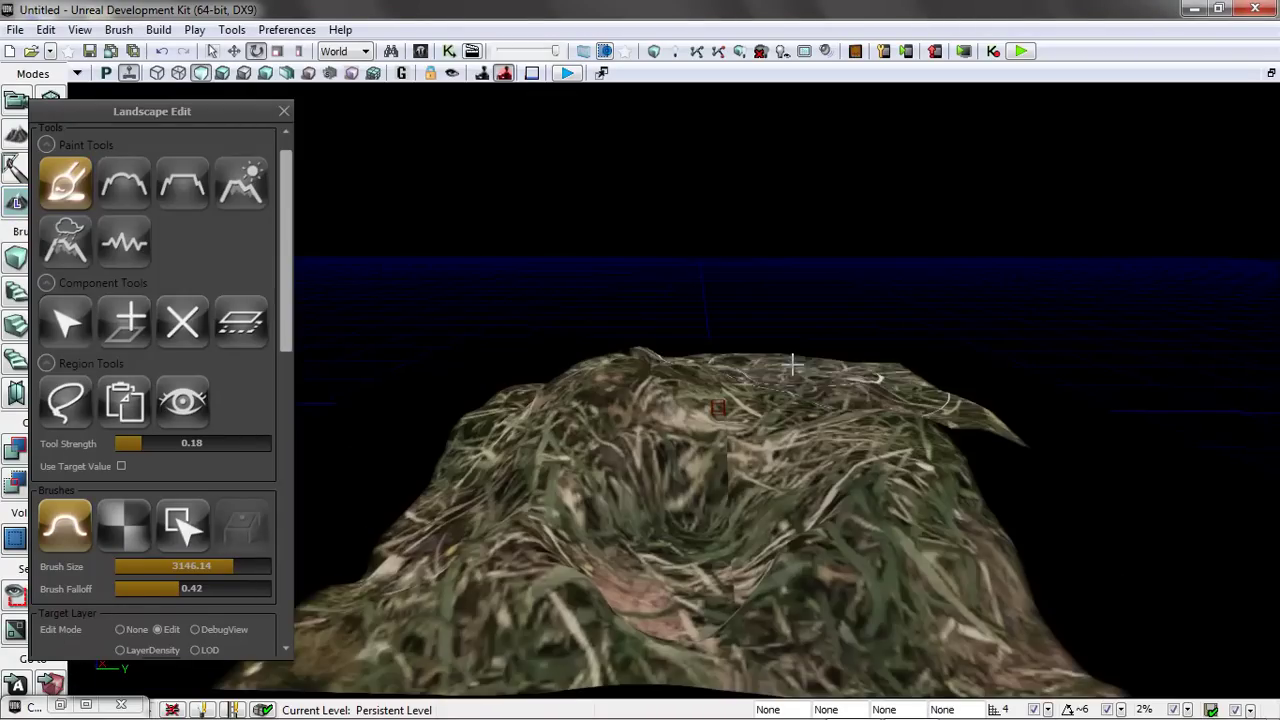
{"action": "mouse_move", "coordinate": [1088, 605]}
{"action": "left_mouse_down", "text": "ctrl"}
{"action": "mouse_move", "coordinate": [721, 458]}
{"action": "mouse_move", "coordinate": [435, 384]}
{"action": "mouse_move", "coordinate": [336, 391]}
{"action": "mouse_move", "coordinate": [347, 623]}
{"action": "mouse_move", "coordinate": [775, 617]}
{"action": "mouse_move", "coordinate": [795, 605]}
{"action": "mouse_move", "coordinate": [533, 351]}
{"action": "mouse_move", "coordinate": [558, 500]}
{"action": "mouse_move", "coordinate": [826, 518]}
{"action": "left_mouse_up", "text": "ctrl"}
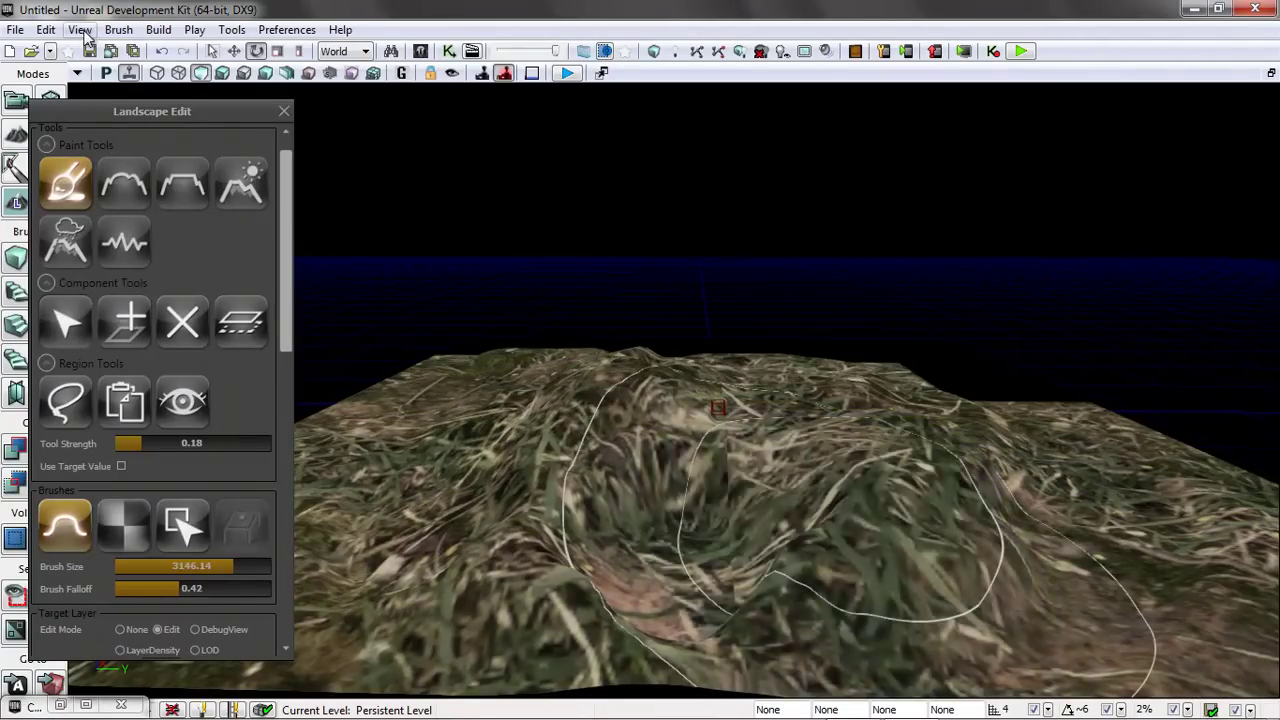
- Restore the minimized Content Browser showing landscape_mat
{"action": "left_click", "coordinate": [84, 30]}
{"action": "mouse_move", "coordinate": [120, 62]}
{"action": "left_click", "coordinate": [231, 30]}
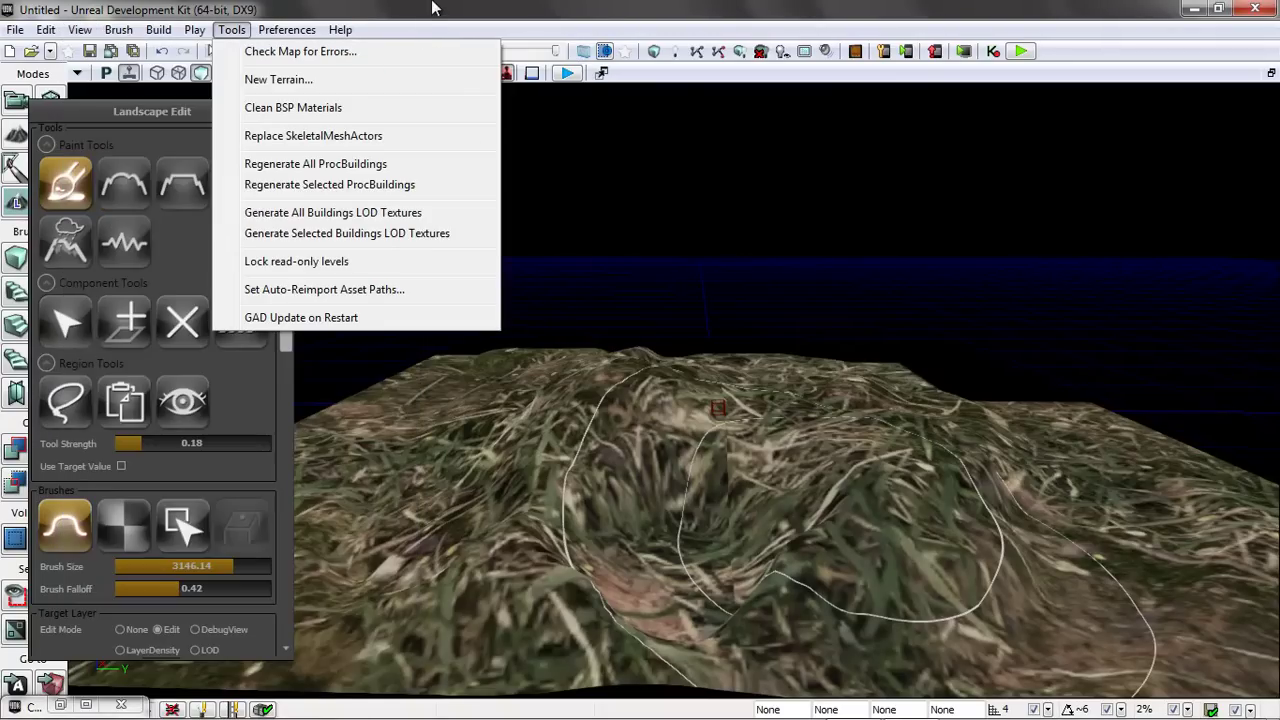
{"action": "left_click", "coordinate": [55, 707]}
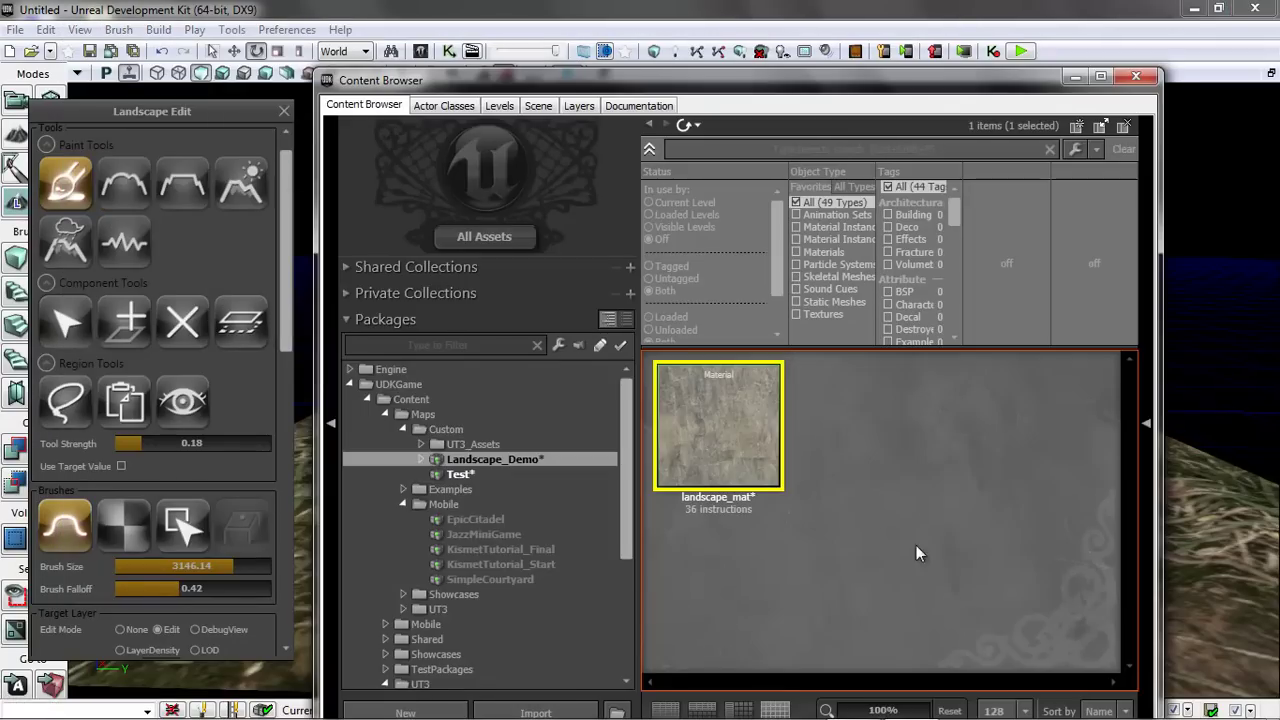
- Open landscape_mat and add a TerrainCoords node to its graph
{"action": "double_click", "coordinate": [708, 428]}
{"action": "left_click_drag", "start_coordinate": [1100, 209], "coordinate": [946, 252]}
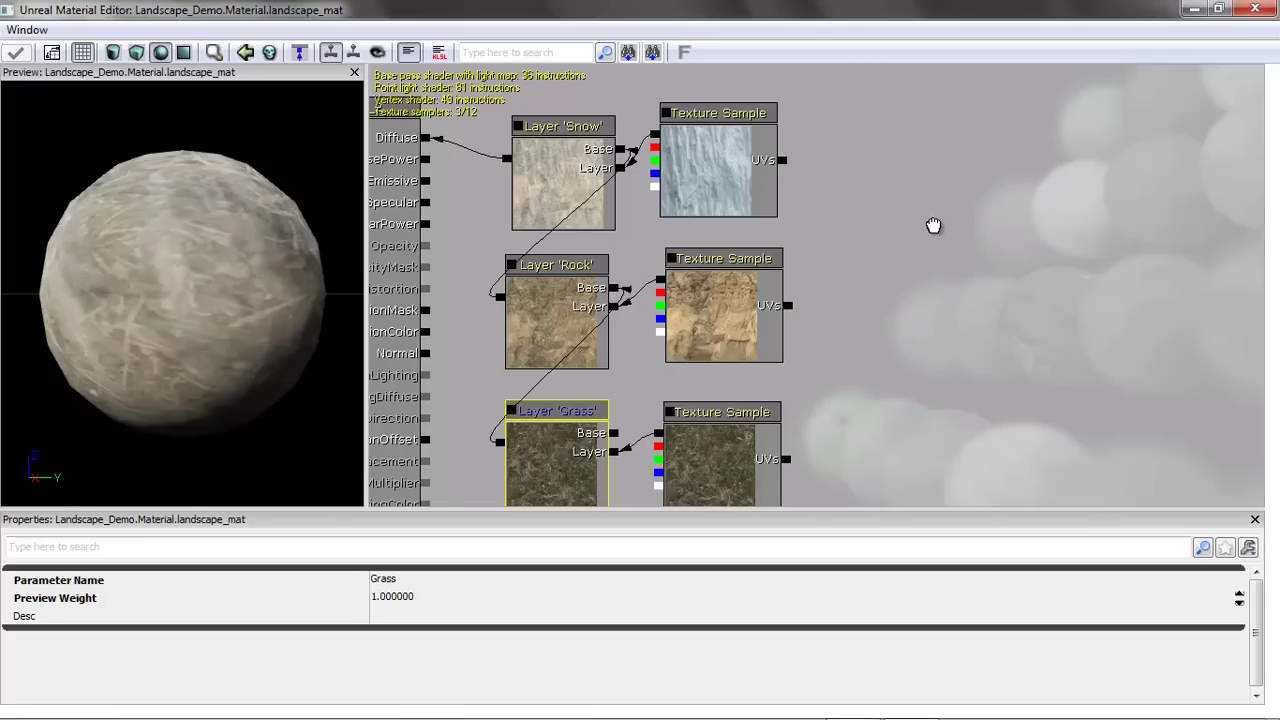
{"action": "right_click", "coordinate": [938, 227]}
{"action": "mouse_move", "coordinate": [1010, 516]}
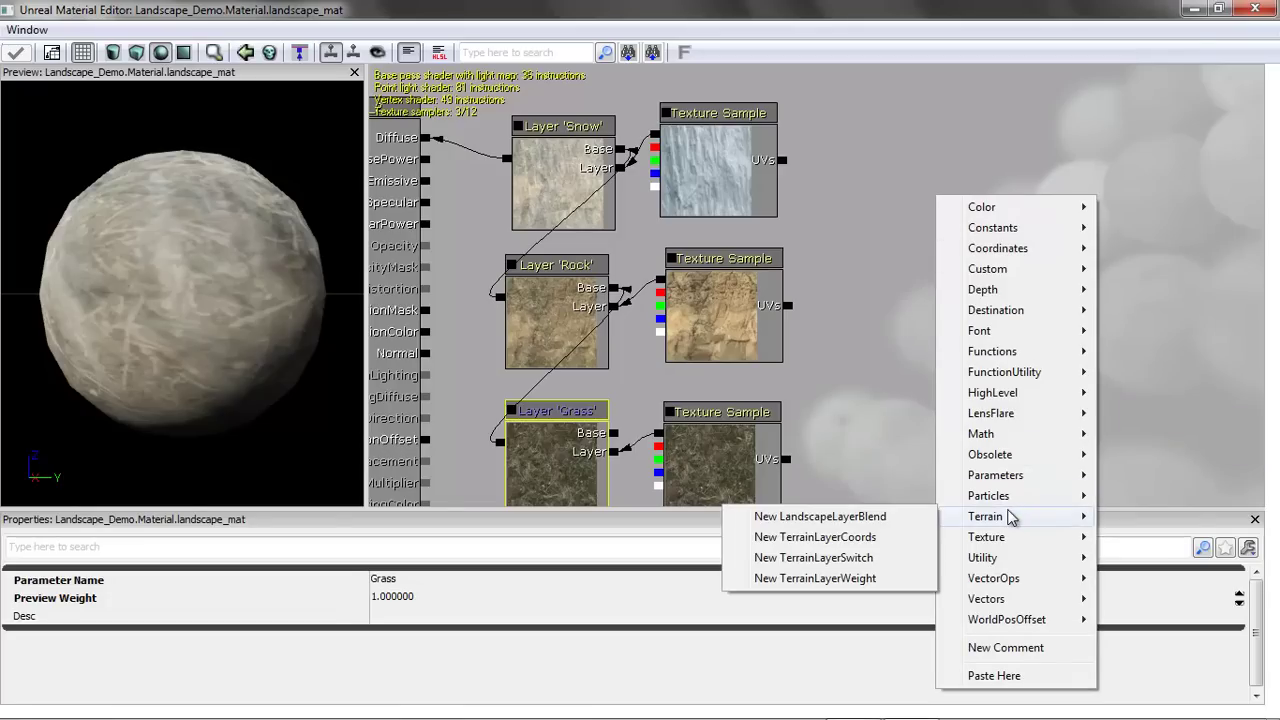
{"action": "left_click", "coordinate": [868, 541]}
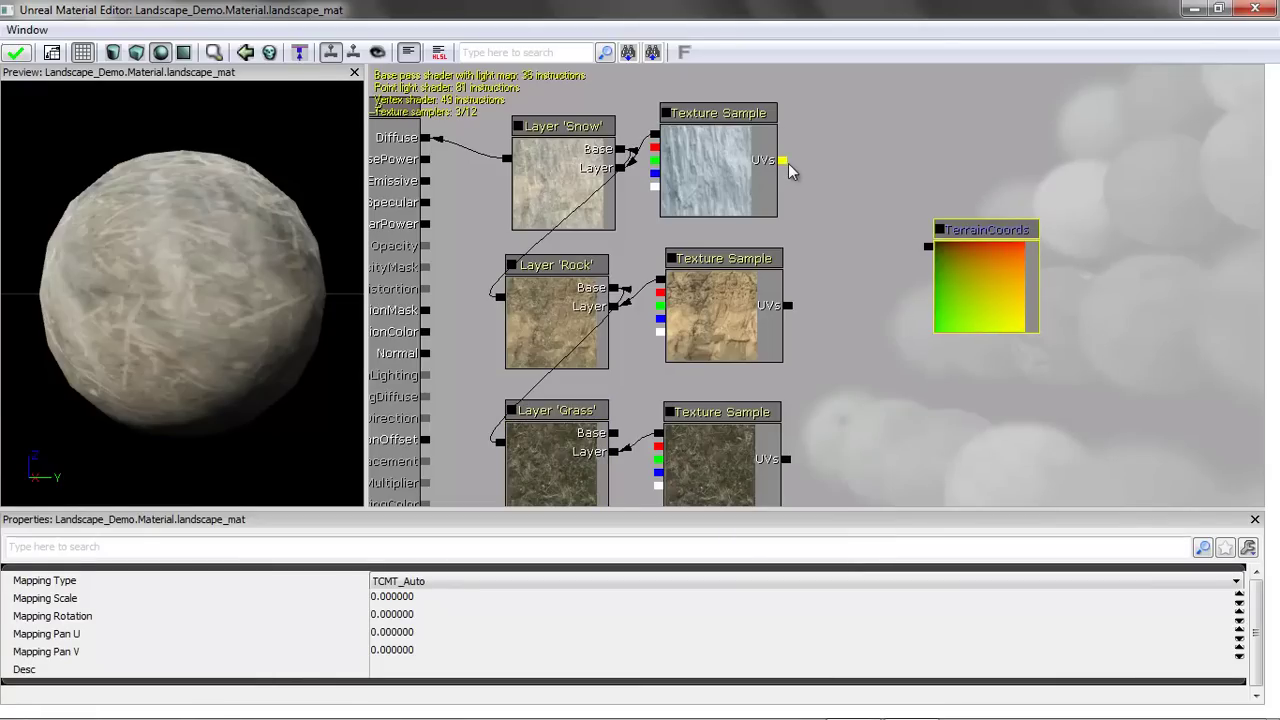
- Wire TerrainCoords into the Snow, Rock and Grass texture UVs, apply, and minimize the editor
{"action": "left_click_drag", "start_coordinate": [788, 170], "coordinate": [929, 246]}
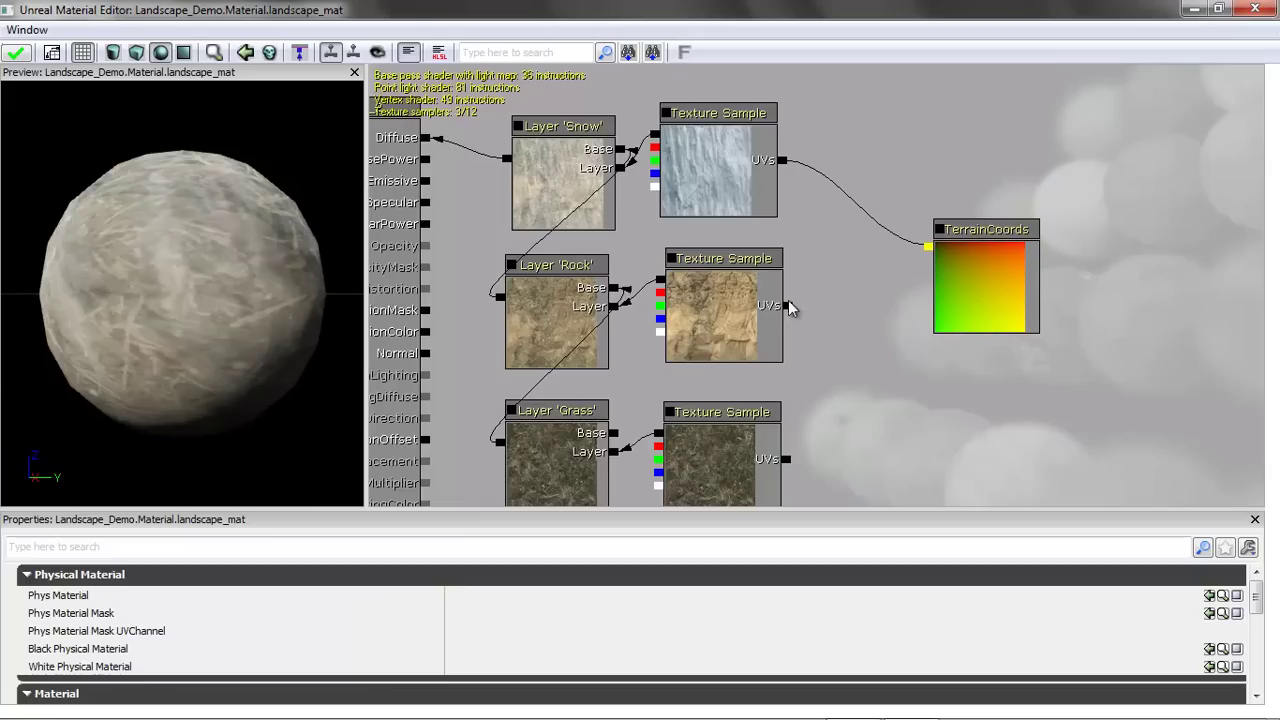
{"action": "left_click_drag", "start_coordinate": [788, 307], "coordinate": [930, 258]}
{"action": "left_click_drag", "start_coordinate": [787, 461], "coordinate": [931, 252]}
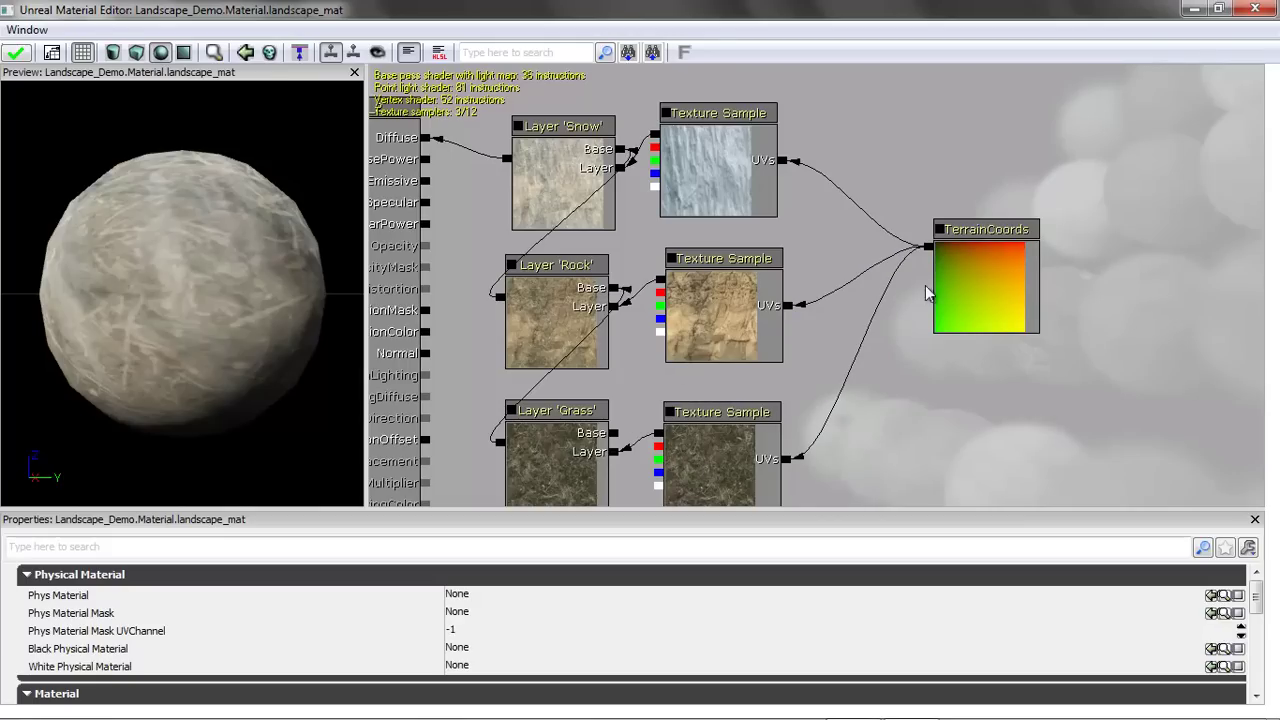
{"action": "left_click", "coordinate": [983, 283]}
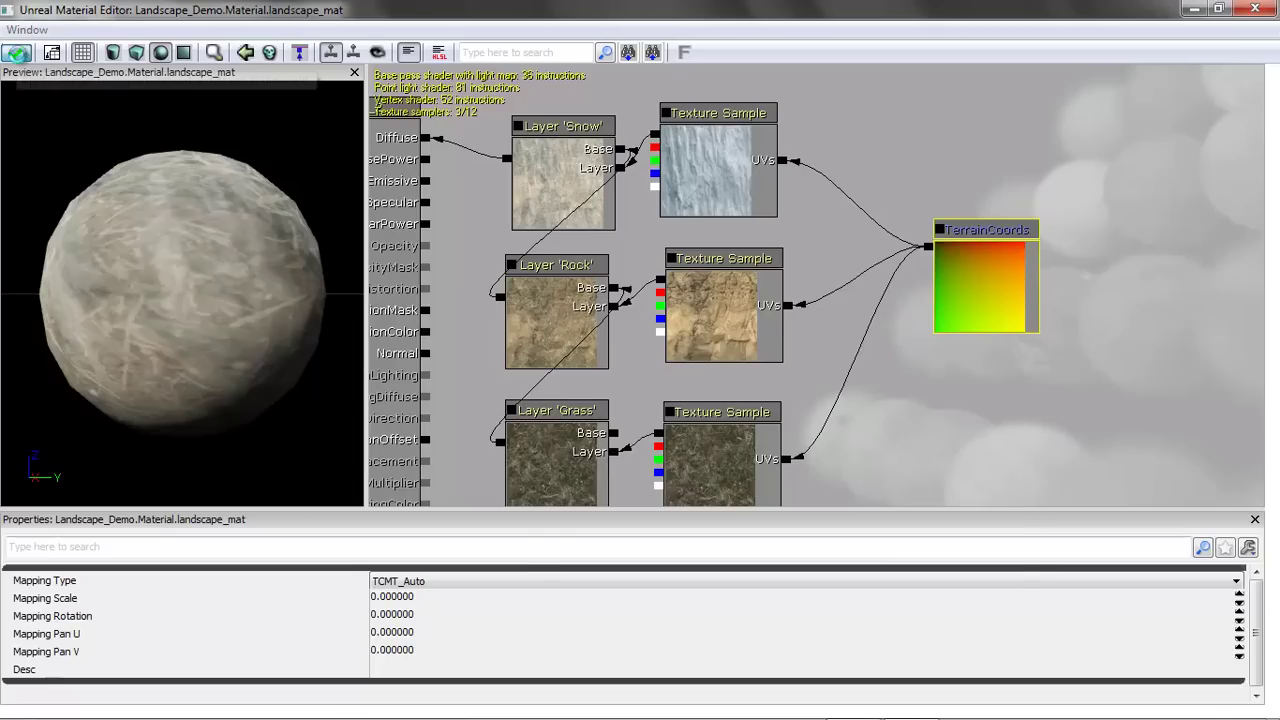
{"action": "left_click", "coordinate": [17, 55]}
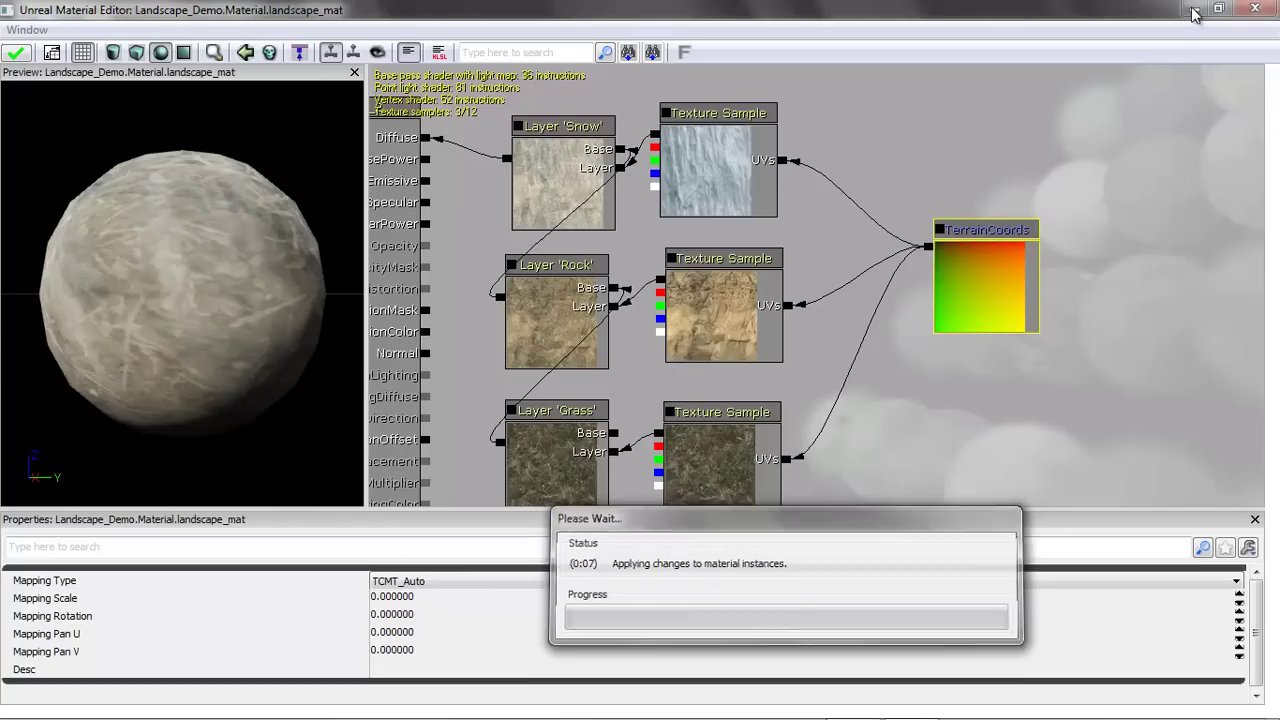
{"action": "left_click", "coordinate": [1195, 10]}
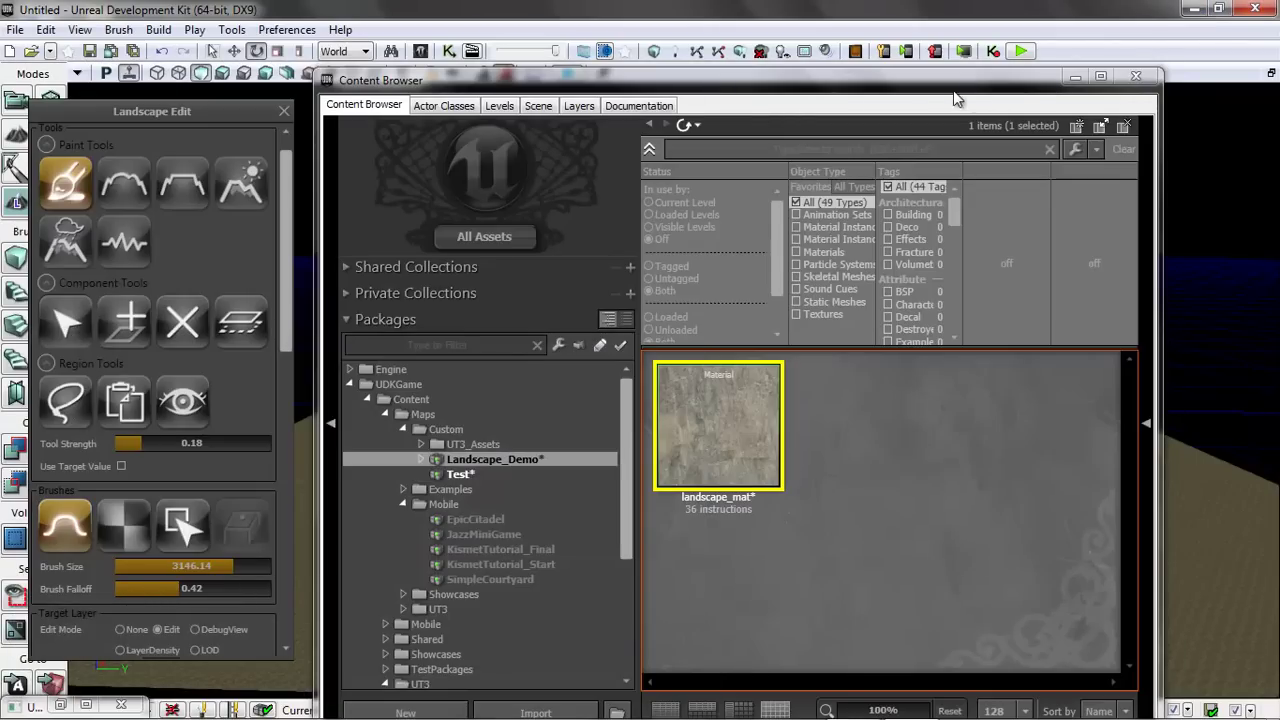
- Reopen landscape_mat, set TerrainCoords Mapping Scale to 5, apply, and minimize the editor
{"action": "left_click_drag", "start_coordinate": [929, 86], "coordinate": [1191, 87]}
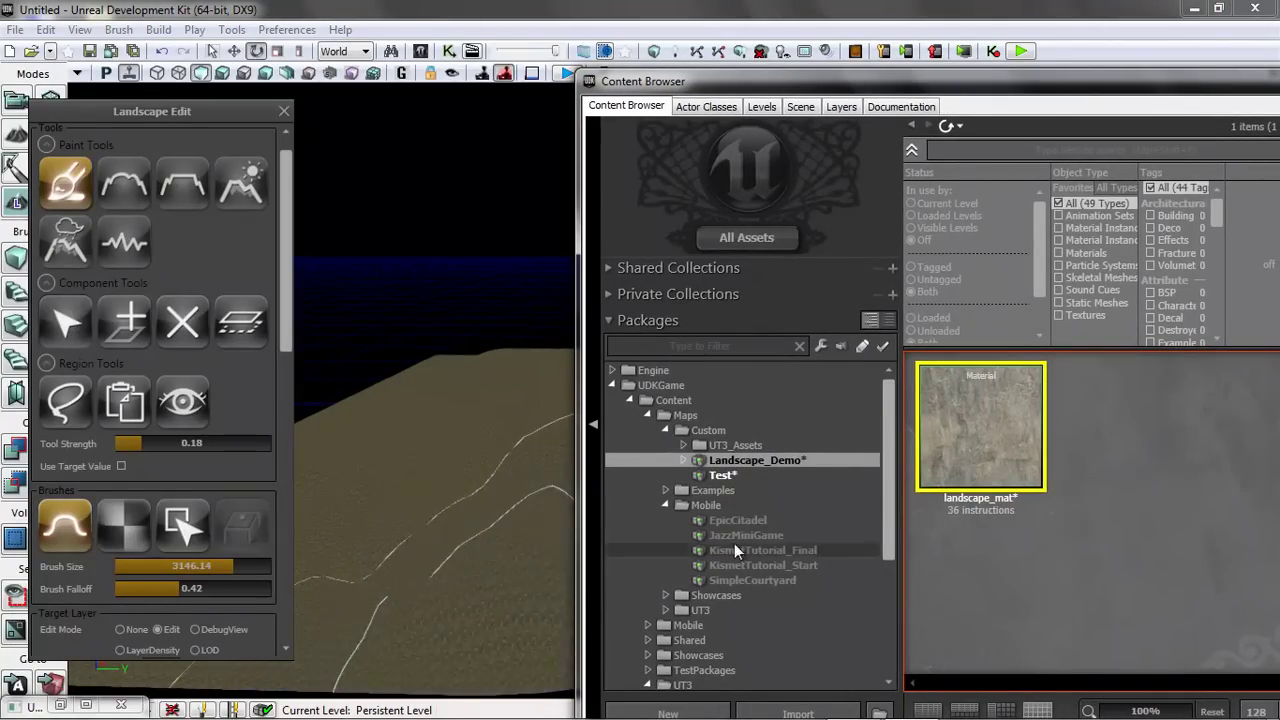
{"action": "double_click", "coordinate": [966, 428]}
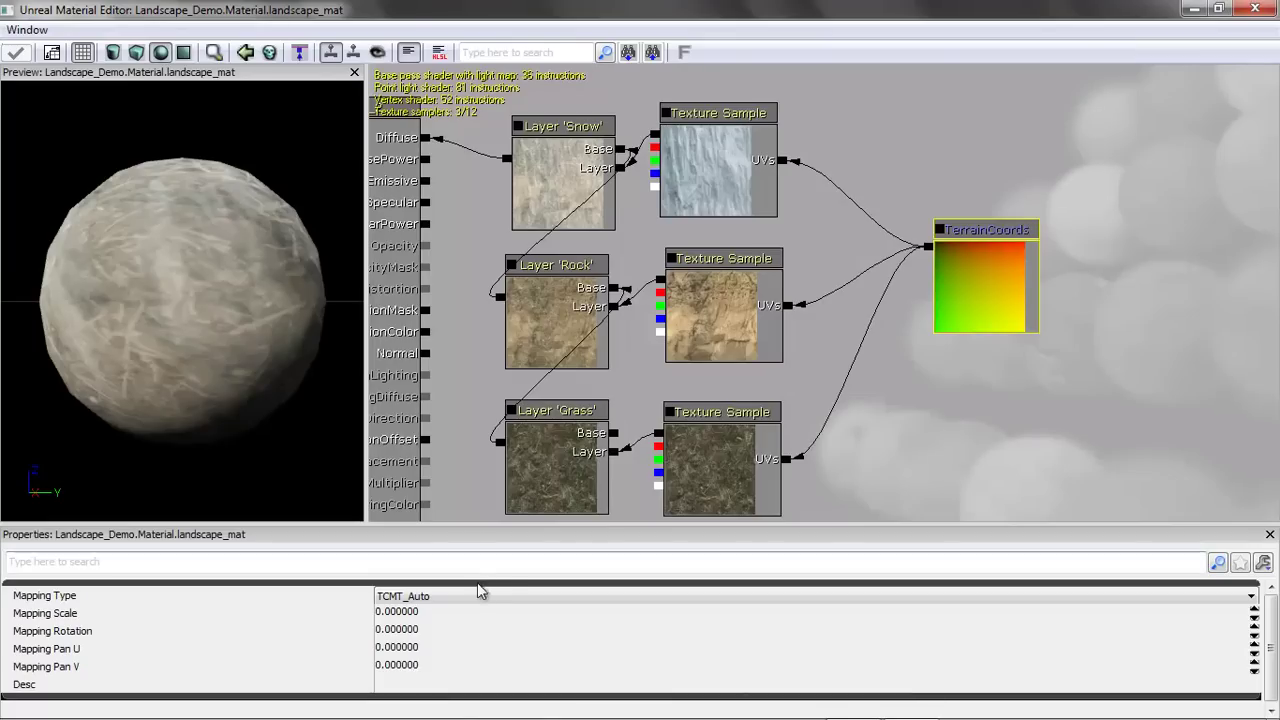
{"action": "left_click", "coordinate": [432, 613]}
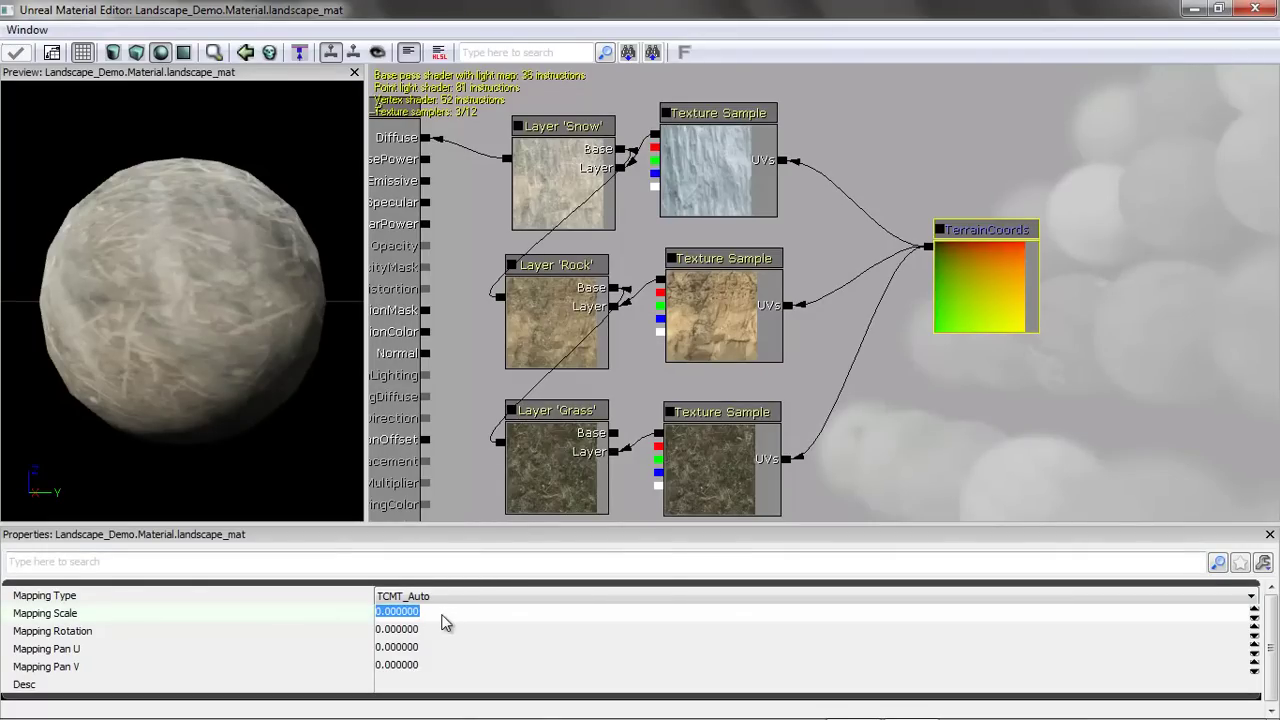
{"action": "type", "text": "5"}
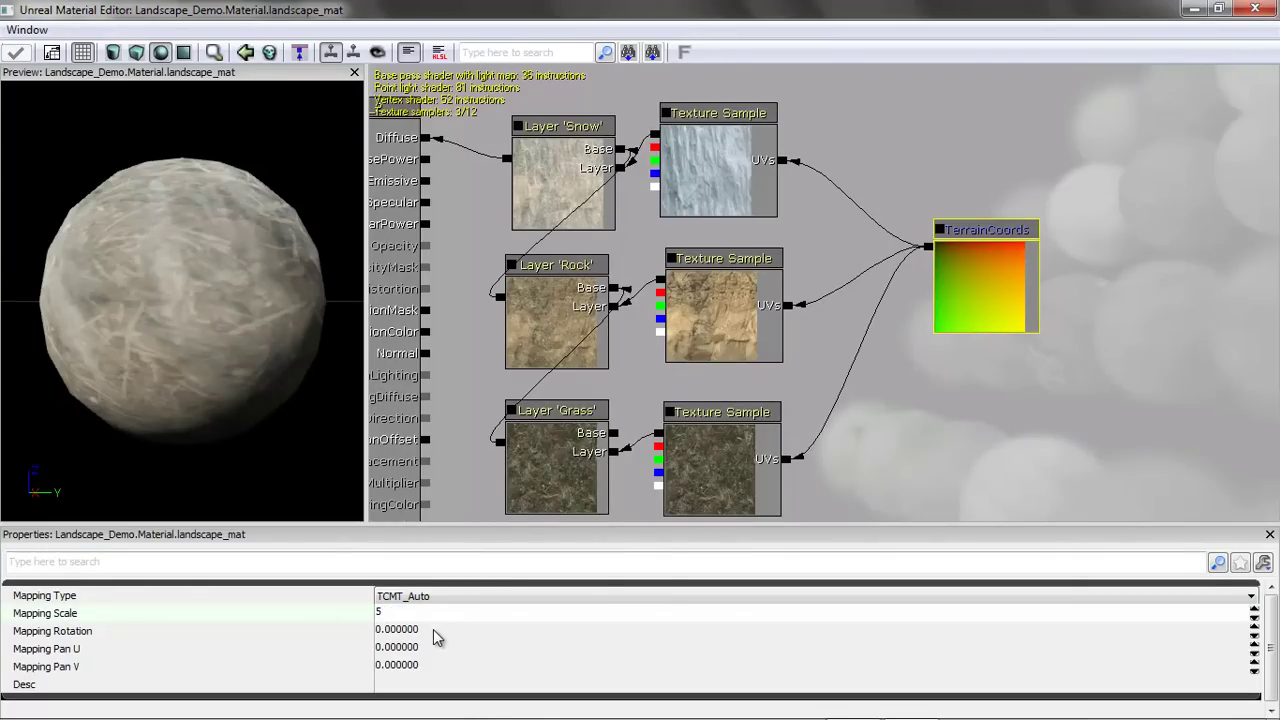
{"action": "left_click", "coordinate": [435, 630]}
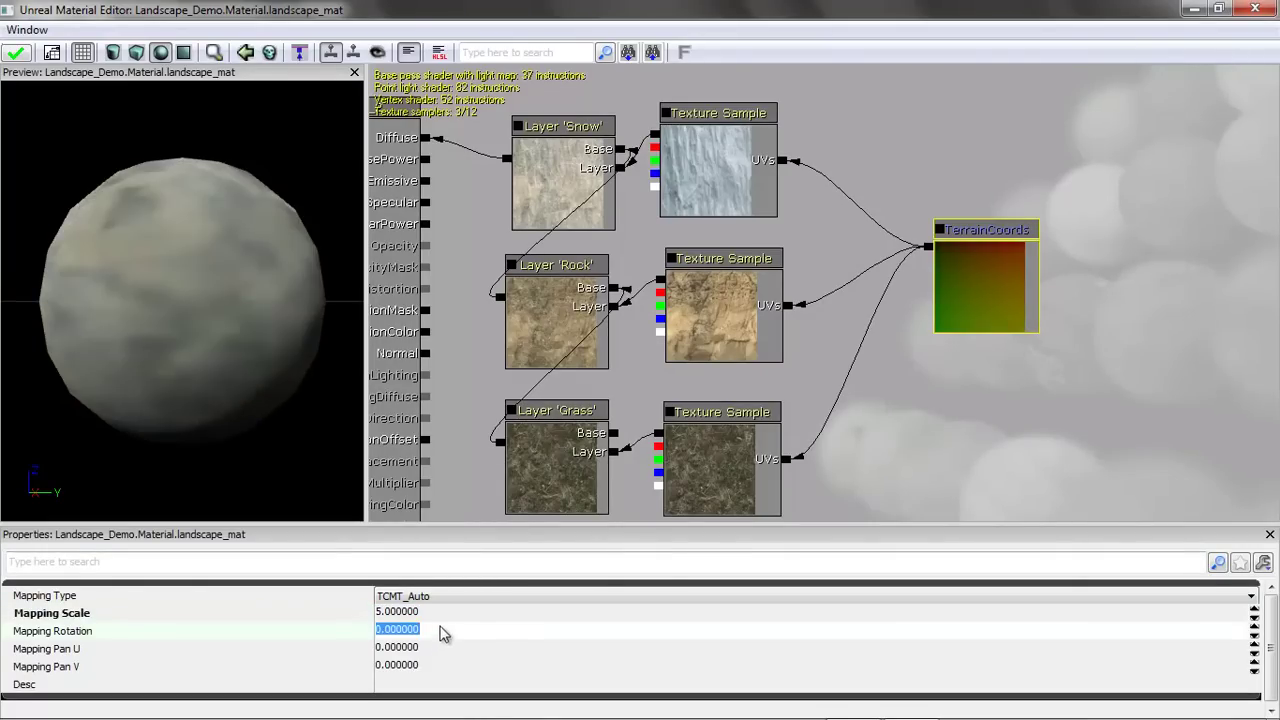
{"action": "left_click", "coordinate": [20, 54]}
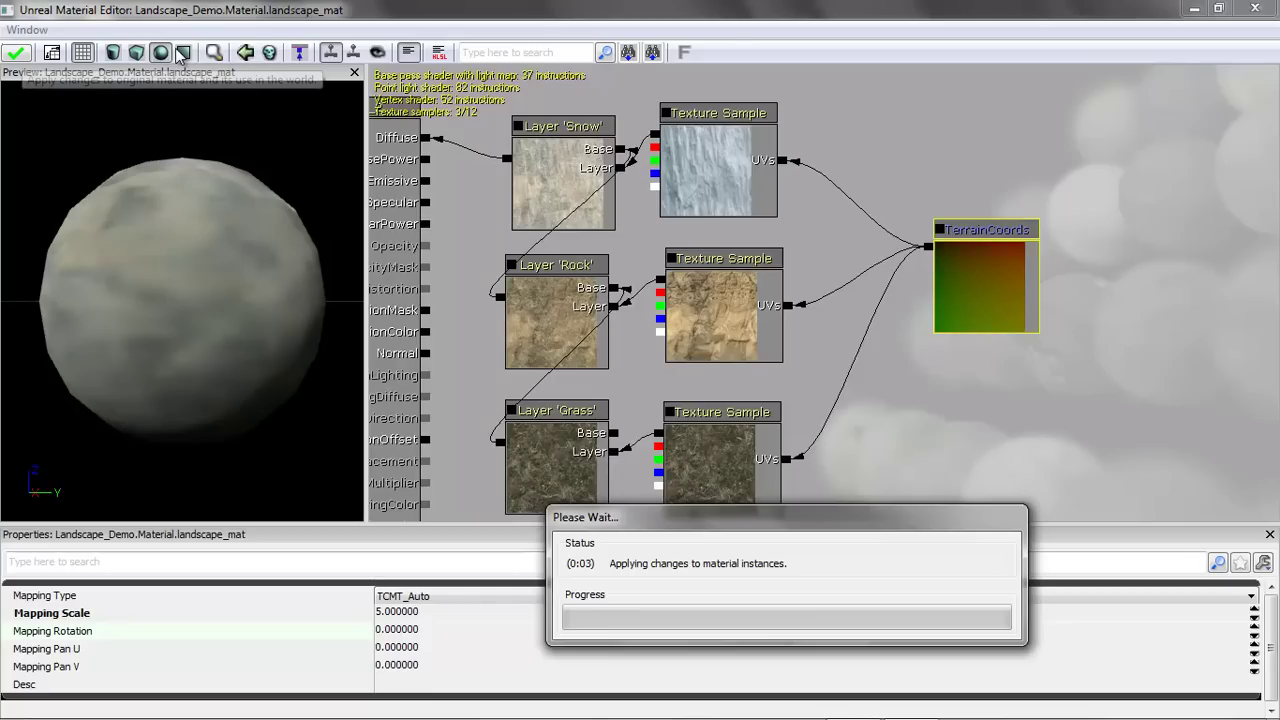
{"action": "left_click", "coordinate": [1194, 10]}
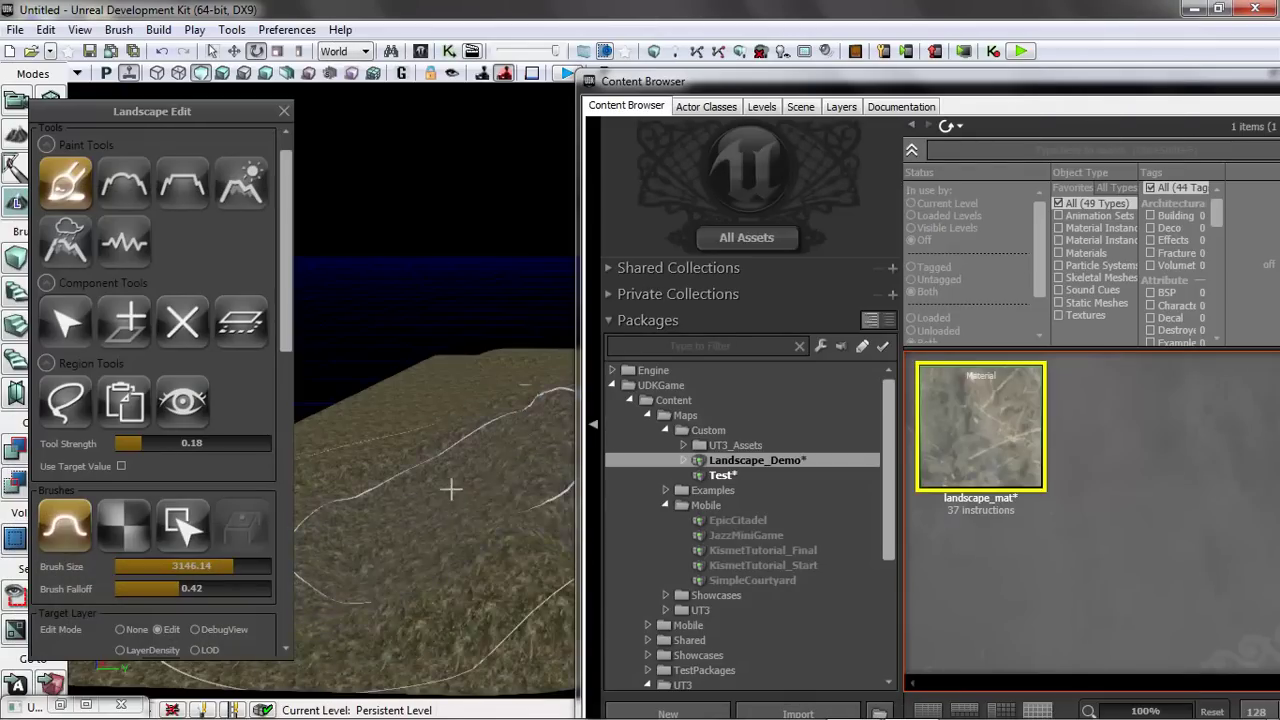
- Switch the viewport to Lit view mode and select Snow as the paint layer
{"action": "left_click_drag", "start_coordinate": [457, 400], "coordinate": [380, 660]}
{"action": "left_click", "coordinate": [226, 75]}
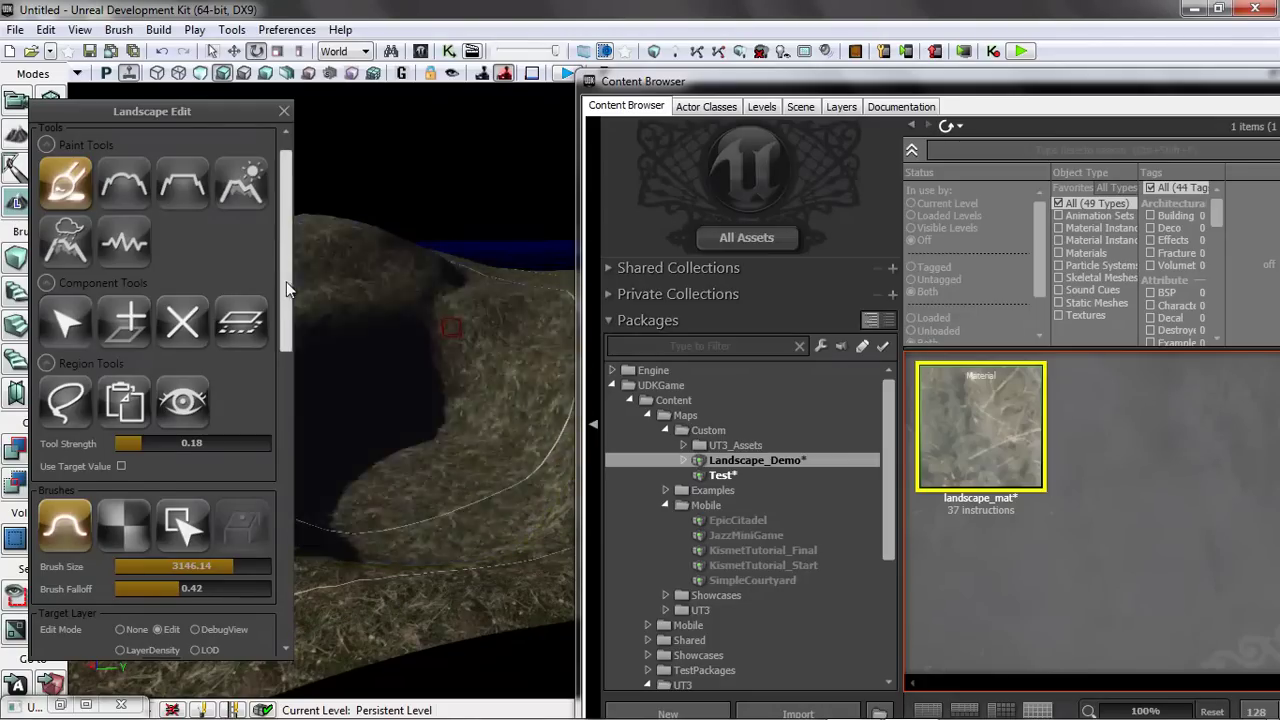
{"action": "left_click_drag", "start_coordinate": [286, 281], "coordinate": [279, 406]}
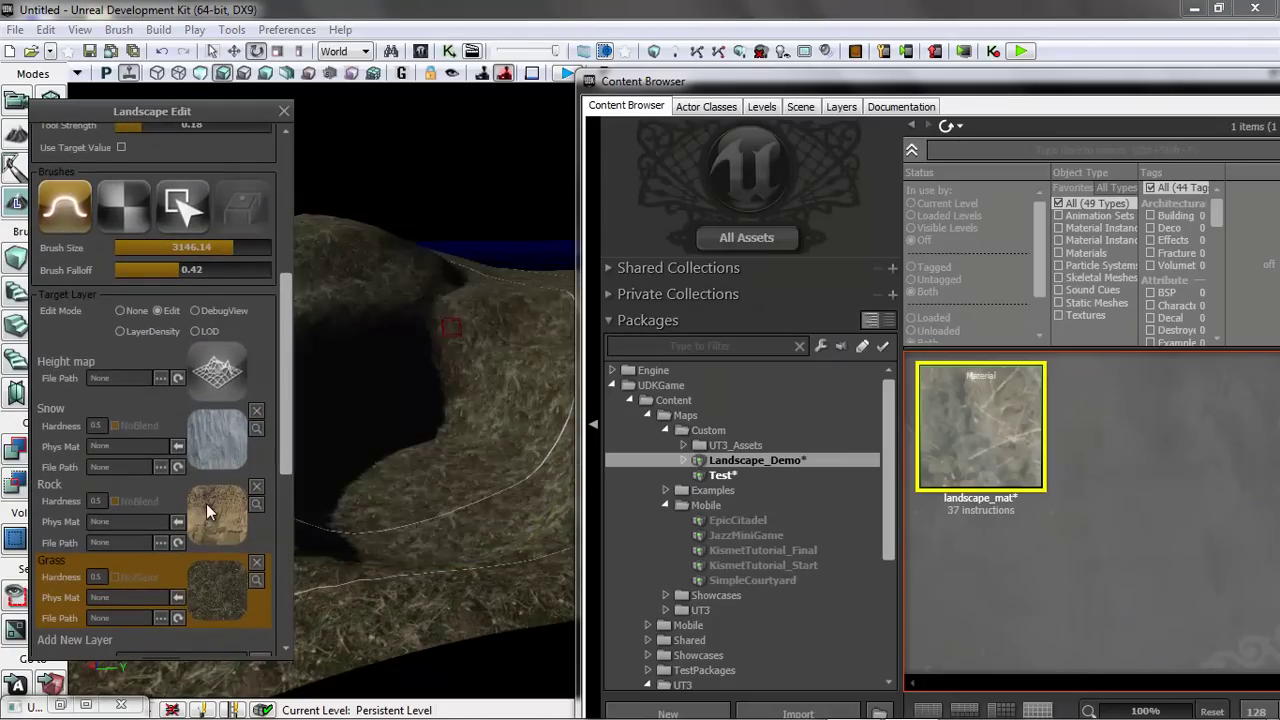
{"action": "left_click", "coordinate": [212, 506]}
{"action": "left_click", "coordinate": [208, 437]}
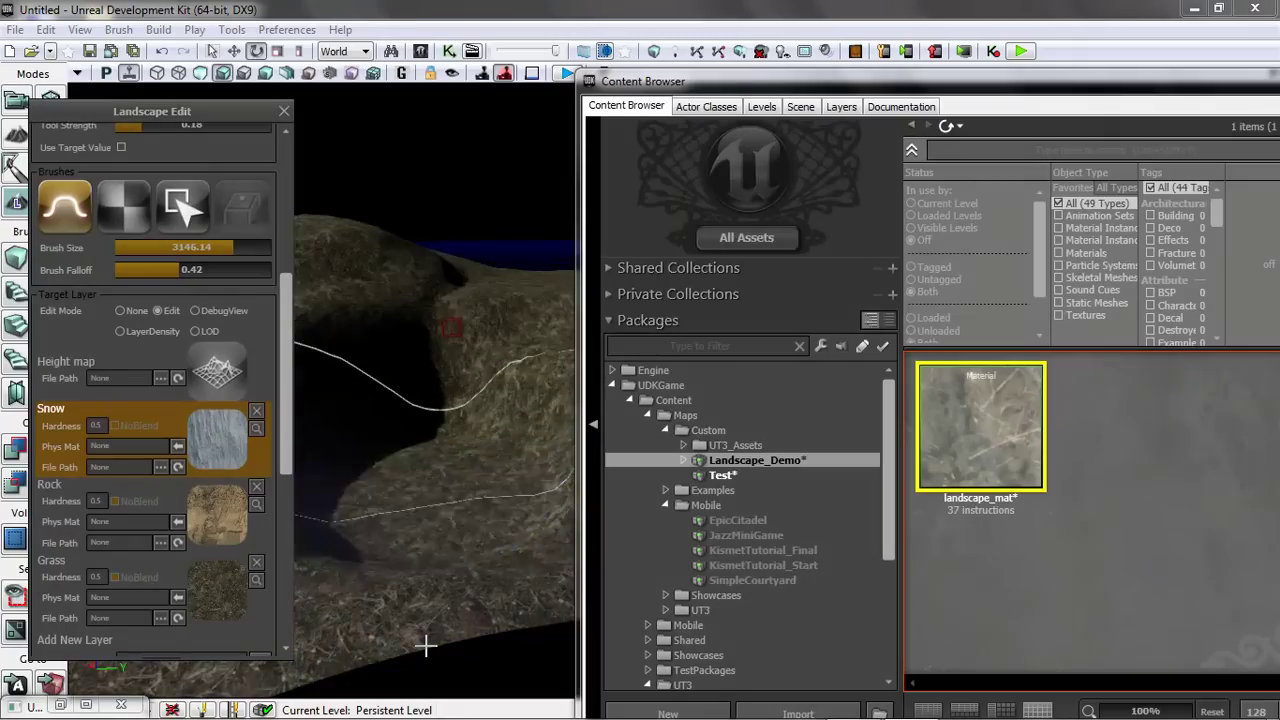
{"action": "right_click_drag", "start_coordinate": [430, 646], "coordinate": [457, 529]}
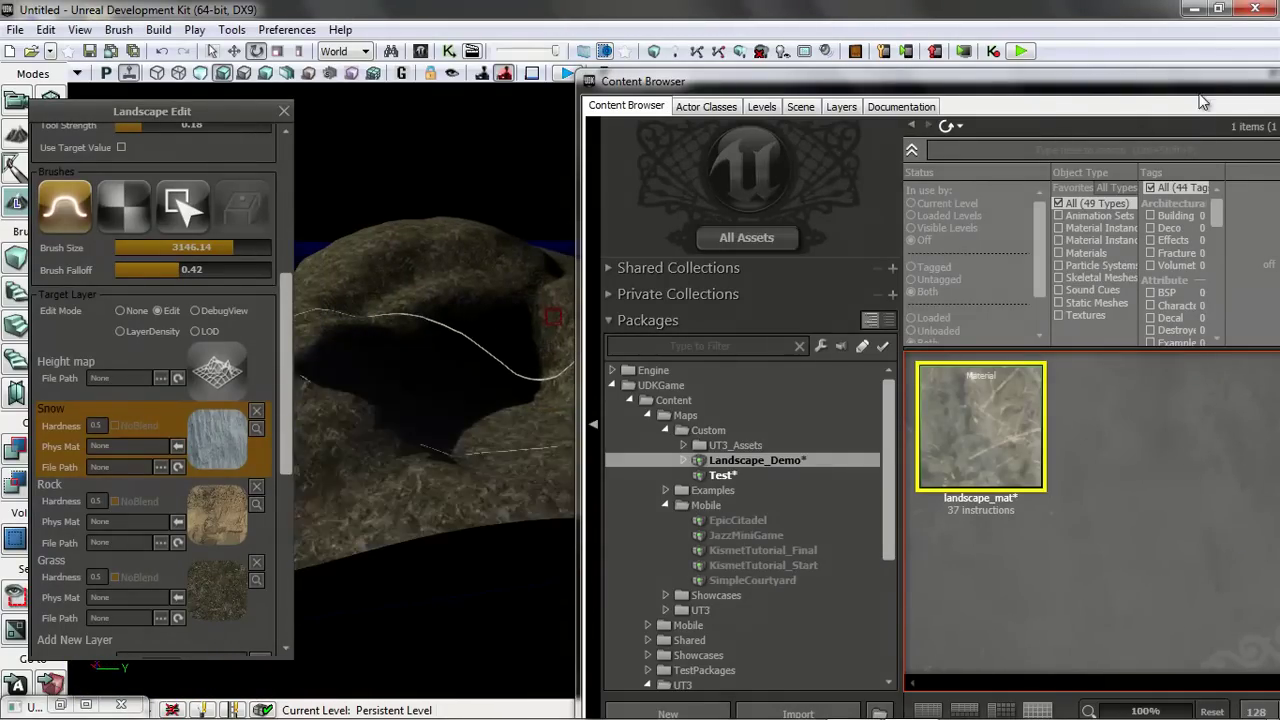
- Close the Content Browser and shrink the paint brush to about 518.38
{"action": "left_click_drag", "start_coordinate": [1207, 91], "coordinate": [969, 75]}
{"action": "left_click", "coordinate": [1160, 66]}
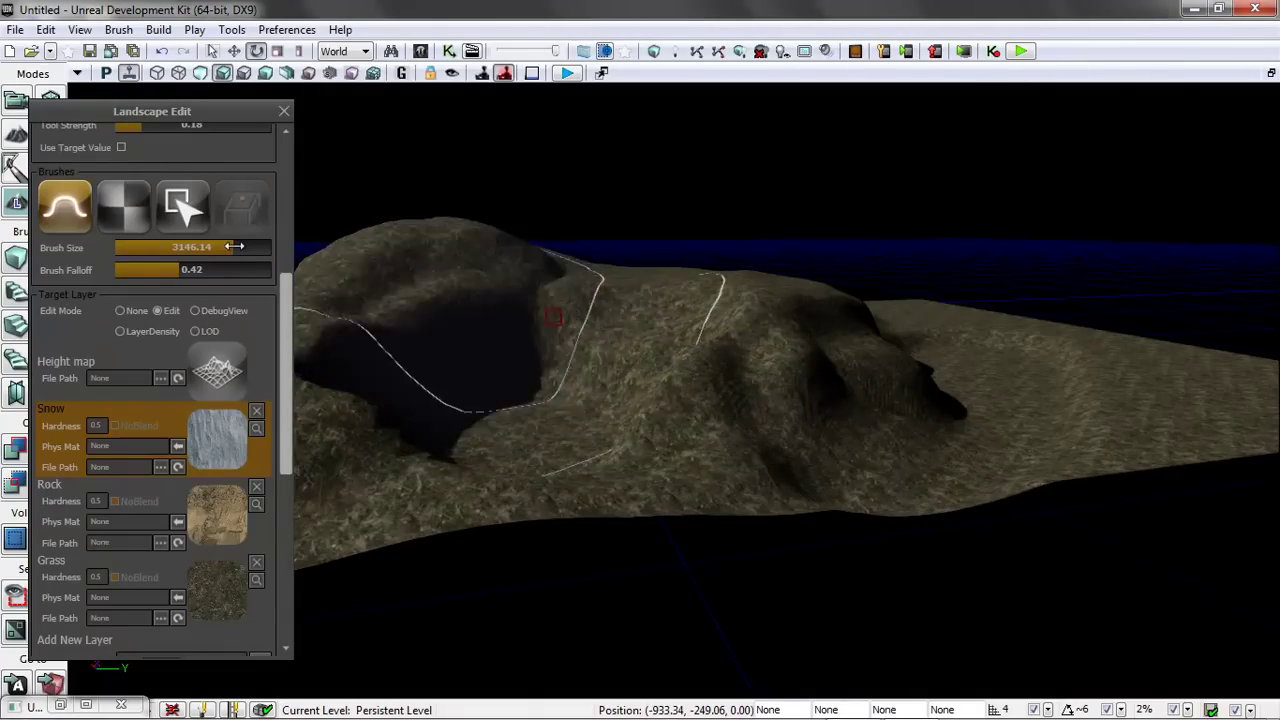
{"action": "mouse_move", "coordinate": [234, 246]}
{"action": "left_mouse_down"}
{"action": "mouse_move", "coordinate": [165, 246]}
{"action": "mouse_move", "coordinate": [192, 268]}
{"action": "mouse_move", "coordinate": [140, 268]}
{"action": "mouse_move", "coordinate": [203, 262]}
{"action": "mouse_move", "coordinate": [140, 248]}
{"action": "left_mouse_up"}
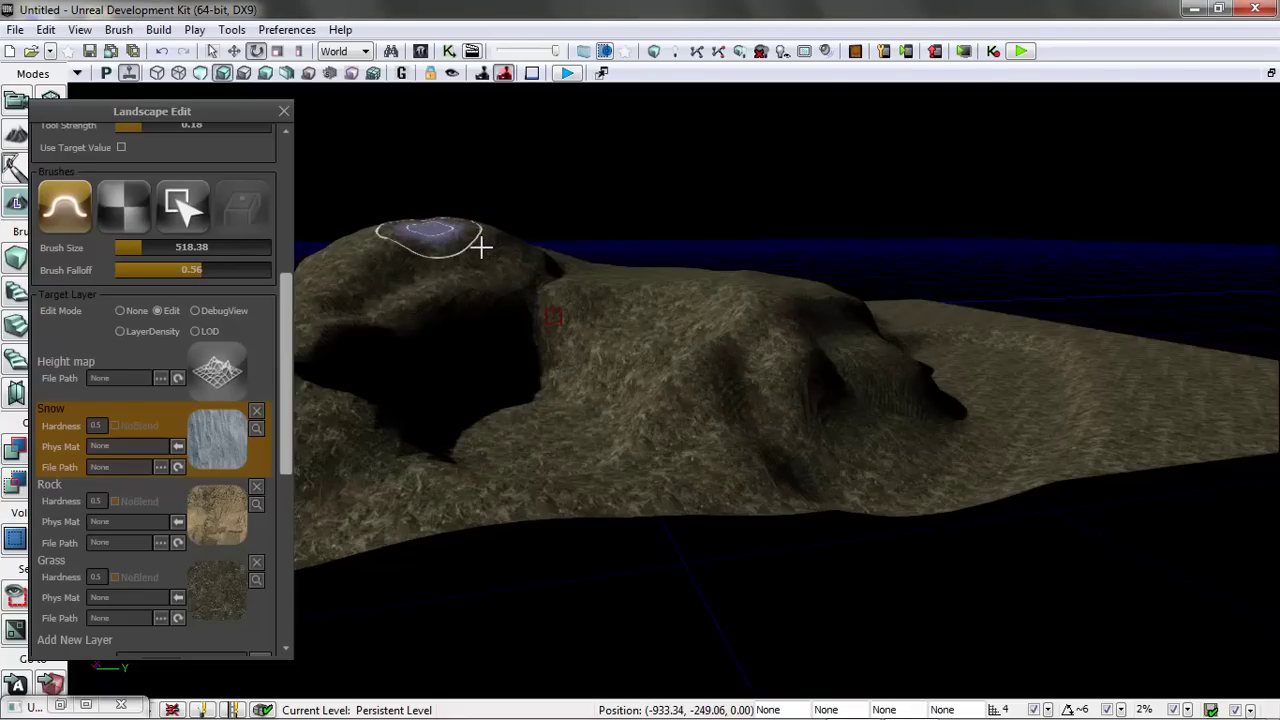
- Paint snow across the hilltop, the saddle and the far ridge
{"action": "left_click_drag", "start_coordinate": [486, 250], "coordinate": [393, 234]}
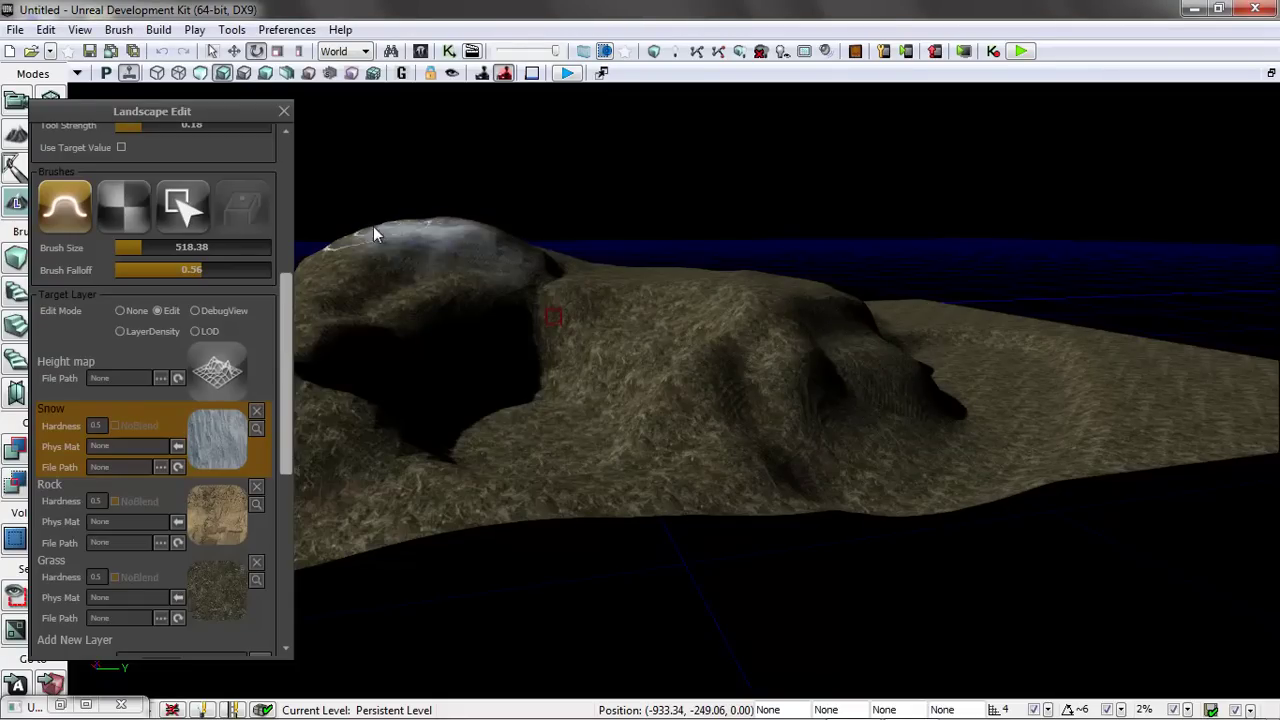
{"action": "mouse_move", "coordinate": [345, 272]}
{"action": "left_mouse_down"}
{"action": "mouse_move", "coordinate": [400, 263]}
{"action": "mouse_move", "coordinate": [427, 230]}
{"action": "mouse_move", "coordinate": [434, 243]}
{"action": "mouse_move", "coordinate": [423, 257]}
{"action": "mouse_move", "coordinate": [365, 229]}
{"action": "left_mouse_up"}
{"action": "left_click_drag", "start_coordinate": [389, 275], "coordinate": [445, 287]}
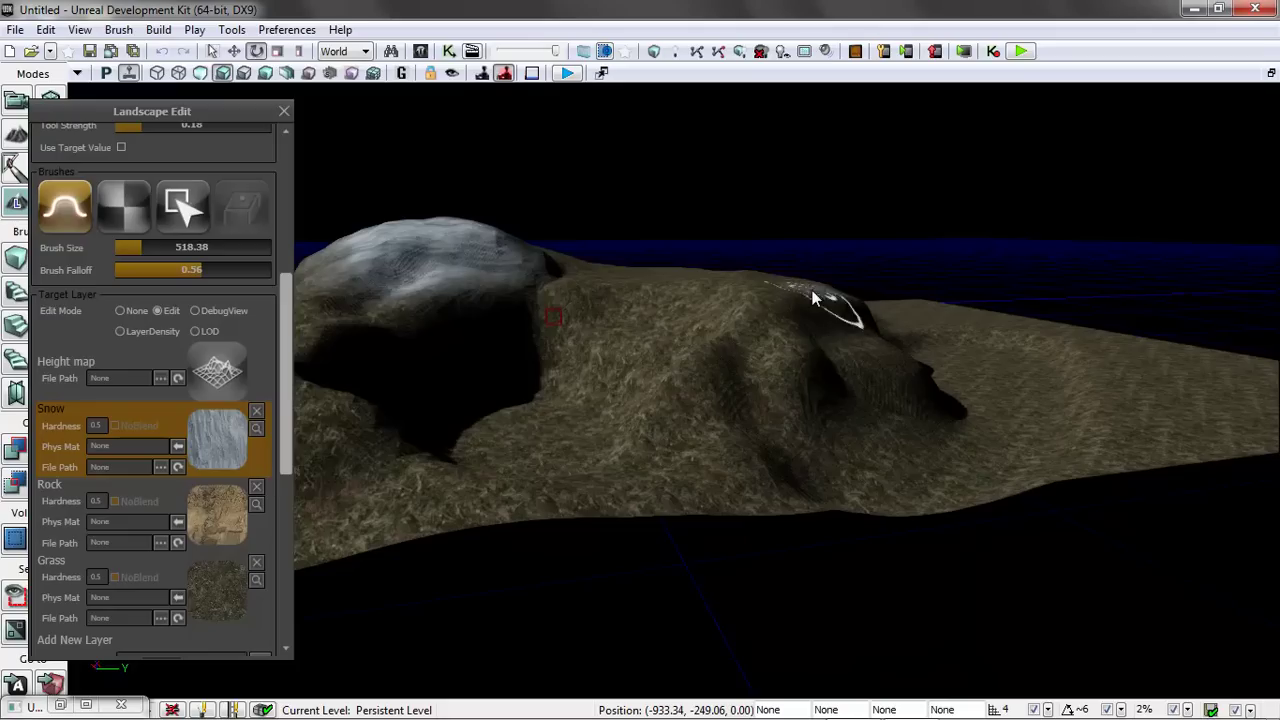
{"action": "mouse_move", "coordinate": [829, 289]}
{"action": "left_mouse_down"}
{"action": "mouse_move", "coordinate": [766, 304]}
{"action": "mouse_move", "coordinate": [760, 326]}
{"action": "mouse_move", "coordinate": [724, 315]}
{"action": "left_mouse_up"}
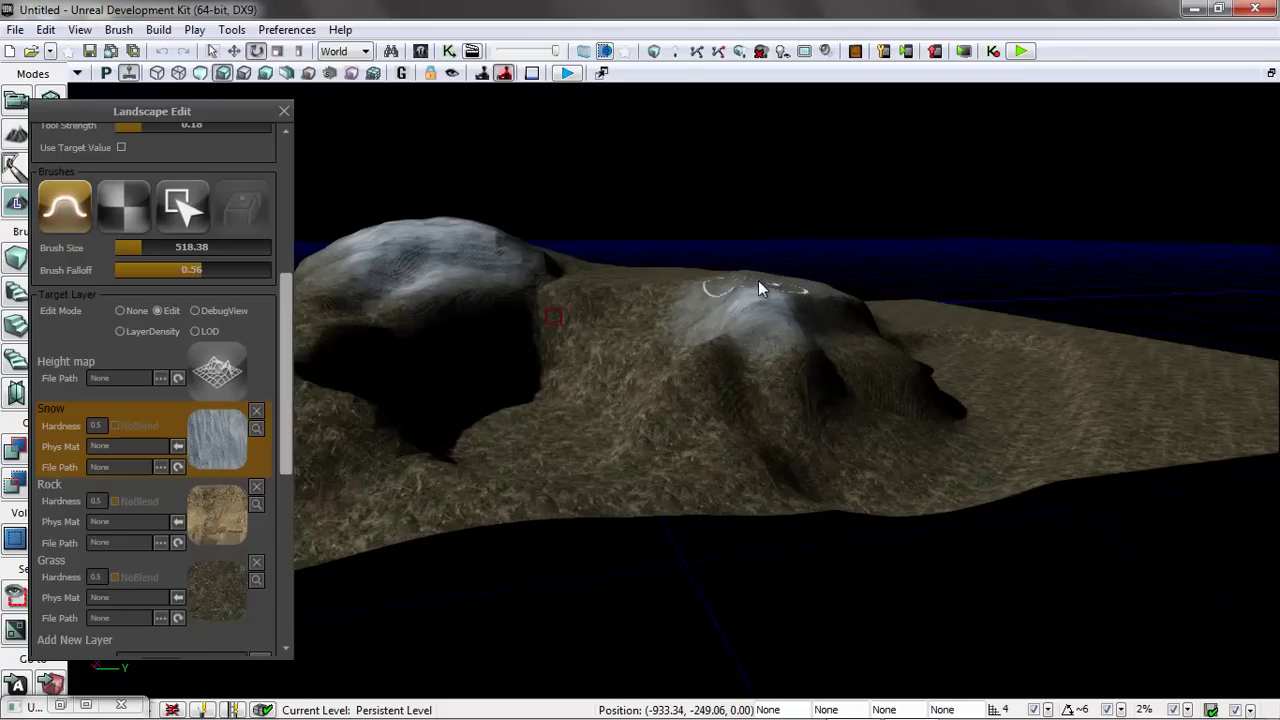
{"action": "mouse_move", "coordinate": [567, 282]}
{"action": "left_mouse_down"}
{"action": "mouse_move", "coordinate": [521, 288]}
{"action": "mouse_move", "coordinate": [665, 289]}
{"action": "mouse_move", "coordinate": [531, 283]}
{"action": "mouse_move", "coordinate": [576, 271]}
{"action": "mouse_move", "coordinate": [525, 250]}
{"action": "left_mouse_up"}
{"action": "left_click_drag", "start_coordinate": [390, 264], "coordinate": [366, 232]}
{"action": "mouse_move", "coordinate": [427, 270]}
{"action": "left_mouse_down"}
{"action": "mouse_move", "coordinate": [455, 243]}
{"action": "mouse_move", "coordinate": [523, 241]}
{"action": "mouse_move", "coordinate": [575, 286]}
{"action": "mouse_move", "coordinate": [766, 316]}
{"action": "left_mouse_up"}
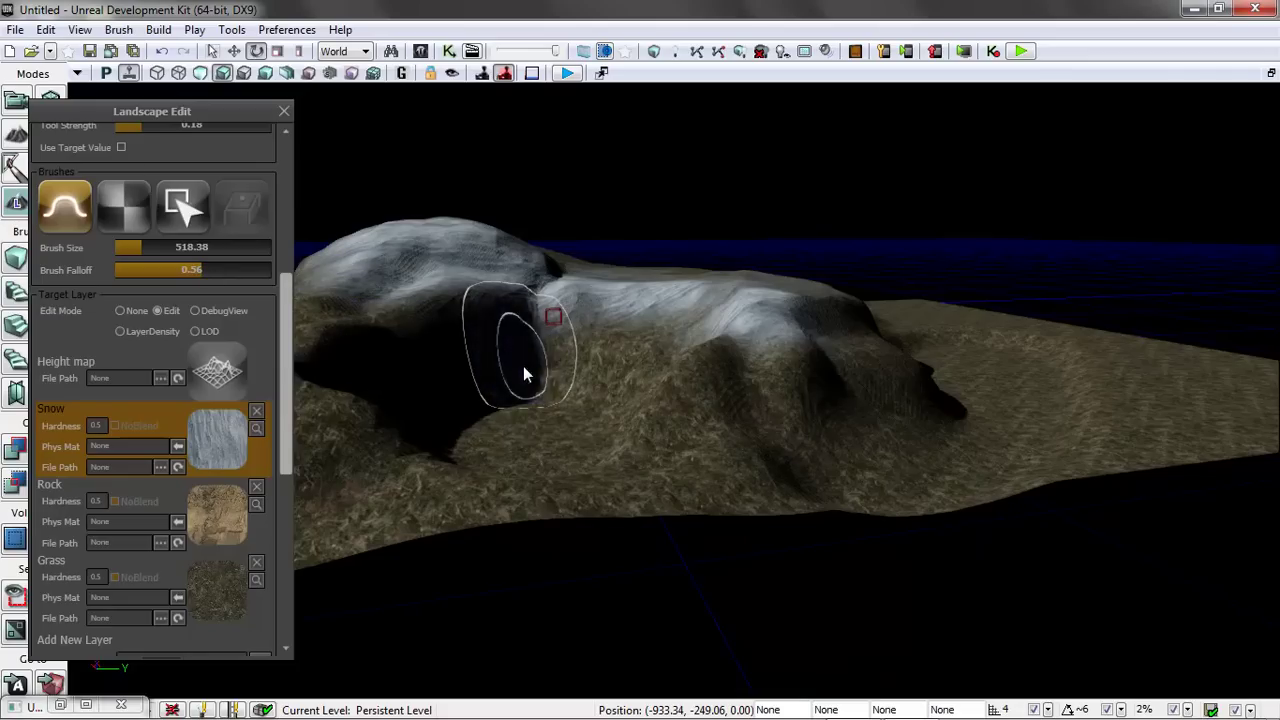
- Close the Landscape Edit panel and switch the editor into Foliage Mode
{"action": "left_click", "coordinate": [284, 111]}
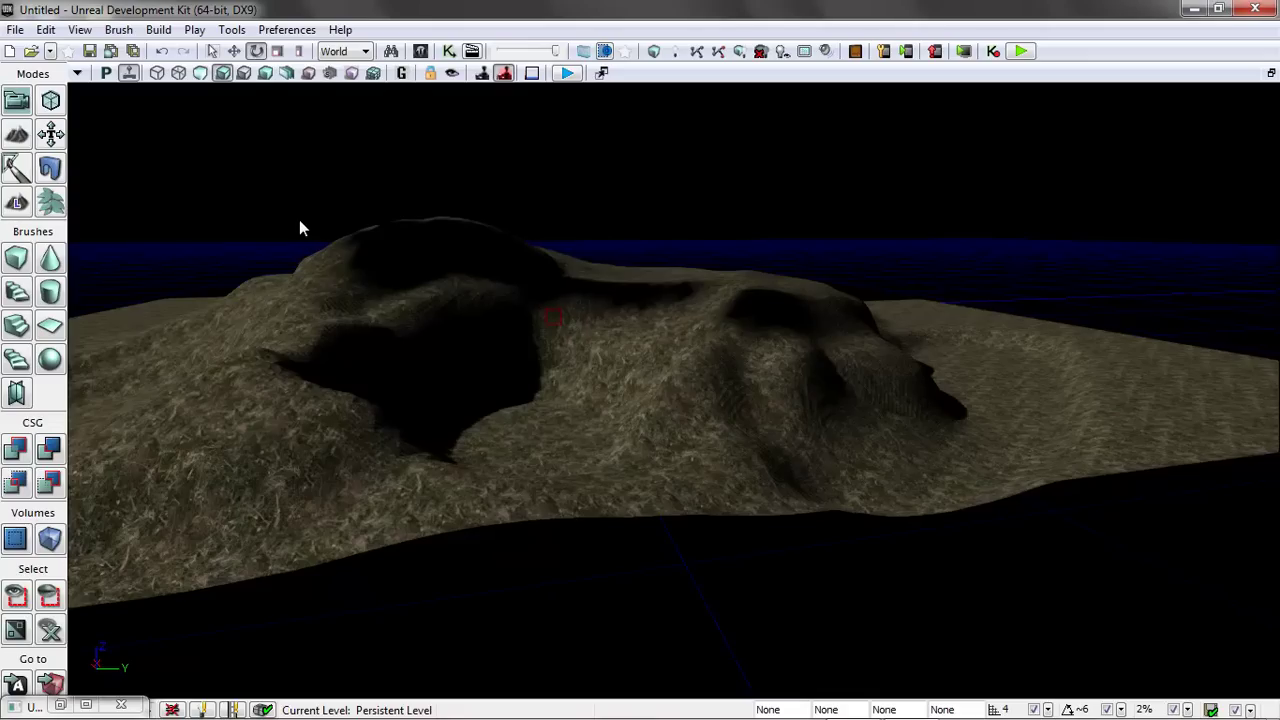
{"action": "left_click", "coordinate": [51, 203]}
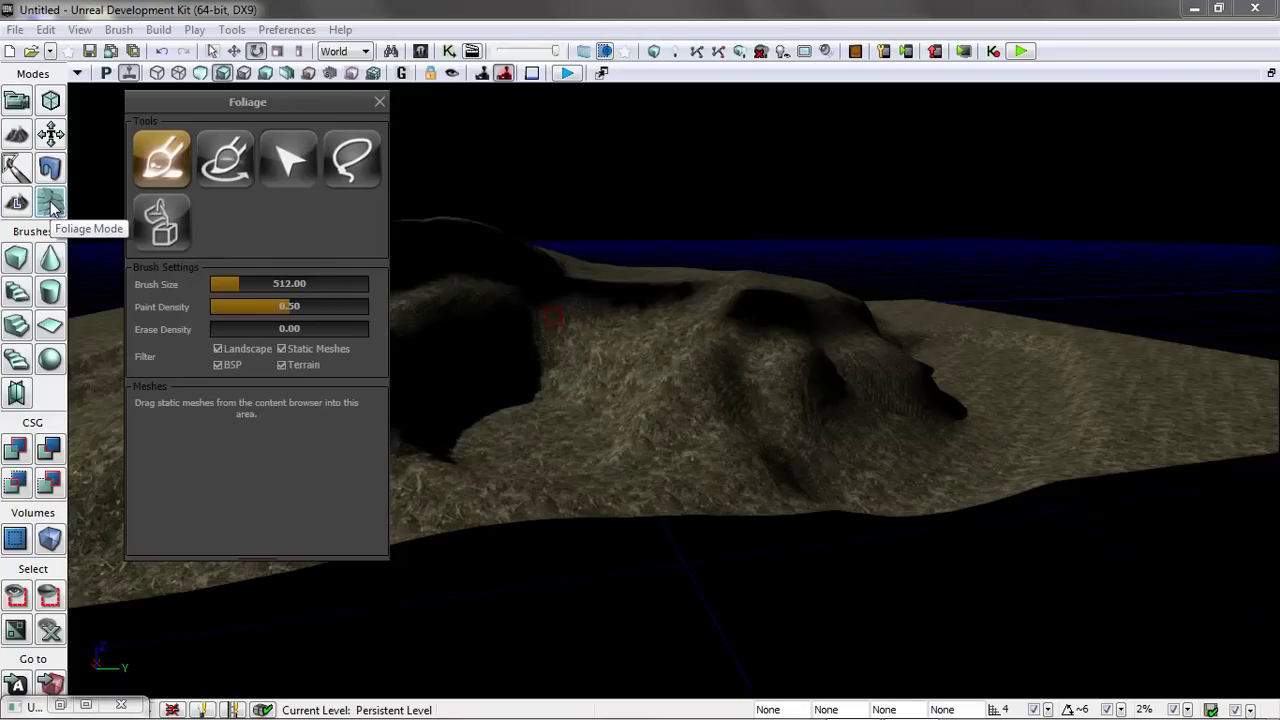
{"action": "left_click", "coordinate": [80, 29]}
- Drag SM_GEN_Foliage01_LargeTree01_Opt from the Showcases static meshes into the Foliage Meshes list
{"action": "mouse_move", "coordinate": [112, 56]}
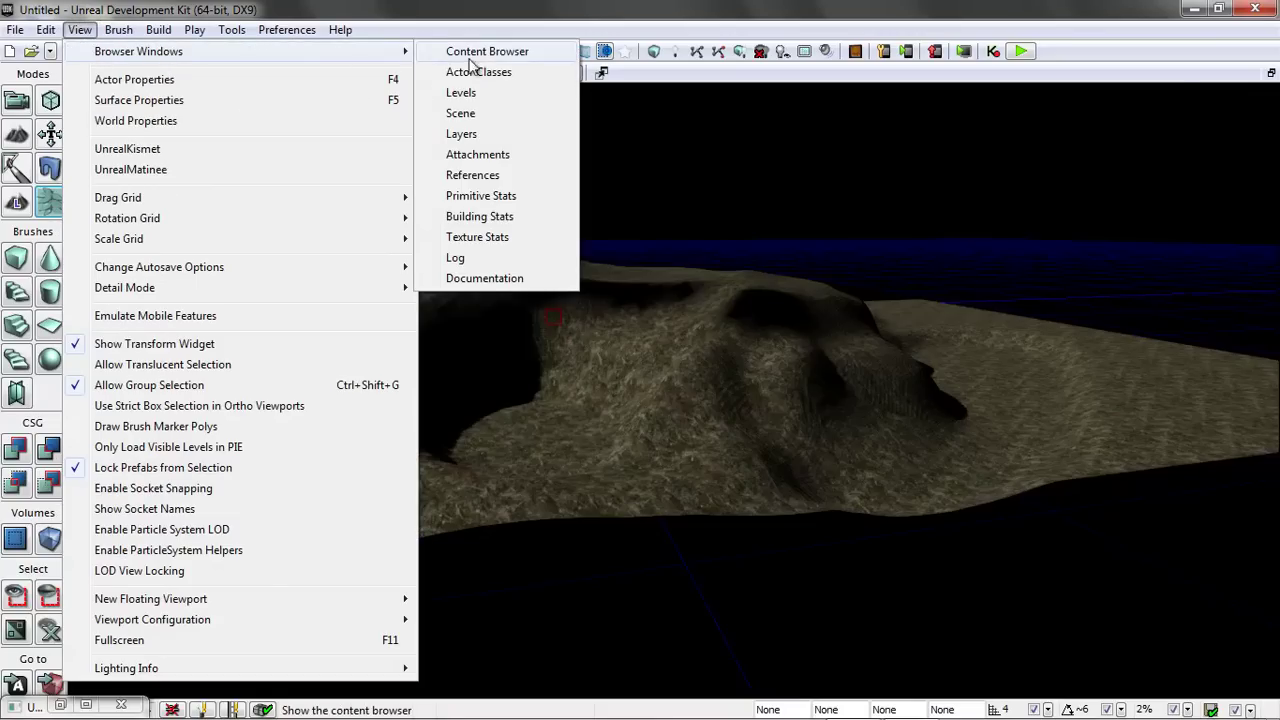
{"action": "left_click", "coordinate": [486, 52]}
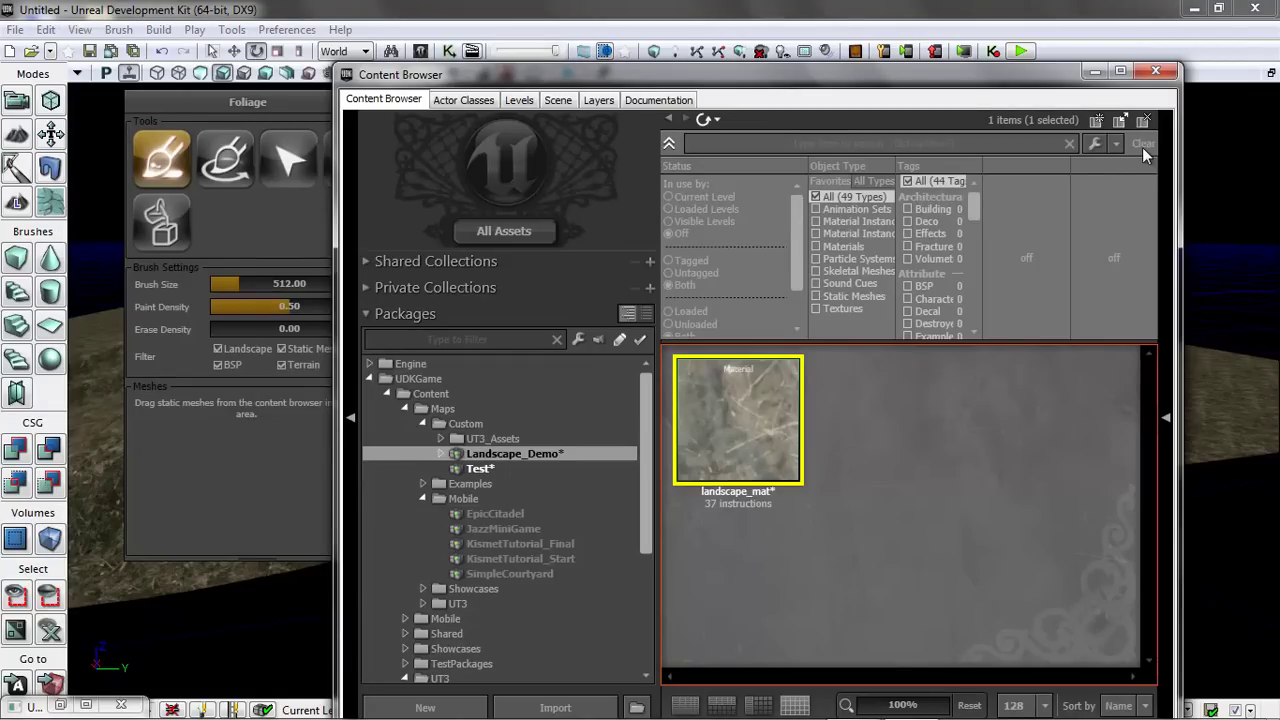
{"action": "scroll", "coordinate": [644, 546], "scroll_direction": "down", "scroll_amount": 2}
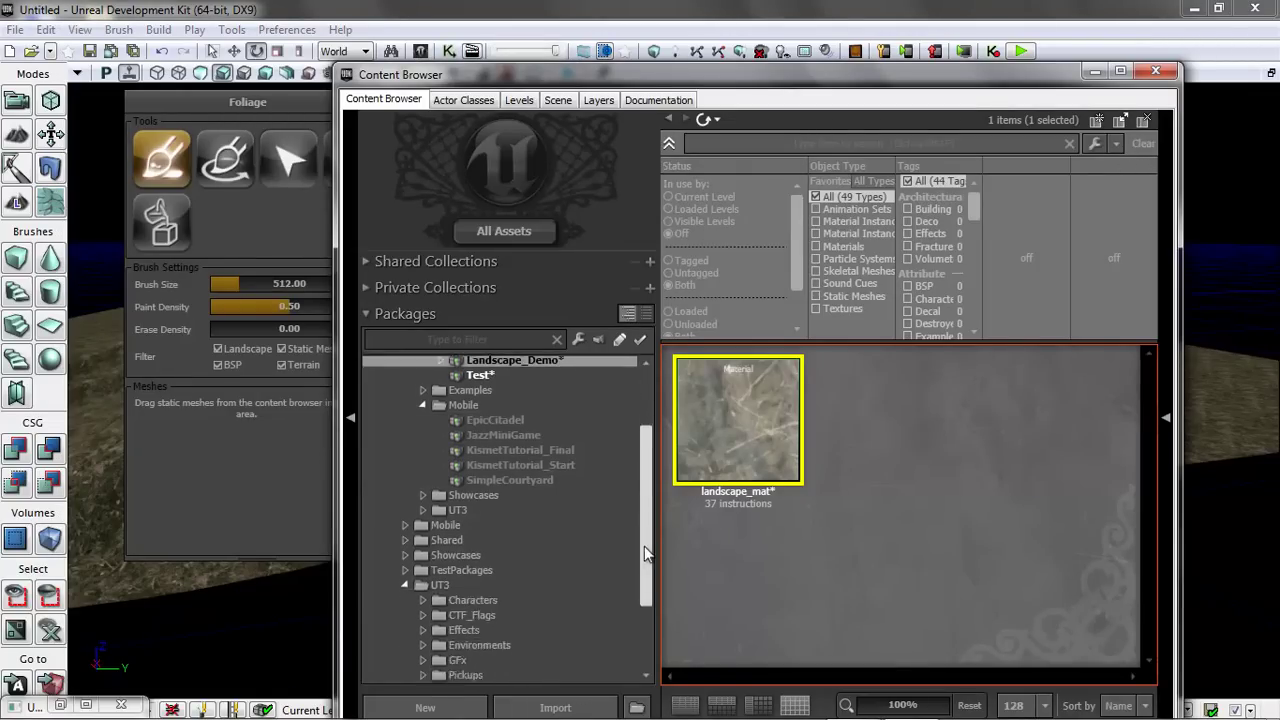
{"action": "left_click", "coordinate": [471, 556]}
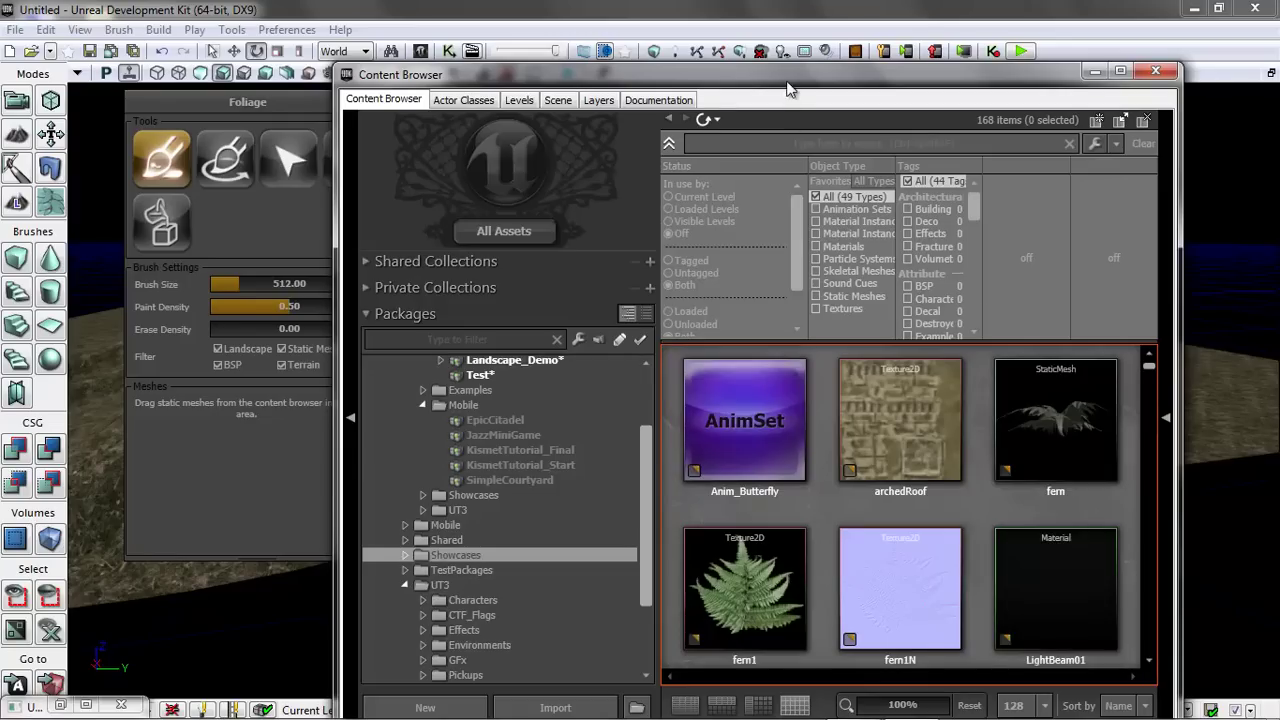
{"action": "left_click_drag", "start_coordinate": [787, 88], "coordinate": [914, 72]}
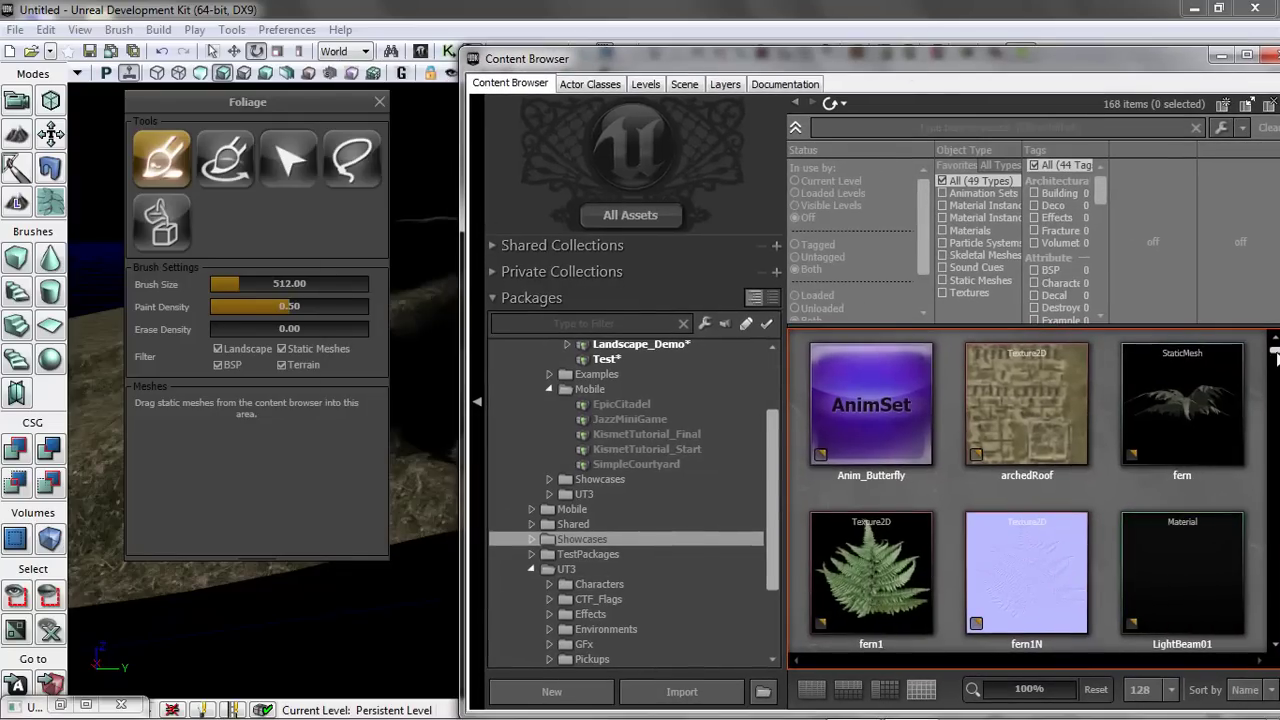
{"action": "left_click_drag", "start_coordinate": [1275, 360], "coordinate": [1274, 400]}
{"action": "left_click", "coordinate": [942, 280]}
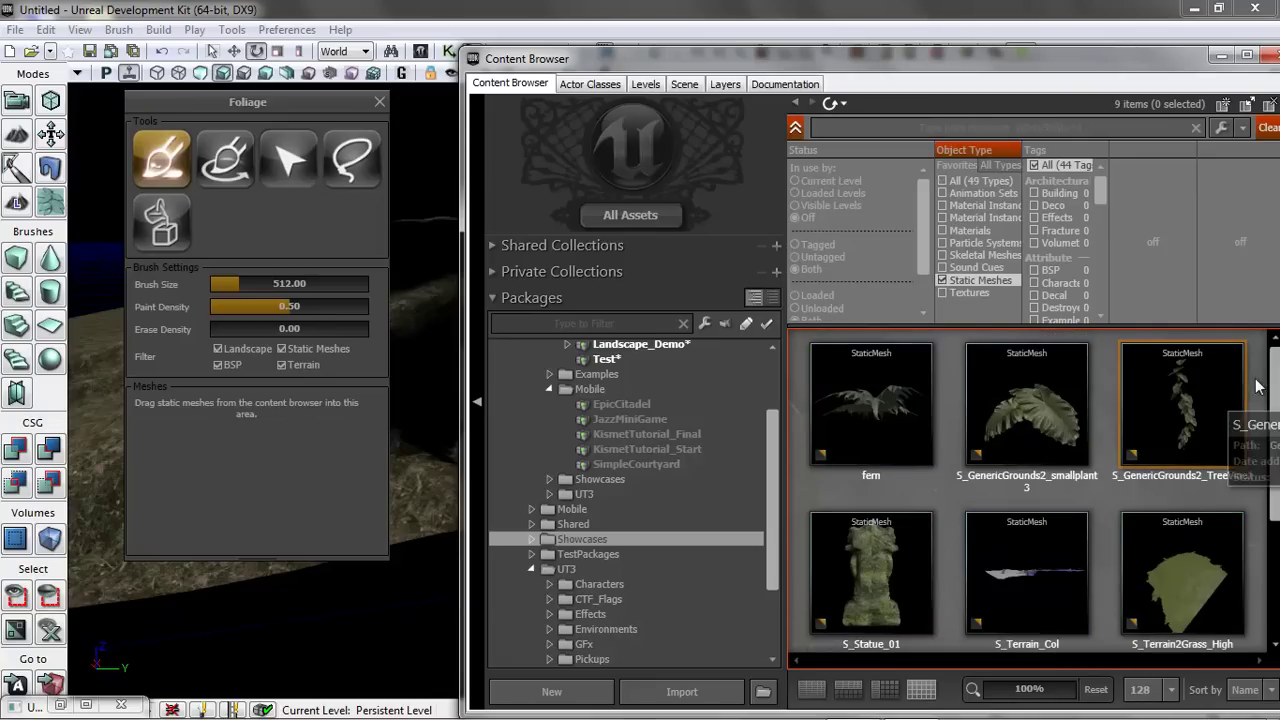
{"action": "left_click_drag", "start_coordinate": [1274, 390], "coordinate": [1272, 527]}
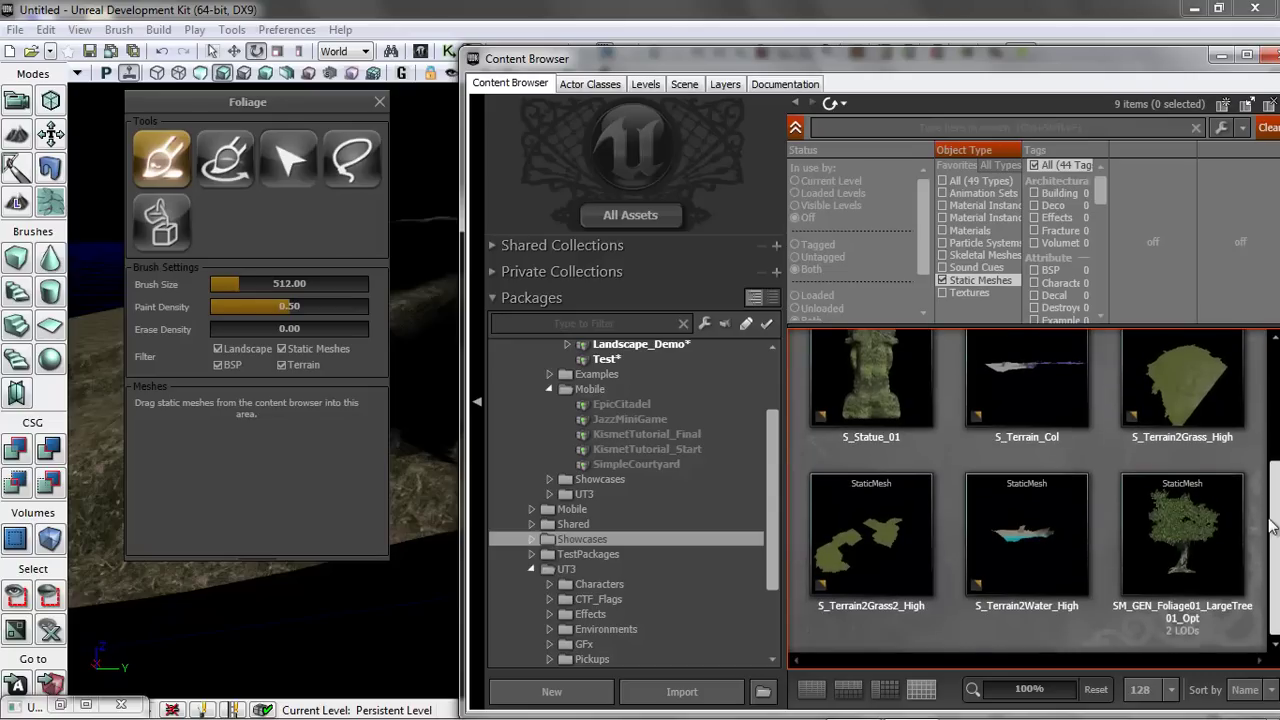
{"action": "left_click", "coordinate": [1150, 541]}
{"action": "left_click_drag", "start_coordinate": [1157, 545], "coordinate": [276, 476]}
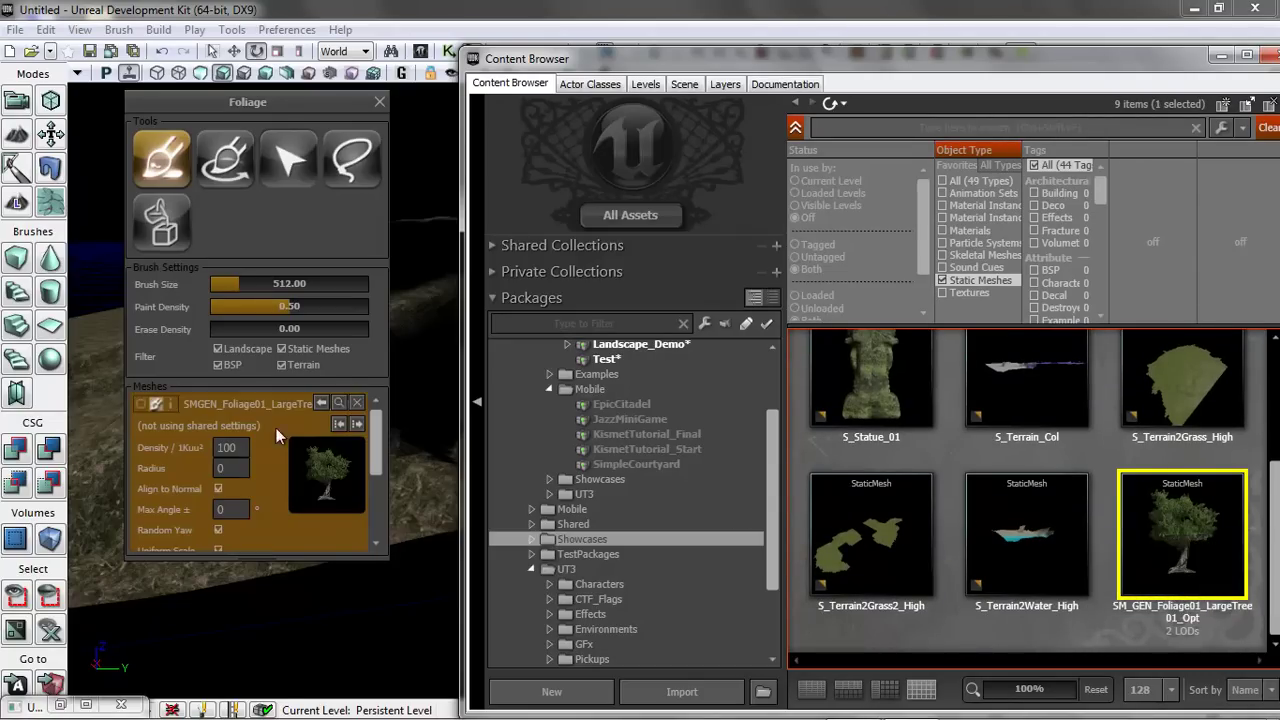
{"action": "left_click", "coordinate": [1268, 57]}
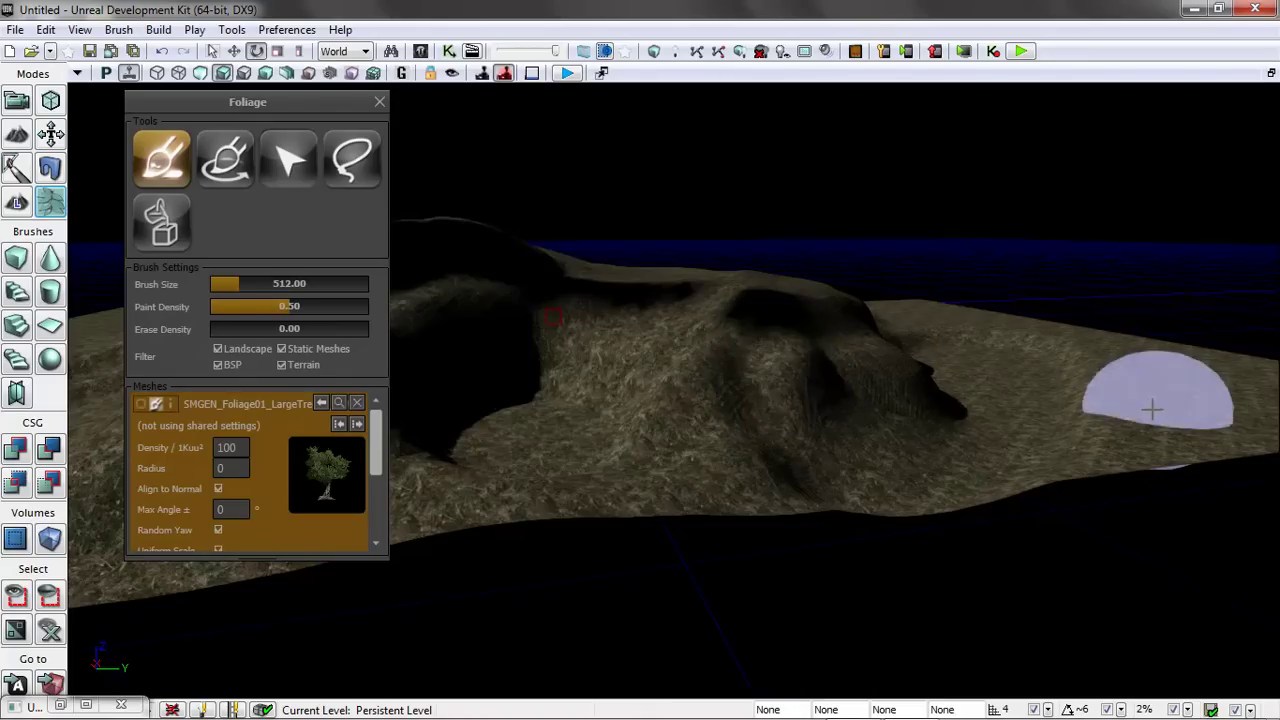
- Test-paint trees at density 100, then at 5, undoing each too-dense result
{"action": "mouse_move", "coordinate": [1152, 409]}
{"action": "left_mouse_down", "text": "ctrl"}
{"action": "mouse_move", "coordinate": [812, 480]}
{"action": "mouse_move", "coordinate": [907, 480]}
{"action": "mouse_move", "coordinate": [967, 442]}
{"action": "left_mouse_up", "text": "ctrl"}
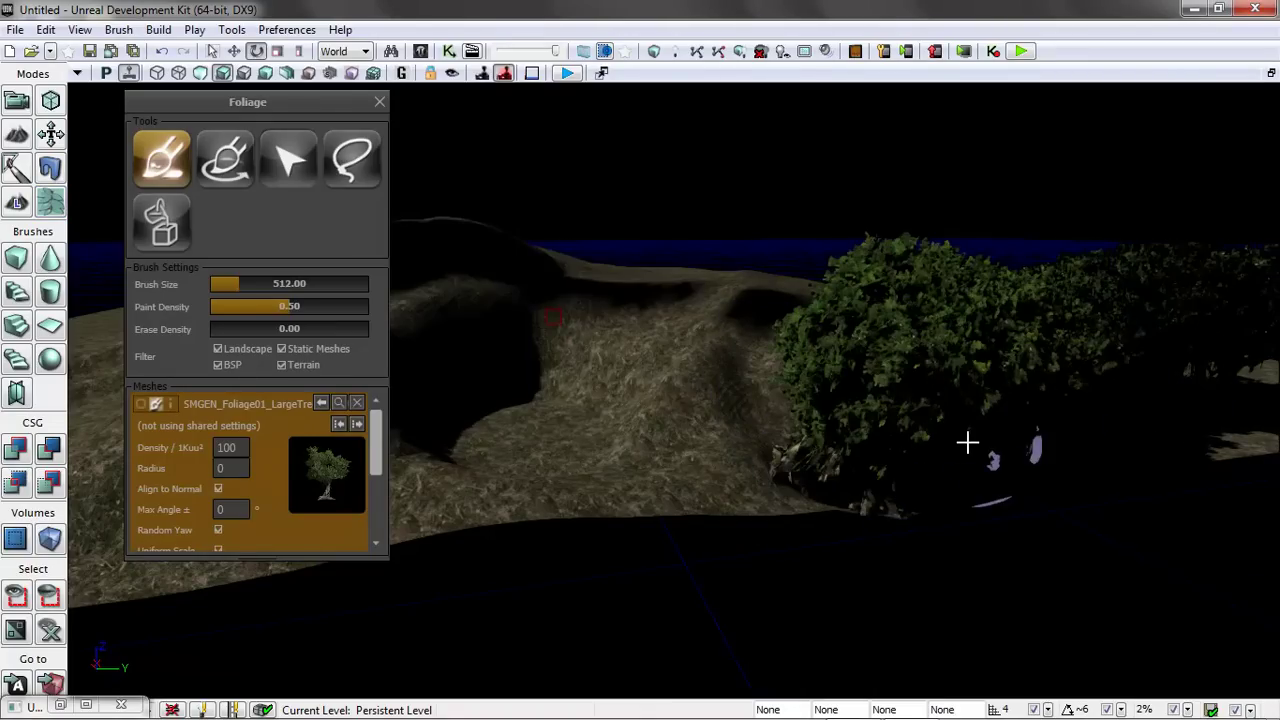
{"action": "key", "text": "ctrl+z"}
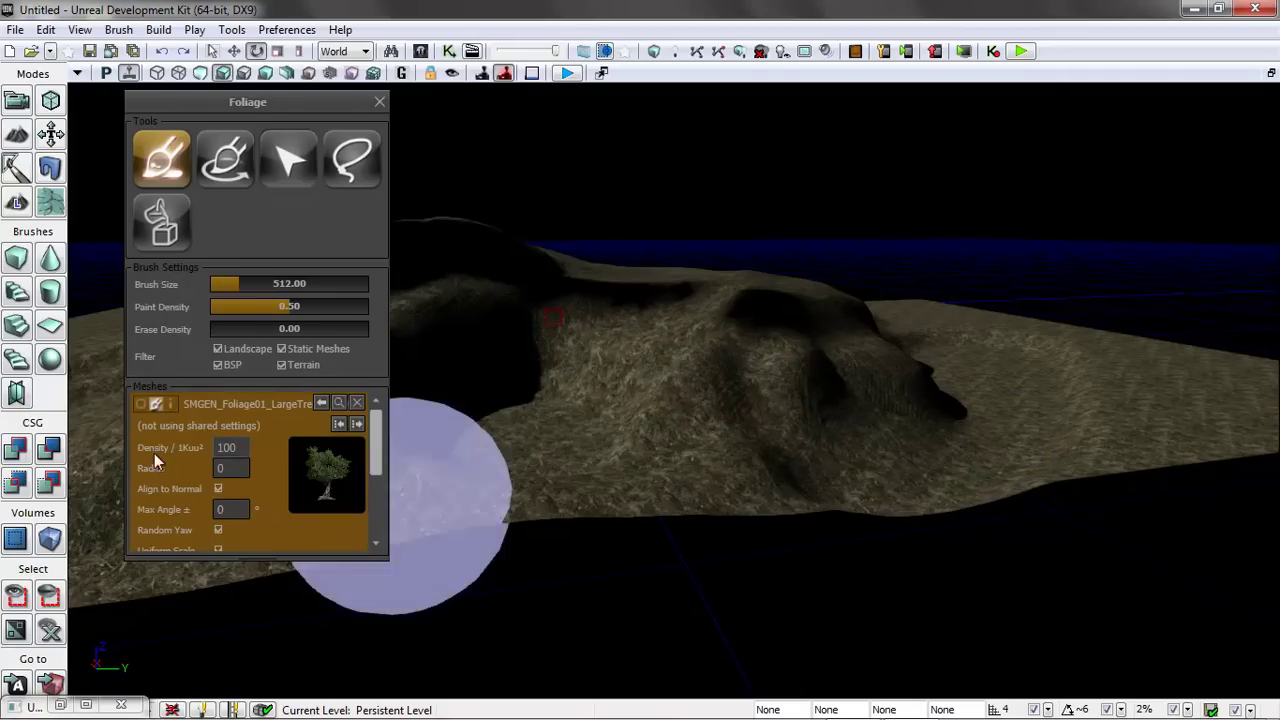
{"action": "left_click_drag", "start_coordinate": [240, 447], "coordinate": [203, 448]}
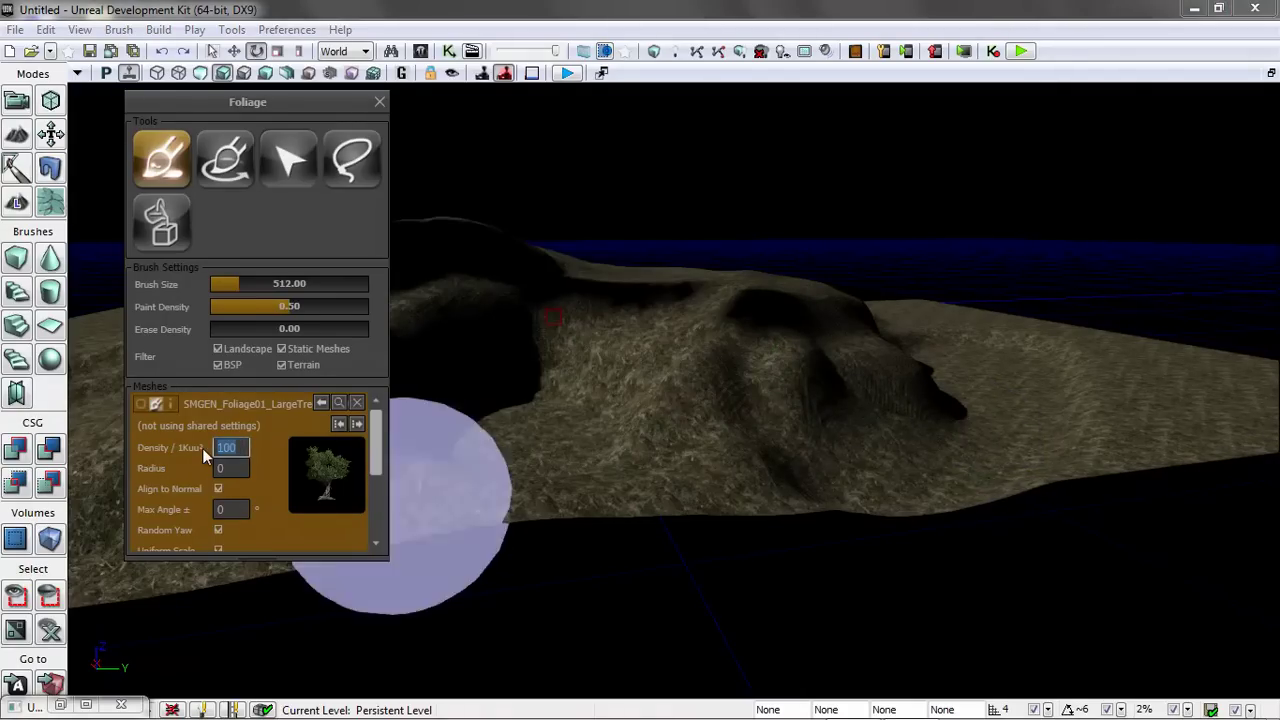
{"action": "type", "text": "5"}
{"action": "key", "text": "Tab"}
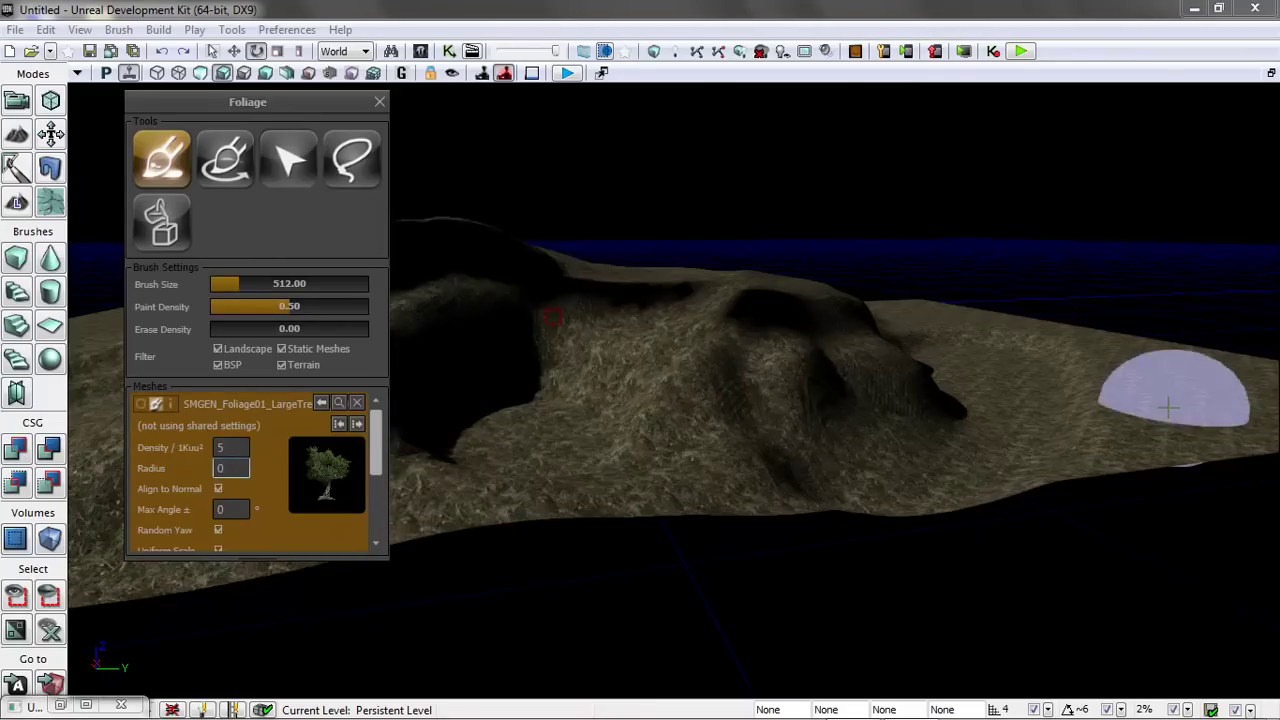
{"action": "left_click", "coordinate": [1150, 400], "text": "ctrl"}
{"action": "left_click", "coordinate": [1168, 437], "text": "ctrl"}
{"action": "key", "text": "ctrl+z"}
{"action": "key", "text": "ctrl+z"}
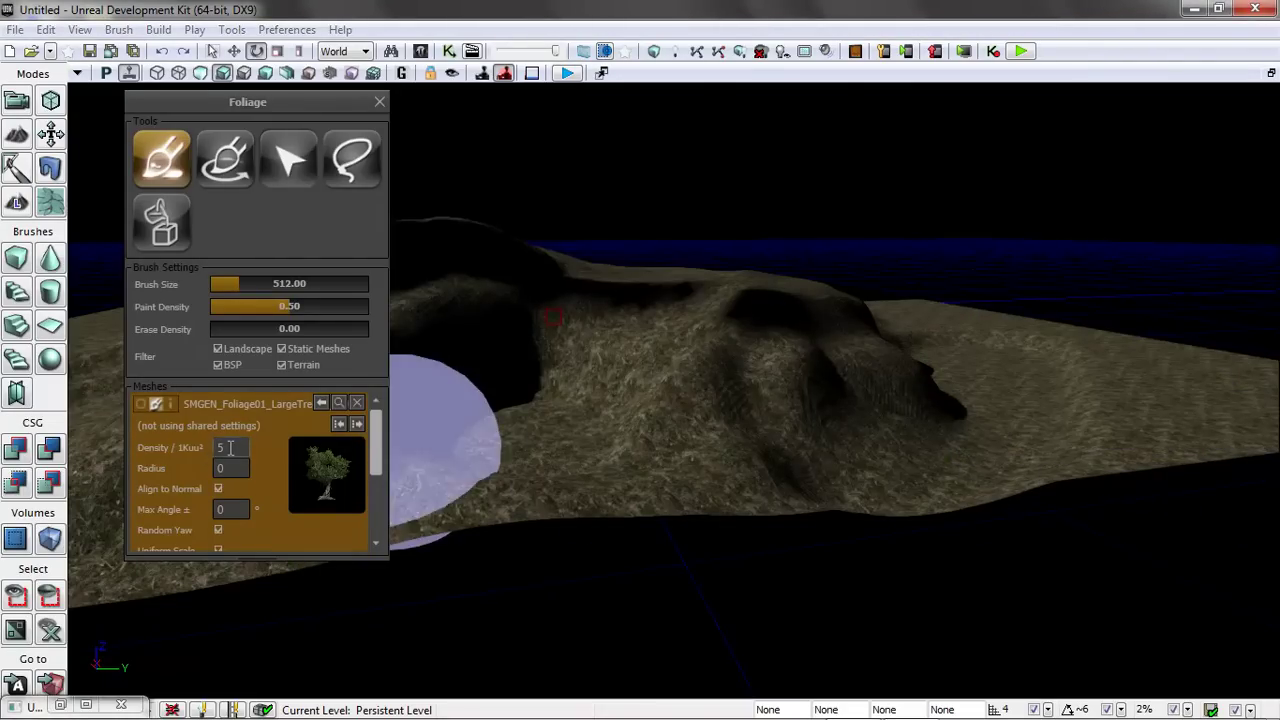
- Set tree density to 1 per 1Kuu² and paint sparse trees from right toward centre
{"action": "double_click", "coordinate": [236, 450]}
{"action": "type", "text": "1"}
{"action": "key", "text": "Tab"}
{"action": "mouse_move", "coordinate": [1109, 394]}
{"action": "left_mouse_down", "text": "ctrl"}
{"action": "mouse_move", "coordinate": [1010, 440]}
{"action": "mouse_move", "coordinate": [763, 461]}
{"action": "left_mouse_up", "text": "ctrl"}
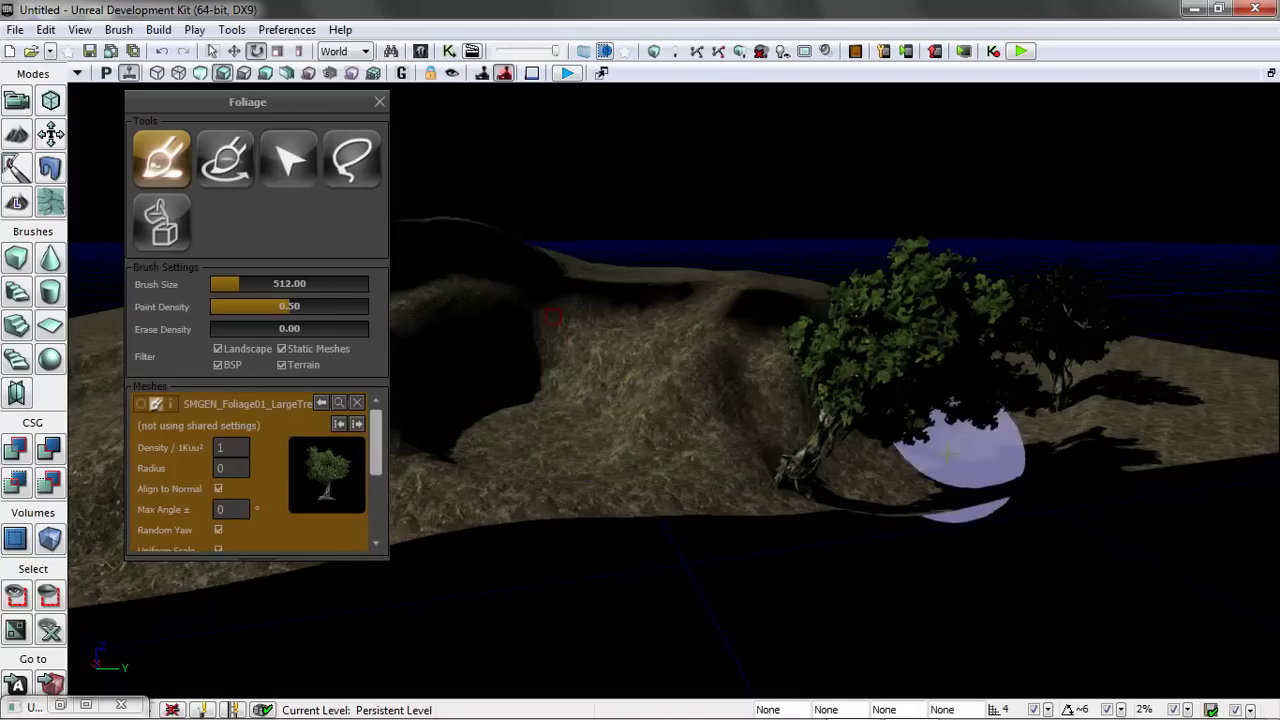
- Paint one more tree, then set the tree's uniform scale range to 0.75–2
{"action": "left_click", "coordinate": [1188, 426], "text": "ctrl"}
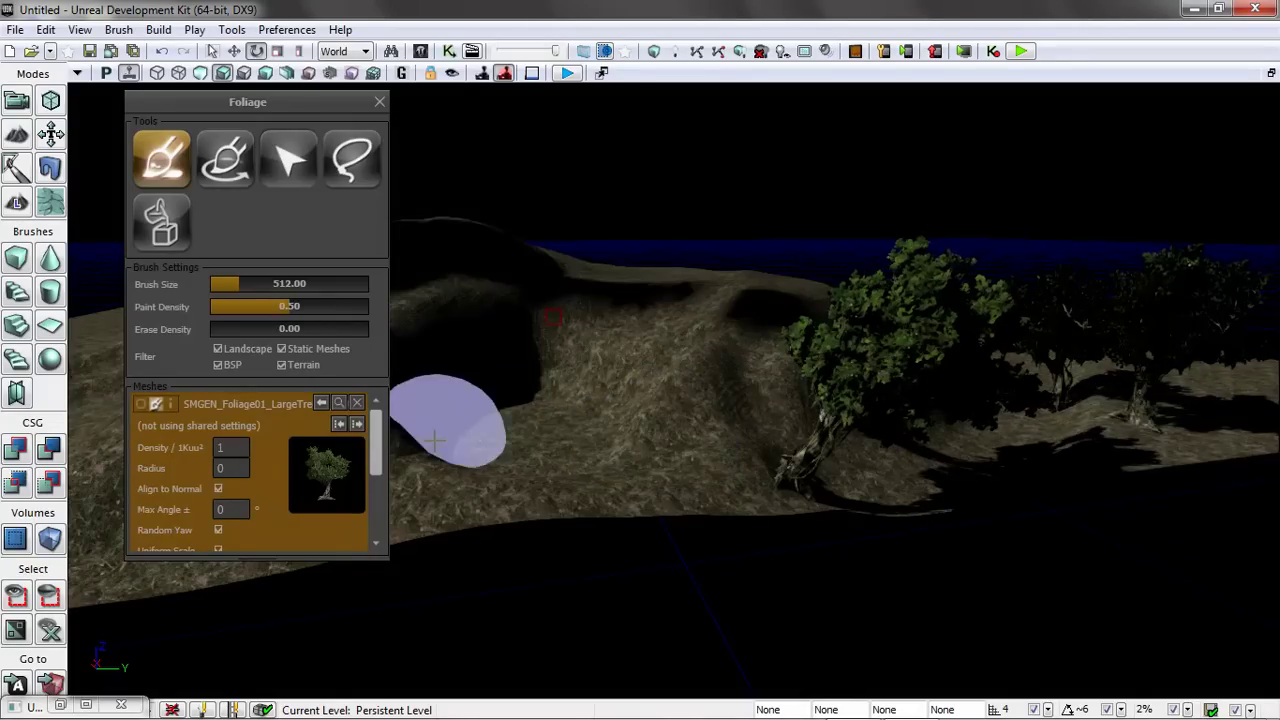
{"action": "left_click_drag", "start_coordinate": [380, 452], "coordinate": [383, 482]}
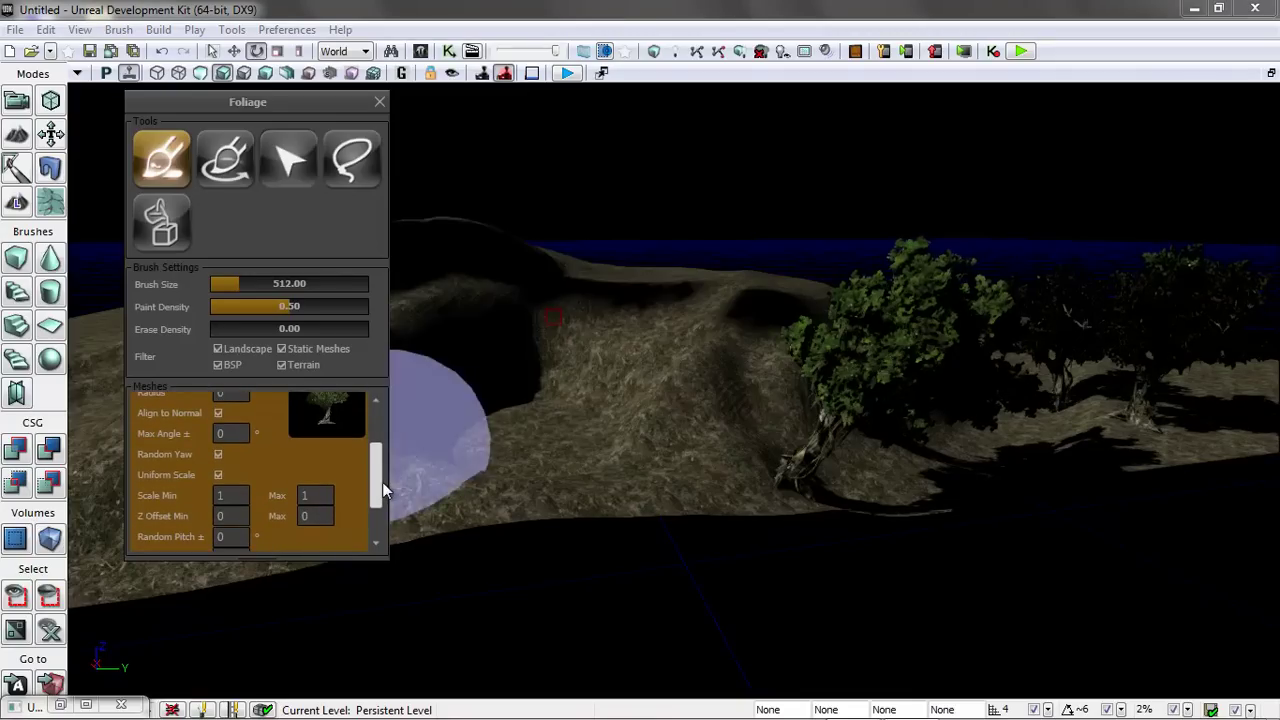
{"action": "left_click", "coordinate": [230, 433]}
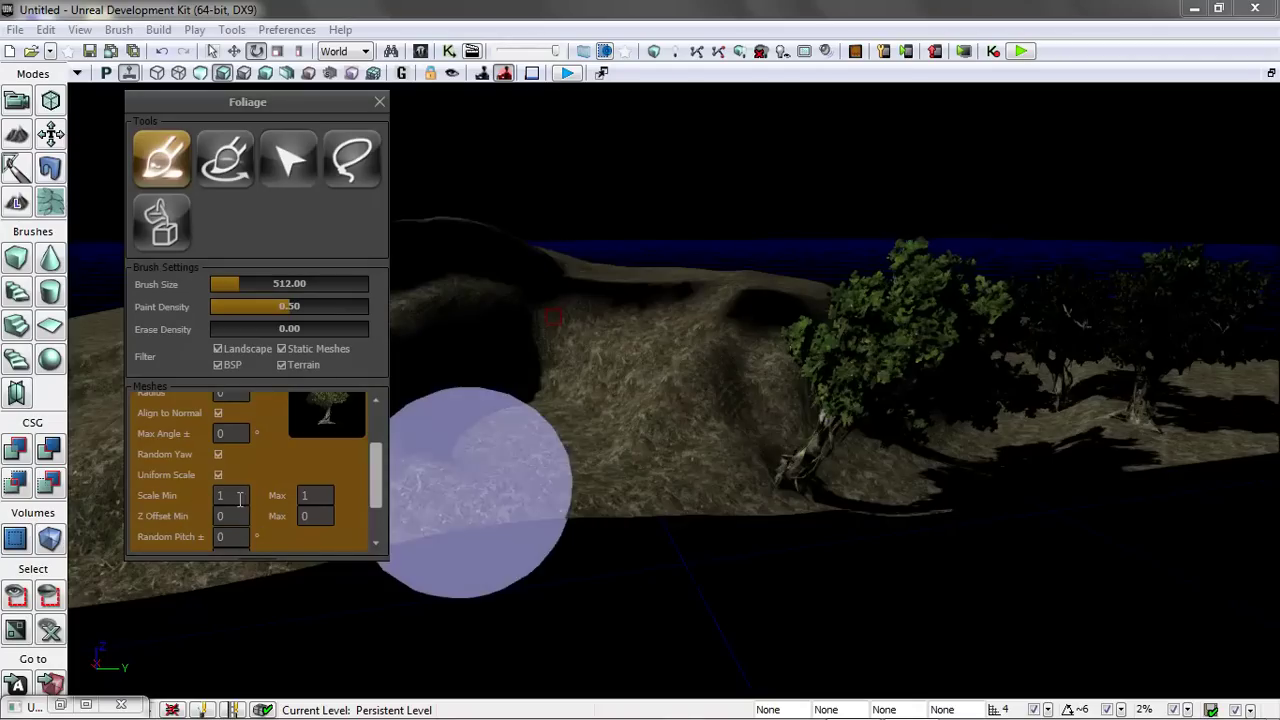
{"action": "left_click", "coordinate": [218, 475]}
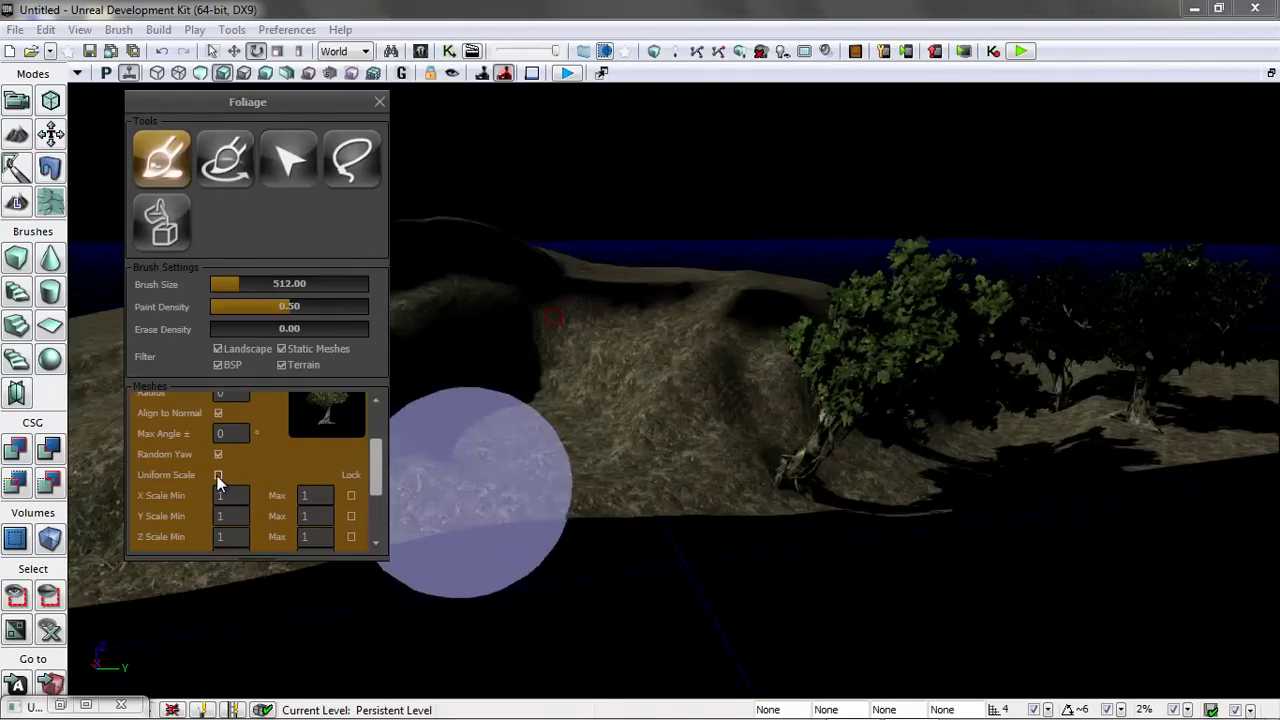
{"action": "left_click", "coordinate": [232, 493]}
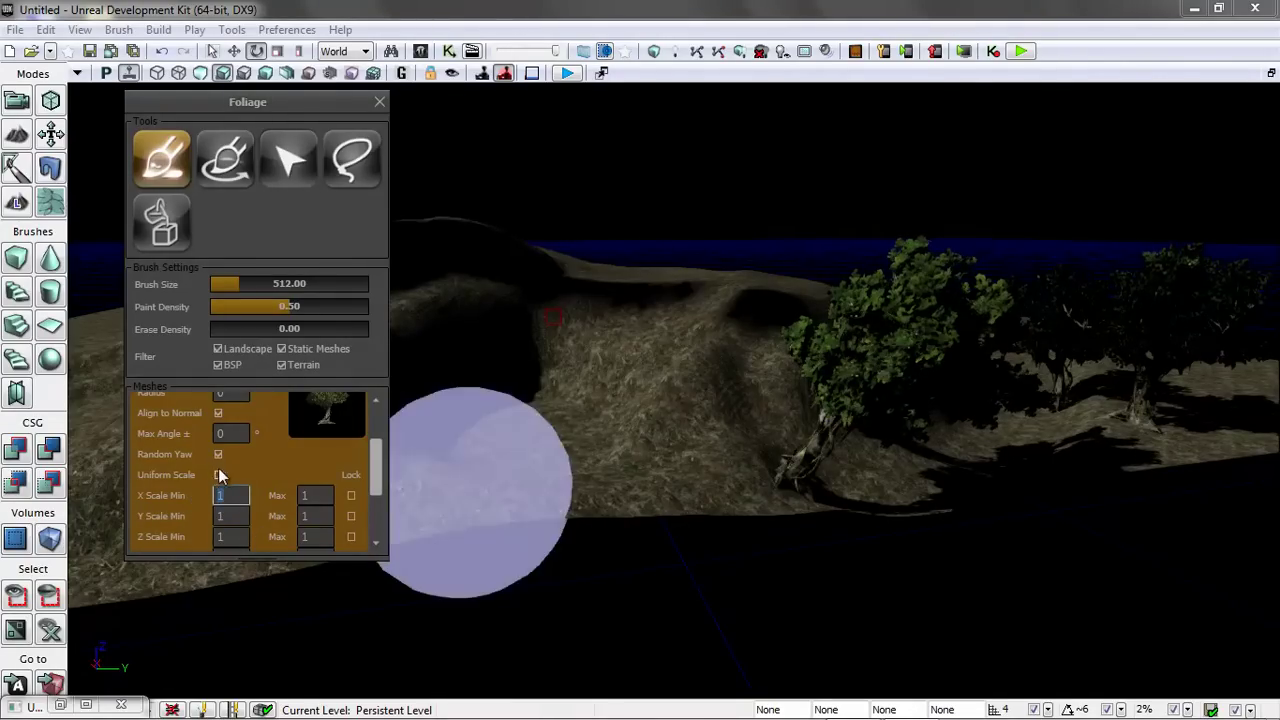
{"action": "left_click", "coordinate": [218, 475]}
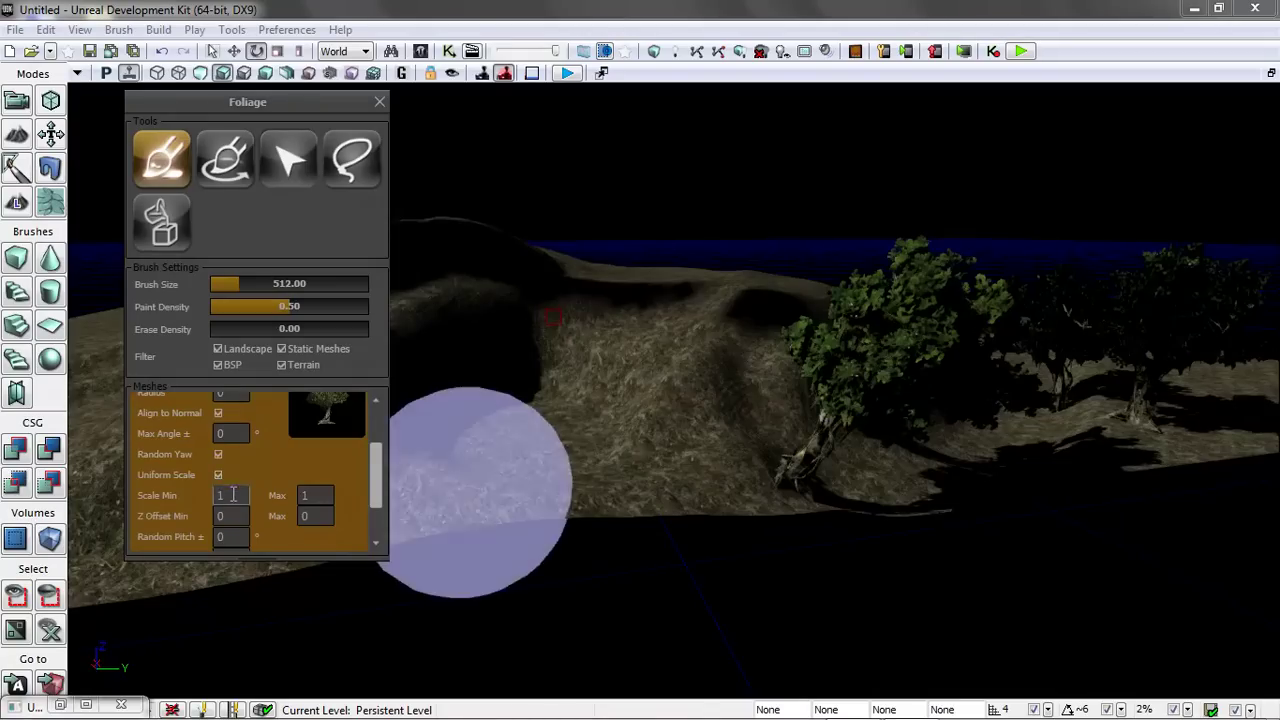
{"action": "left_click", "coordinate": [236, 493]}
{"action": "type", "text": ".75"}
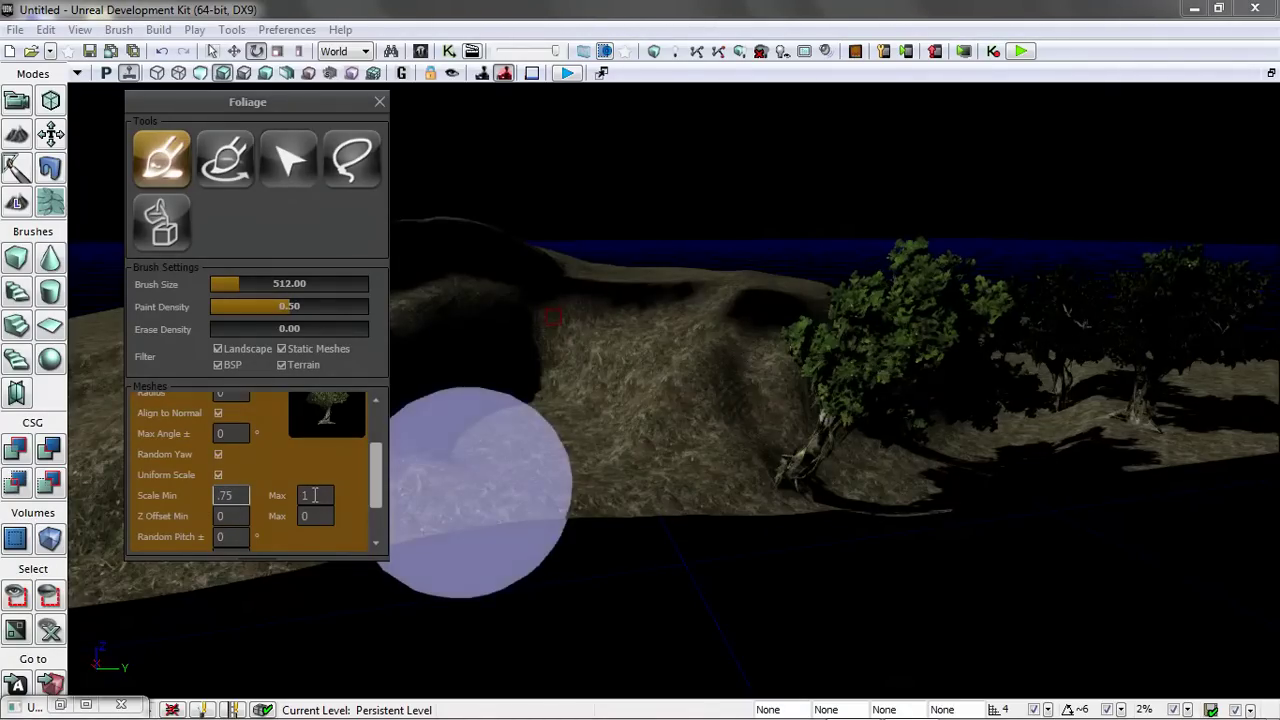
{"action": "left_click", "coordinate": [315, 495]}
{"action": "type", "text": "2"}
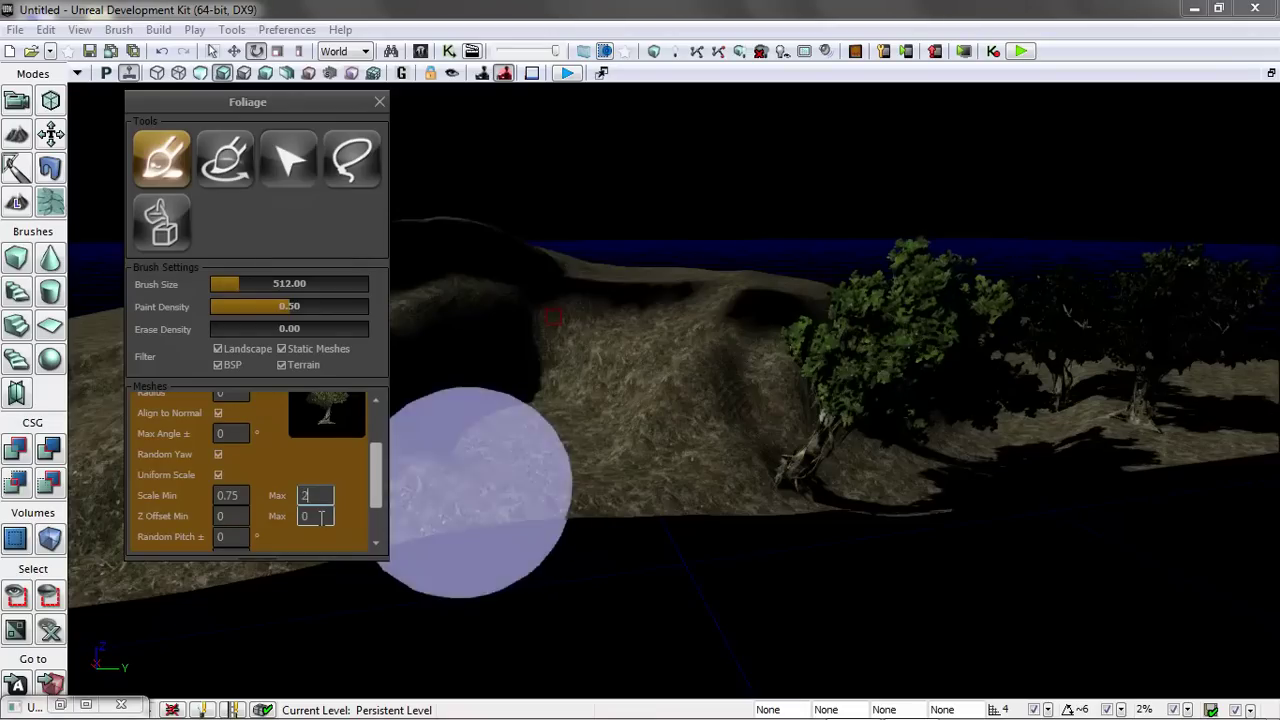
{"action": "left_click", "coordinate": [320, 516]}
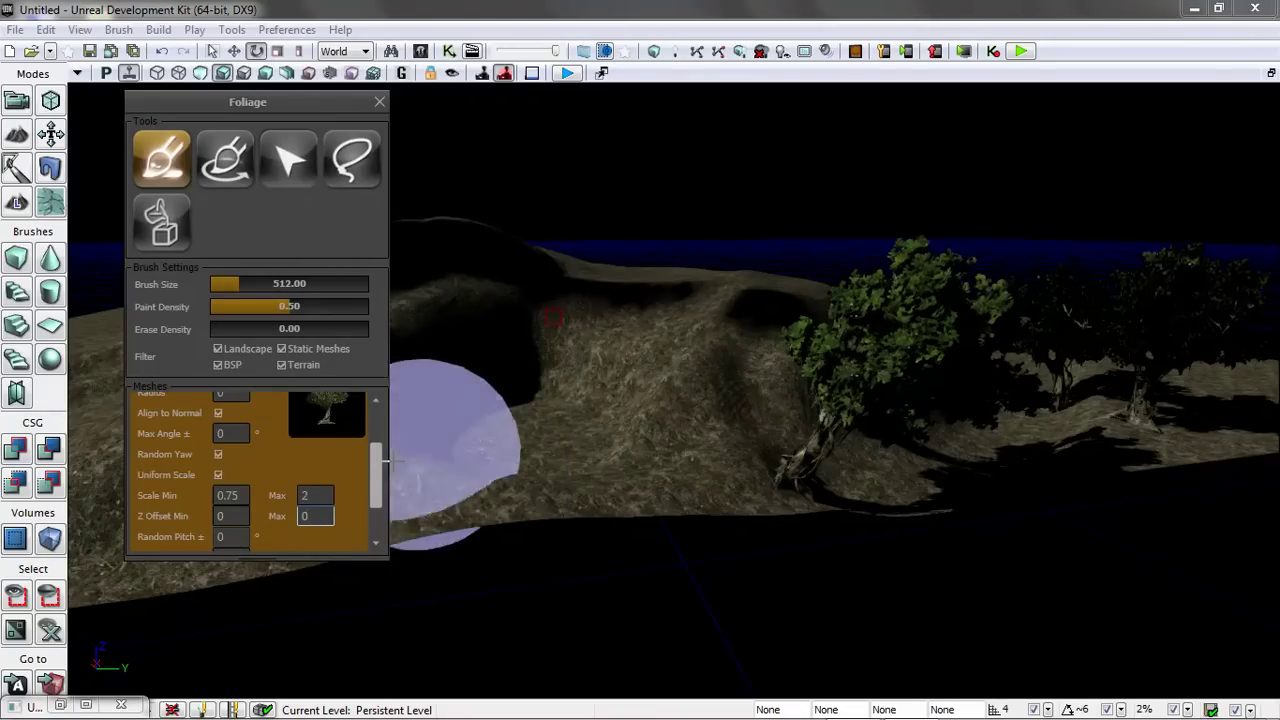
- Set the tree's random pitch to 4 and ground slope limit to 25°
{"action": "scroll", "coordinate": [321, 493], "scroll_direction": "down", "scroll_amount": 2}
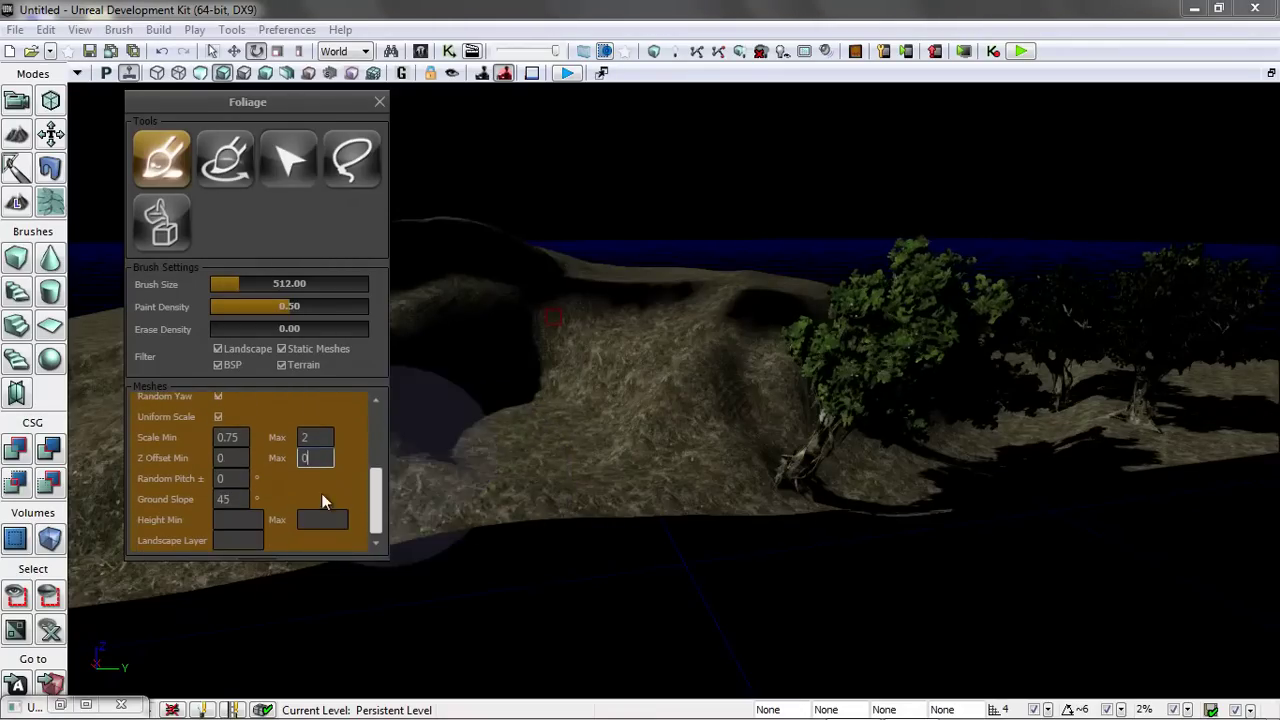
{"action": "left_click", "coordinate": [239, 478]}
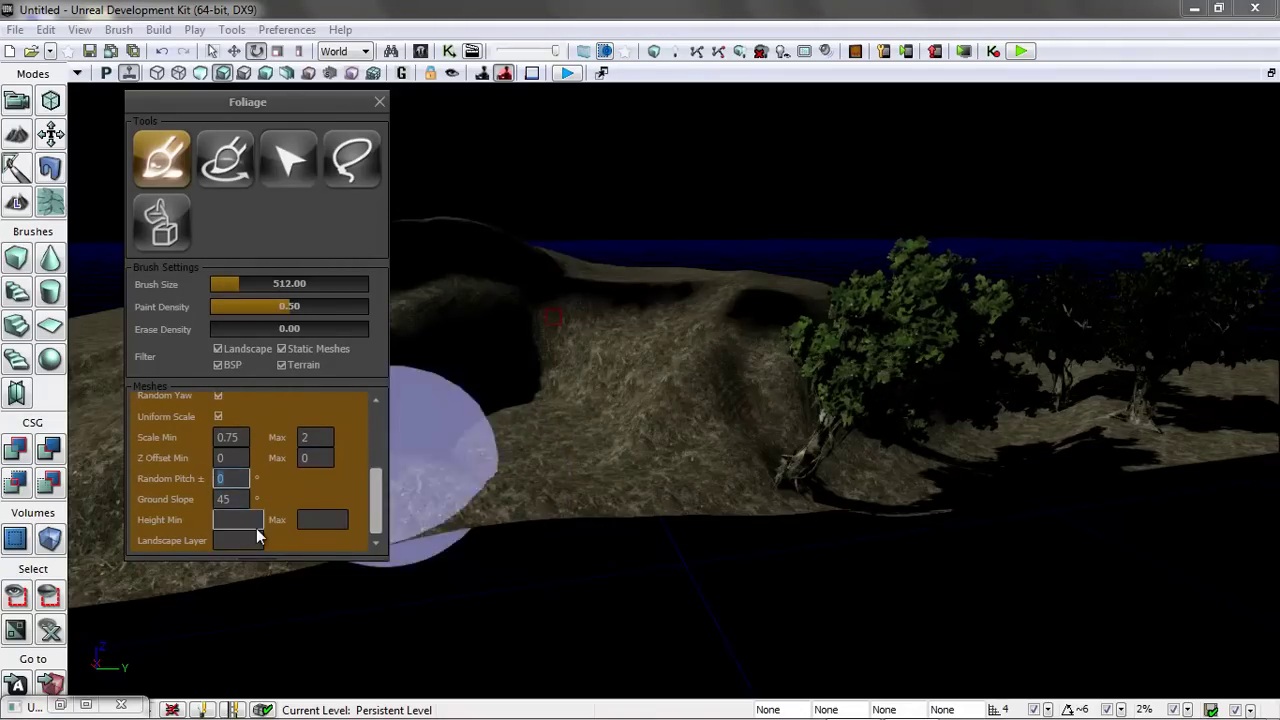
{"action": "type", "text": "4"}
{"action": "left_click", "coordinate": [216, 498]}
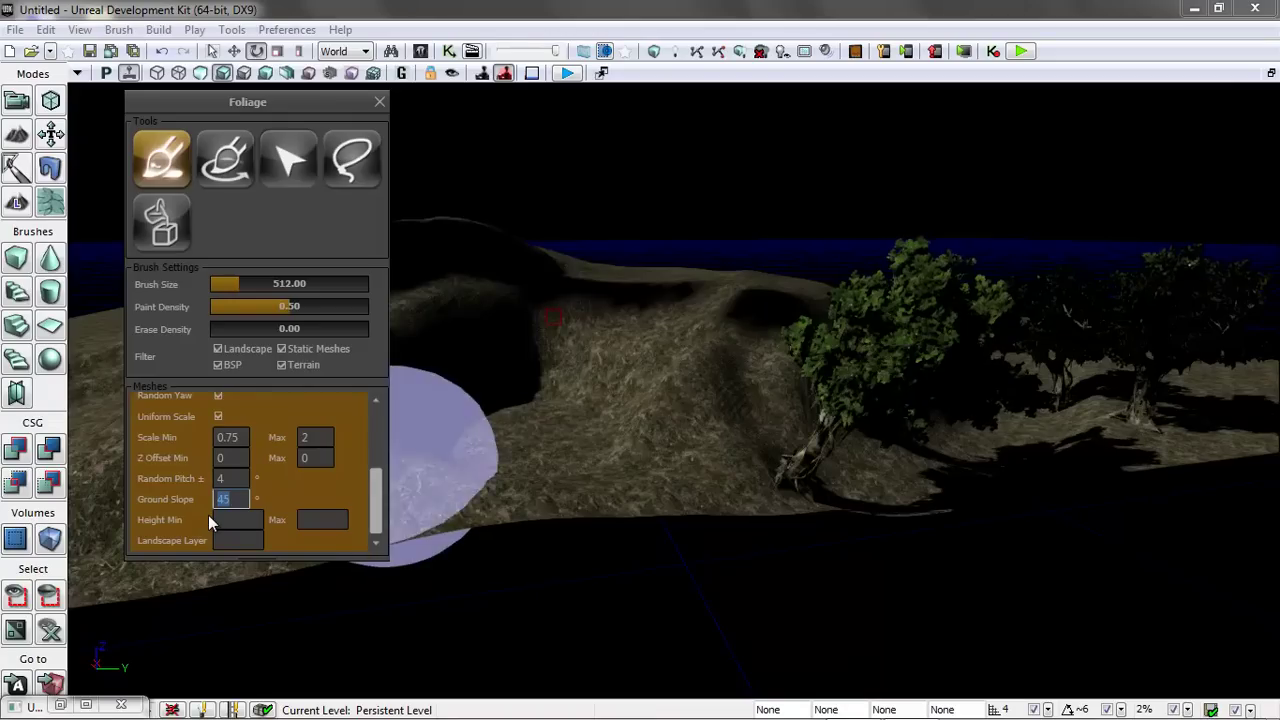
{"action": "type", "text": "25"}
{"action": "left_click", "coordinate": [240, 520]}
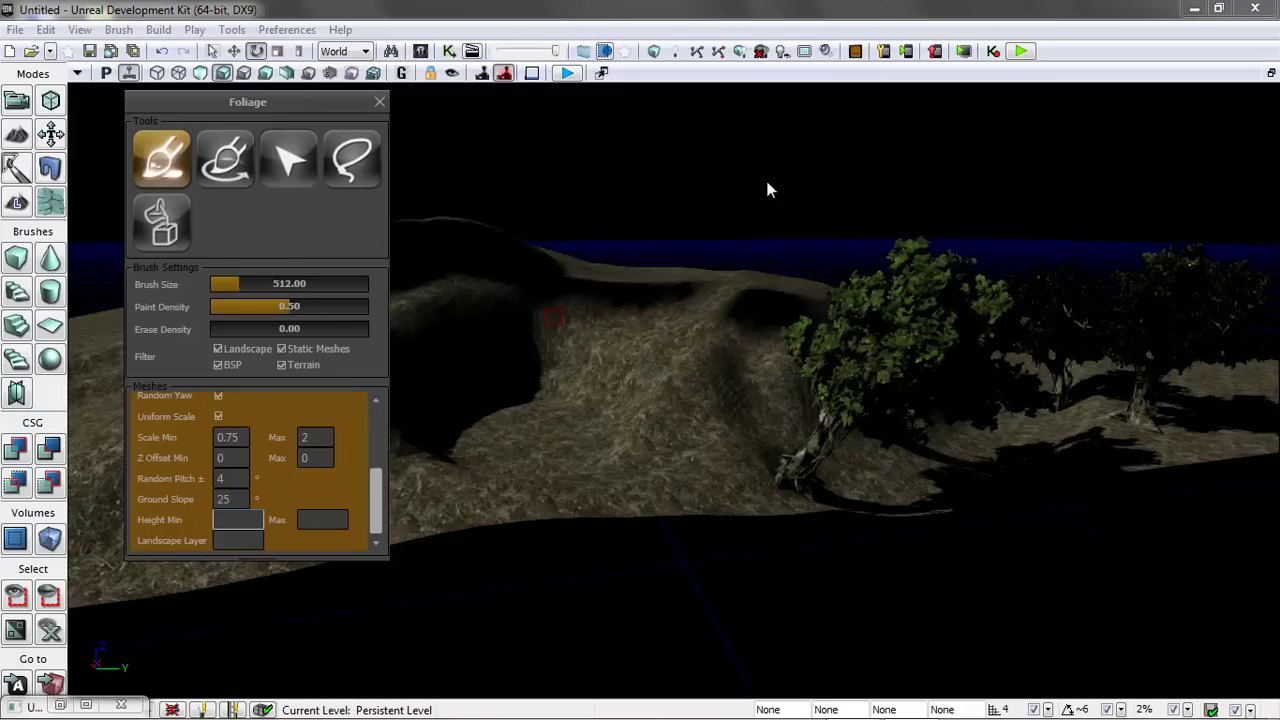
- Erase the old right-side trees and repaint large trees across the hillside and right edge
{"action": "left_click", "coordinate": [875, 283], "text": "shift"}
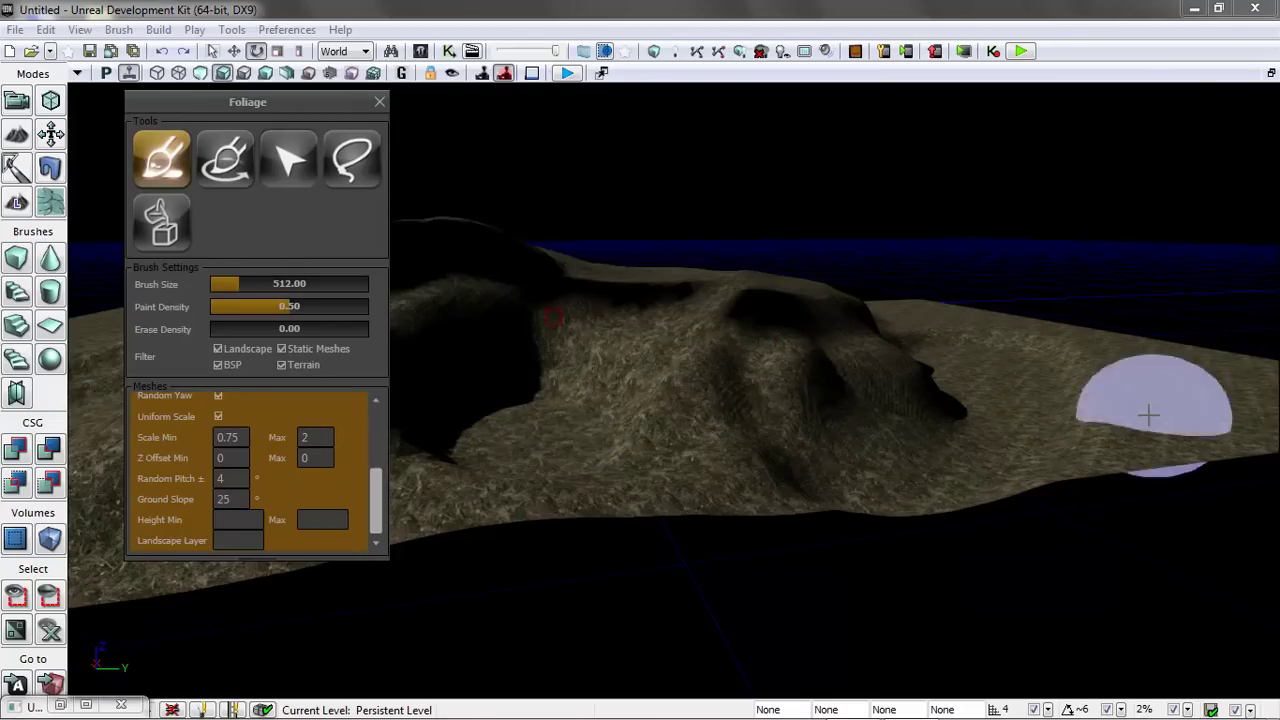
{"action": "mouse_move", "coordinate": [1149, 414]}
{"action": "left_mouse_down"}
{"action": "mouse_move", "coordinate": [940, 429]}
{"action": "mouse_move", "coordinate": [808, 465]}
{"action": "mouse_move", "coordinate": [670, 470]}
{"action": "left_mouse_up"}
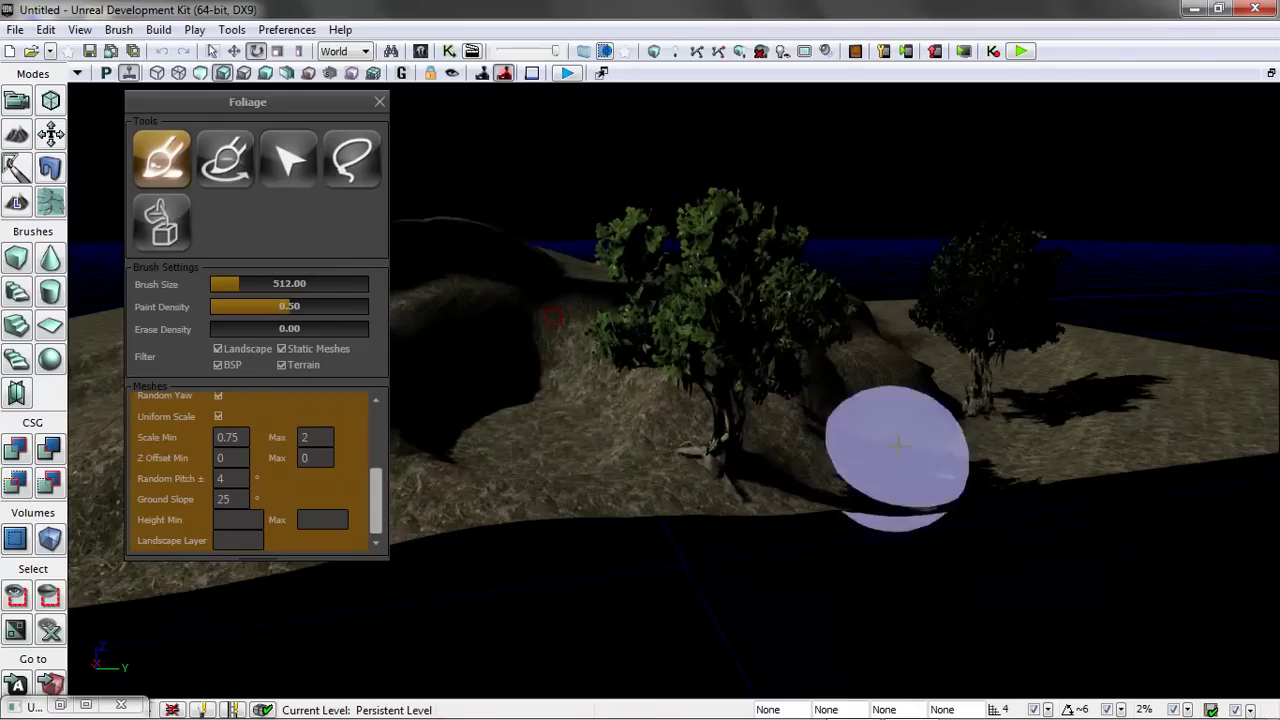
{"action": "left_click_drag", "start_coordinate": [1151, 391], "coordinate": [1043, 429]}
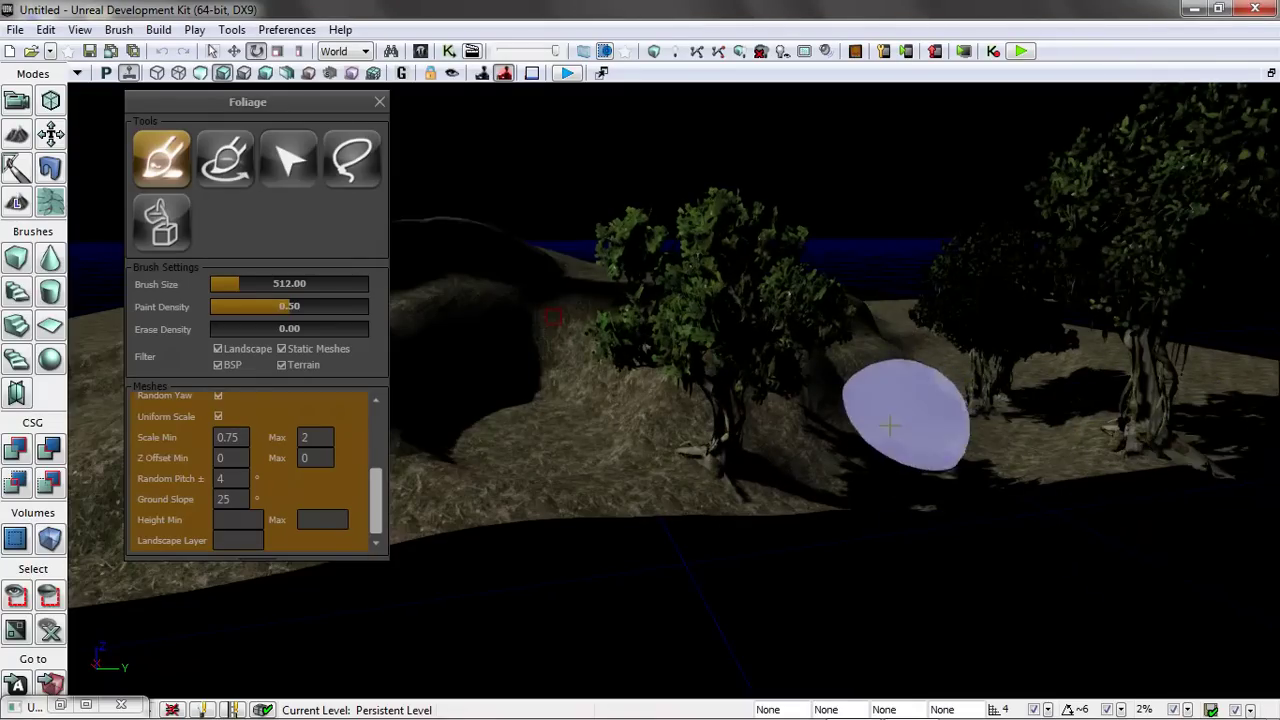
{"action": "key", "text": "Right"}
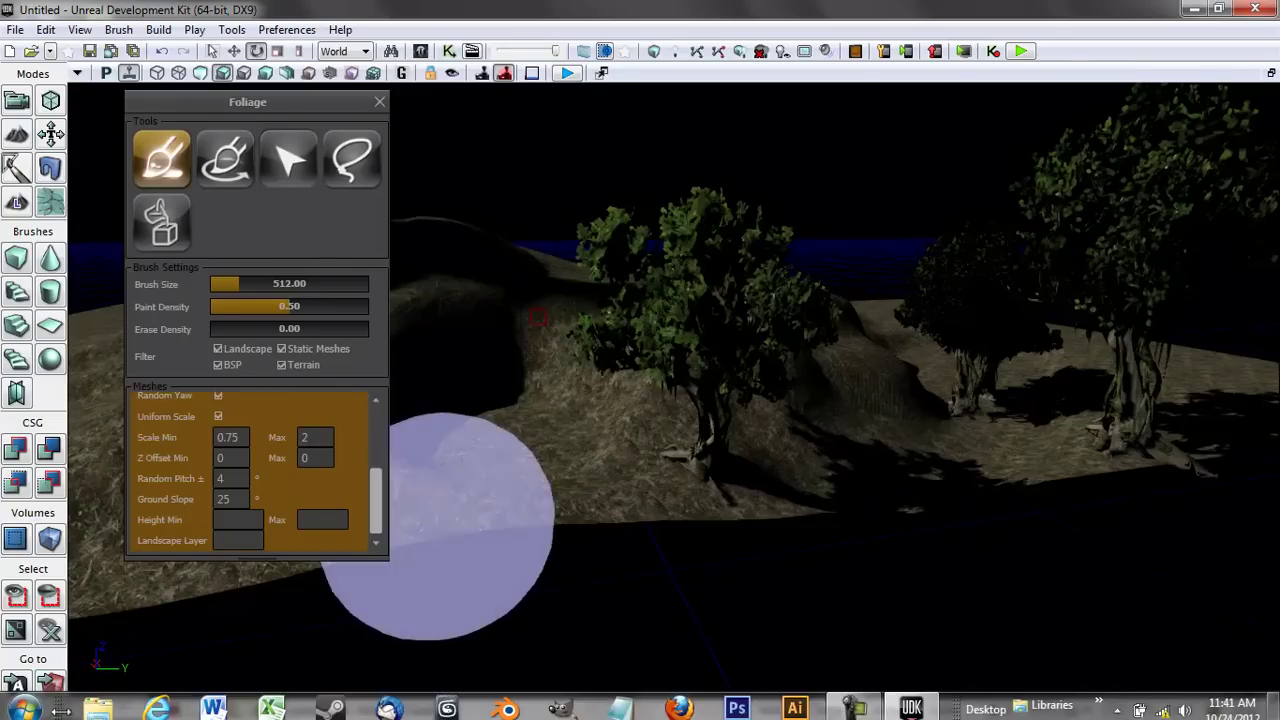
- Briefly restore and re-minimize the Material Editor, then close the Foliage panel
{"action": "double_click", "coordinate": [57, 703]}
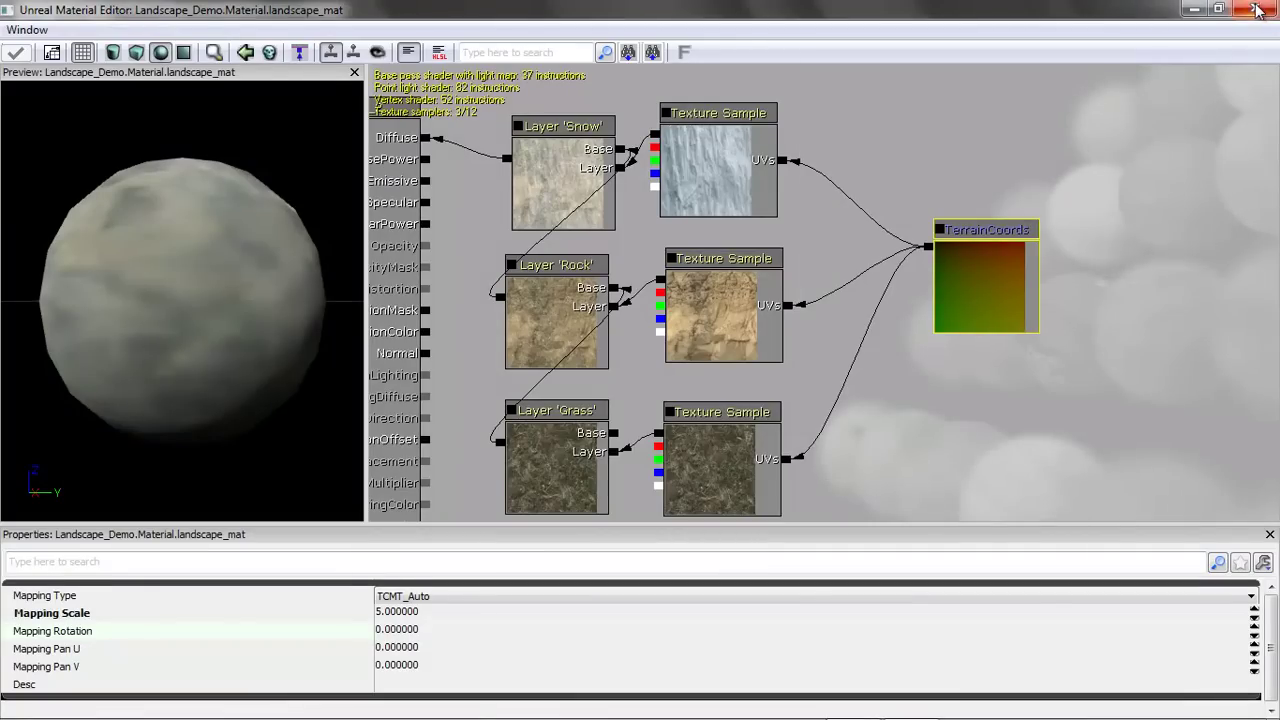
{"action": "left_click", "coordinate": [1192, 9]}
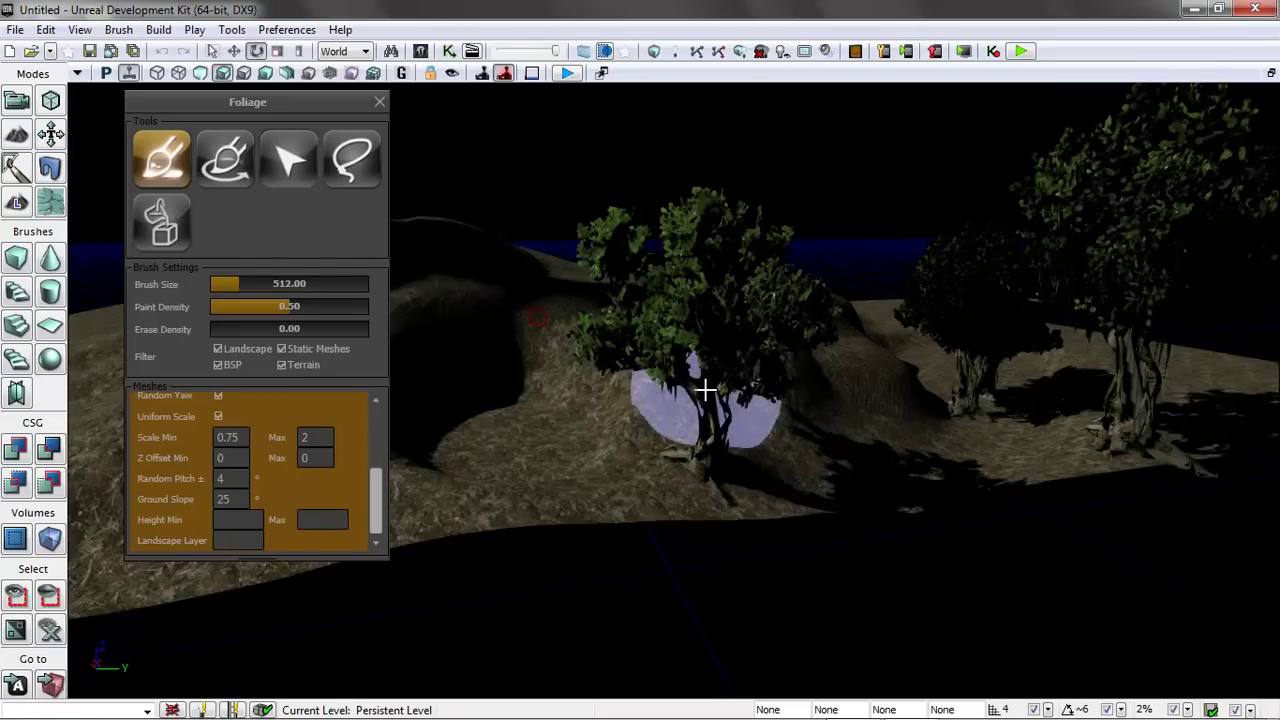
{"action": "left_click", "coordinate": [380, 101]}
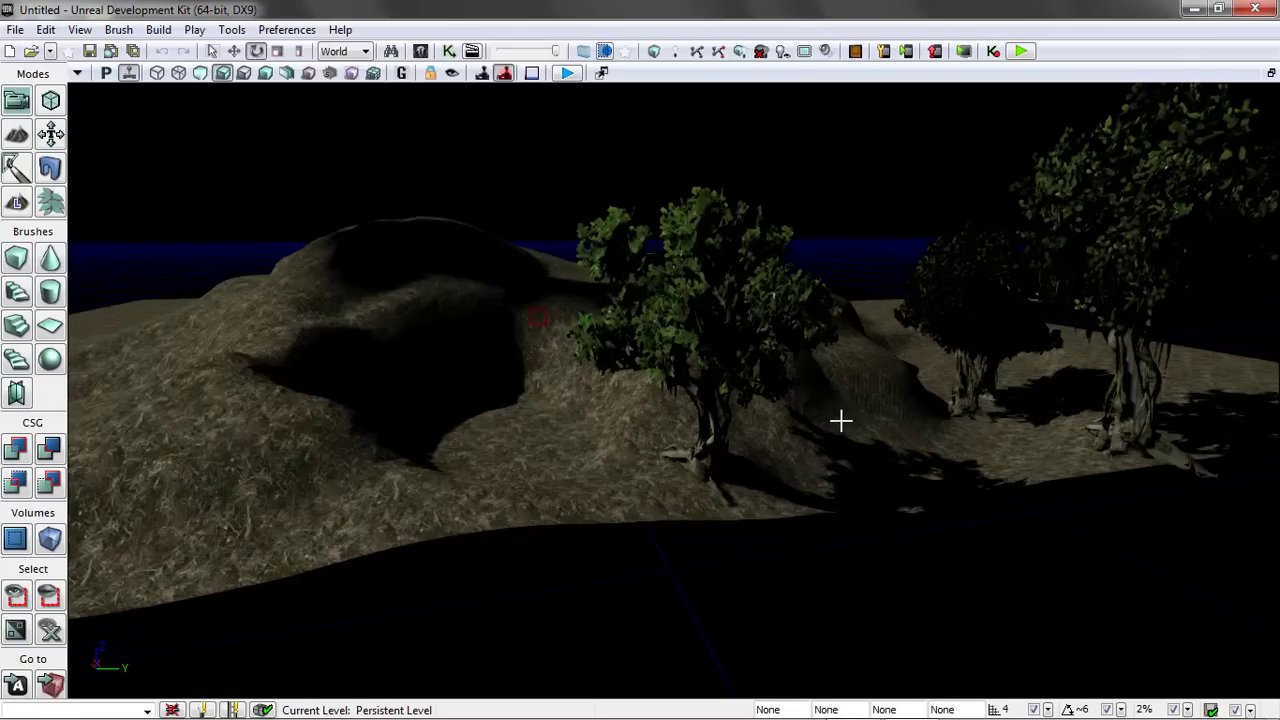
- Open the Actor Classes browser and select UTTeamPlayerStart under PlayerStart
{"action": "left_click_drag", "start_coordinate": [413, 457], "coordinate": [213, 87]}
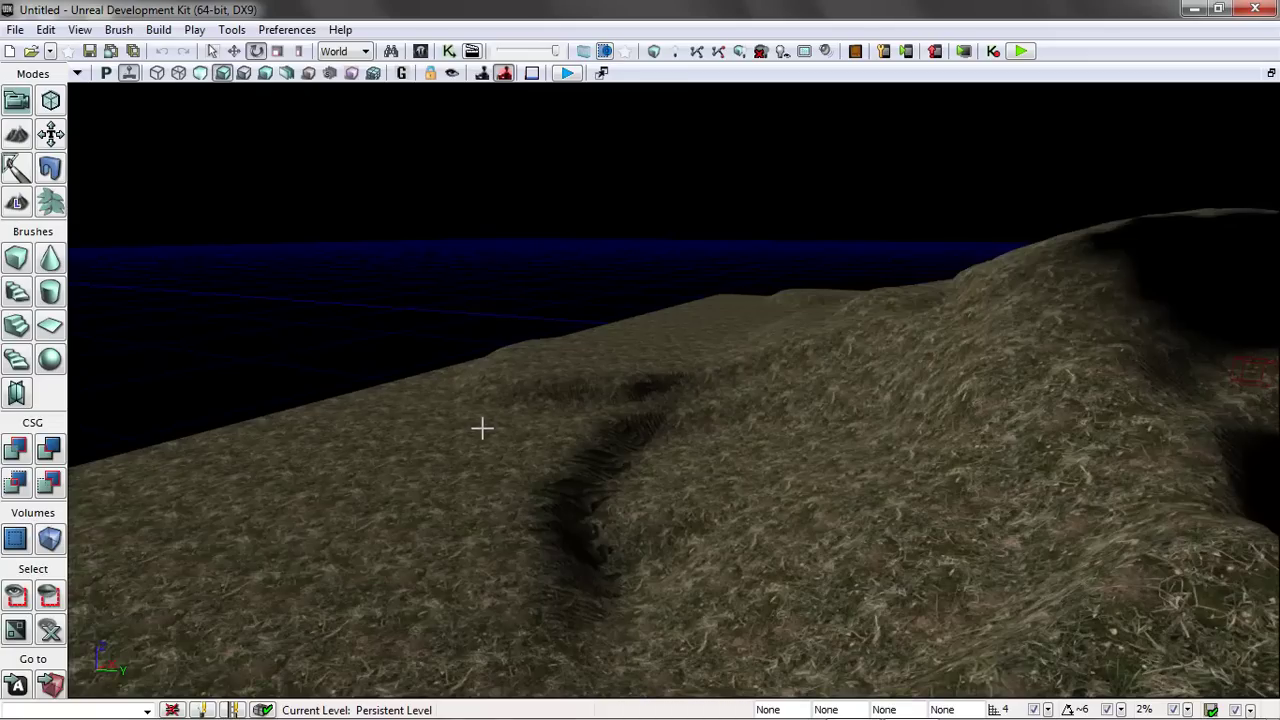
{"action": "left_click", "coordinate": [116, 30]}
{"action": "mouse_move", "coordinate": [85, 32]}
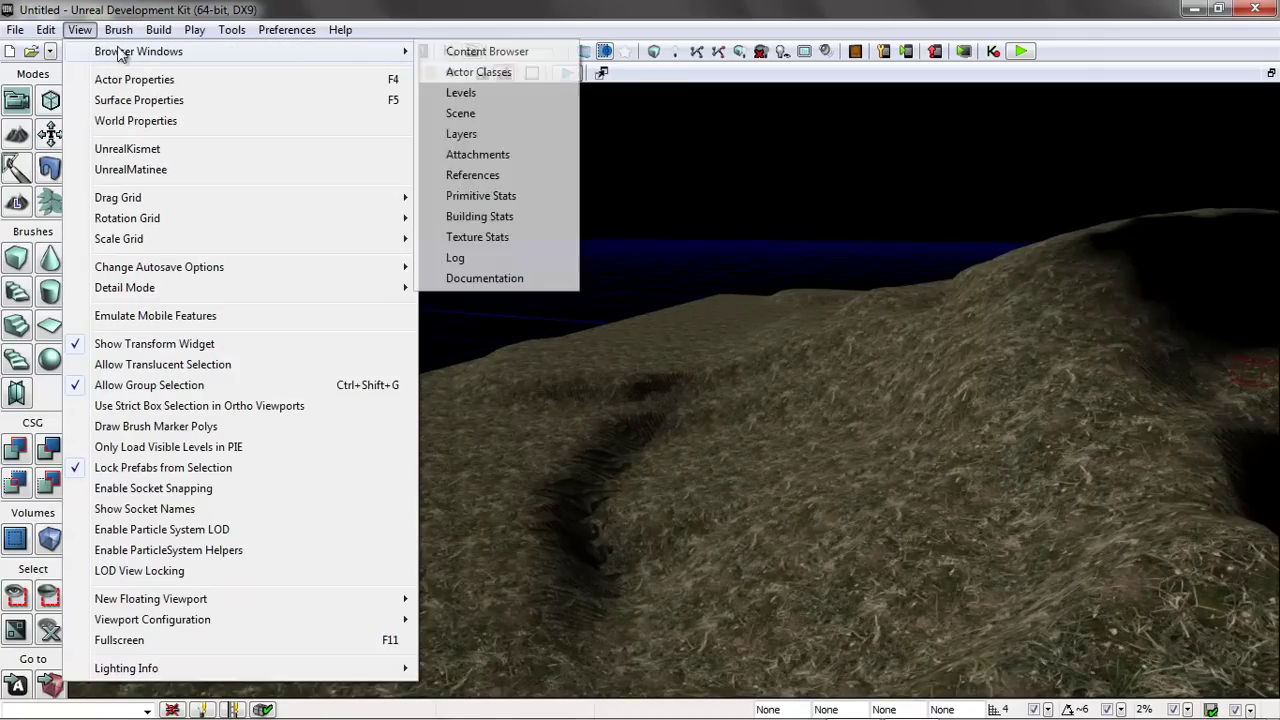
{"action": "left_click", "coordinate": [462, 52]}
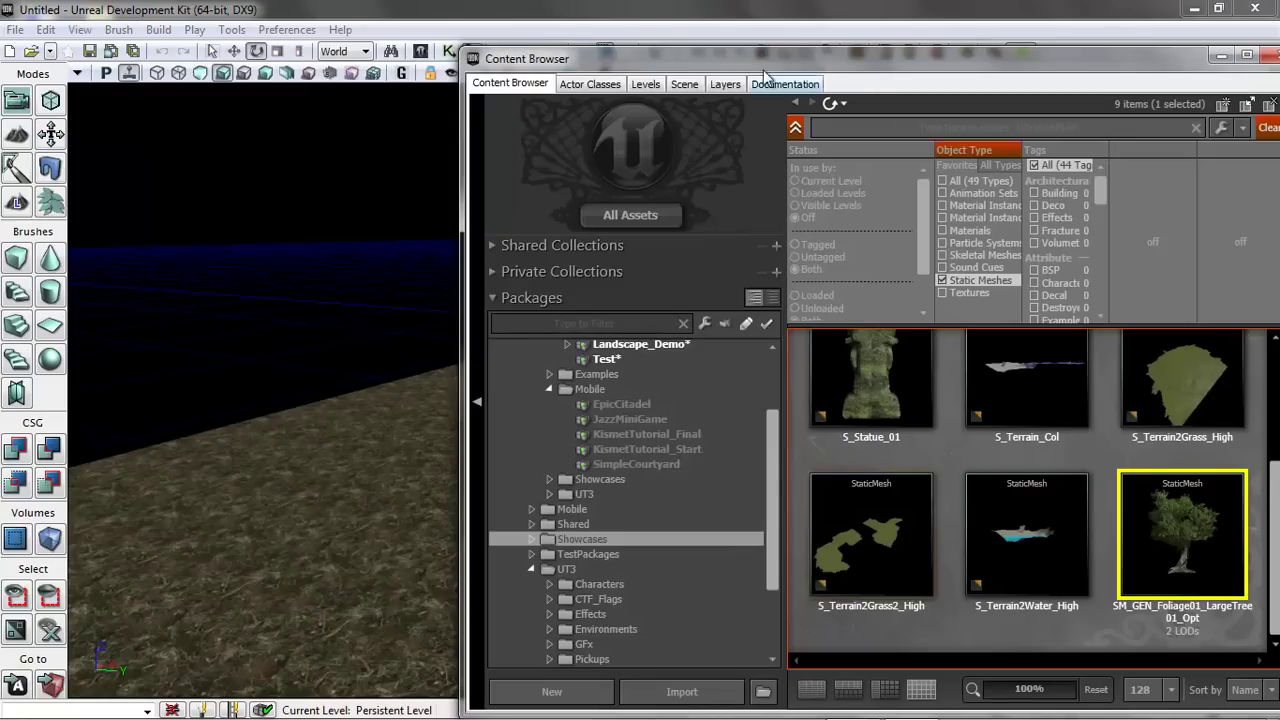
{"action": "left_click", "coordinate": [586, 84]}
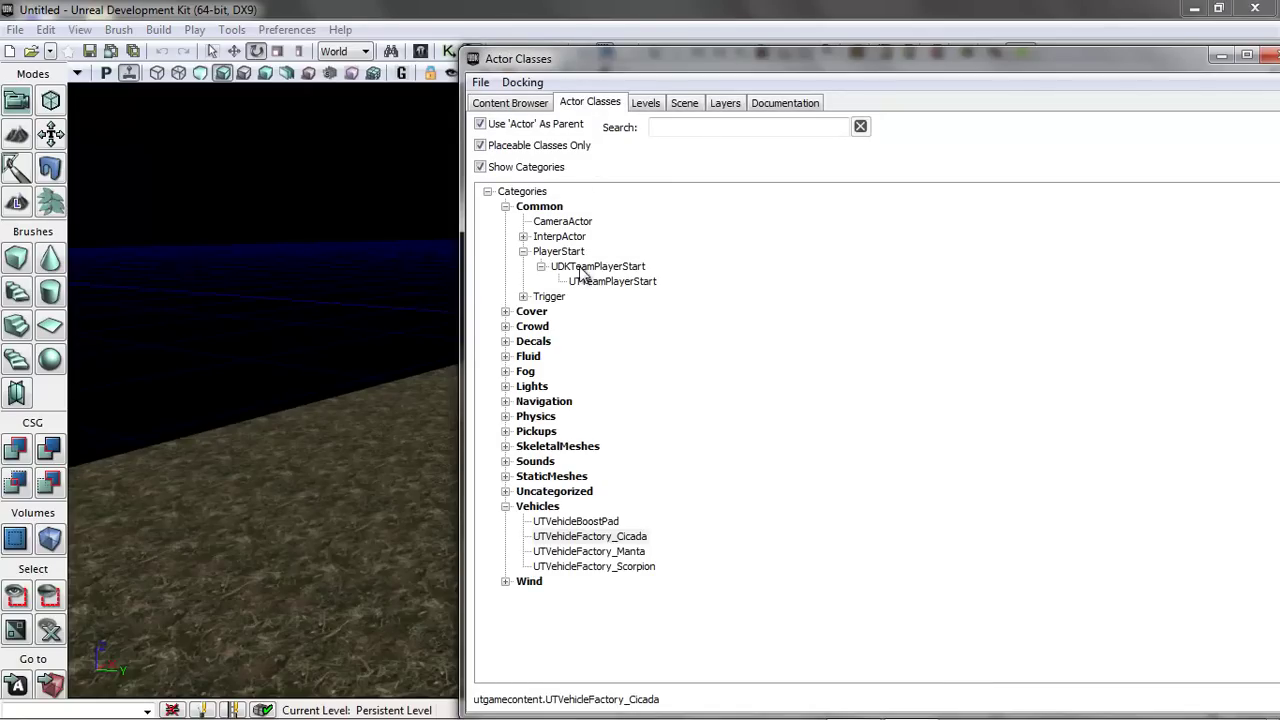
{"action": "left_click", "coordinate": [523, 252]}
{"action": "left_click", "coordinate": [505, 207]}
{"action": "left_click", "coordinate": [505, 207]}
{"action": "left_click", "coordinate": [523, 252]}
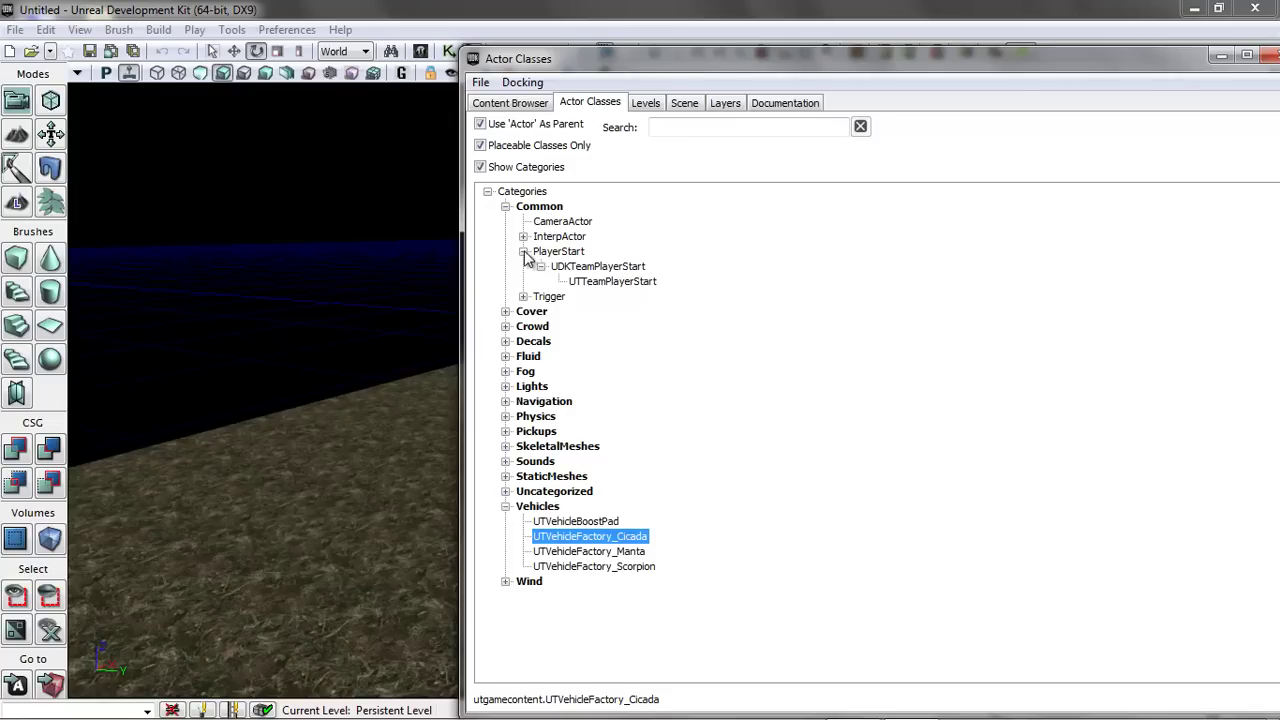
{"action": "left_click", "coordinate": [640, 283]}
- Add a UTTeamPlayerStart on the terrain and snap it down onto the ground
{"action": "left_click_drag", "start_coordinate": [620, 66], "coordinate": [845, 90]}
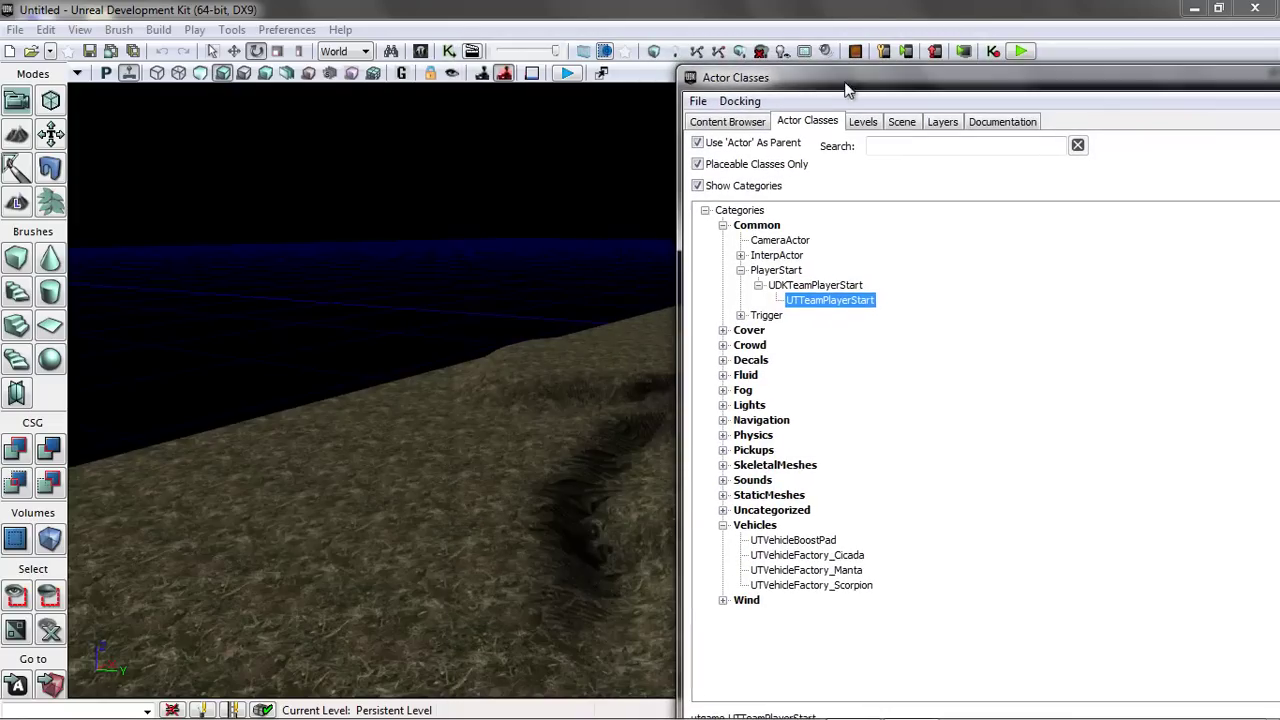
{"action": "right_click", "coordinate": [418, 470]}
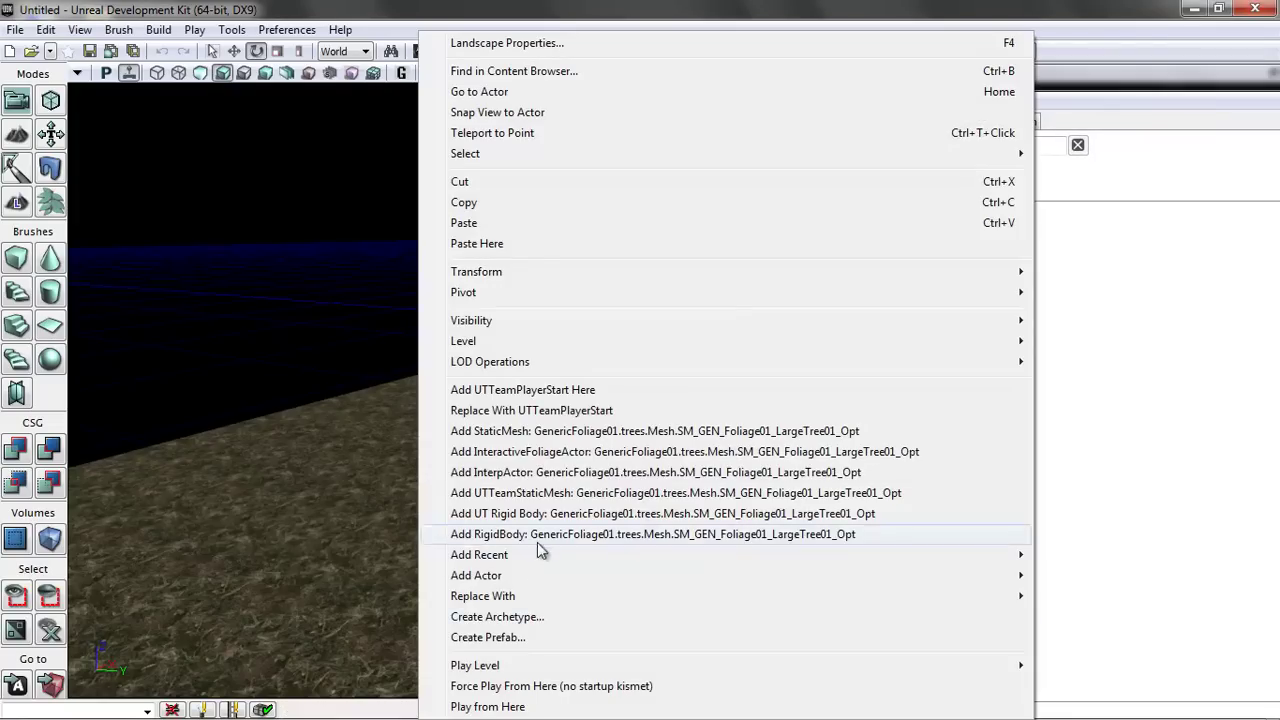
{"action": "left_click", "coordinate": [519, 390]}
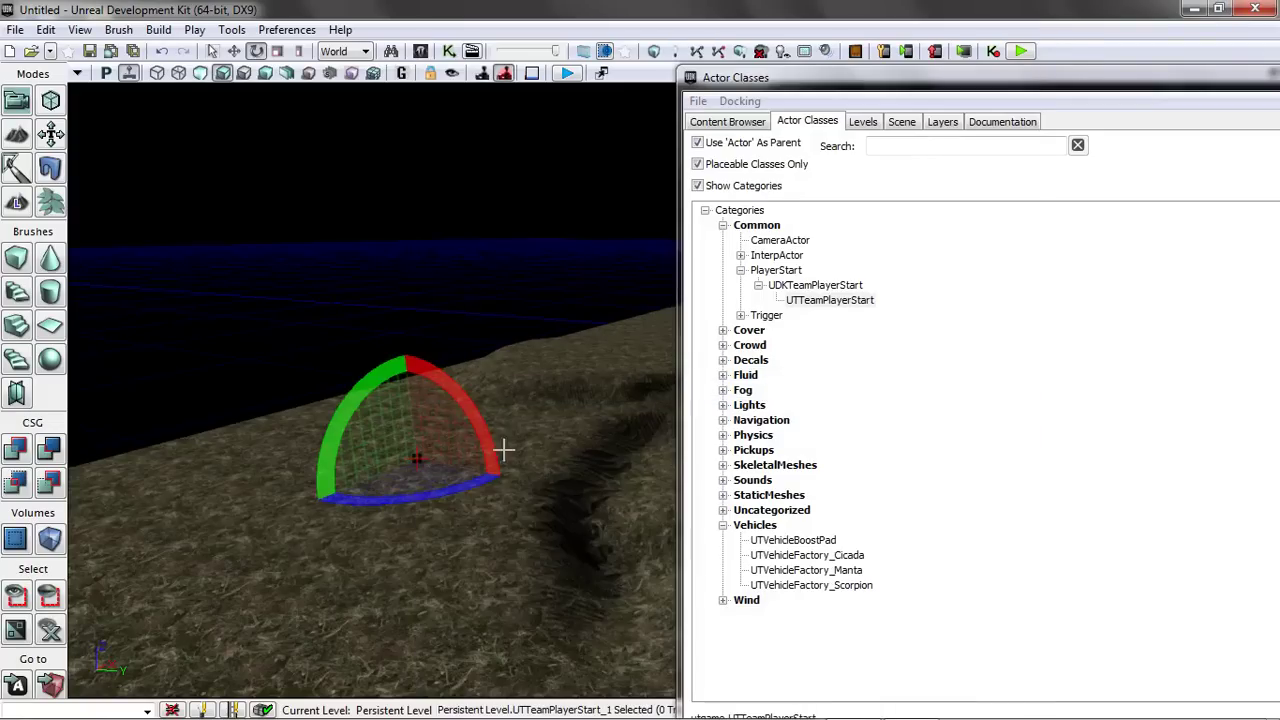
{"action": "left_click", "coordinate": [17, 688]}
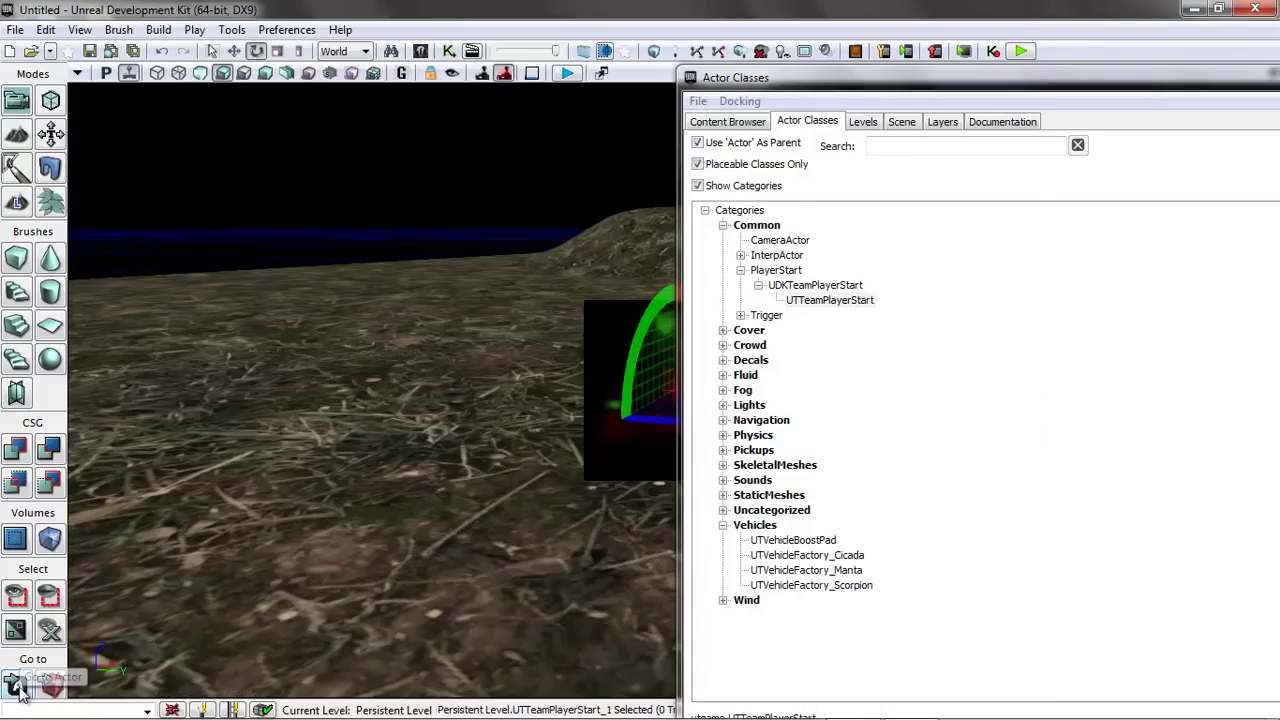
{"action": "left_click", "coordinate": [481, 199]}
{"action": "left_click_drag", "start_coordinate": [532, 452], "coordinate": [589, 511]}
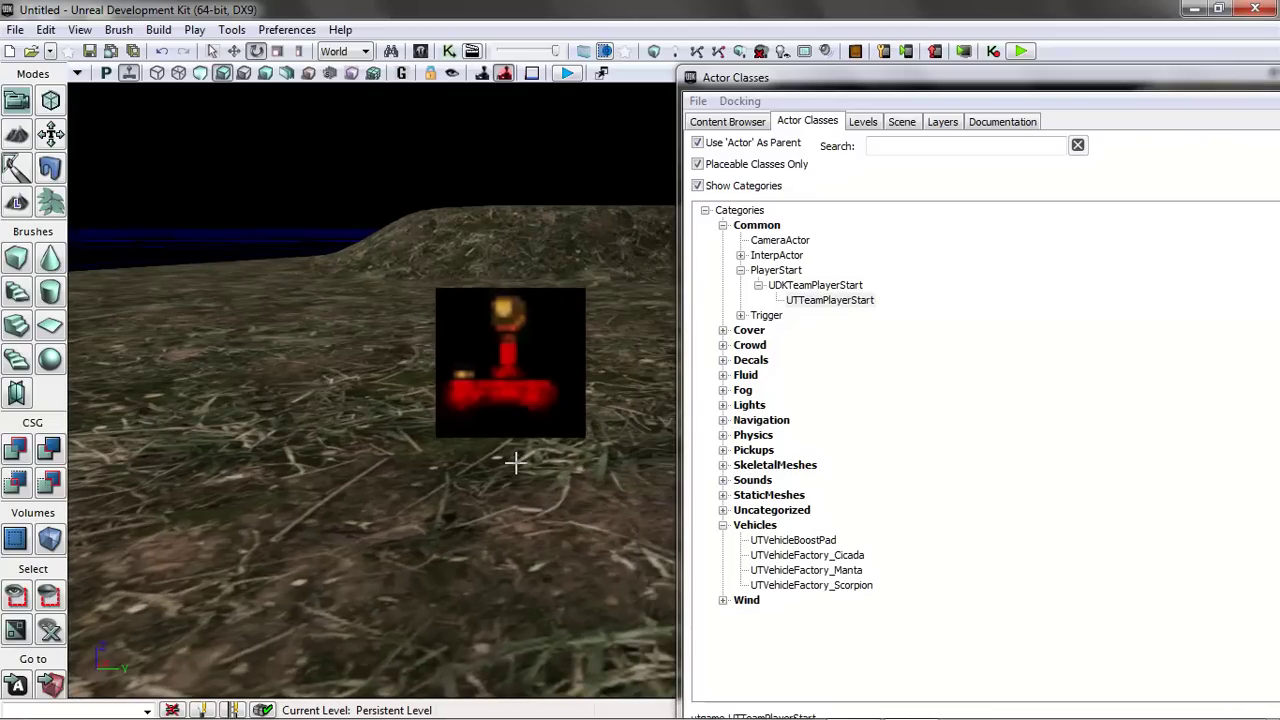
{"action": "left_click", "coordinate": [506, 381]}
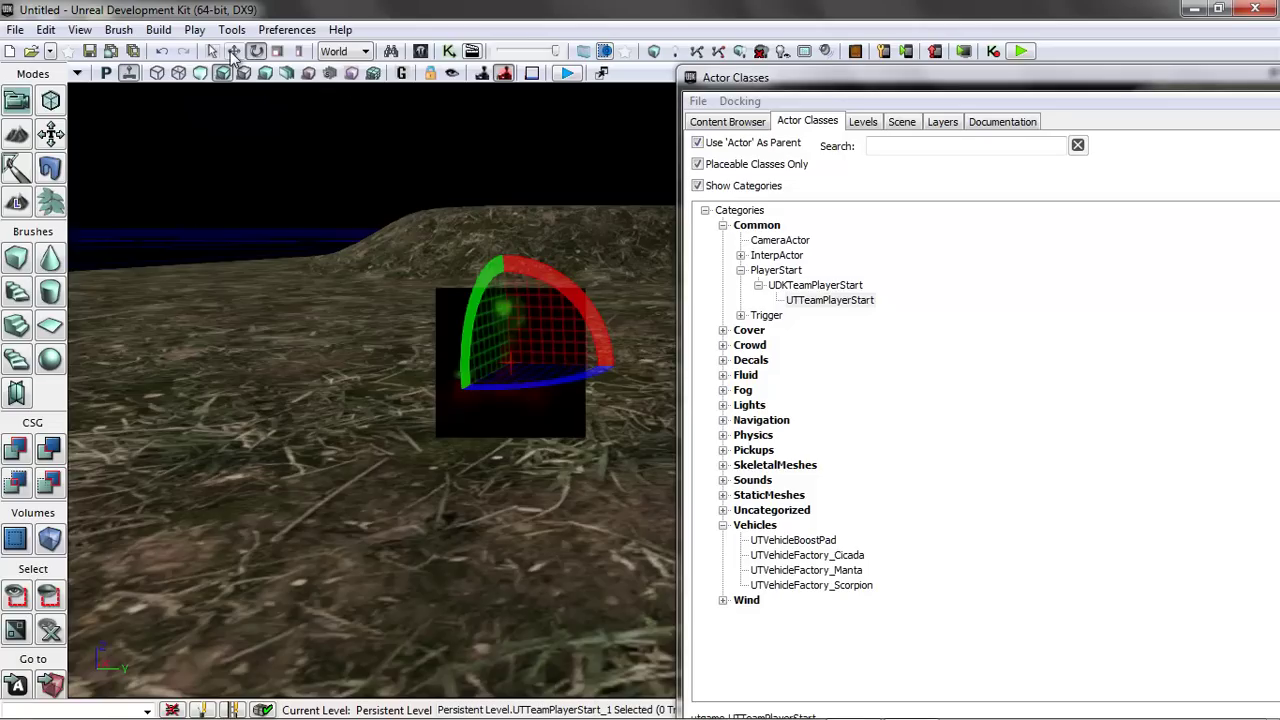
{"action": "left_click", "coordinate": [234, 51]}
{"action": "left_click_drag", "start_coordinate": [503, 274], "coordinate": [508, 178]}
{"action": "key", "text": "End"}
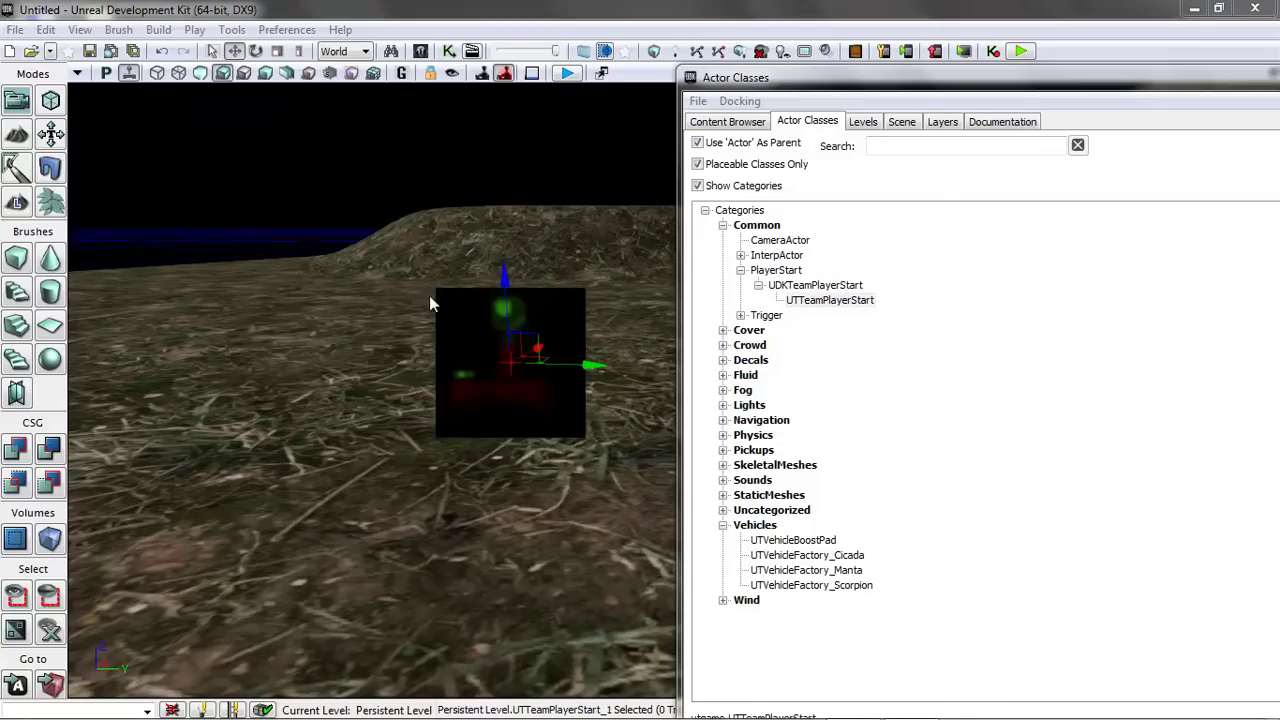
- Set the player start's Team Number to 1 in its properties
{"action": "key", "text": "F4"}
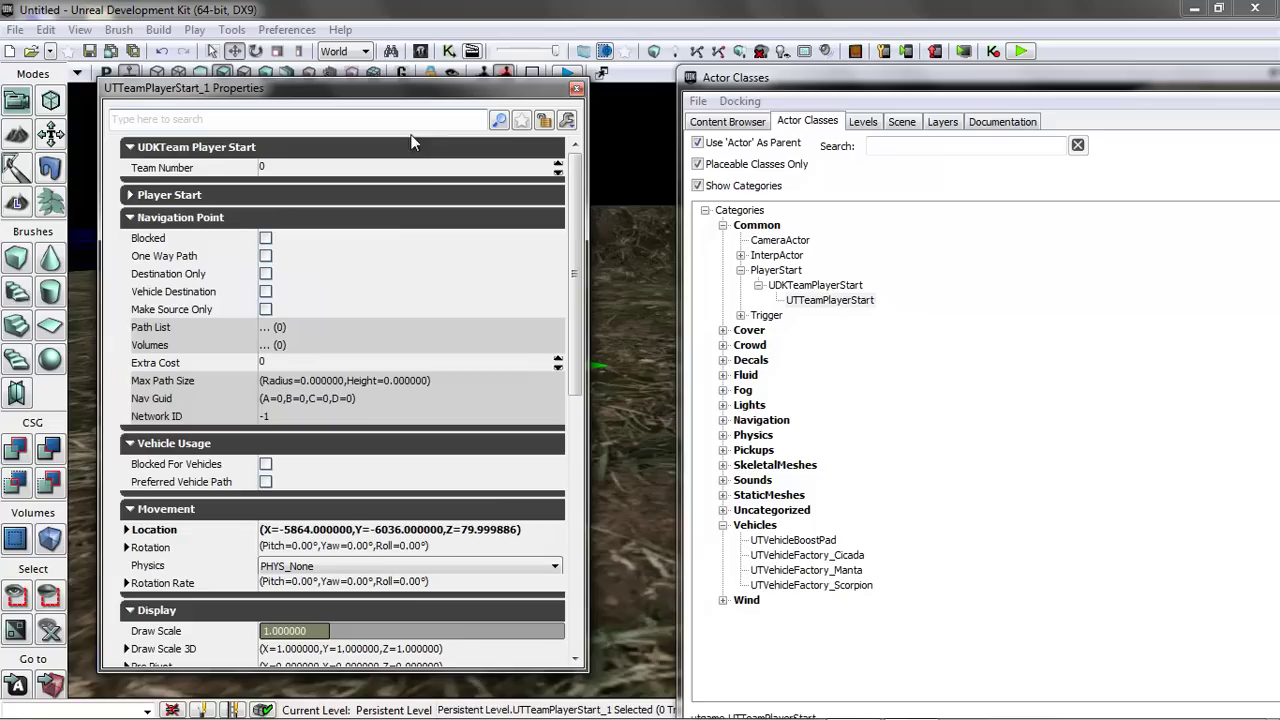
{"action": "left_click", "coordinate": [129, 218]}
{"action": "left_click", "coordinate": [130, 240]}
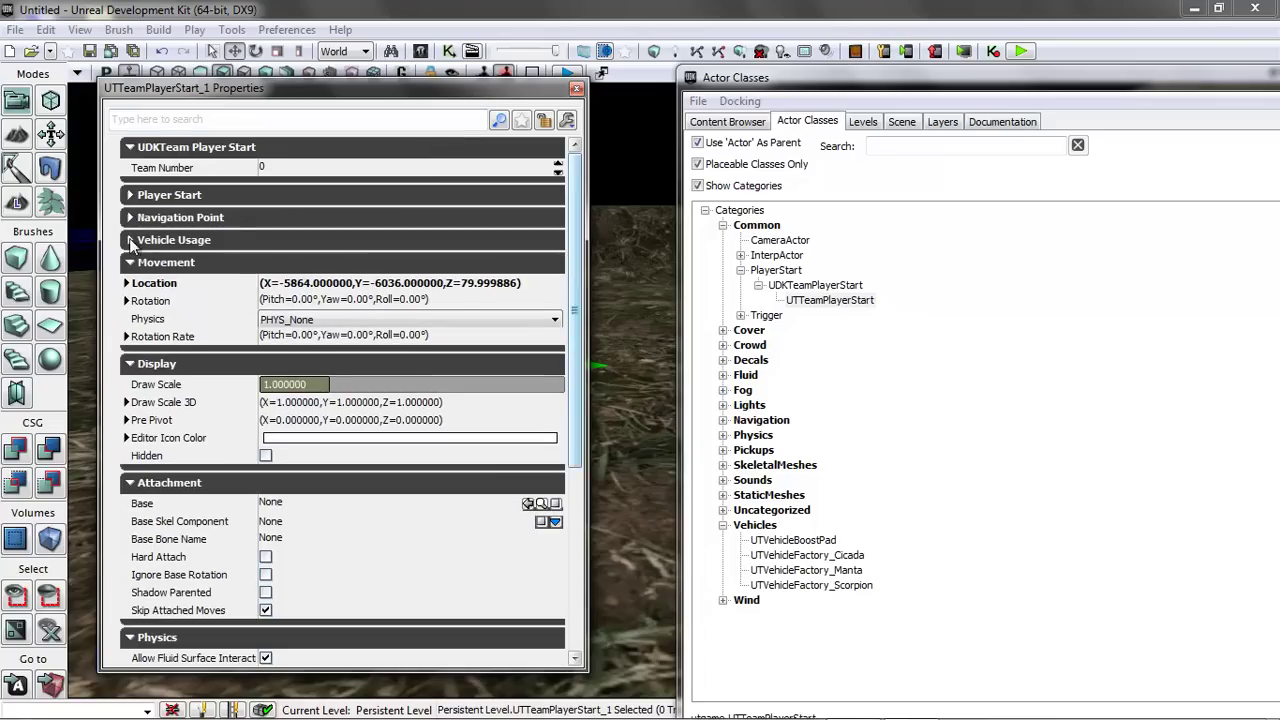
{"action": "left_click", "coordinate": [130, 262]}
{"action": "left_click", "coordinate": [130, 285]}
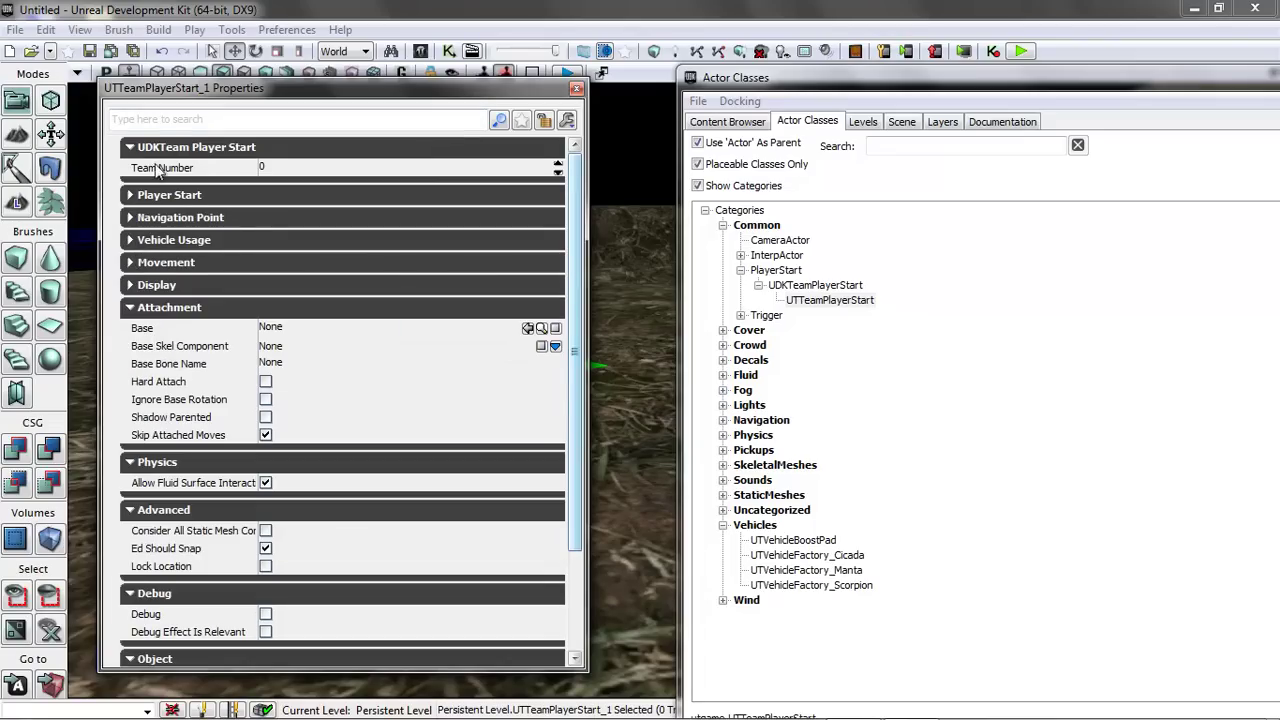
{"action": "left_click", "coordinate": [558, 166]}
{"action": "left_click_drag", "start_coordinate": [406, 96], "coordinate": [1036, 131]}
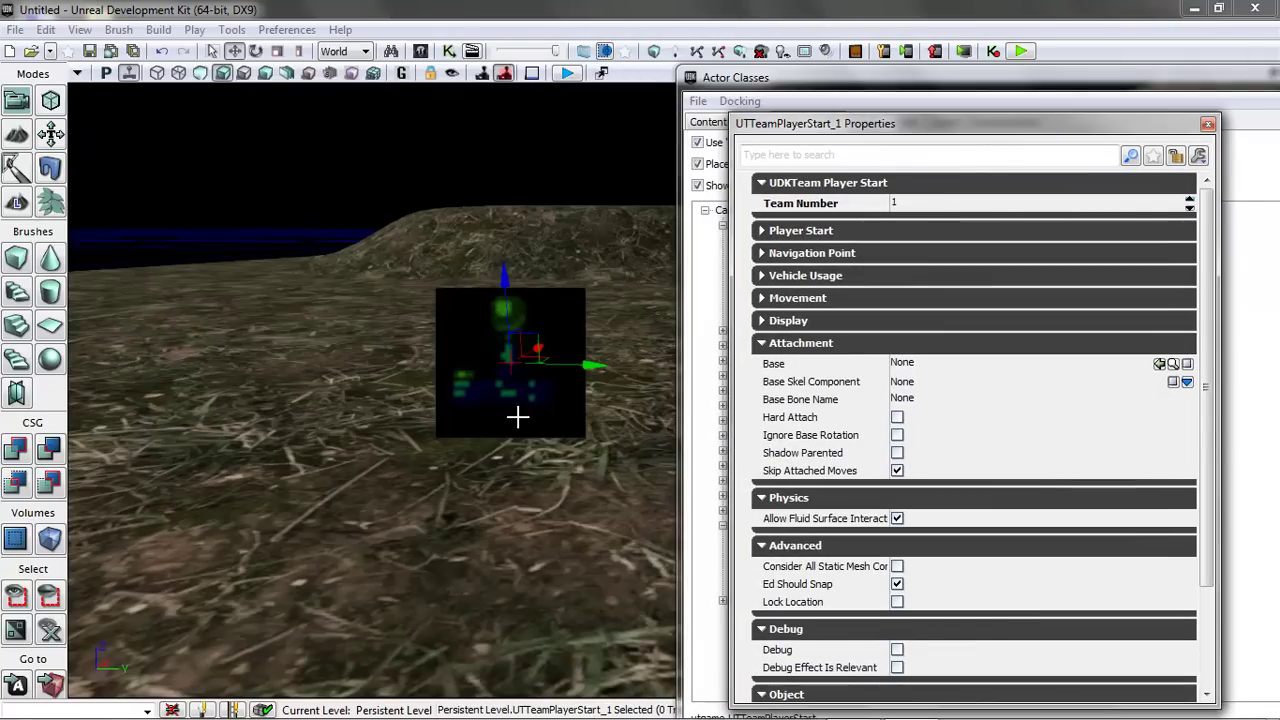
{"action": "left_click", "coordinate": [258, 203]}
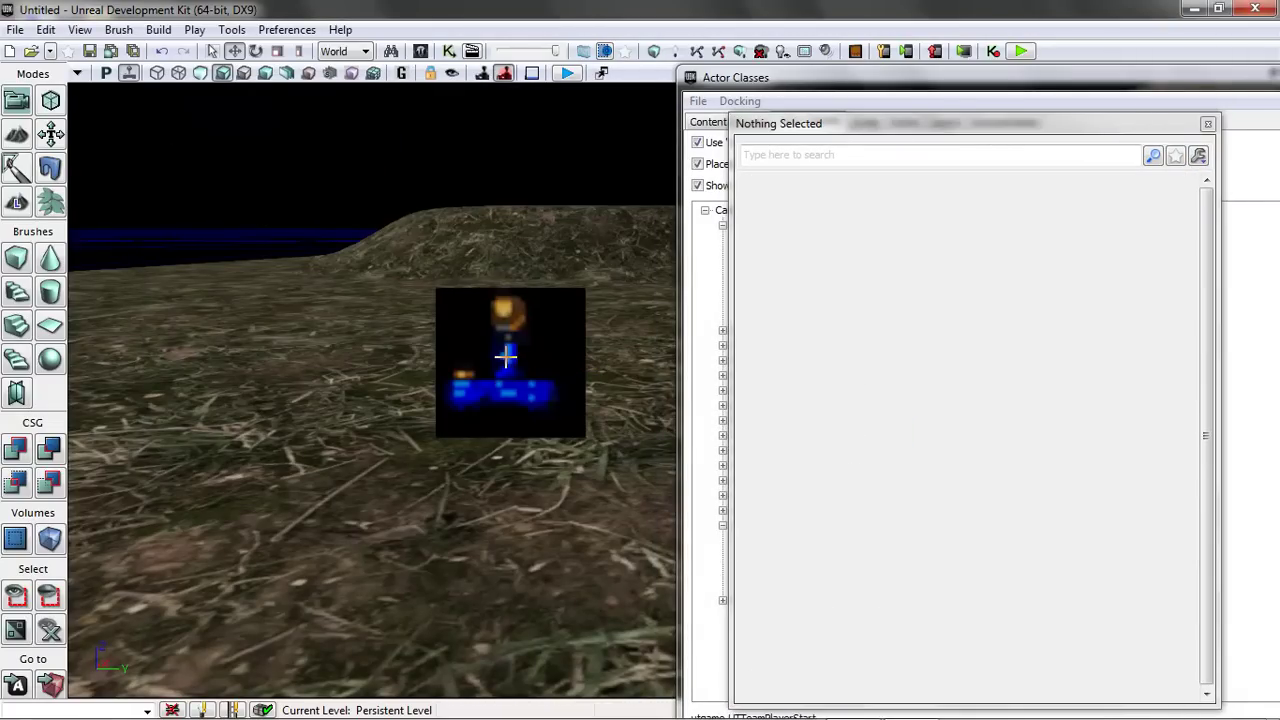
- Close the empty properties window and place a second team player start nearby
{"action": "left_click", "coordinate": [1208, 124]}
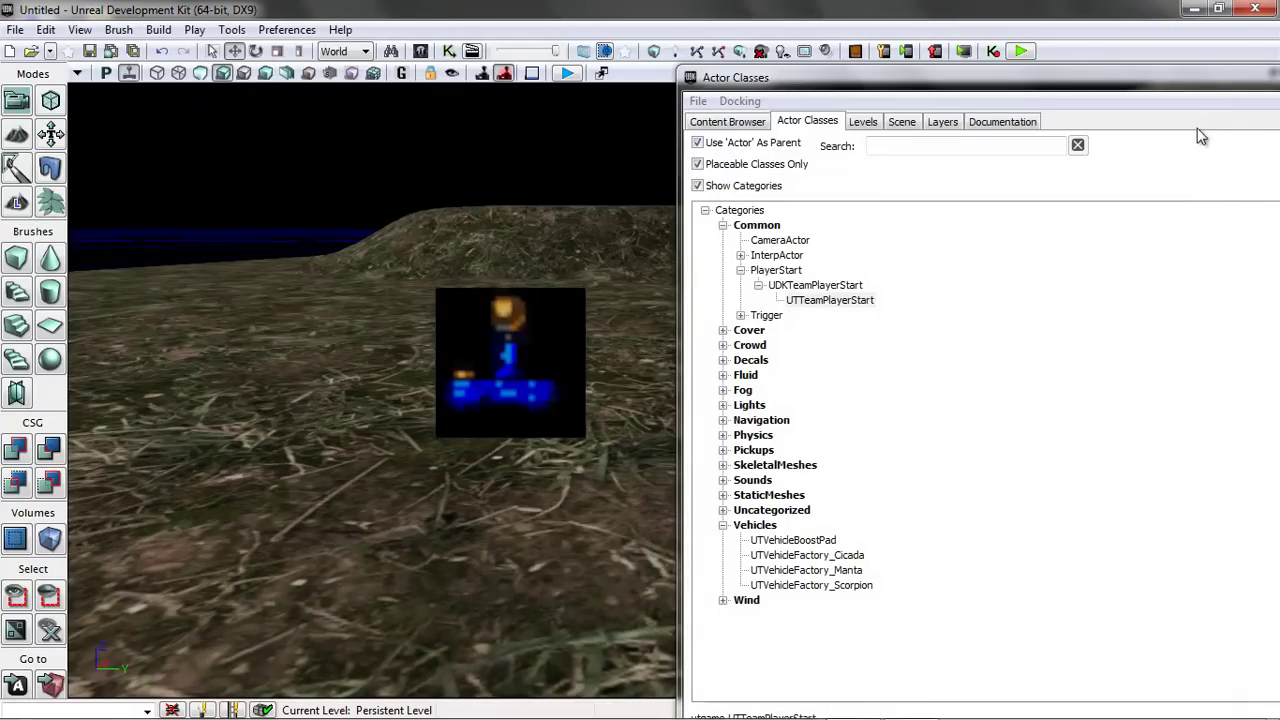
{"action": "left_click", "coordinate": [724, 421]}
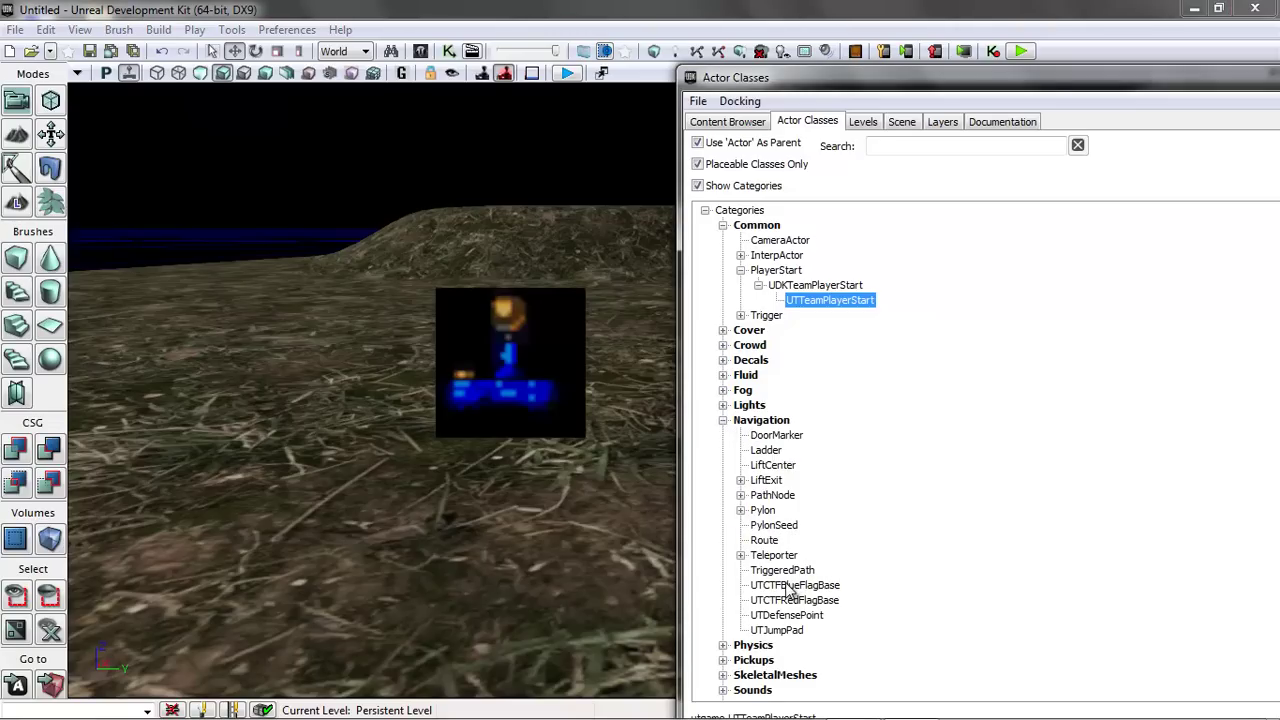
{"action": "left_click_drag", "start_coordinate": [323, 418], "coordinate": [271, 360]}
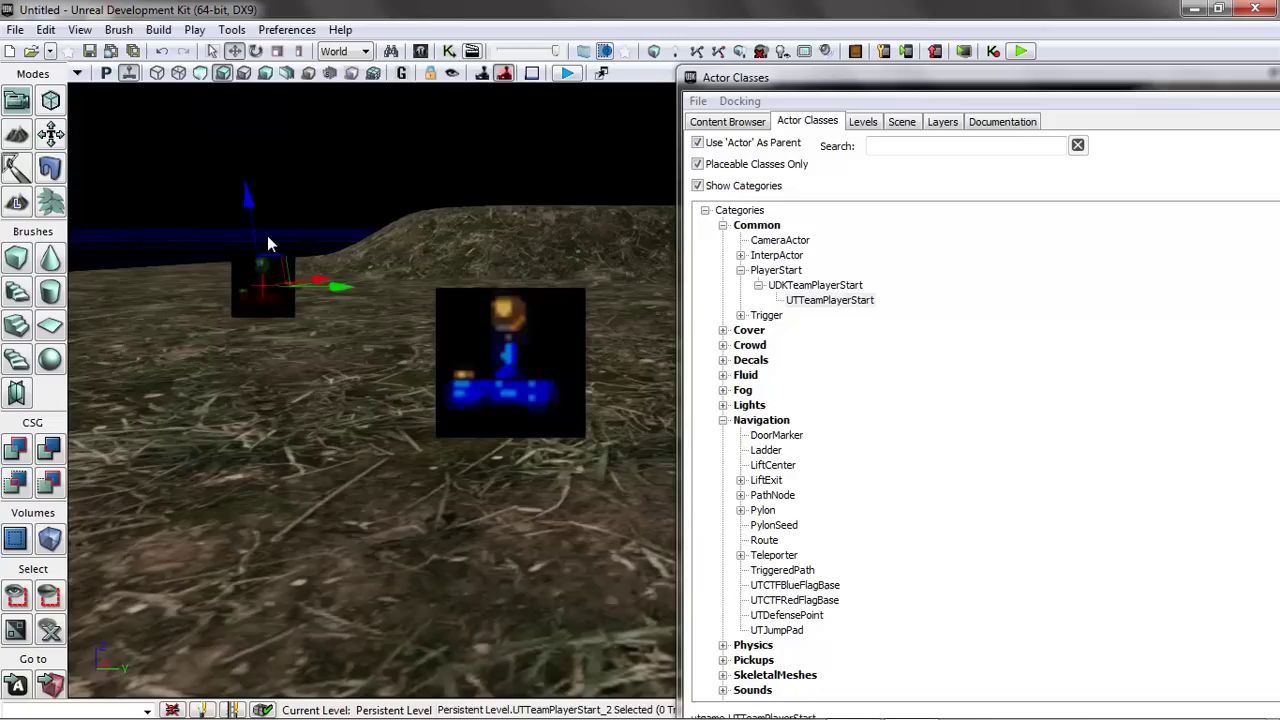
- Place a UTCTFRedFlagBase on the terrain, then select UTCTFBlueFlagBase and collapse Navigation
{"action": "left_click", "coordinate": [796, 601]}
{"action": "left_click_drag", "start_coordinate": [303, 428], "coordinate": [297, 422]}
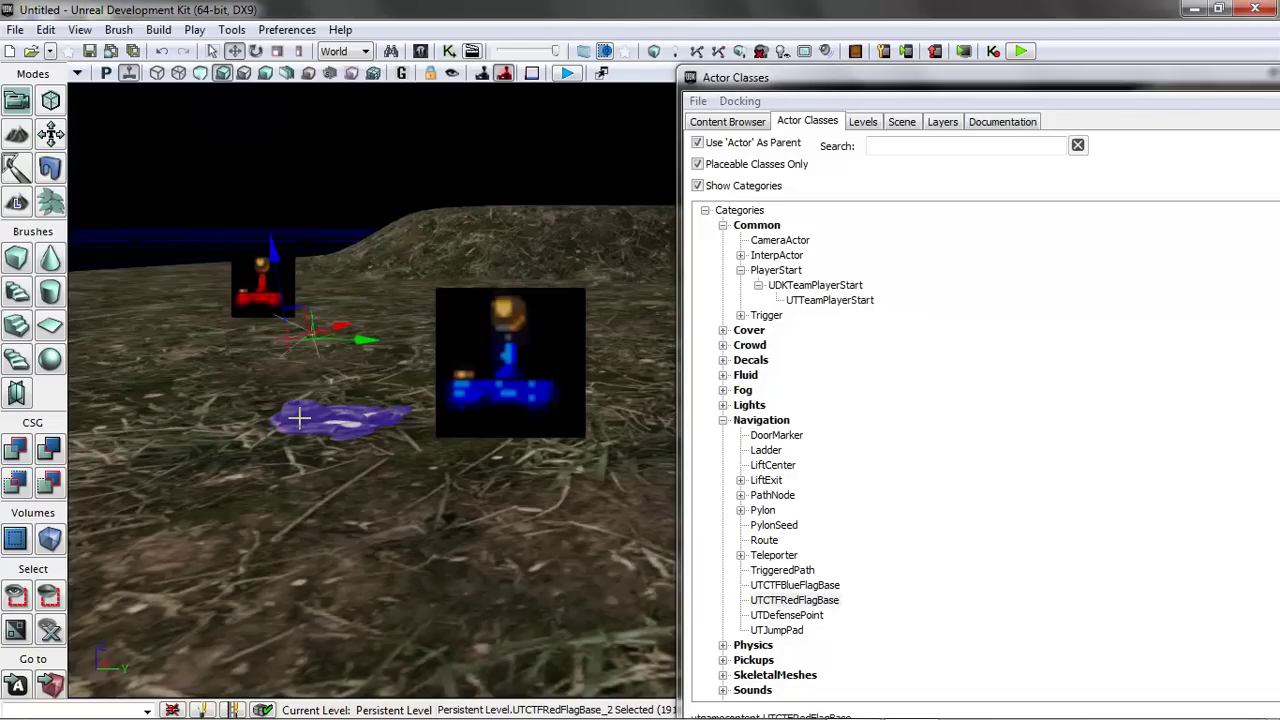
{"action": "left_click_drag", "start_coordinate": [350, 460], "coordinate": [366, 481]}
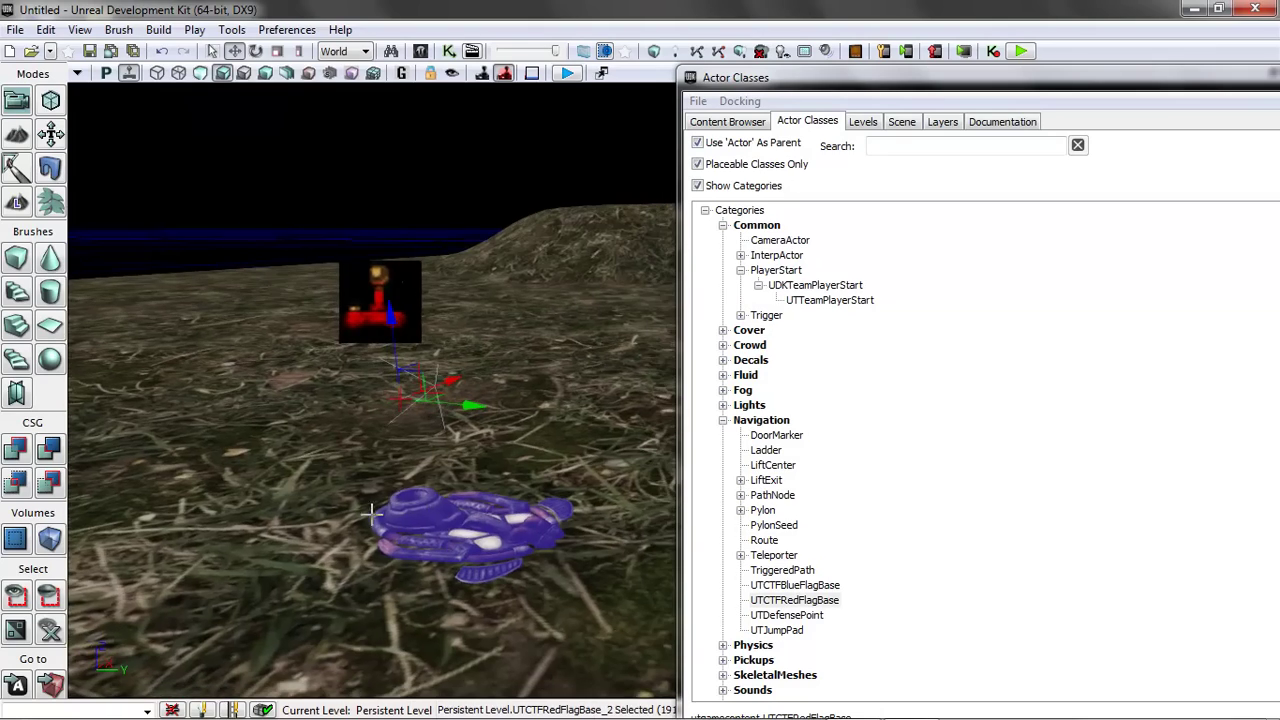
{"action": "left_click", "coordinate": [794, 587]}
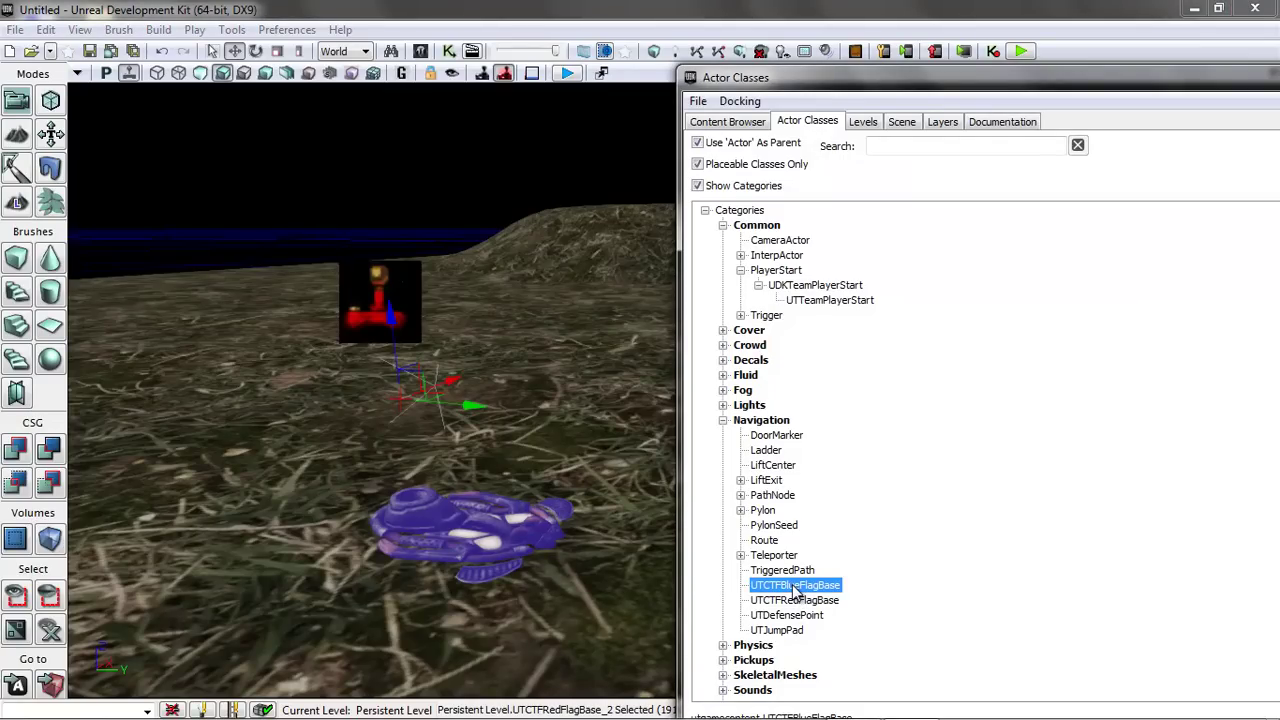
{"action": "left_click", "coordinate": [723, 421]}
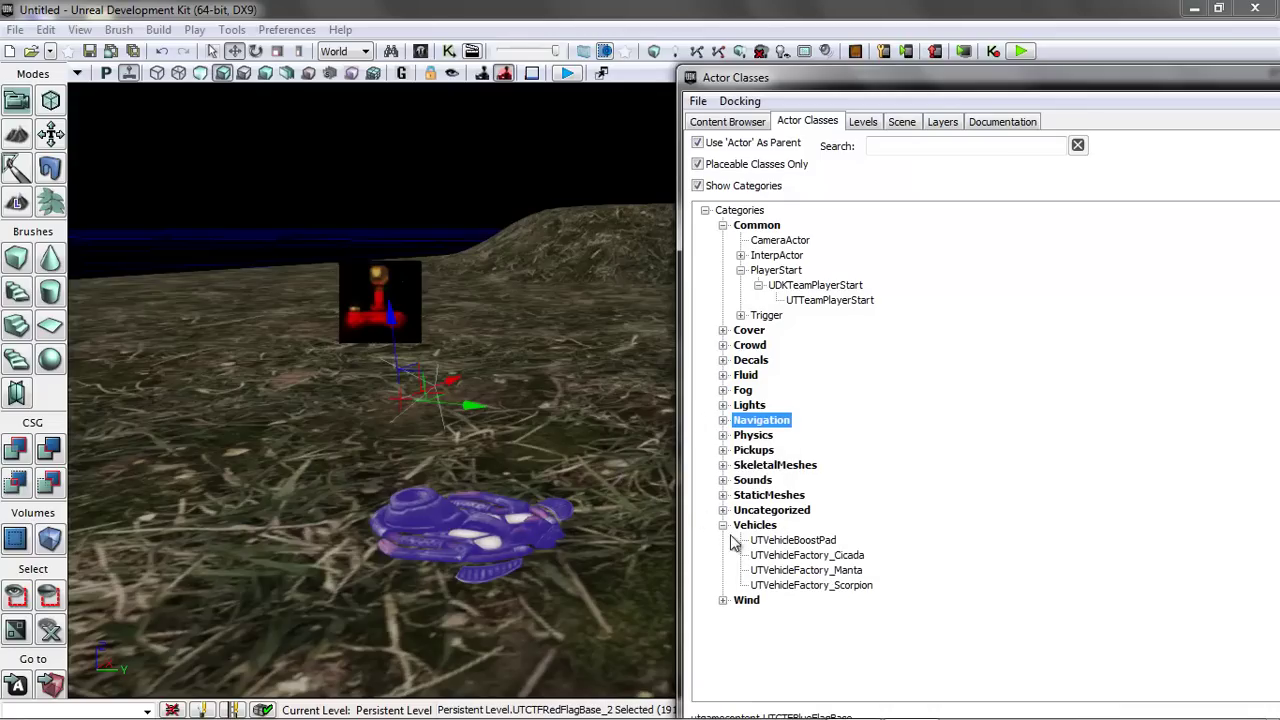
- Drag a UTVehicleFactory_Cicada onto the ground beside the red flag base
{"action": "left_click", "coordinate": [810, 556]}
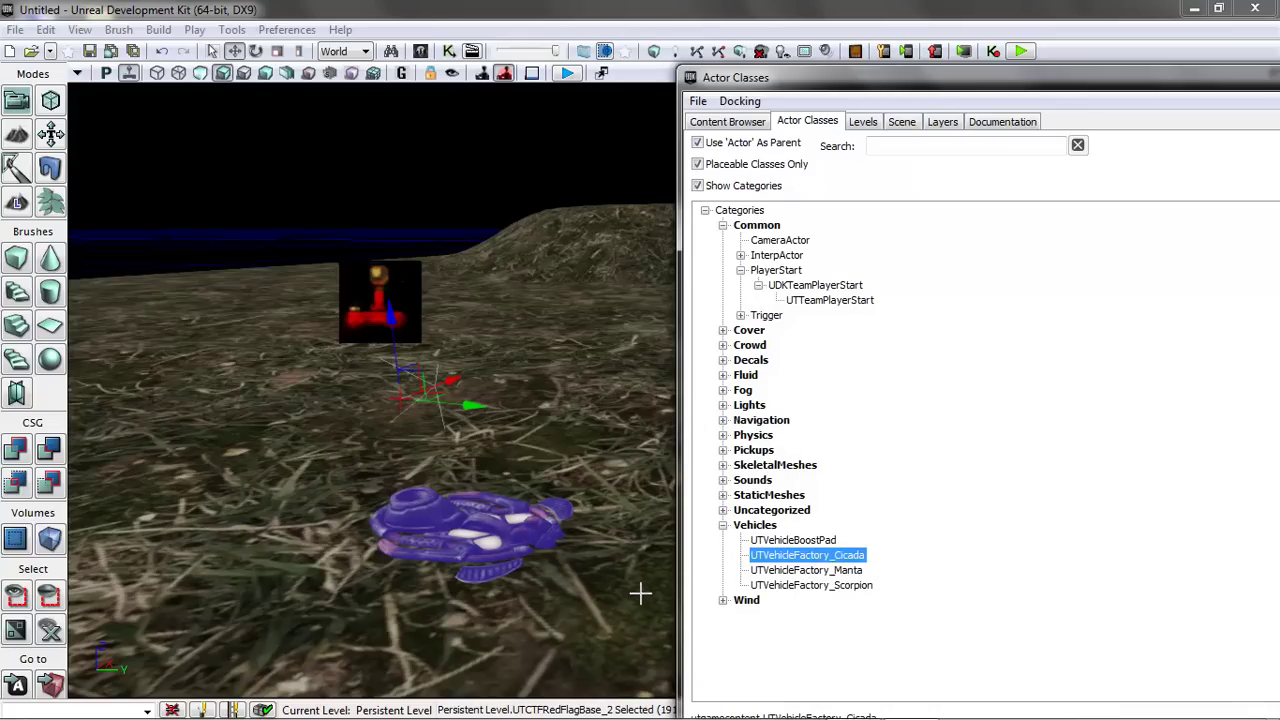
{"action": "left_click_drag", "start_coordinate": [637, 597], "coordinate": [420, 590]}
{"action": "left_click_drag", "start_coordinate": [812, 557], "coordinate": [705, 488]}
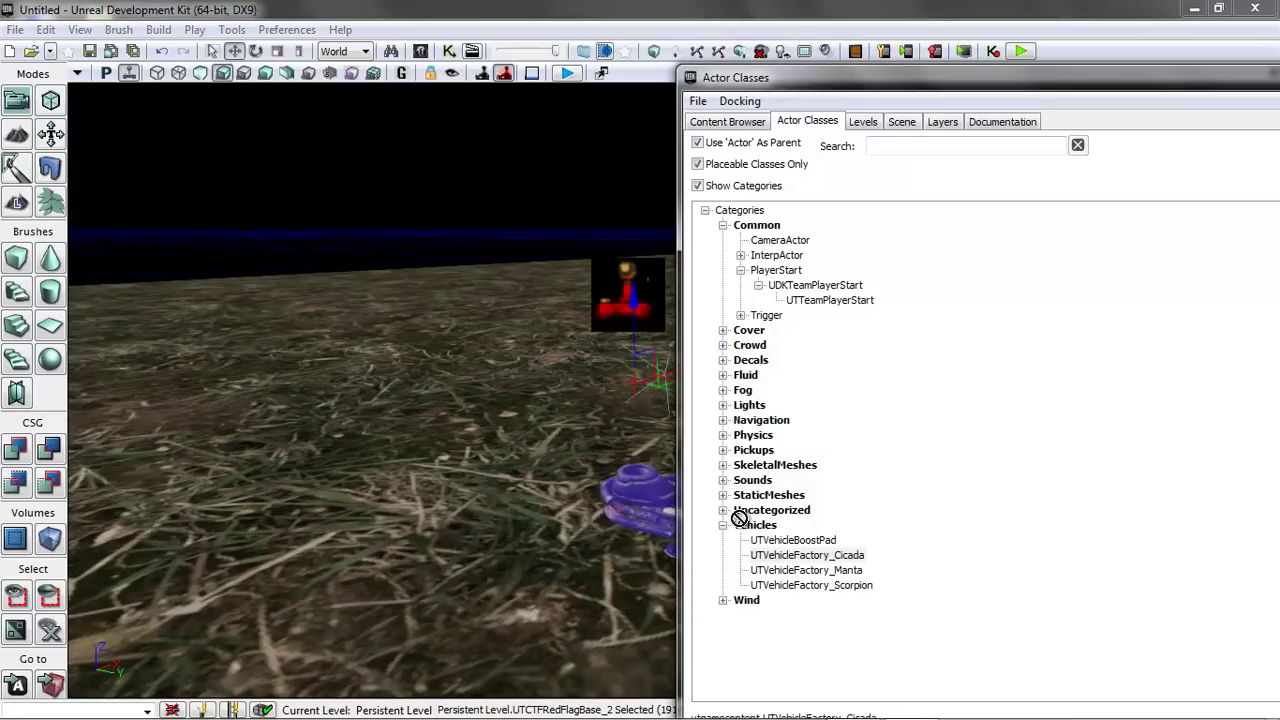
{"action": "left_click_drag", "start_coordinate": [314, 373], "coordinate": [314, 391]}
{"action": "mouse_move", "coordinate": [351, 477]}
{"action": "left_mouse_down"}
{"action": "mouse_move", "coordinate": [220, 514]}
{"action": "mouse_move", "coordinate": [336, 489]}
{"action": "left_mouse_up"}
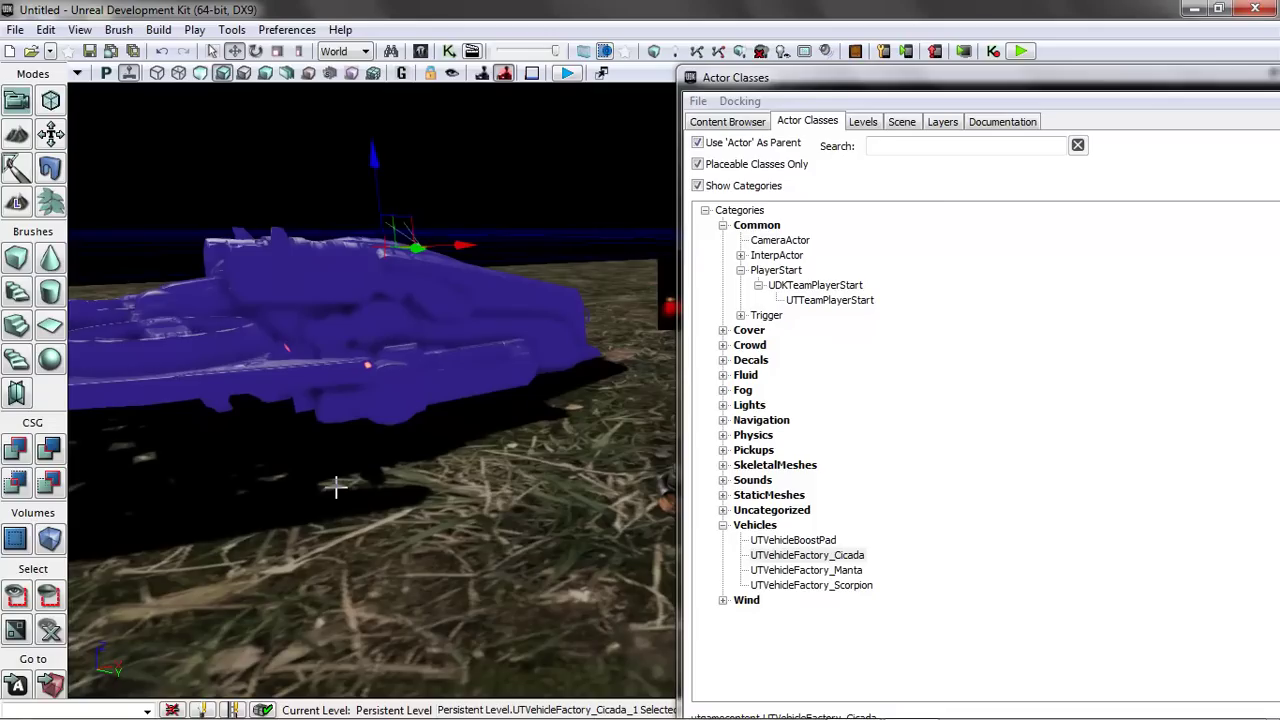
- Check the Cicada factory's properties, leave defaults, and close the Actor Classes window
{"action": "key", "text": "F4"}
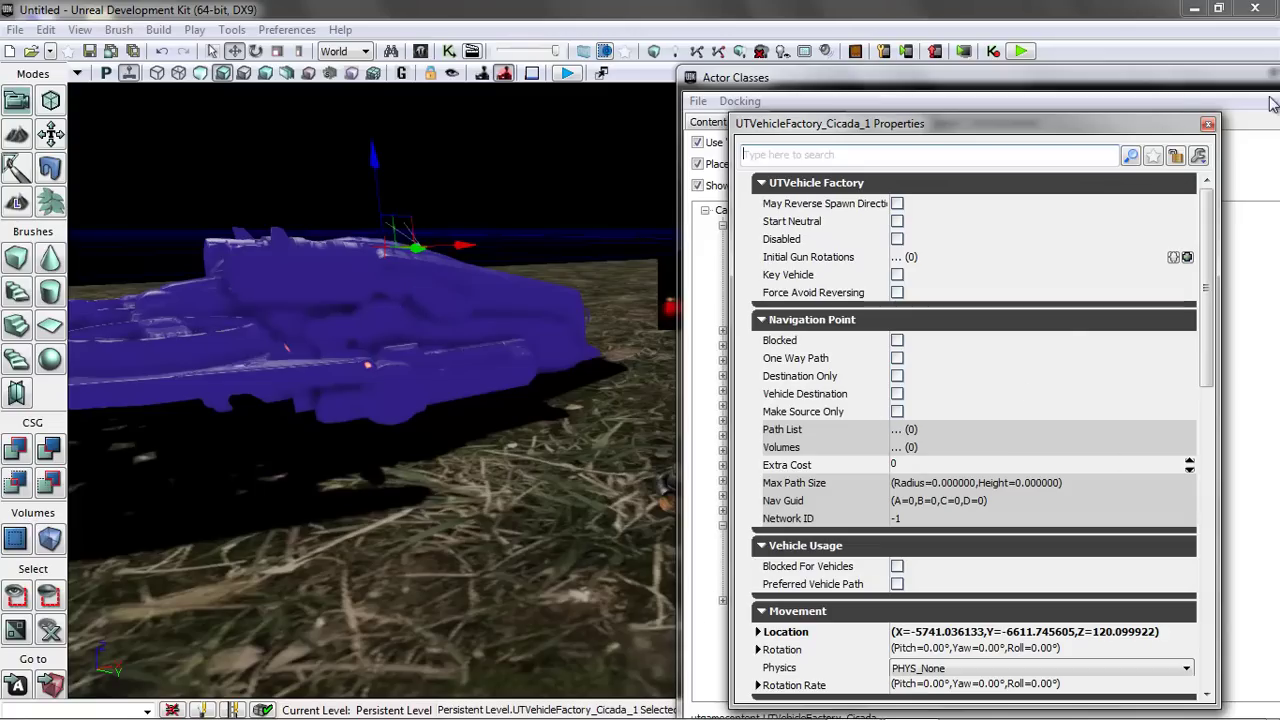
{"action": "left_click", "coordinate": [1208, 125]}
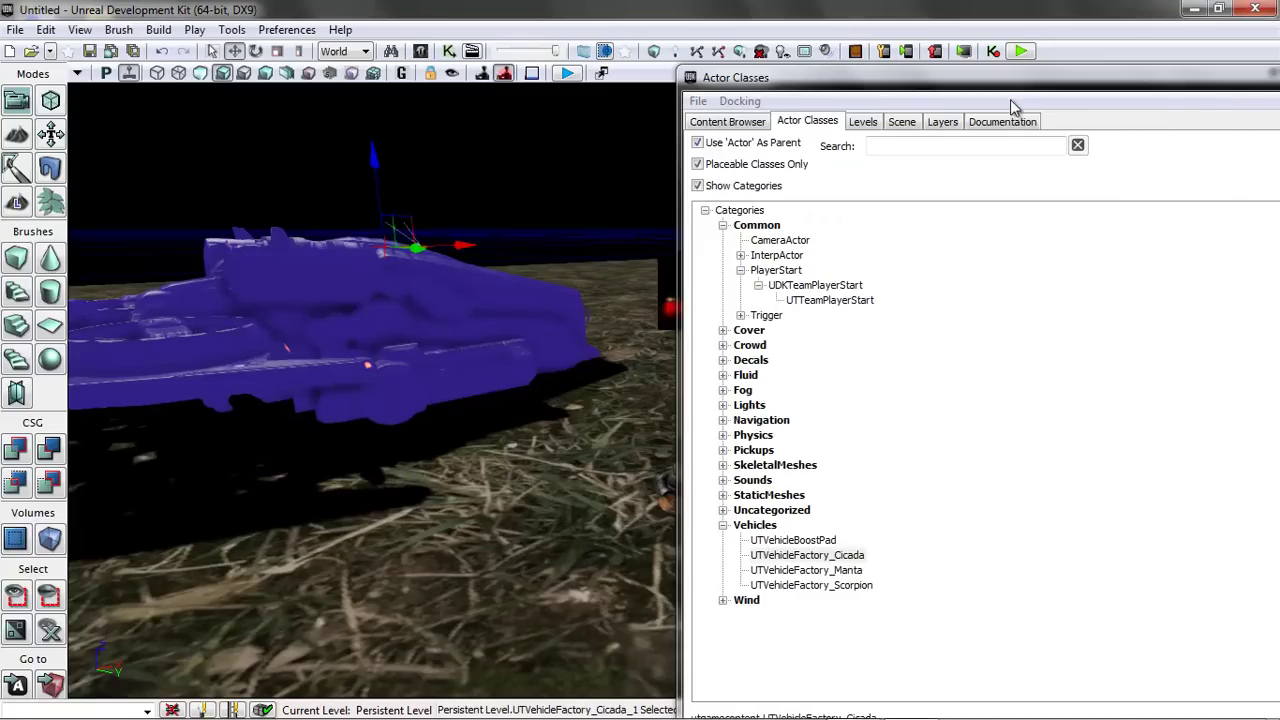
{"action": "left_click_drag", "start_coordinate": [1015, 95], "coordinate": [795, 110]}
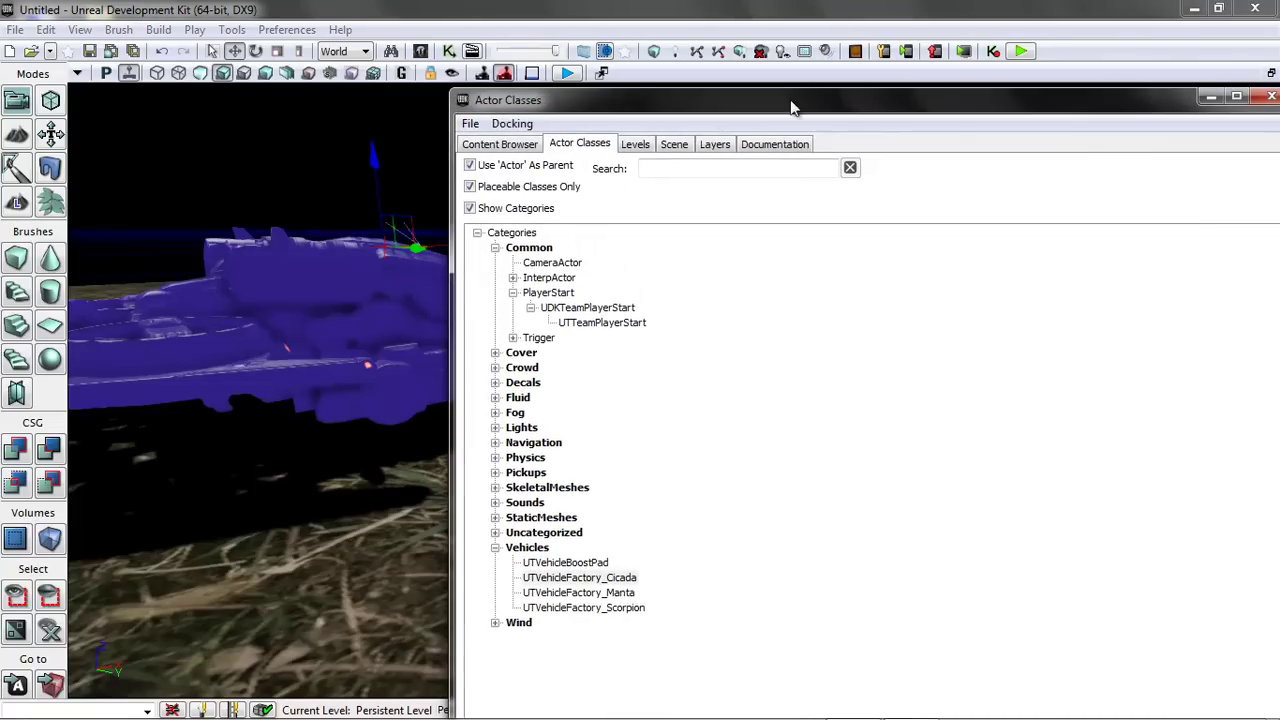
{"action": "left_click", "coordinate": [1268, 96]}
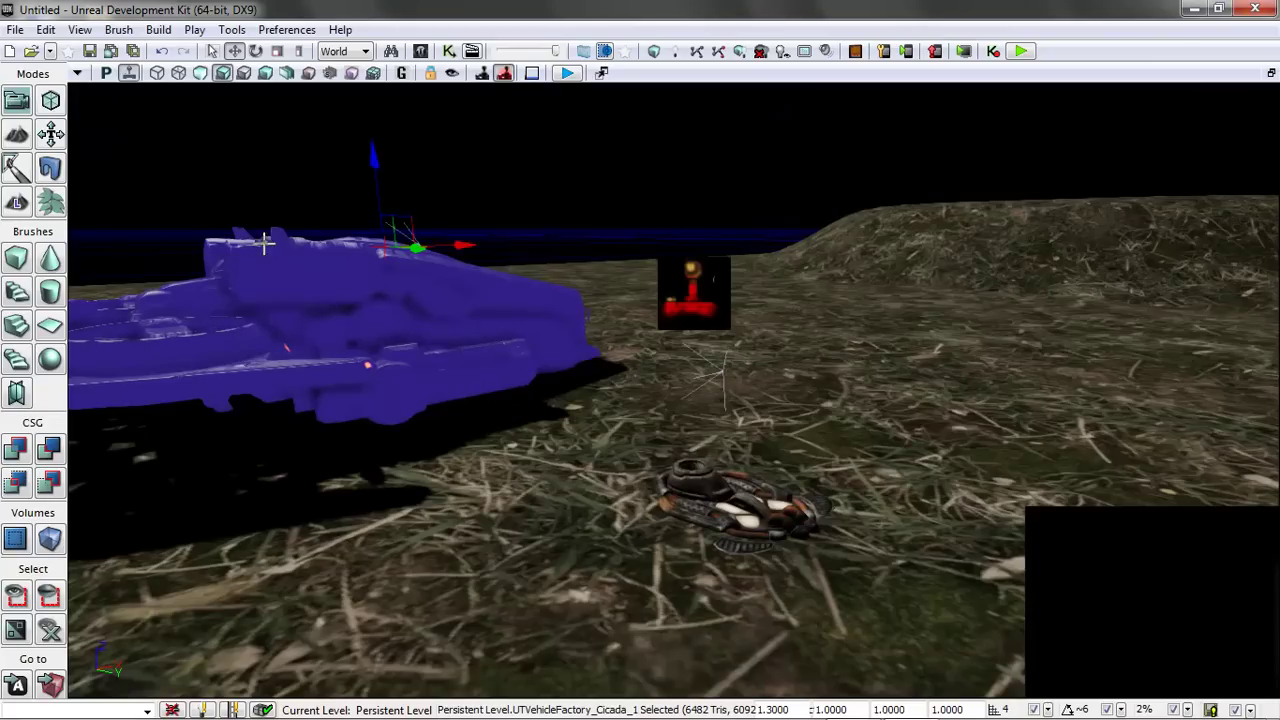
- Deselect all and save the map with File > Save As as VCTF-MyLandscape
{"action": "left_click", "coordinate": [559, 249]}
{"action": "left_click", "coordinate": [15, 30]}
{"action": "left_click", "coordinate": [62, 122]}
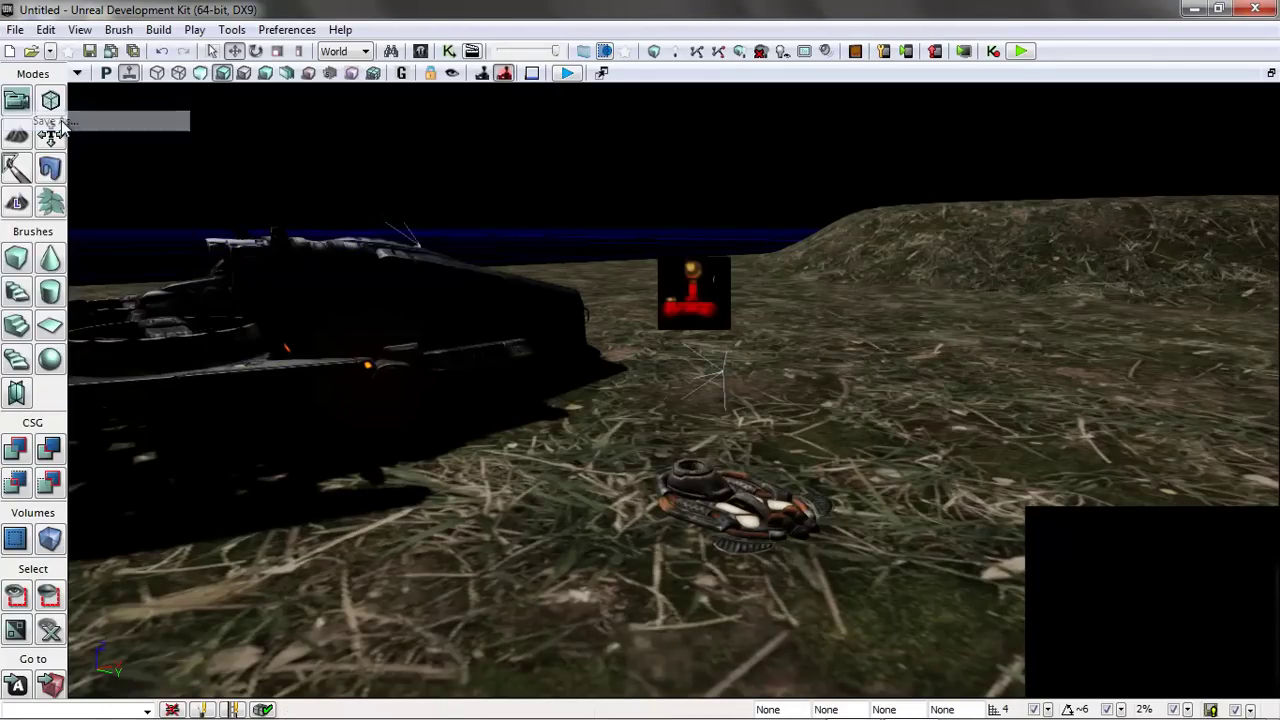
{"action": "type", "text": "VCTF_"}
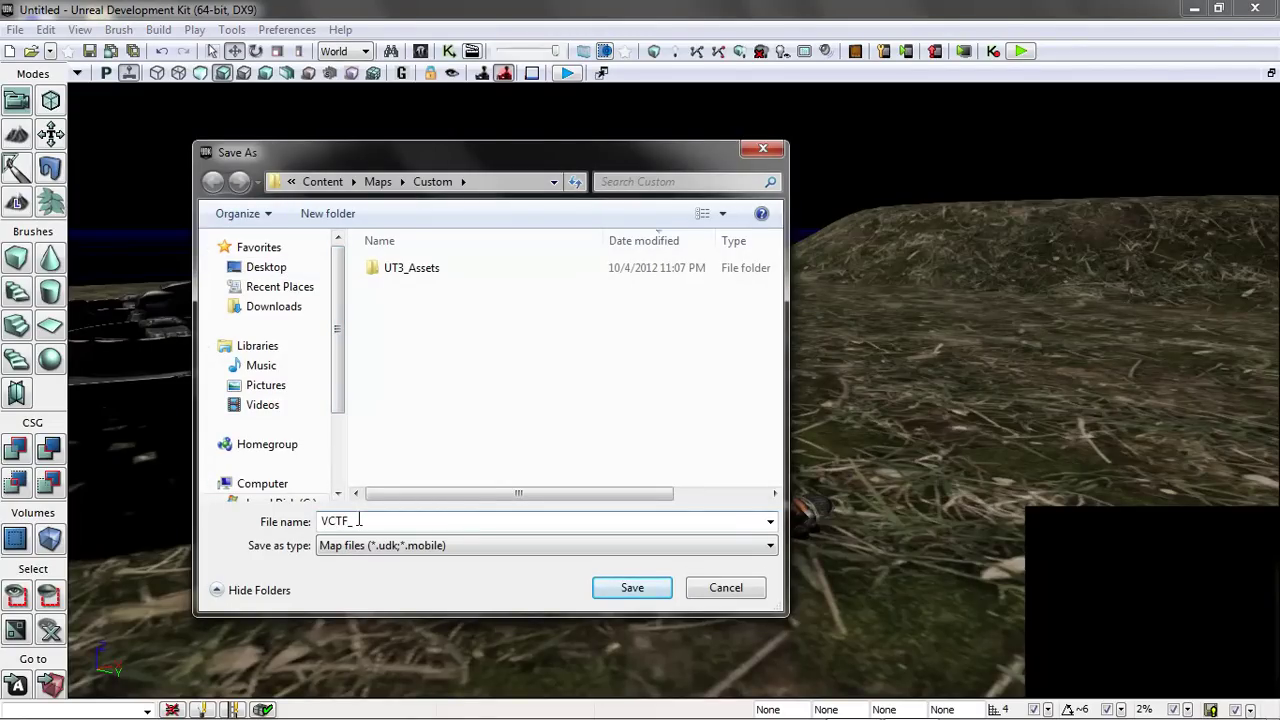
{"action": "type", "text": "-MyLevel"}
{"action": "key", "text": "BackSpace"}
{"action": "key", "text": "BackSpace"}
{"action": "key", "text": "BackSpace"}
{"action": "key", "text": "BackSpace"}
{"action": "type", "text": "Landscape"}
{"action": "left_click", "coordinate": [636, 590]}
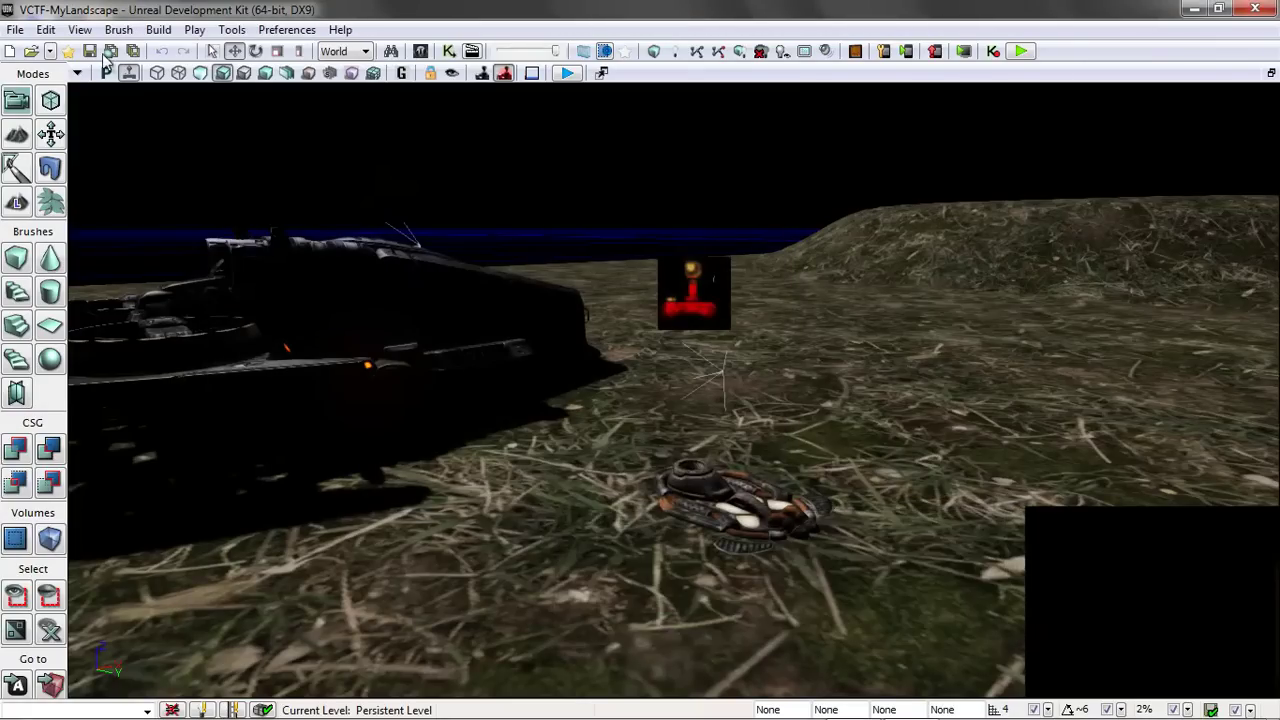
{"action": "left_click", "coordinate": [157, 30]}
- Run Build All, let Lightmass finish, then close the lighting agent window and map check warnings
{"action": "left_click", "coordinate": [180, 161]}
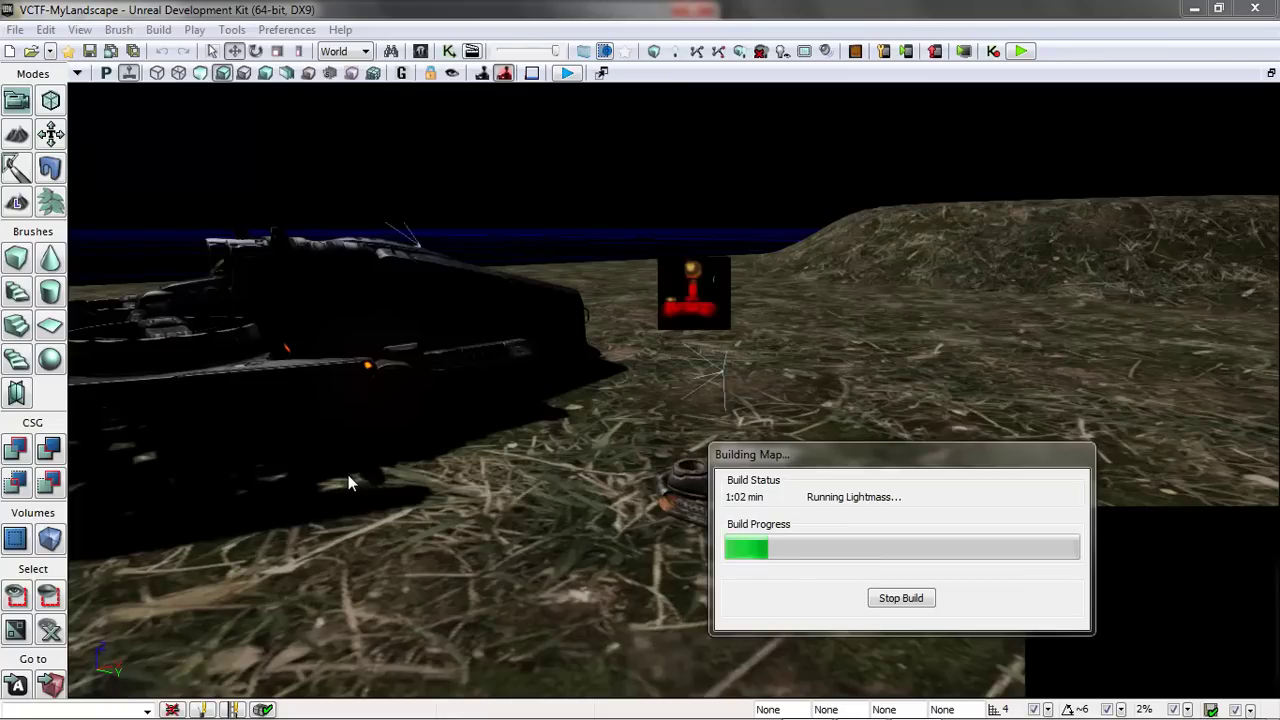
{"action": "mouse_move", "coordinate": [933, 707]}
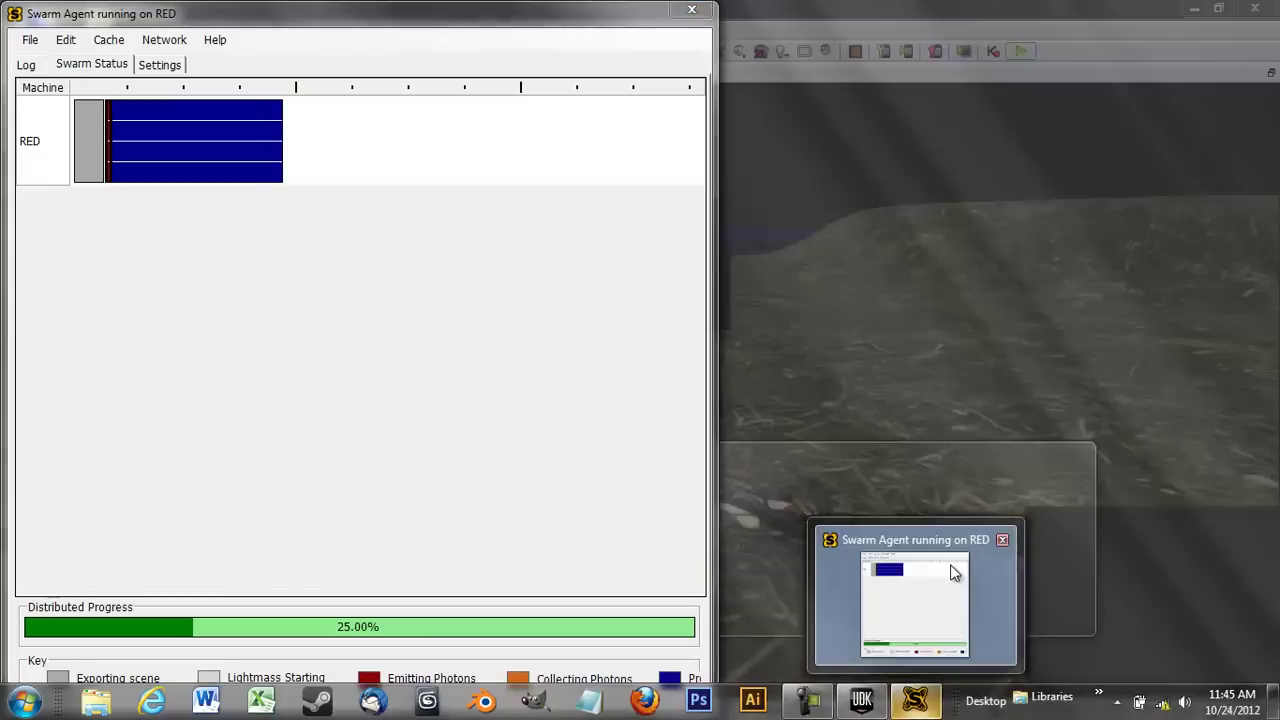
{"action": "left_click", "coordinate": [951, 571]}
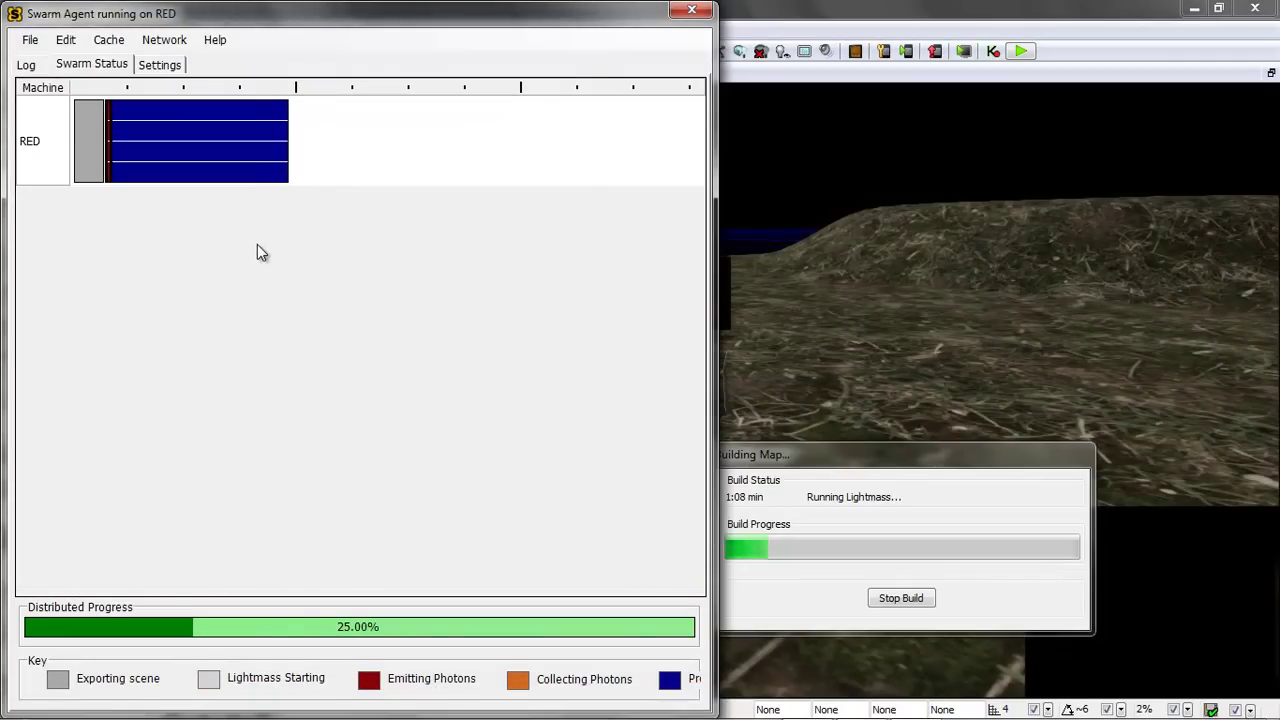
{"action": "left_click", "coordinate": [691, 10]}
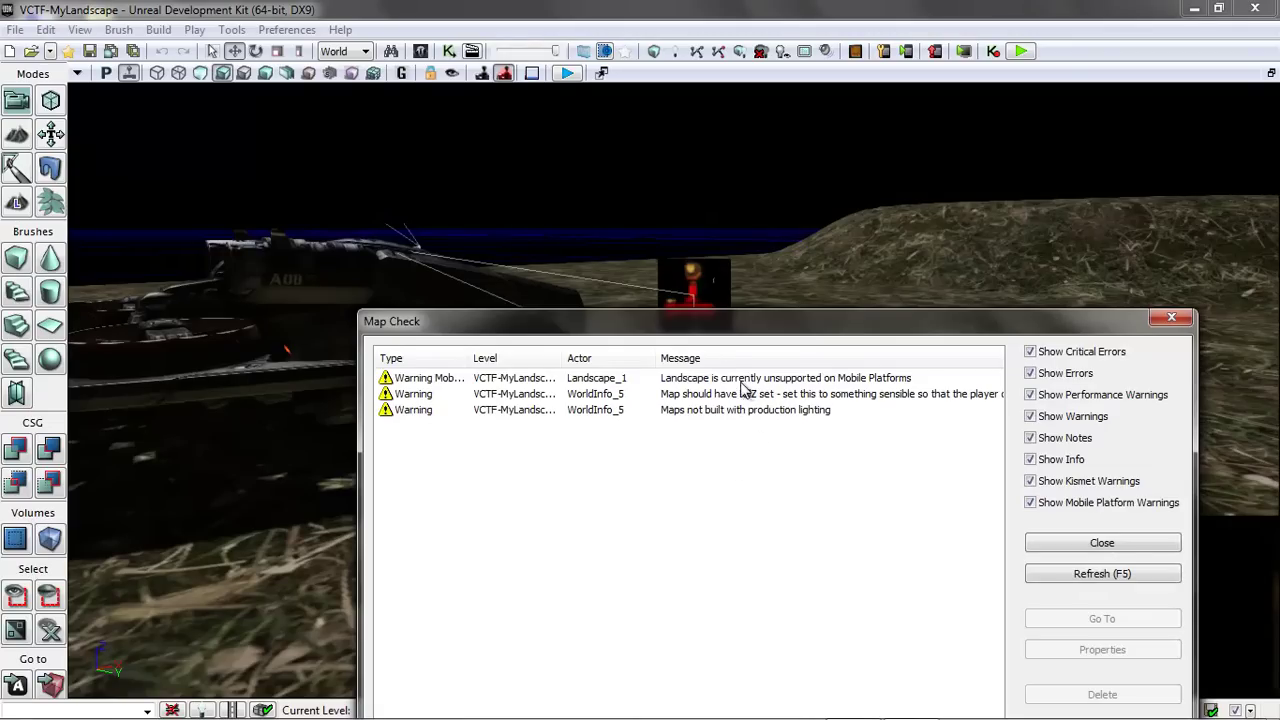
{"action": "left_click", "coordinate": [1084, 548]}
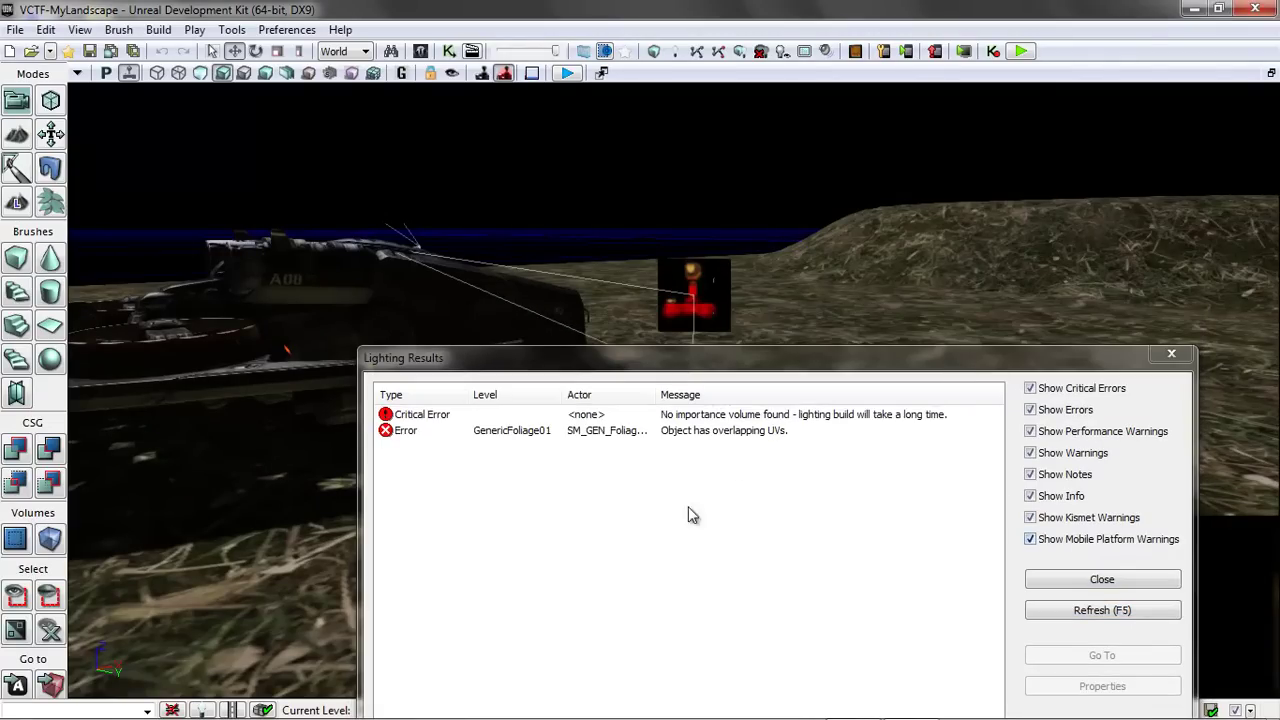
- Close the lighting results and place a PathNode on the open grass to the right
{"action": "left_click", "coordinate": [1081, 581]}
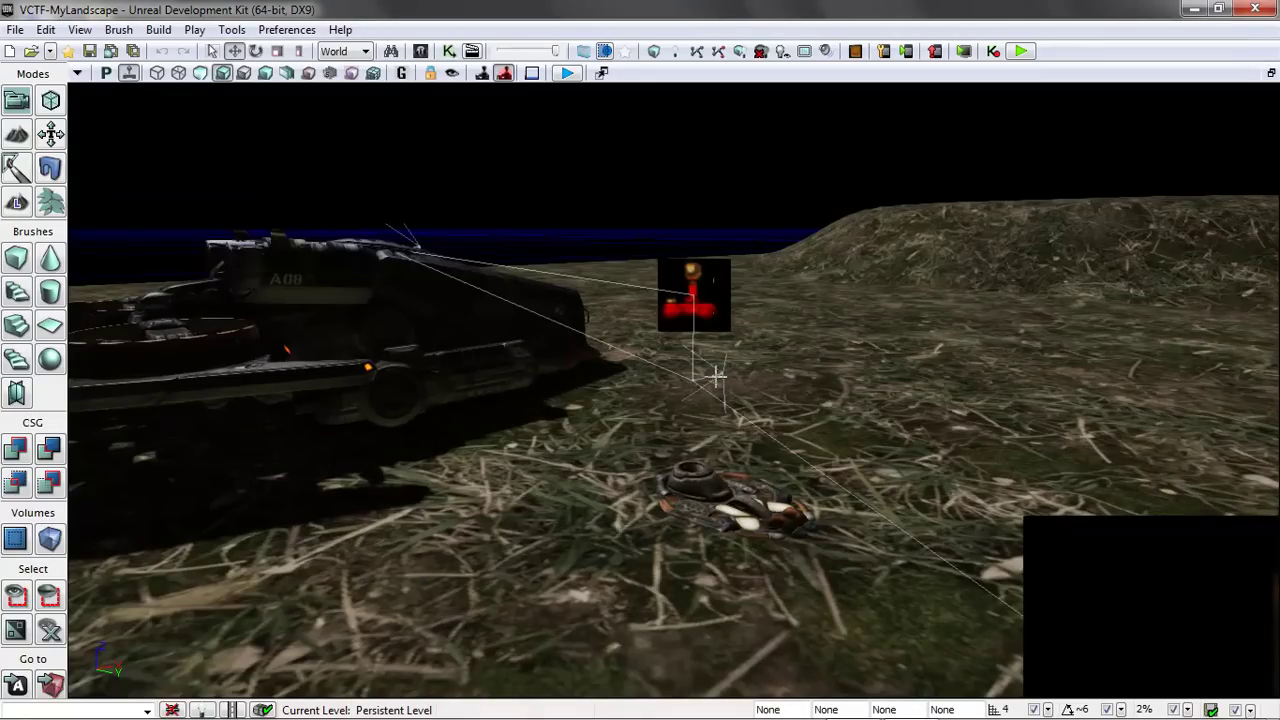
{"action": "left_click_drag", "start_coordinate": [729, 509], "coordinate": [809, 603]}
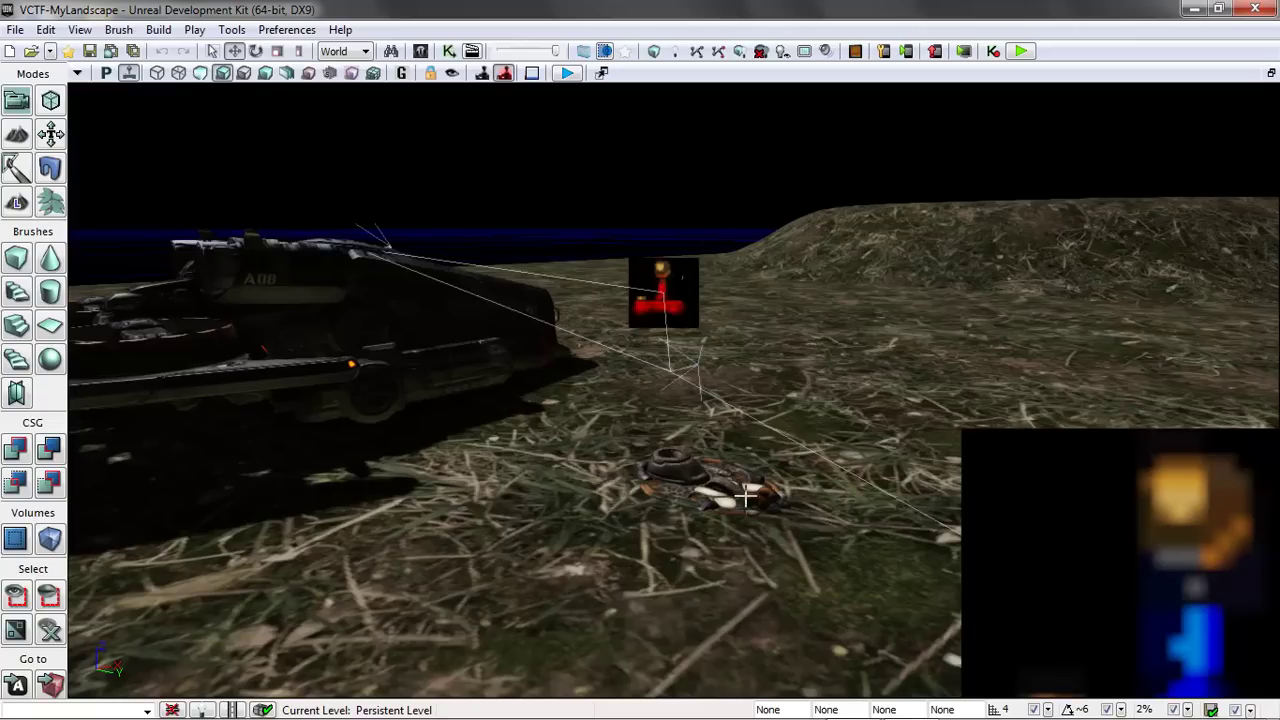
{"action": "right_click", "coordinate": [858, 342]}
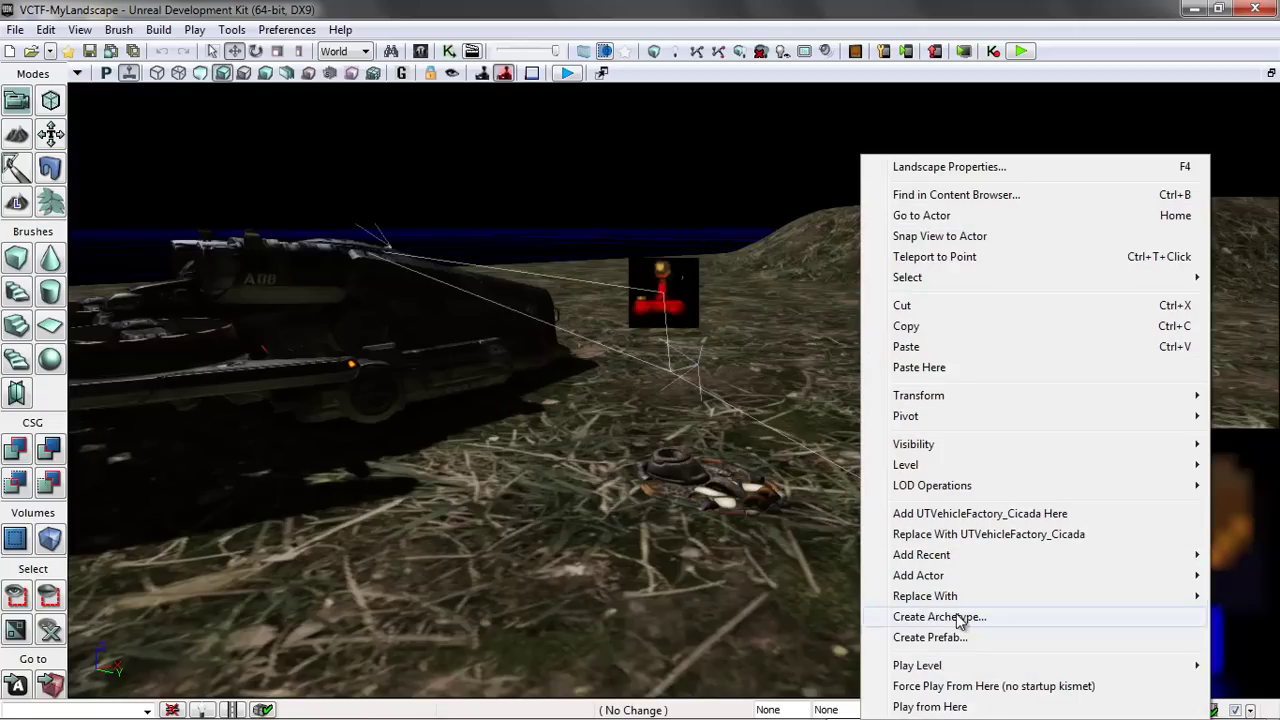
{"action": "mouse_move", "coordinate": [967, 572]}
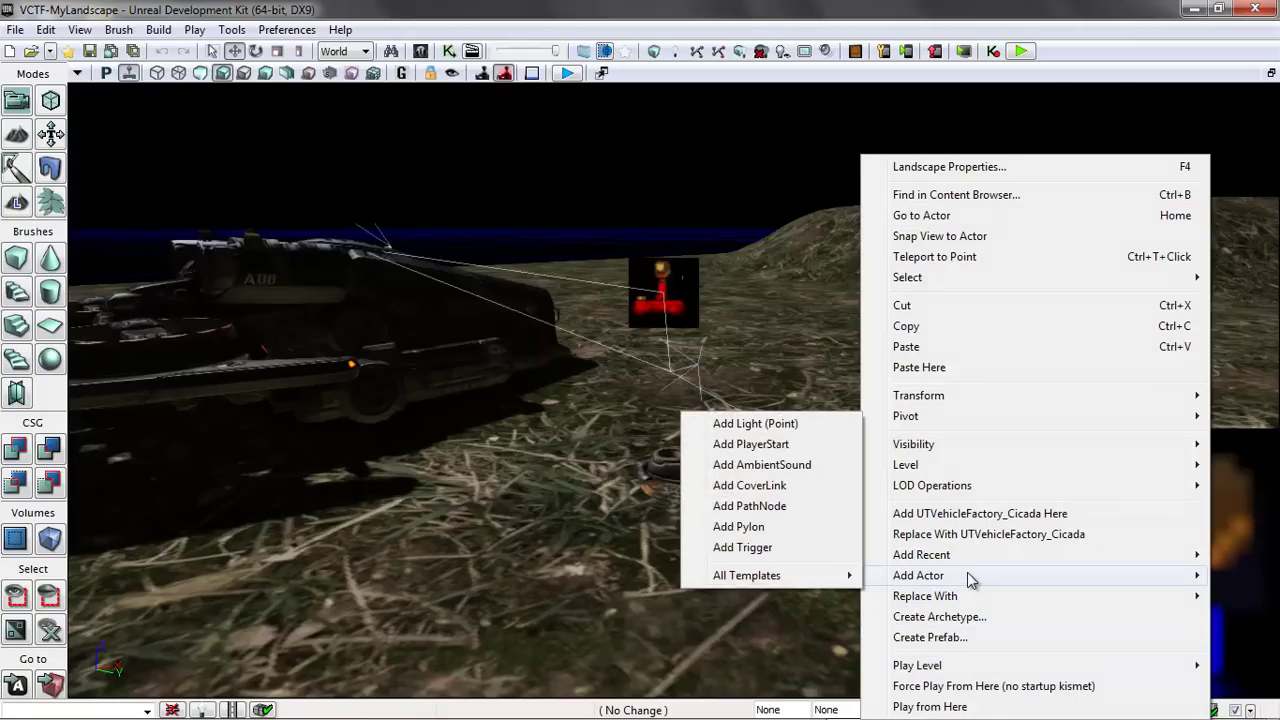
{"action": "left_click", "coordinate": [794, 507]}
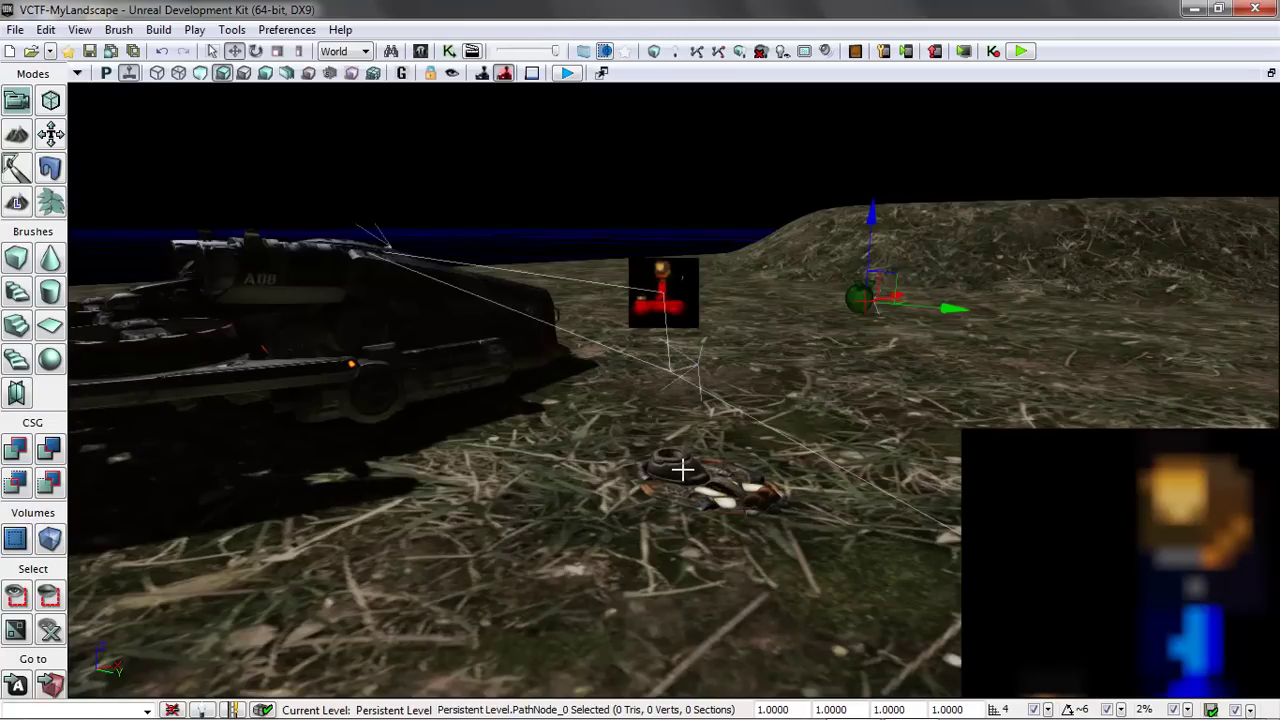
- Force a path between the new PathNode and the Cicada vehicle factory, then deselect both
{"action": "left_click", "coordinate": [683, 470], "text": "ctrl"}
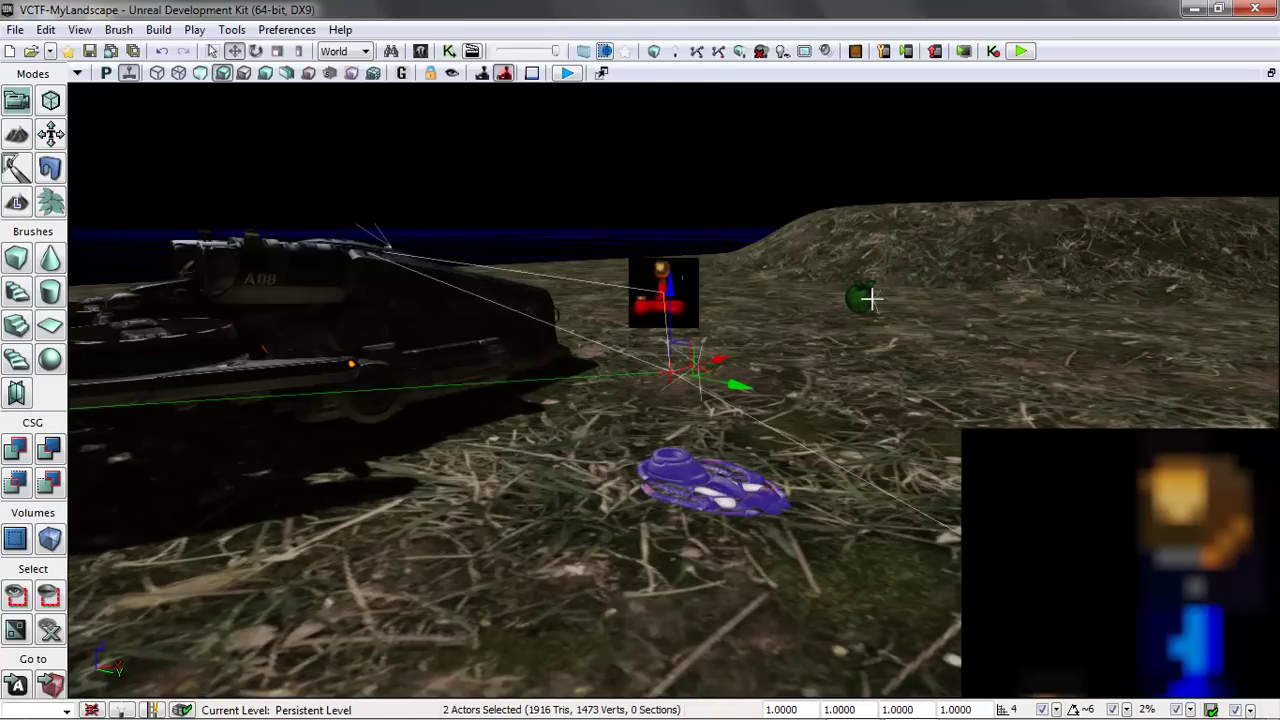
{"action": "right_click", "coordinate": [858, 304]}
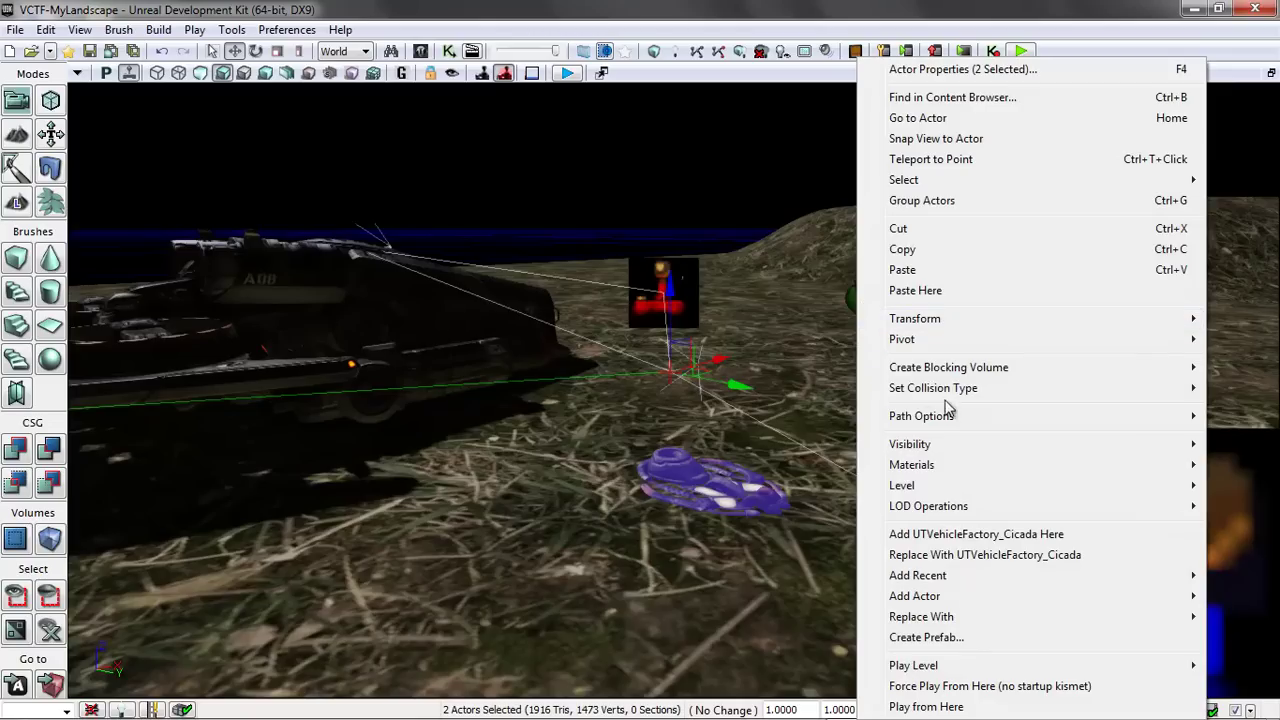
{"action": "mouse_move", "coordinate": [900, 418]}
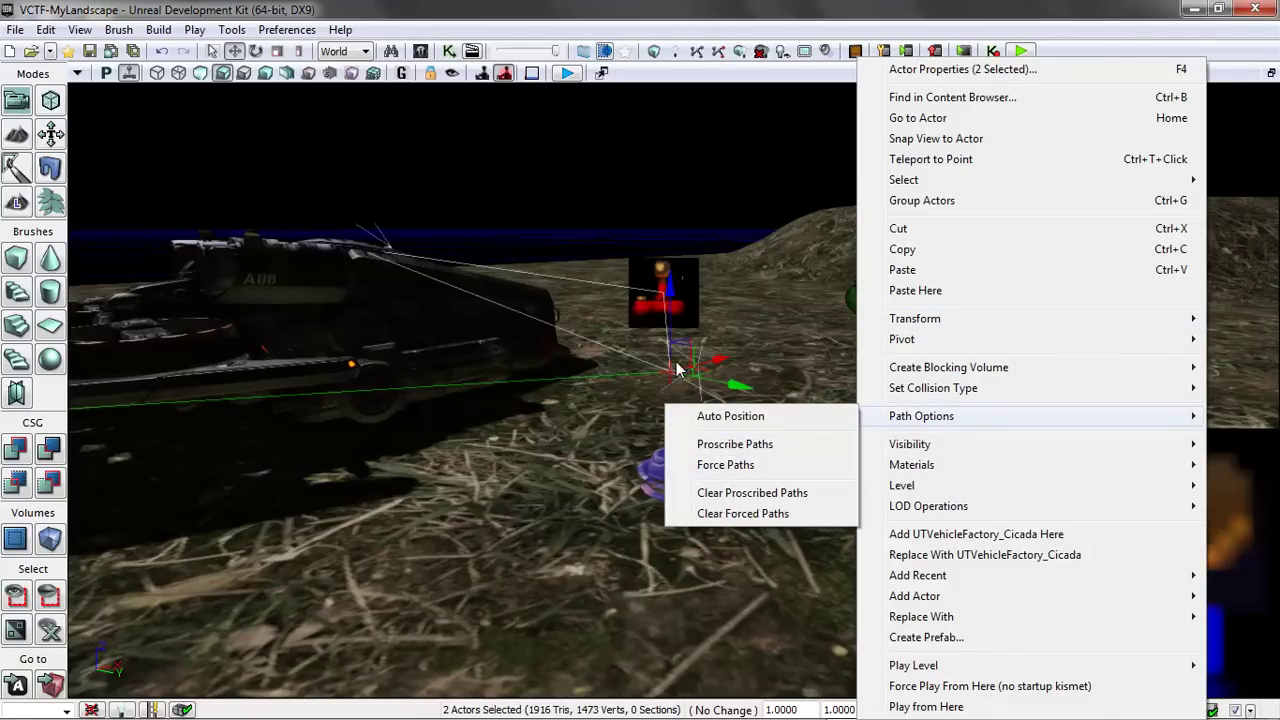
{"action": "left_click", "coordinate": [533, 252]}
{"action": "left_click", "coordinate": [533, 252]}
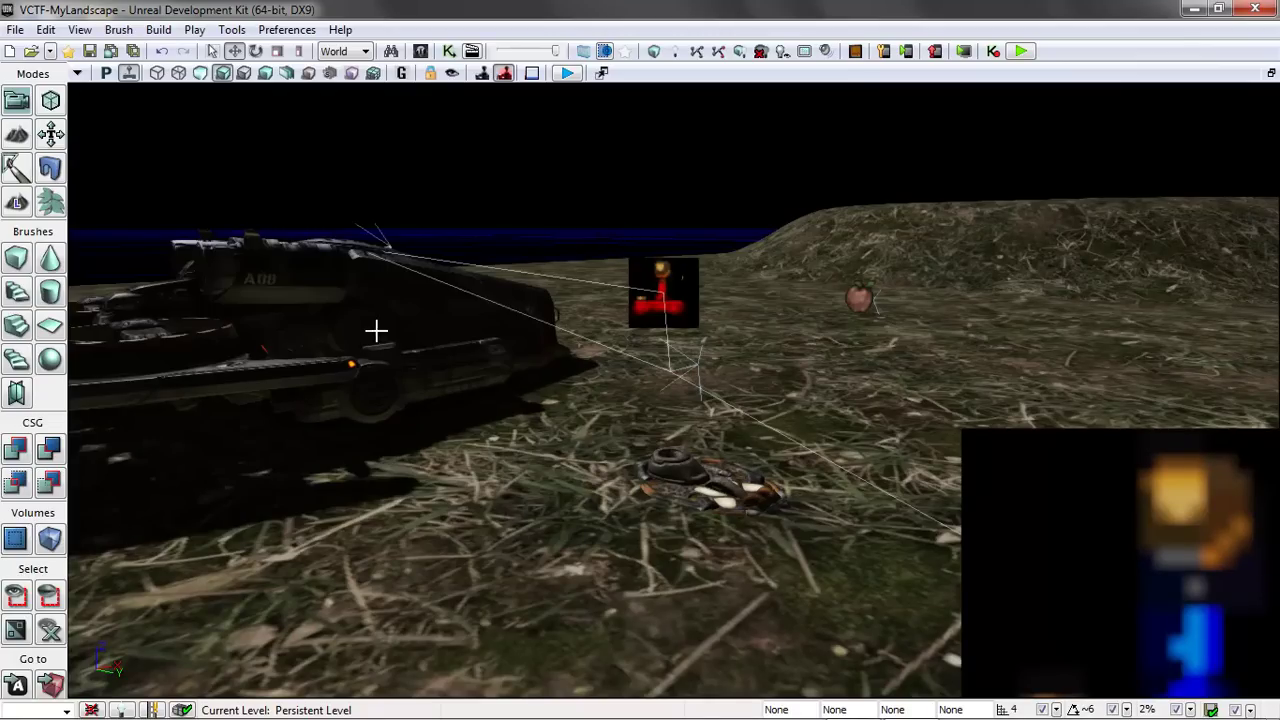
{"action": "mouse_move", "coordinate": [527, 717]}
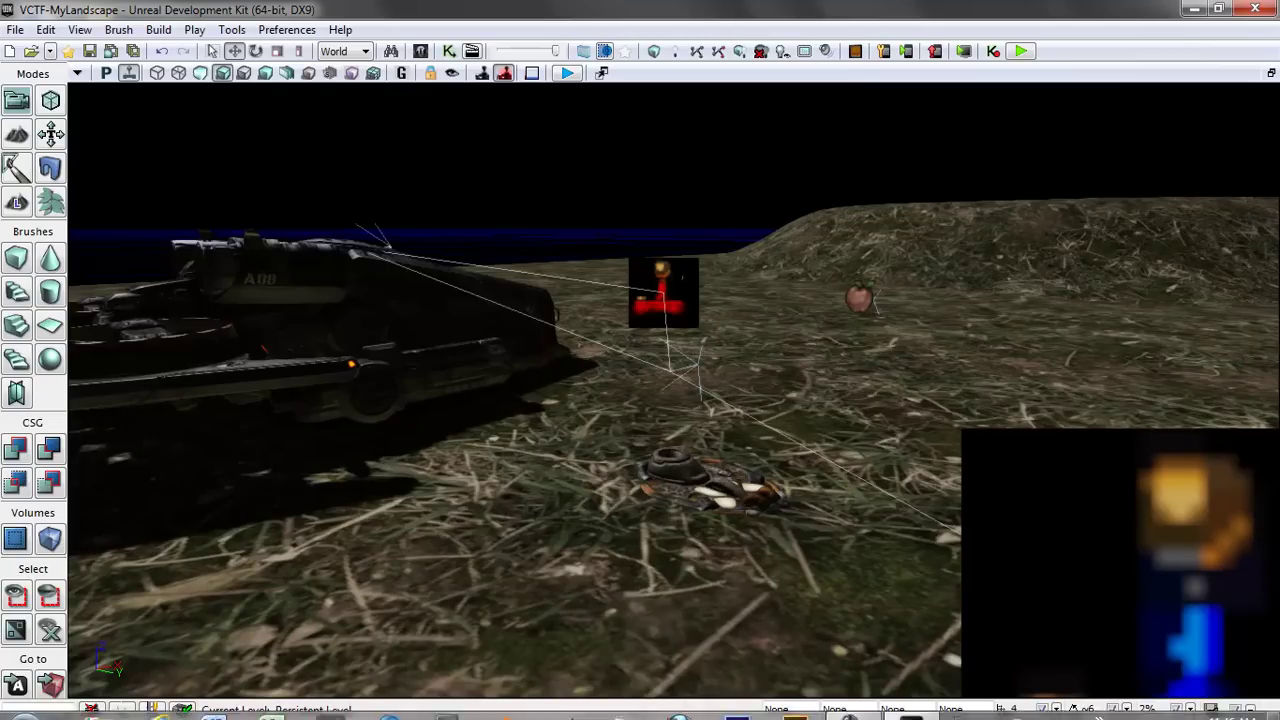
{"action": "left_click", "coordinate": [855, 702]}
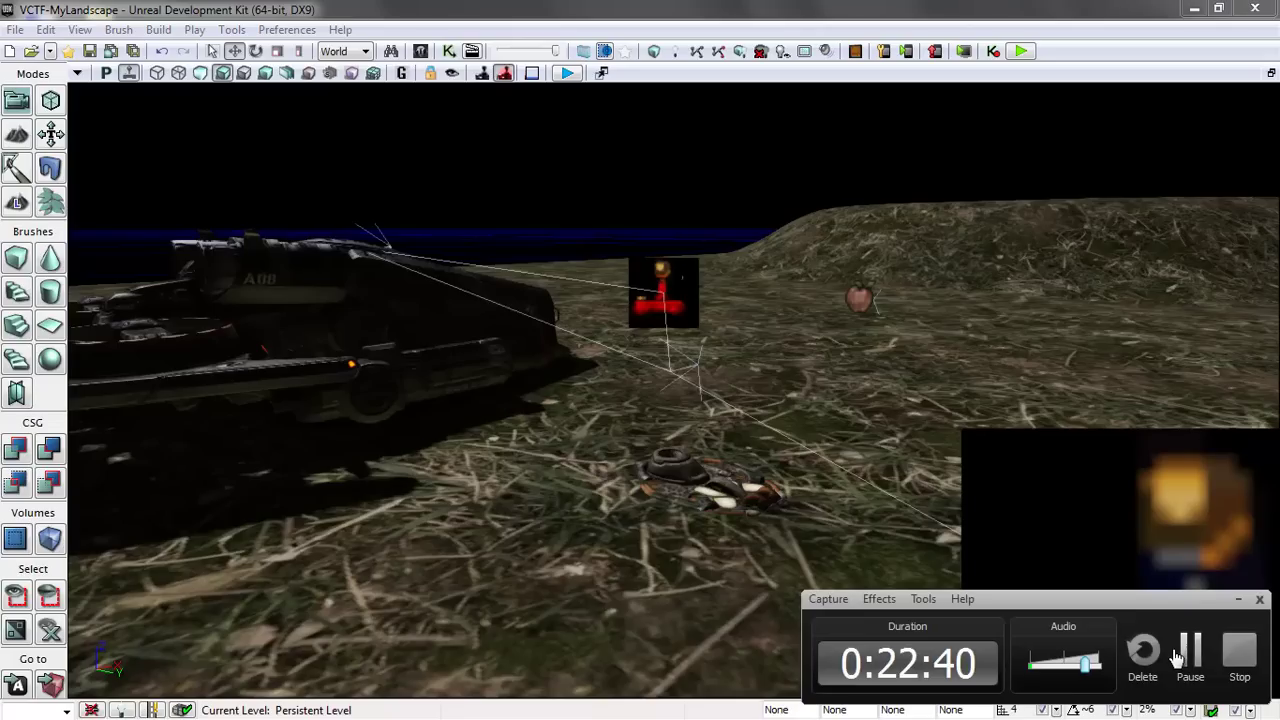